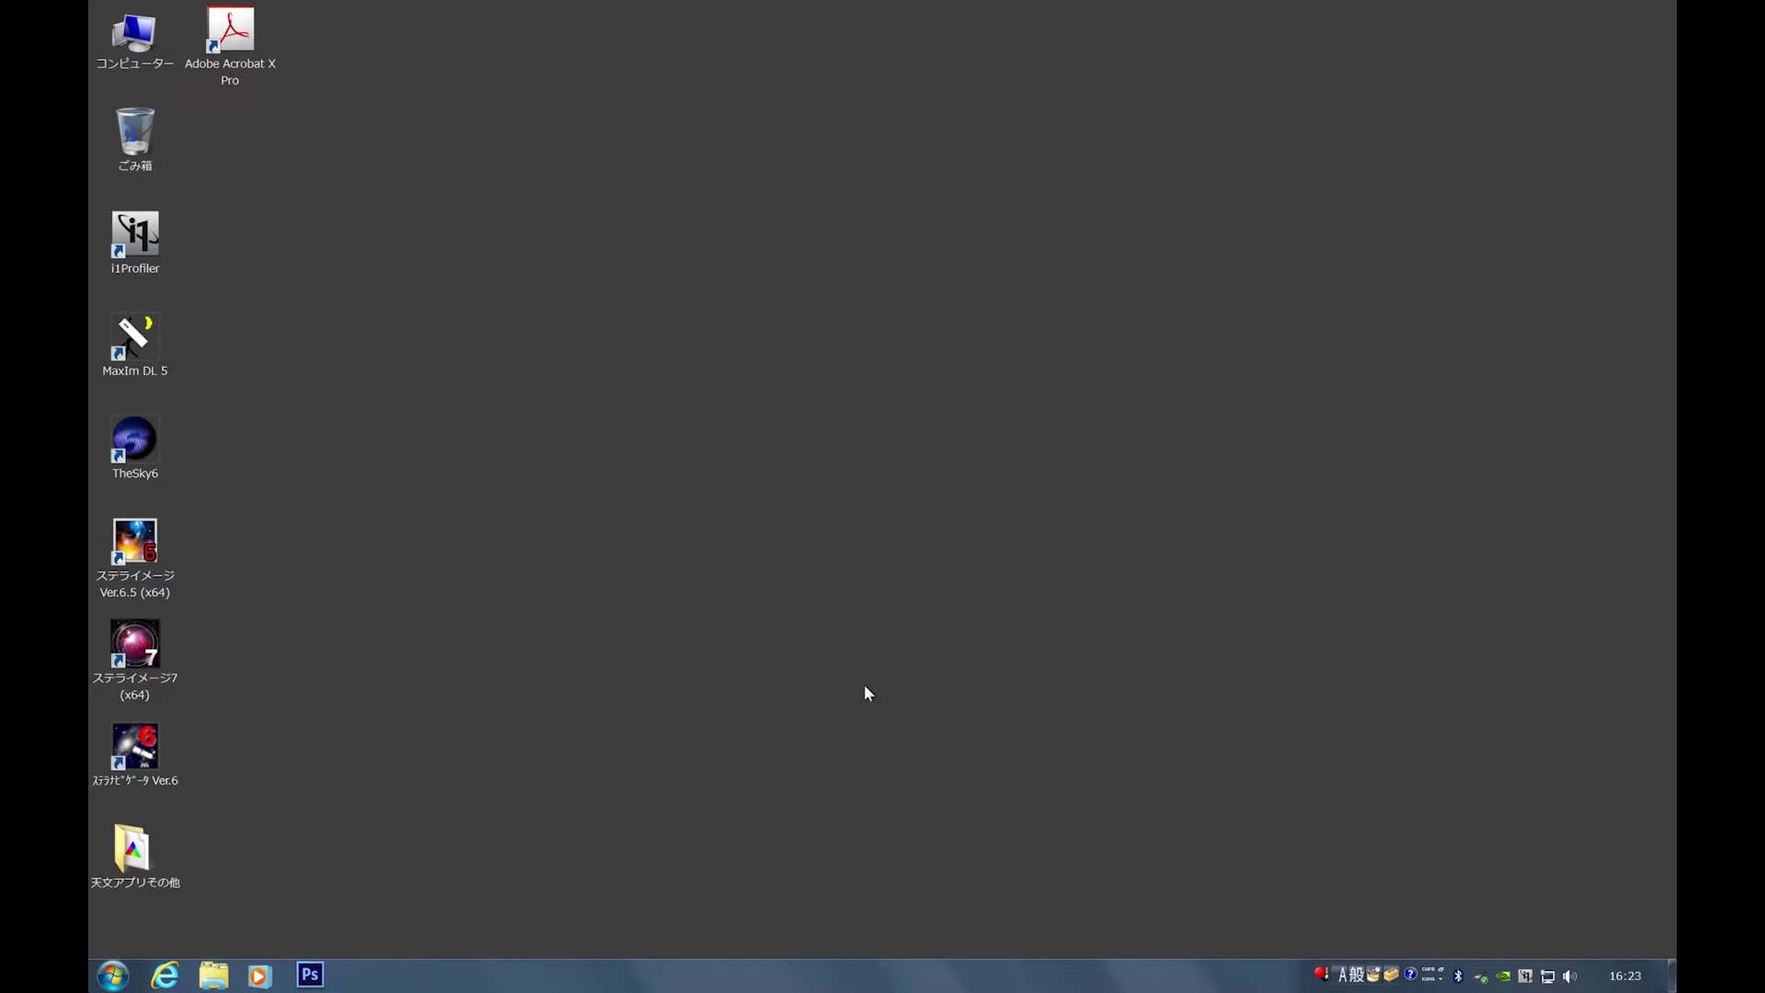
# Switch from the full-screen Windows virtual machine to the Mac desktop space and back again.
pyautogui.hotkey('ctrl', 'Up')
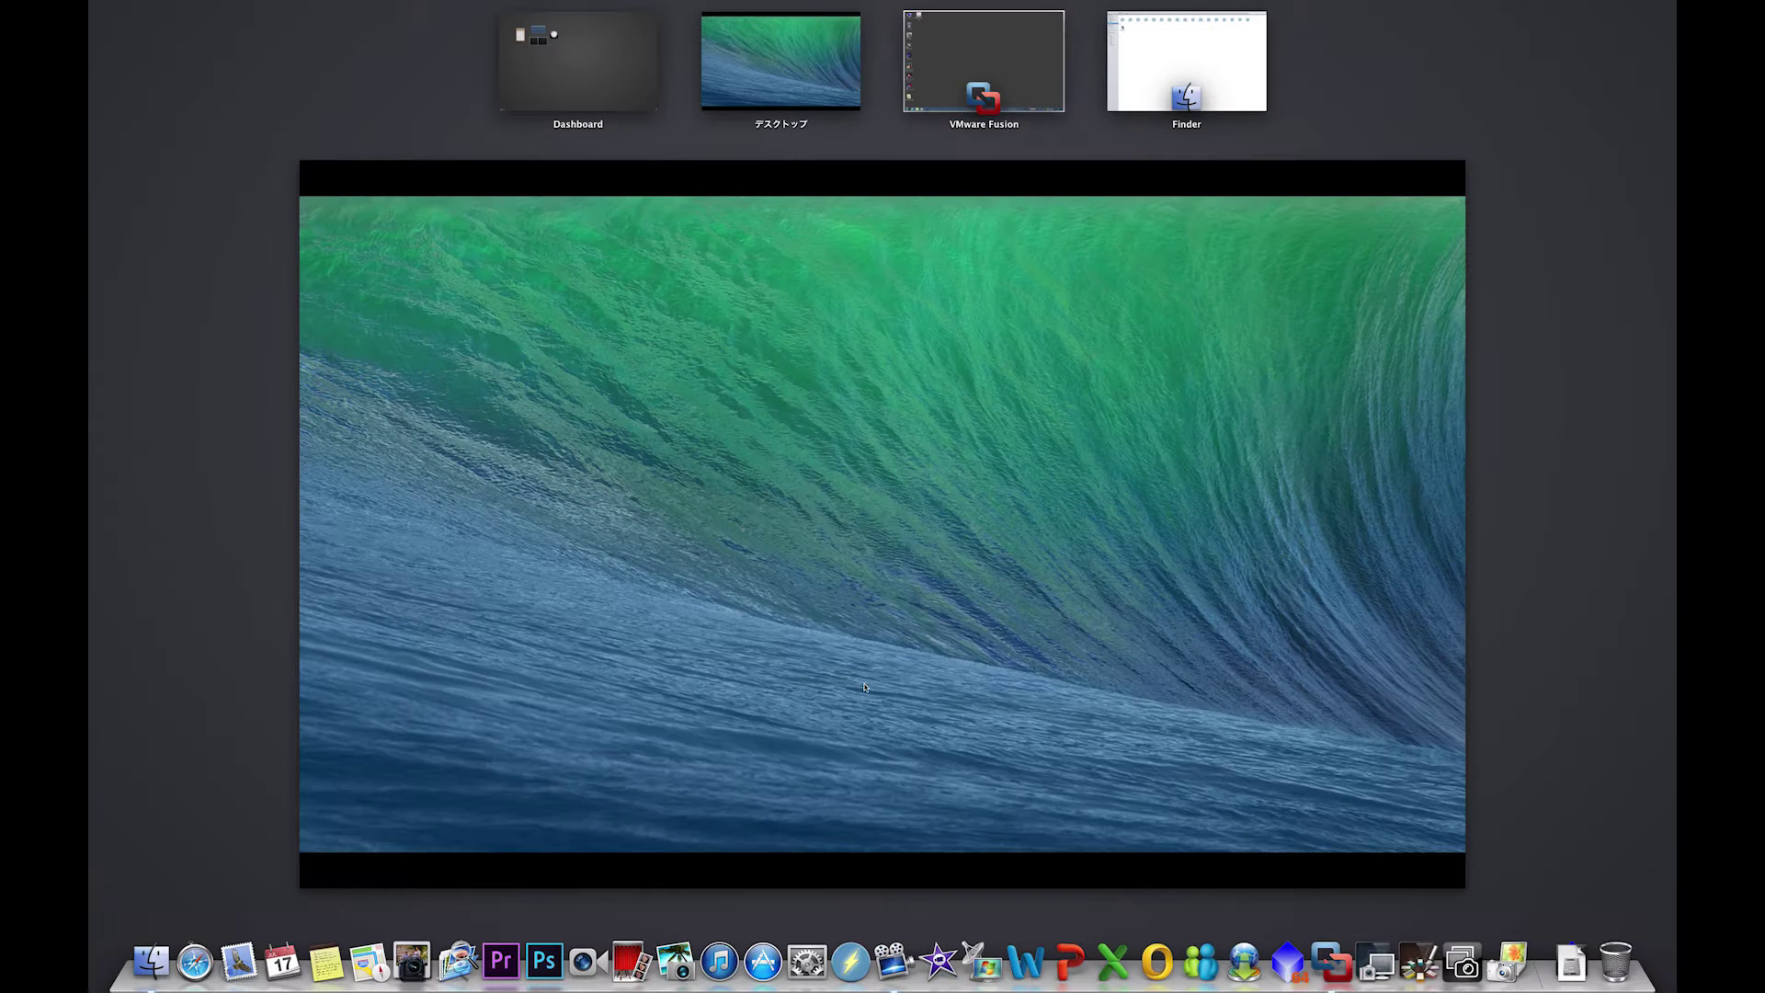
pyautogui.click(758, 637)
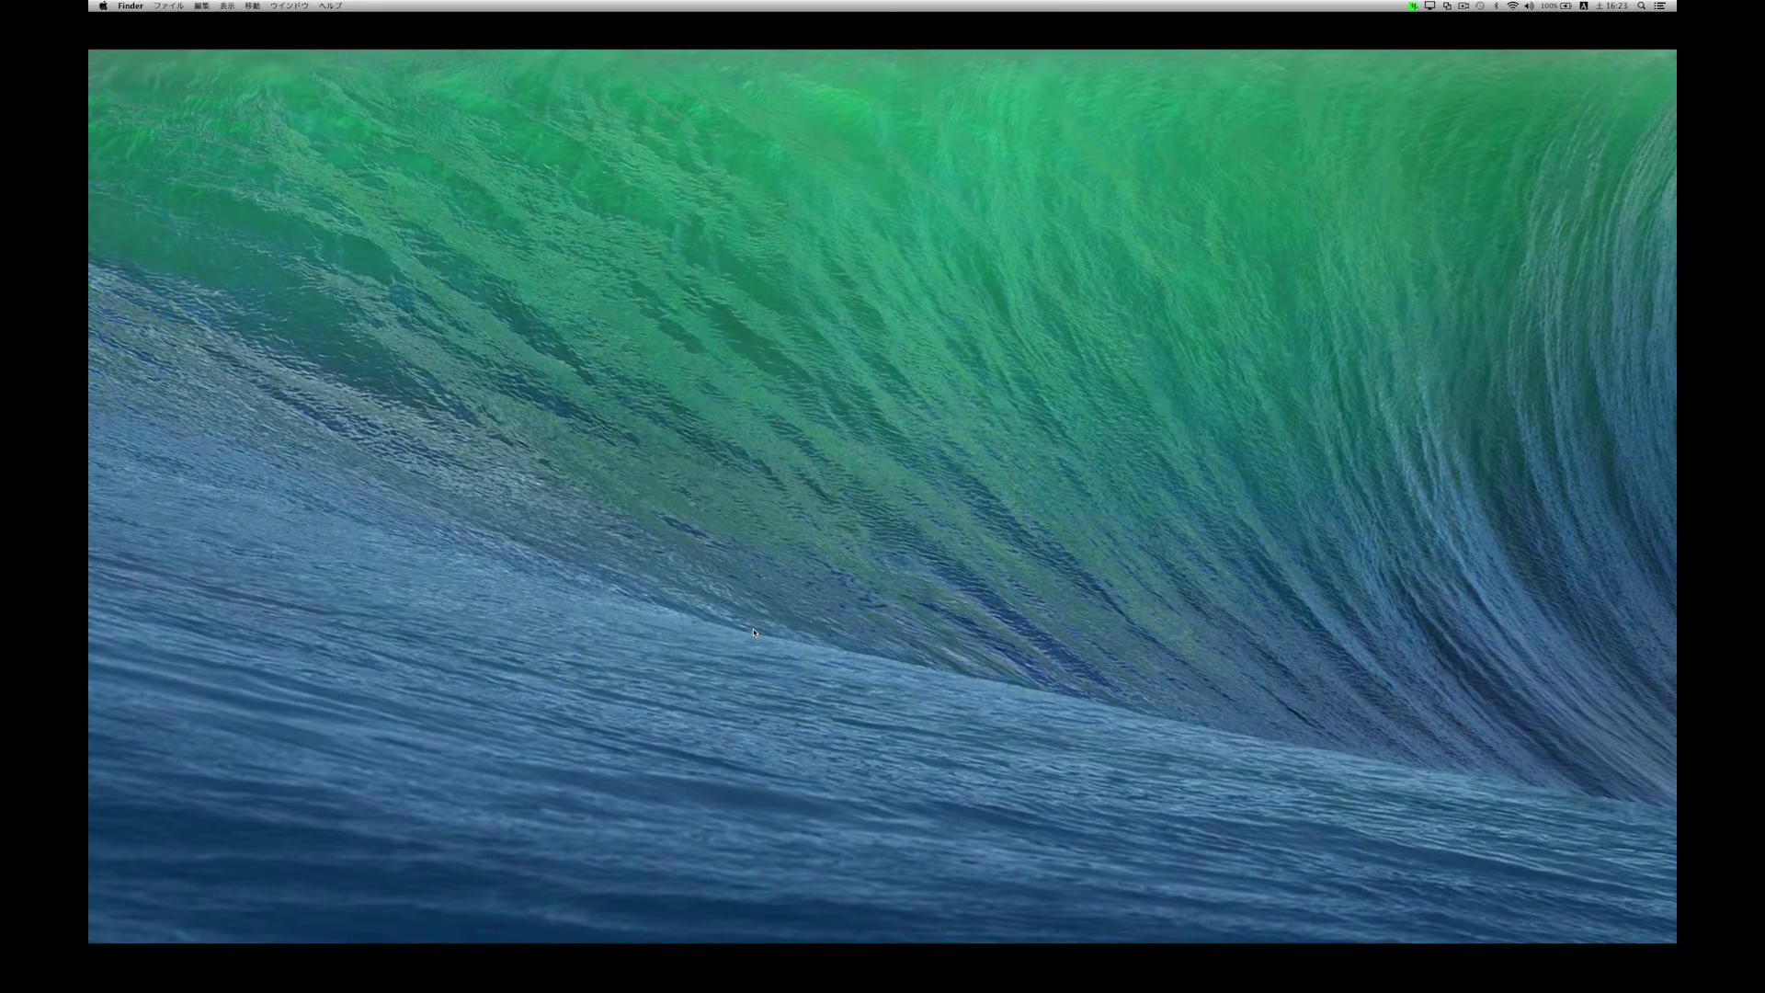
pyautogui.hotkey('ctrl', 'Up')
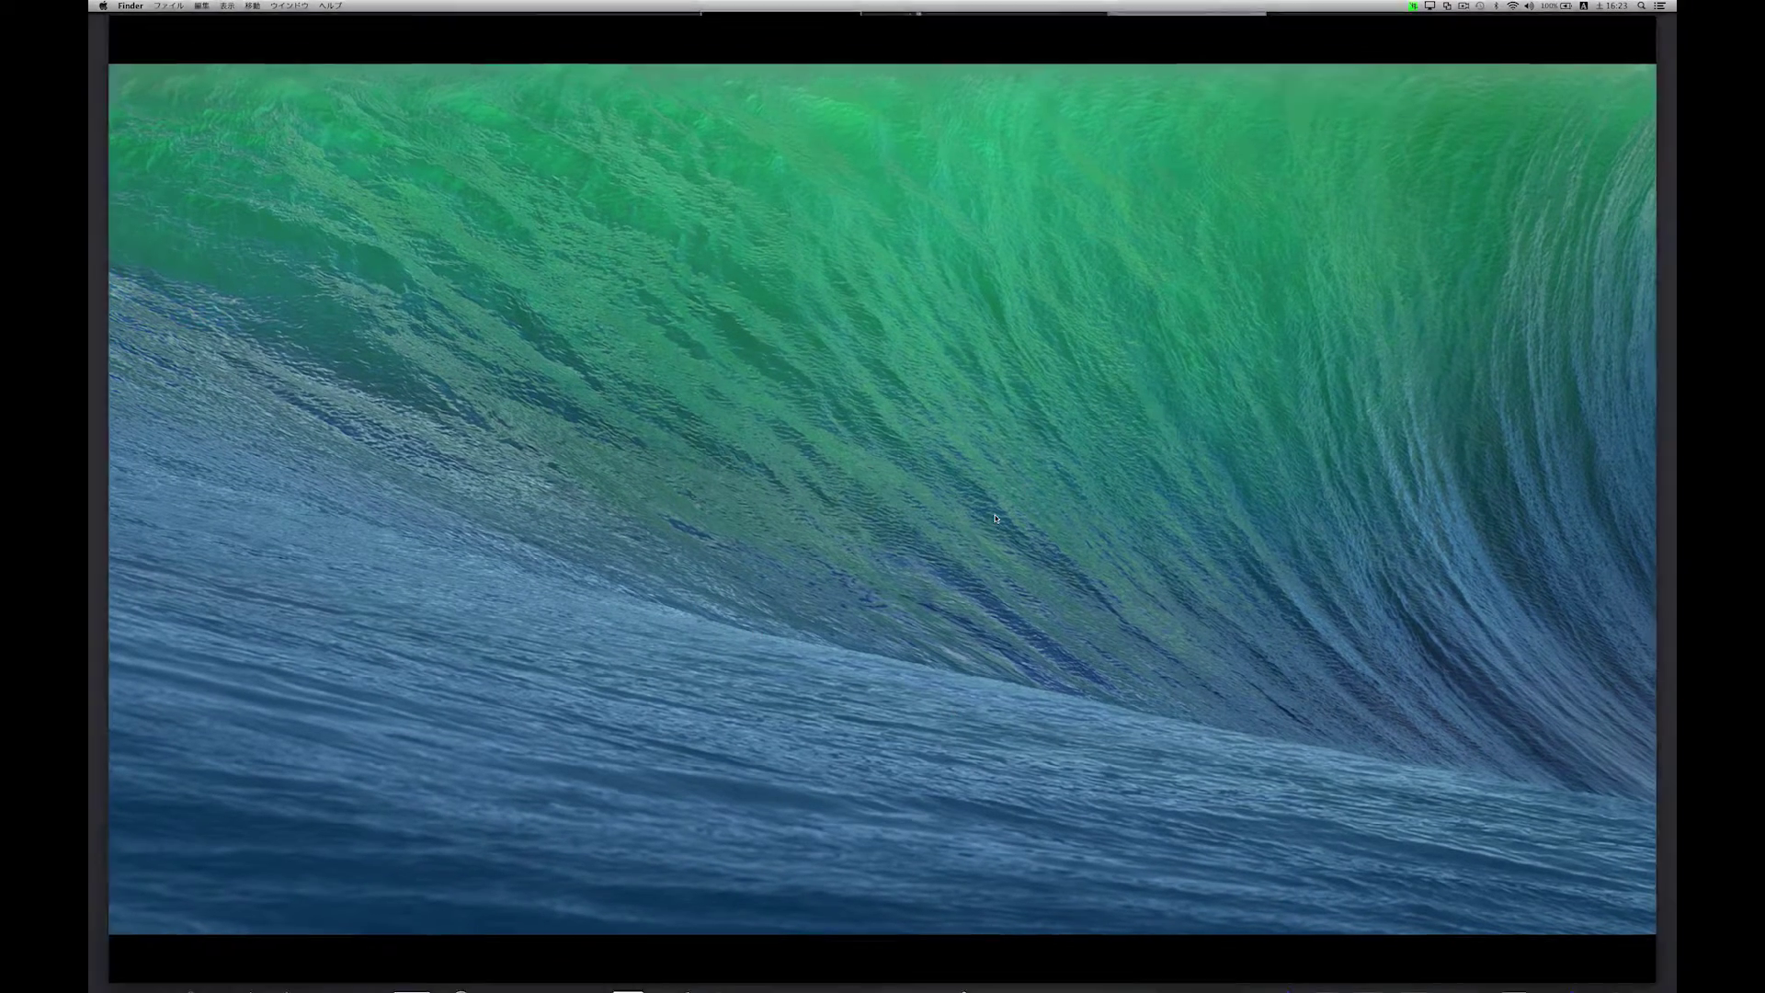
pyautogui.click(984, 83)
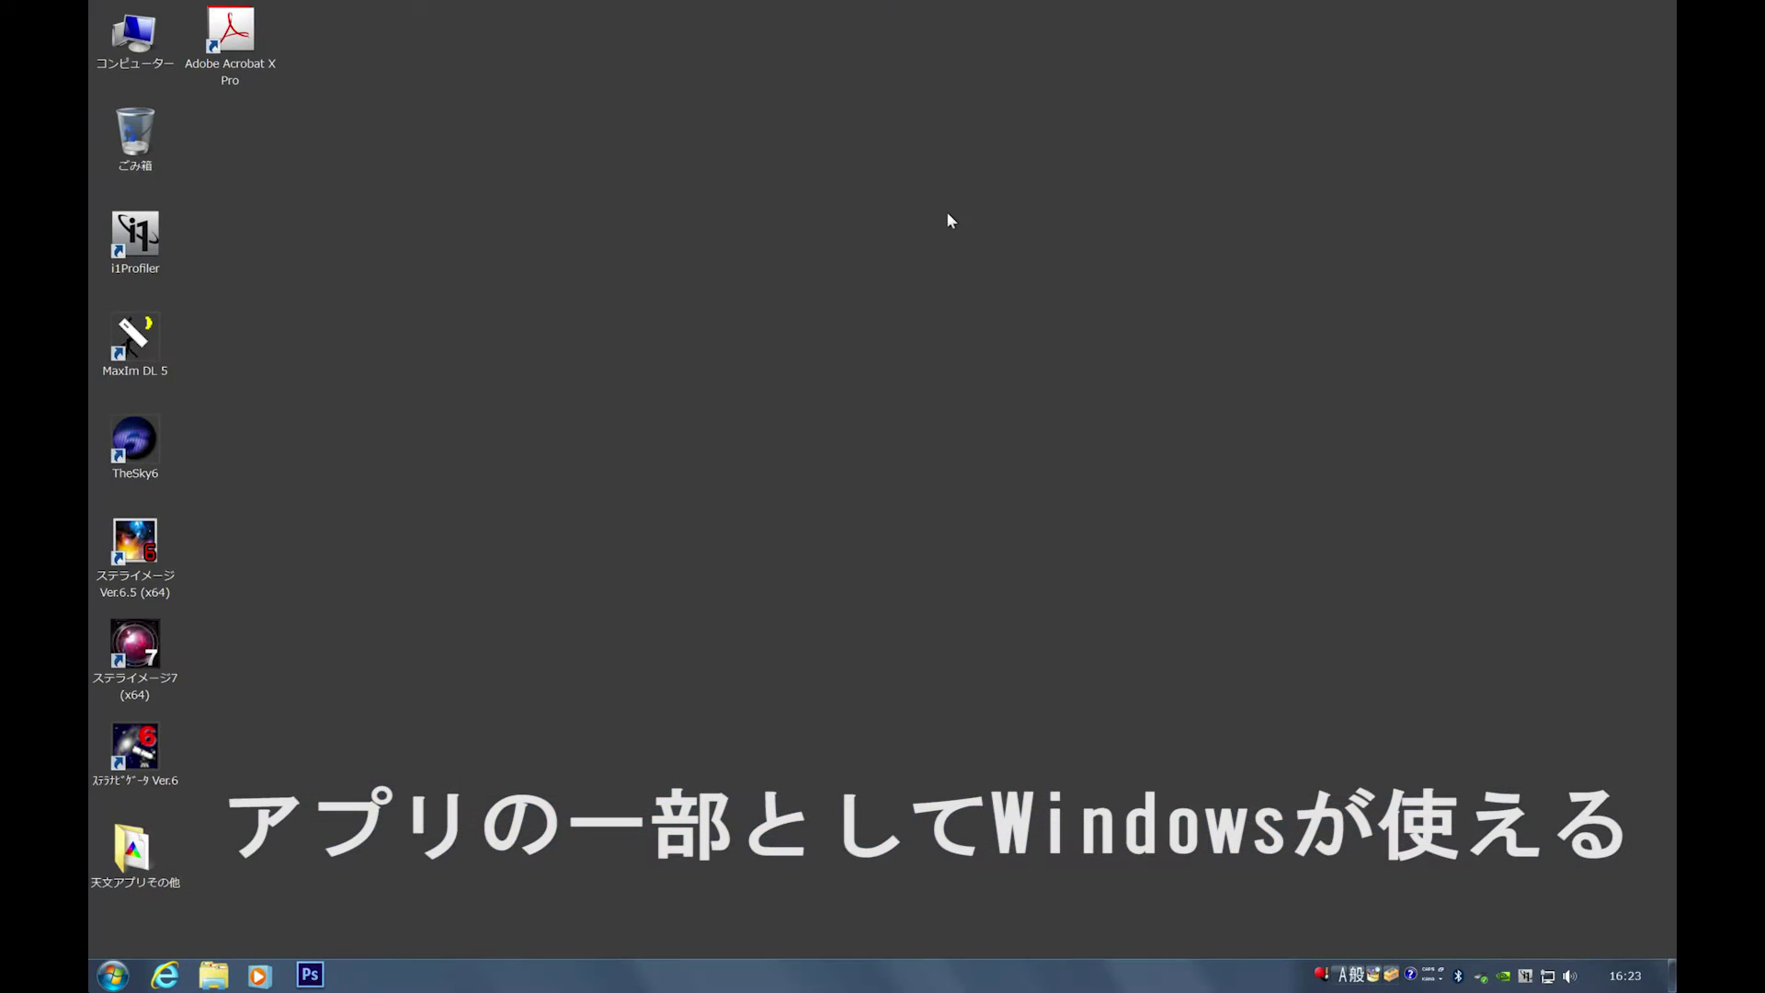
# Take the Boot Camp virtual machine out of full screen, reposition its window on the Mac desktop, and return it to full screen.
pyautogui.moveTo(926, 3)
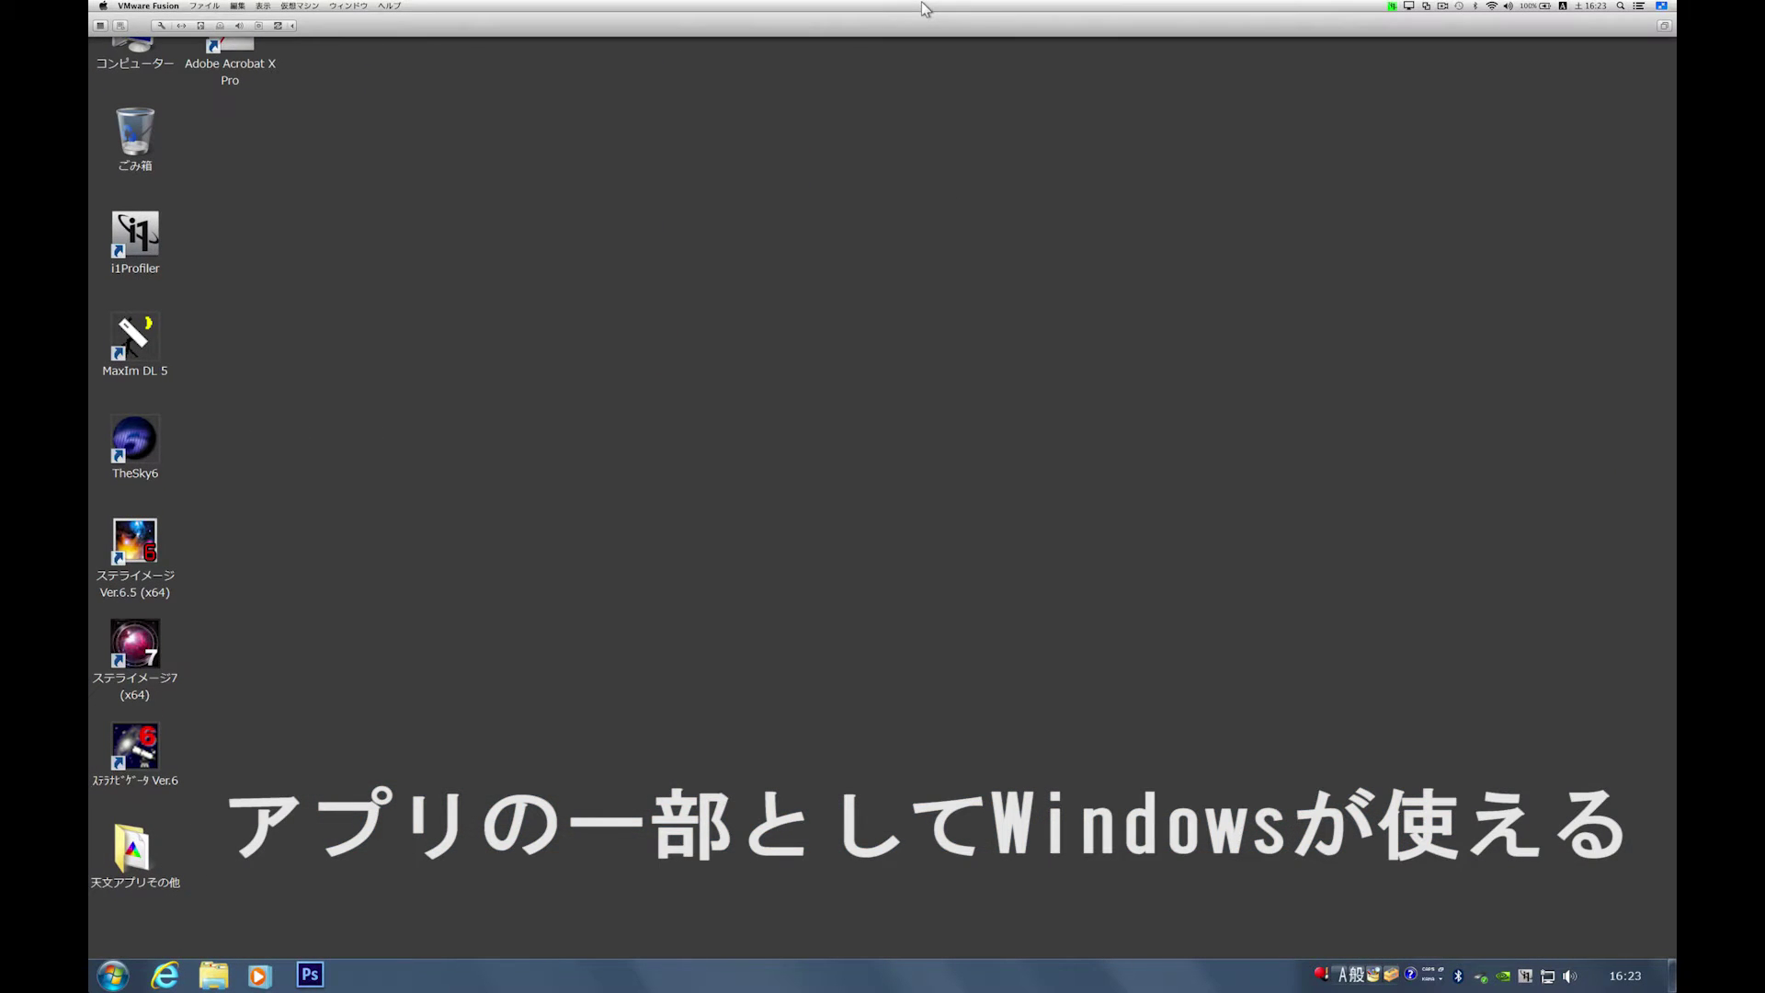
pyautogui.click(1666, 6)
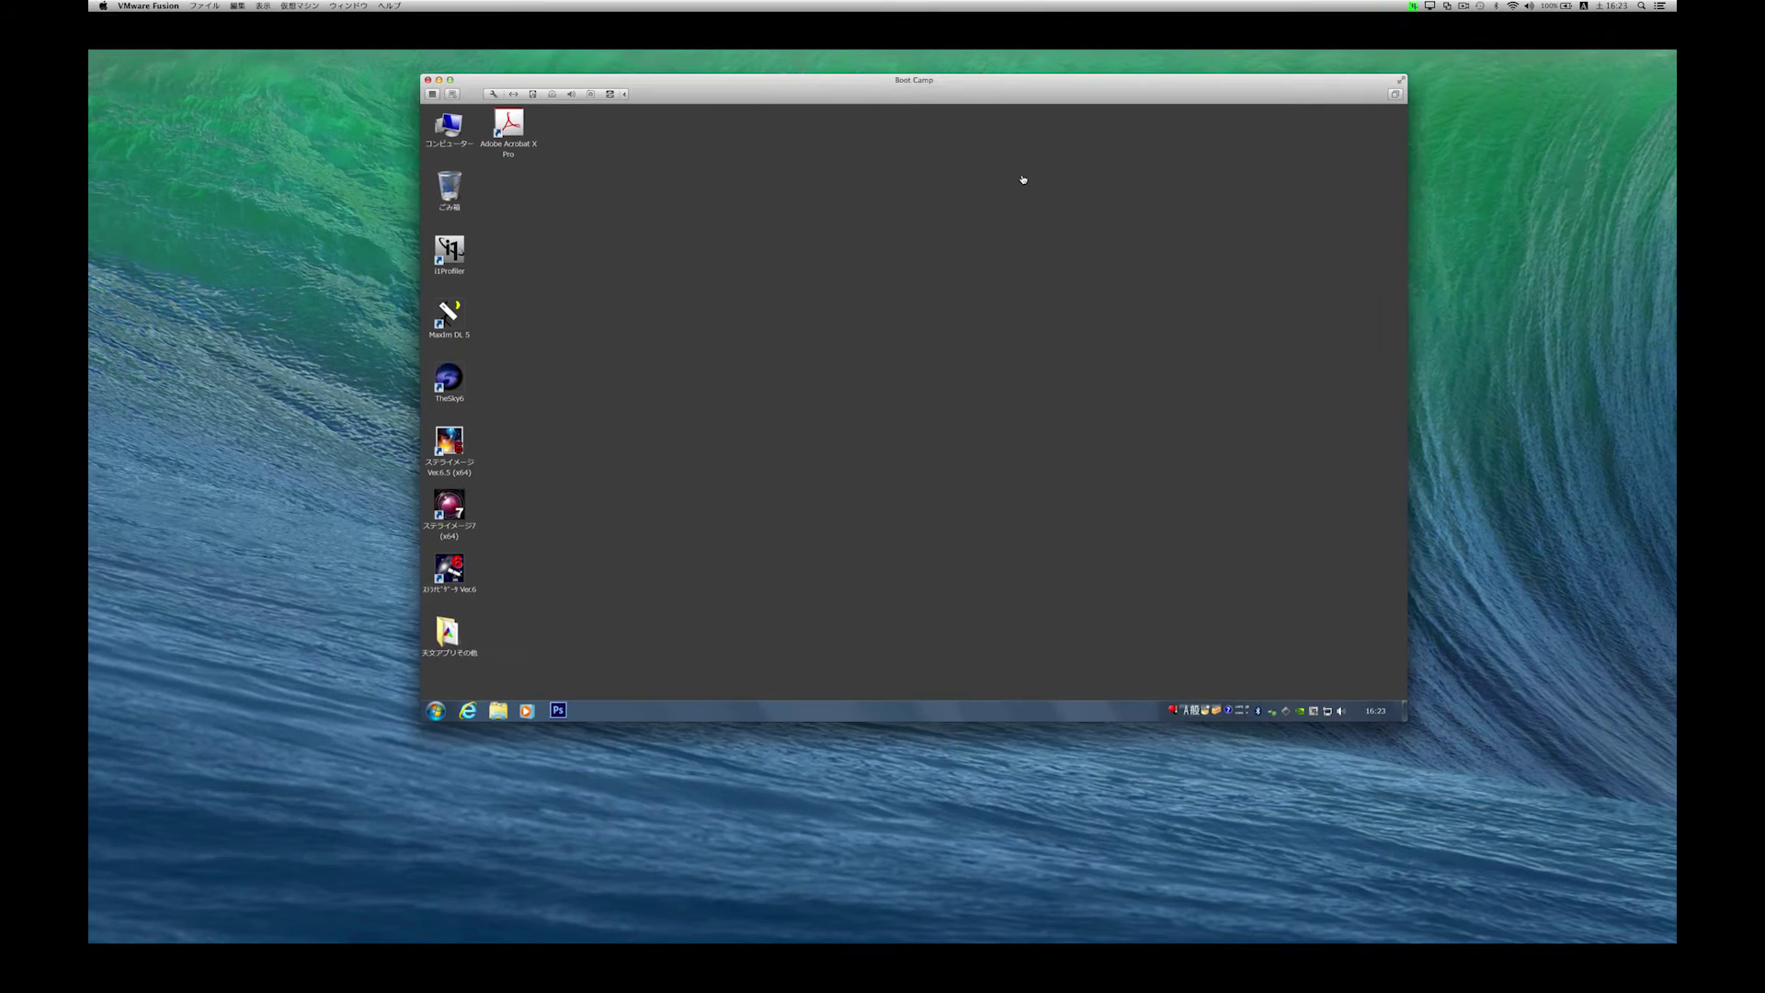
pyautogui.moveTo(821, 85); pyautogui.dragTo(945, 94)
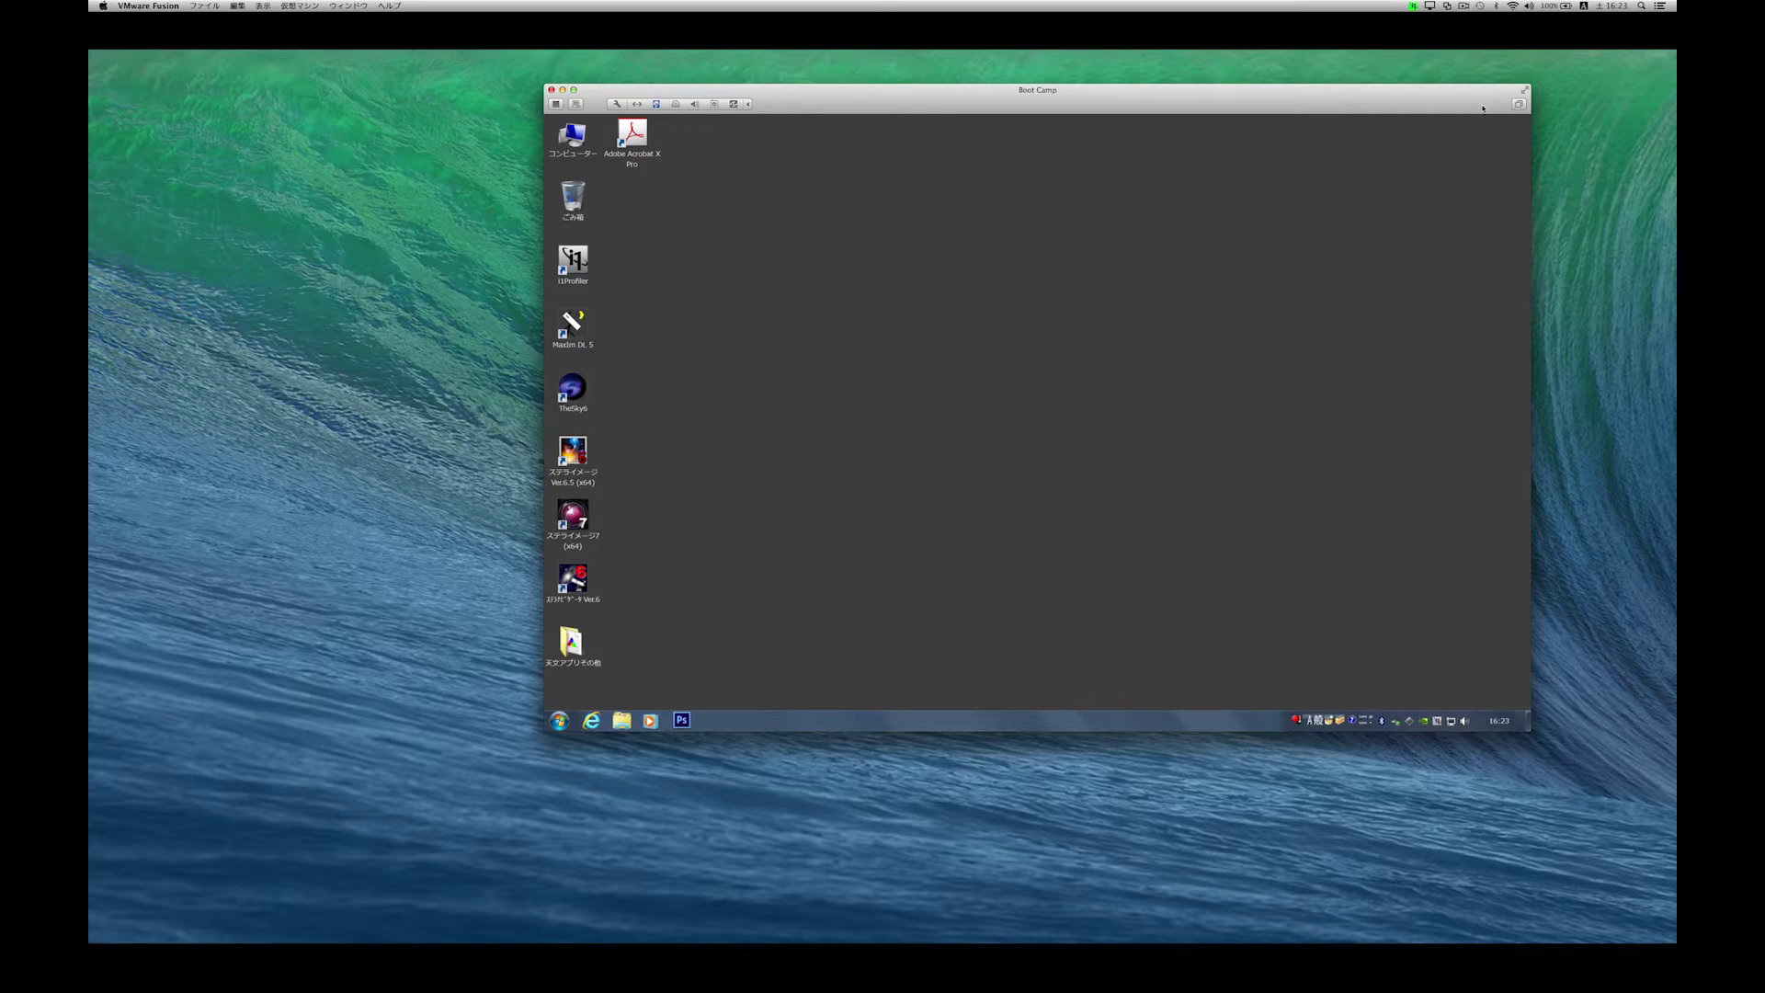
pyautogui.click(1526, 90)
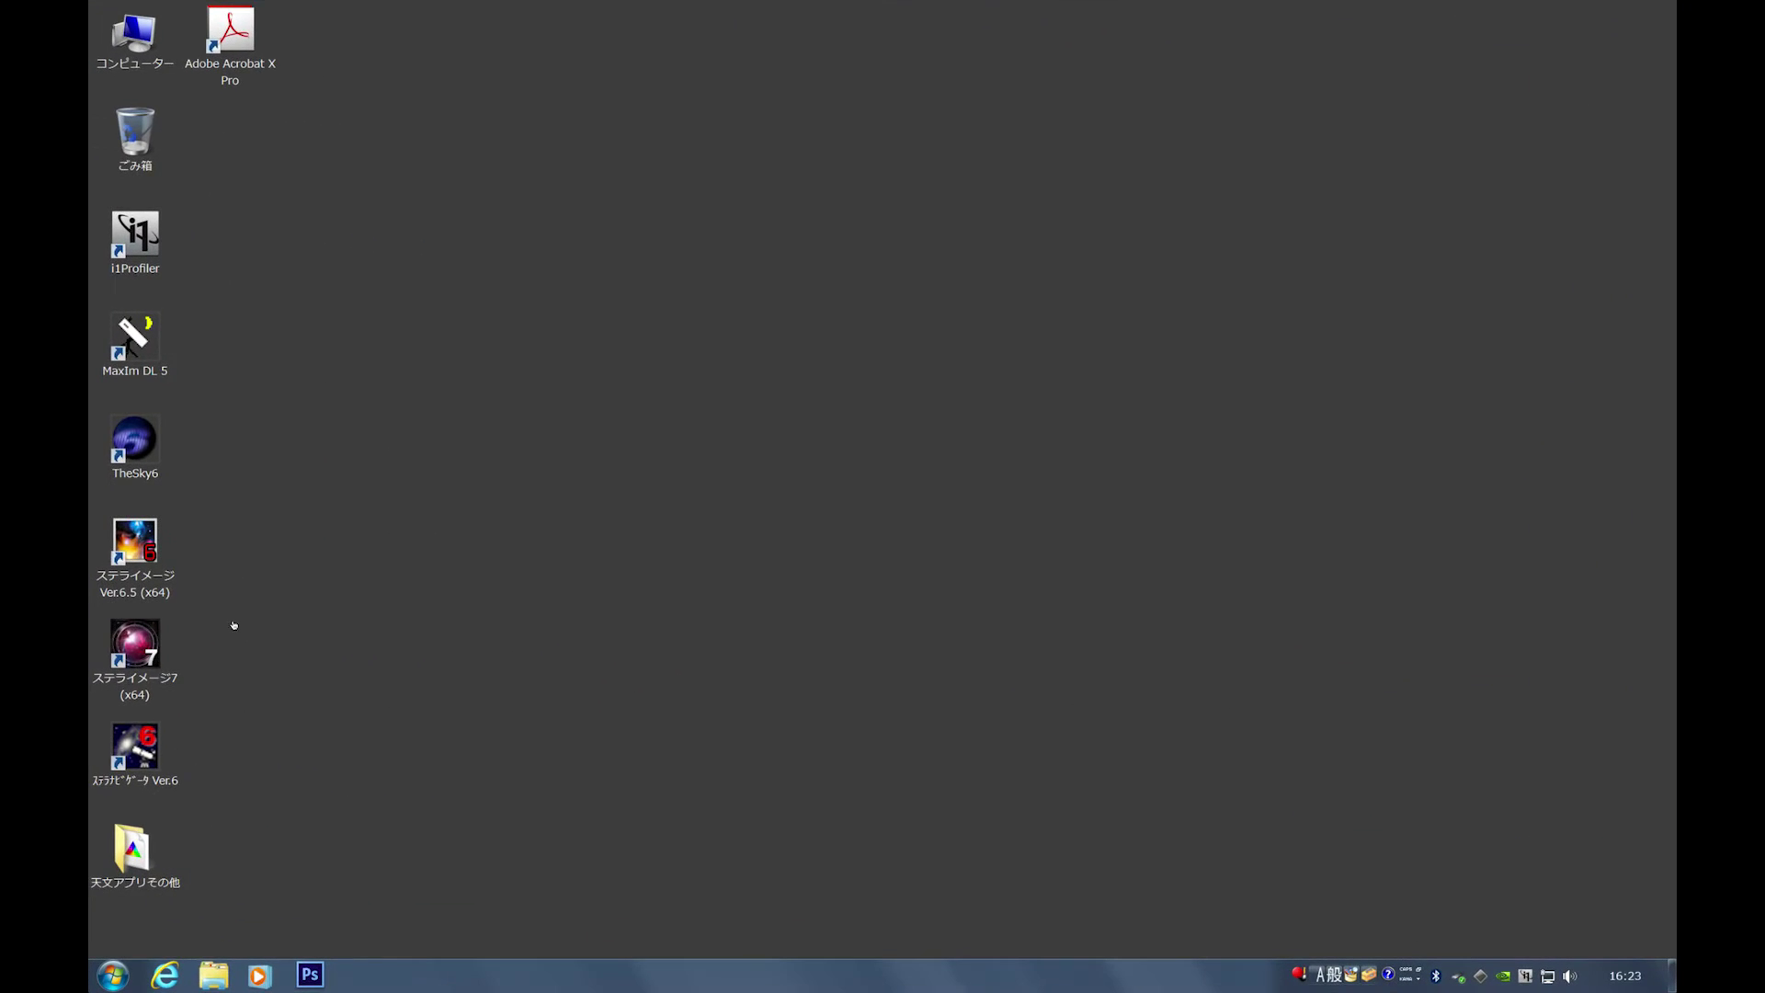
# Launch ステライメージ7 (x64) and bring up its dialog for opening image files.
pyautogui.doubleClick(148, 664)
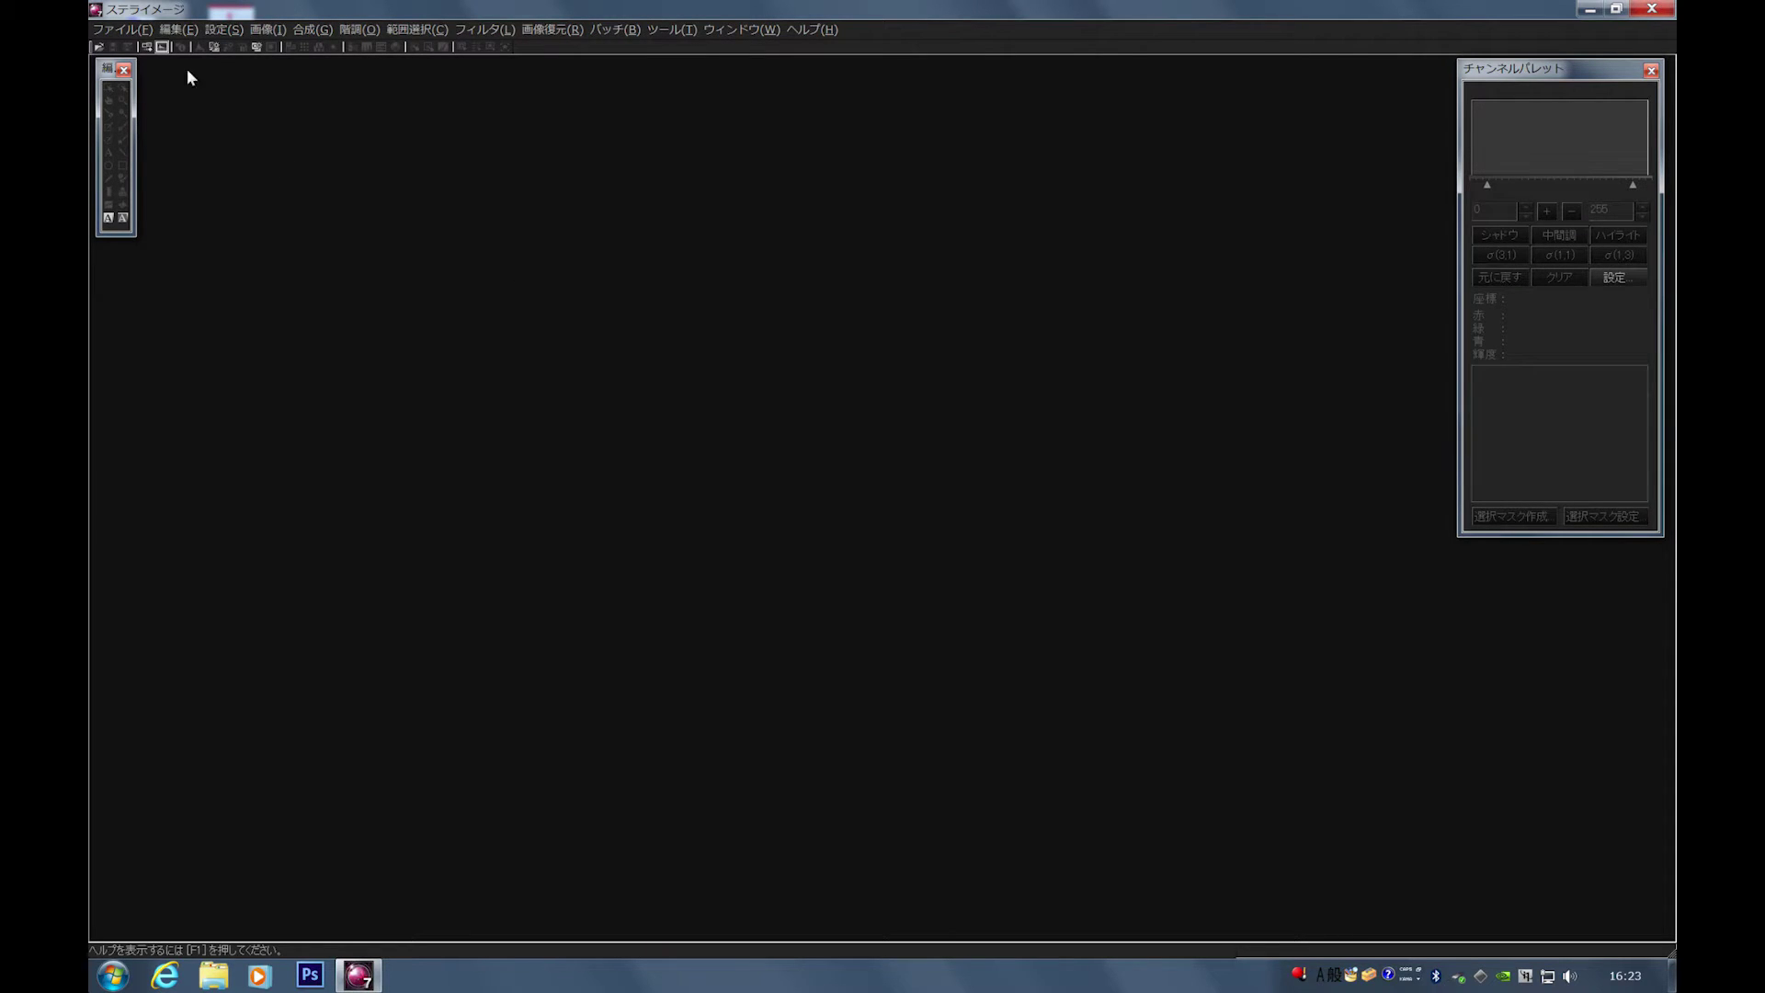
pyautogui.click(135, 26)
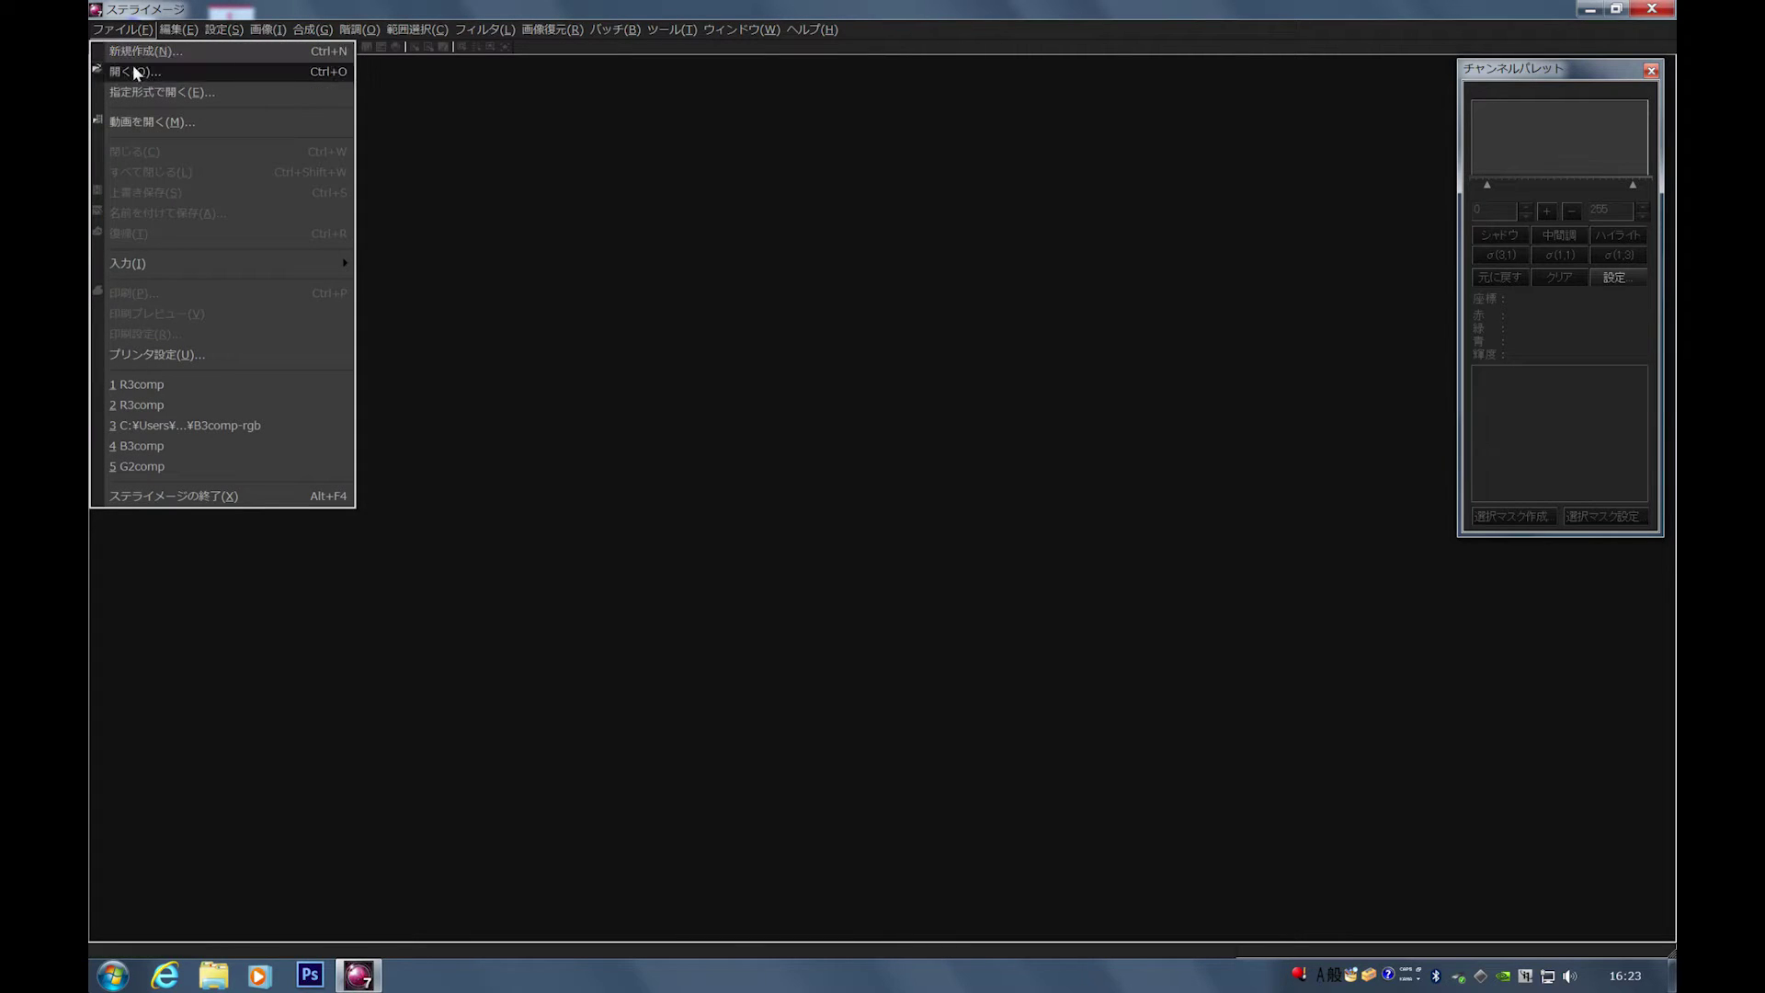
pyautogui.click(132, 70)
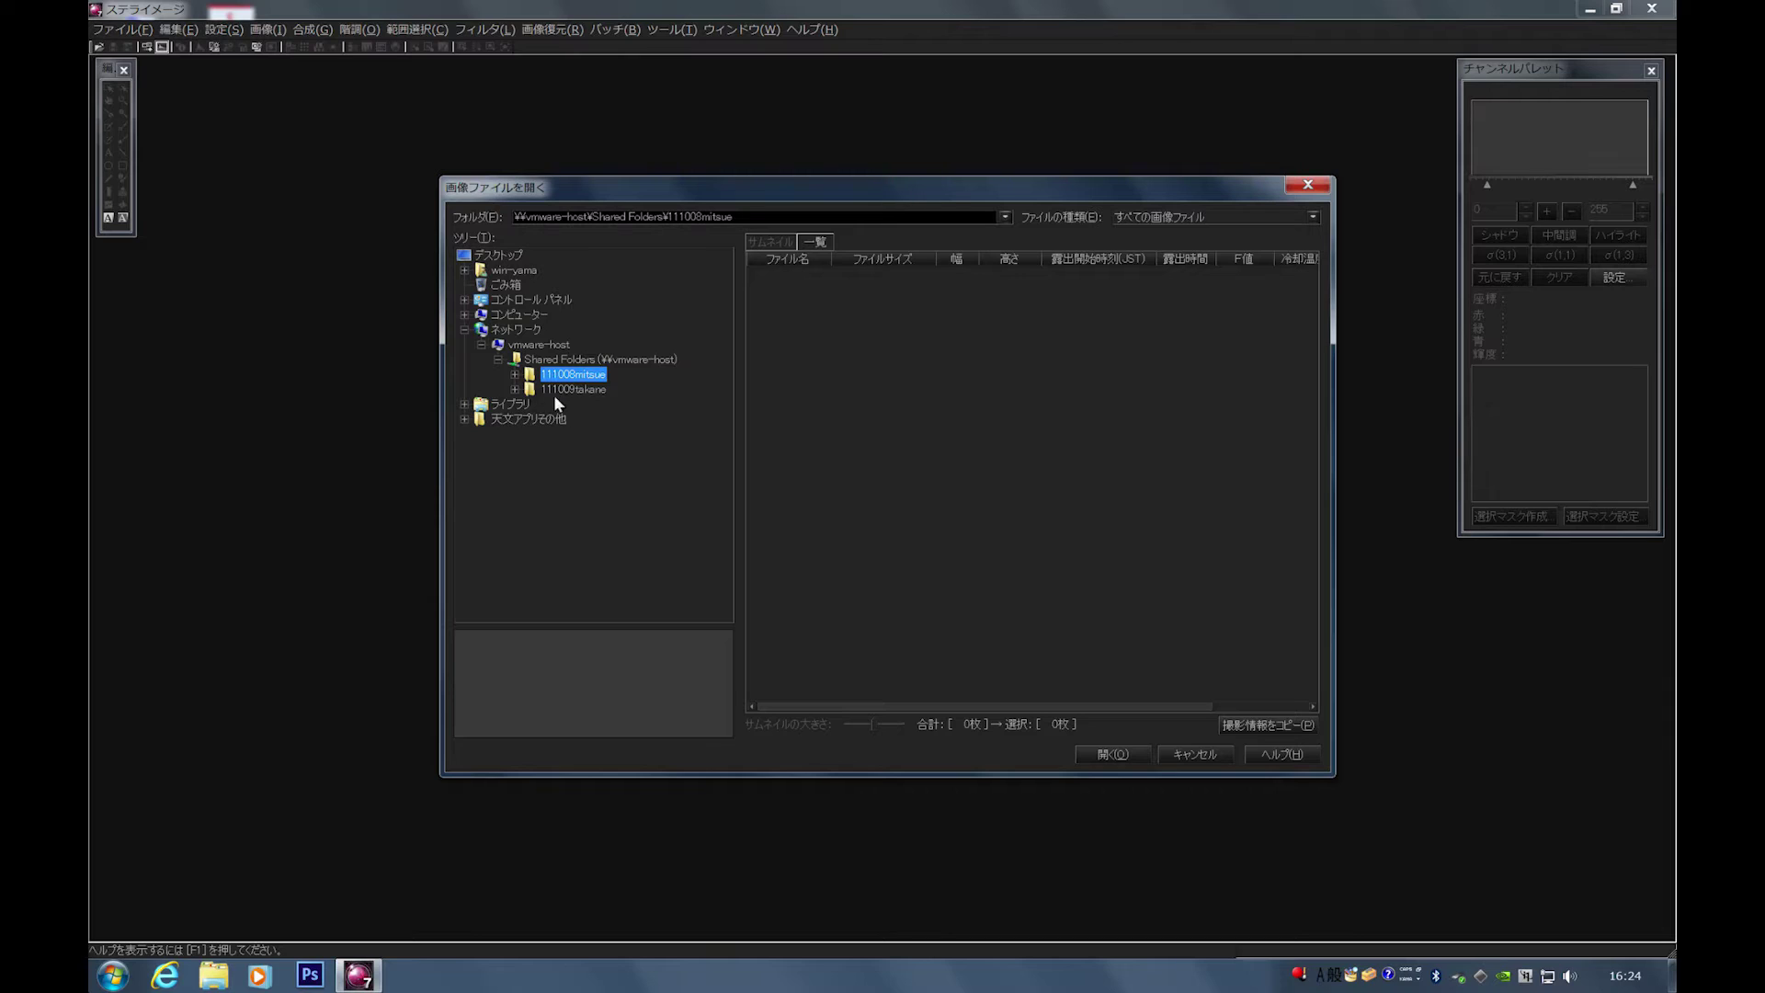
# Open B3comp.FIT from the RGB subfolder of batou in the shared folder 111008mitsue.
pyautogui.click(515, 374)
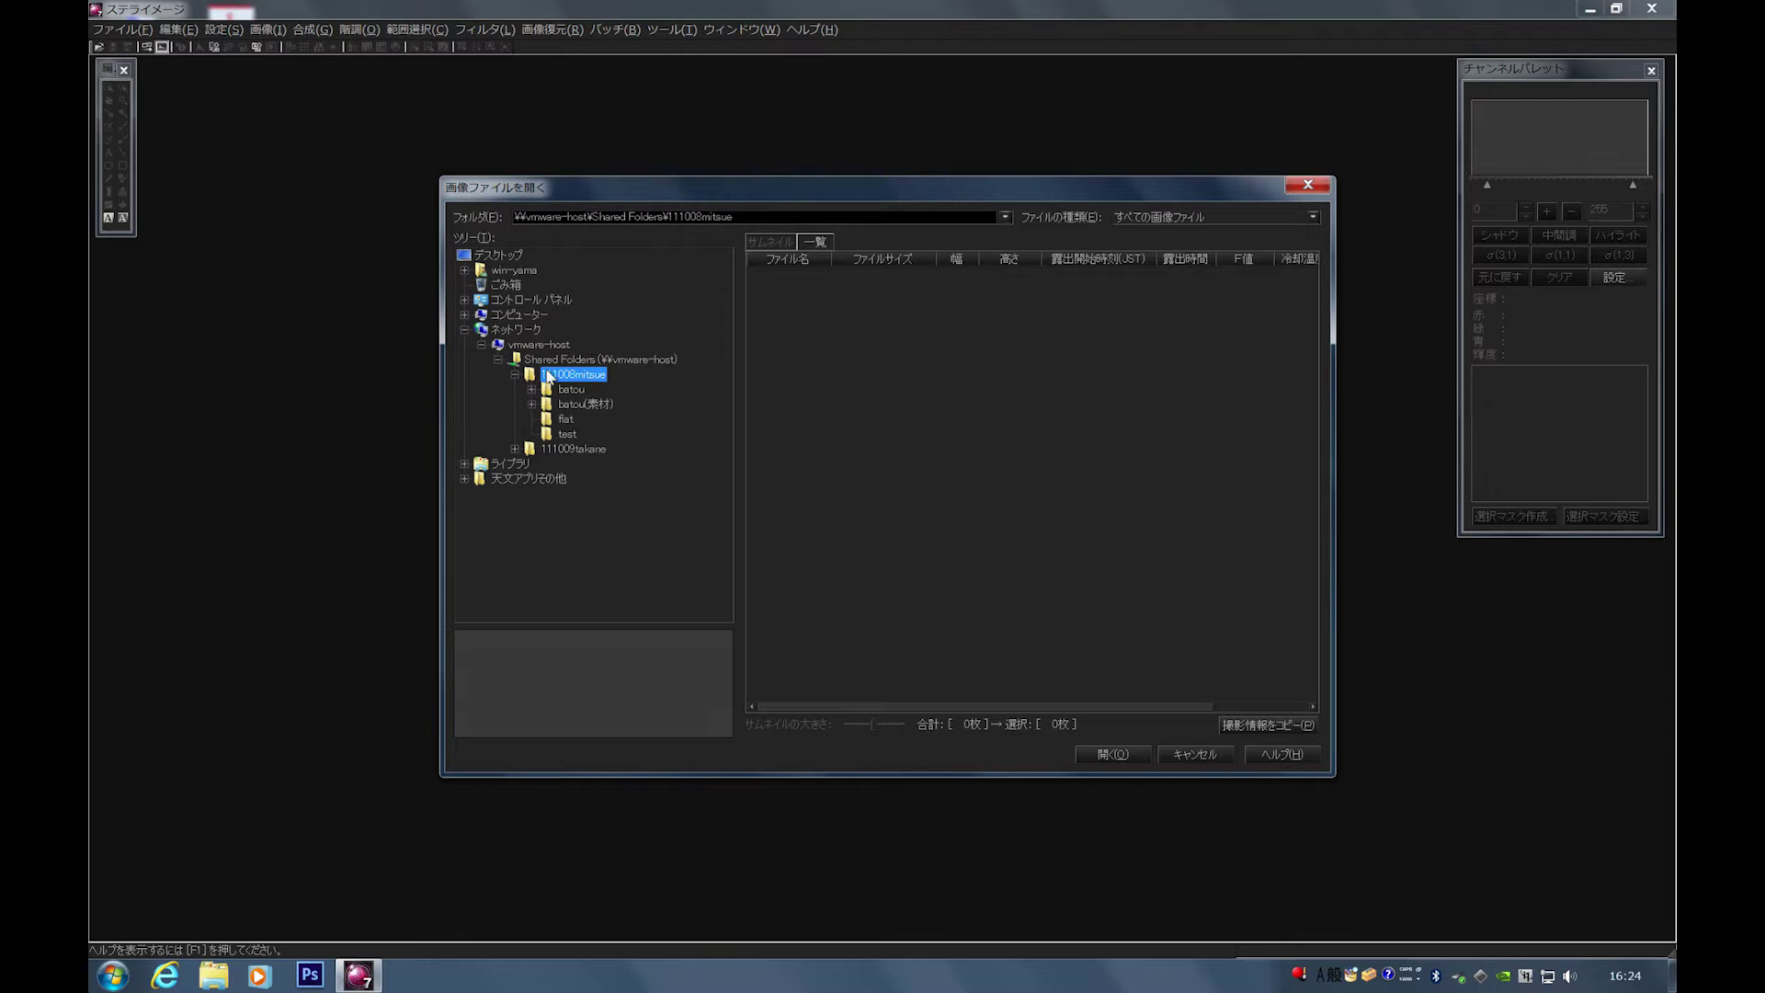
pyautogui.click(532, 389)
pyautogui.click(572, 405)
pyautogui.click(580, 418)
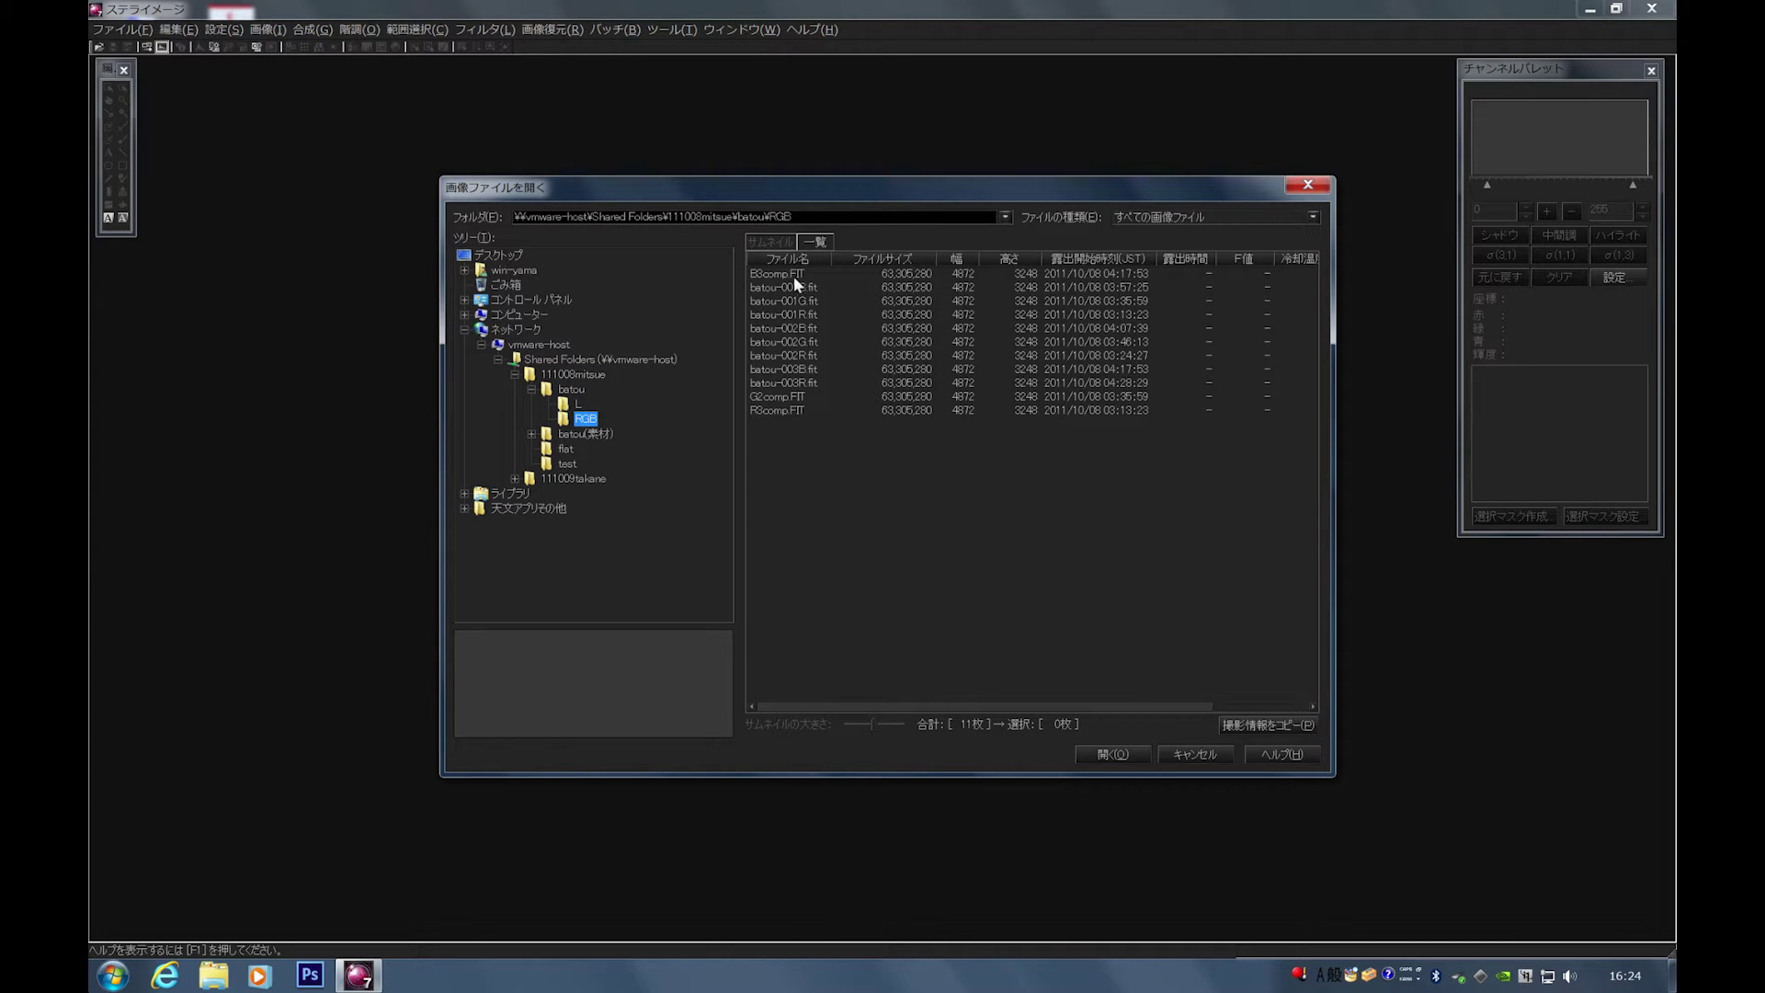
pyautogui.doubleClick(793, 275)
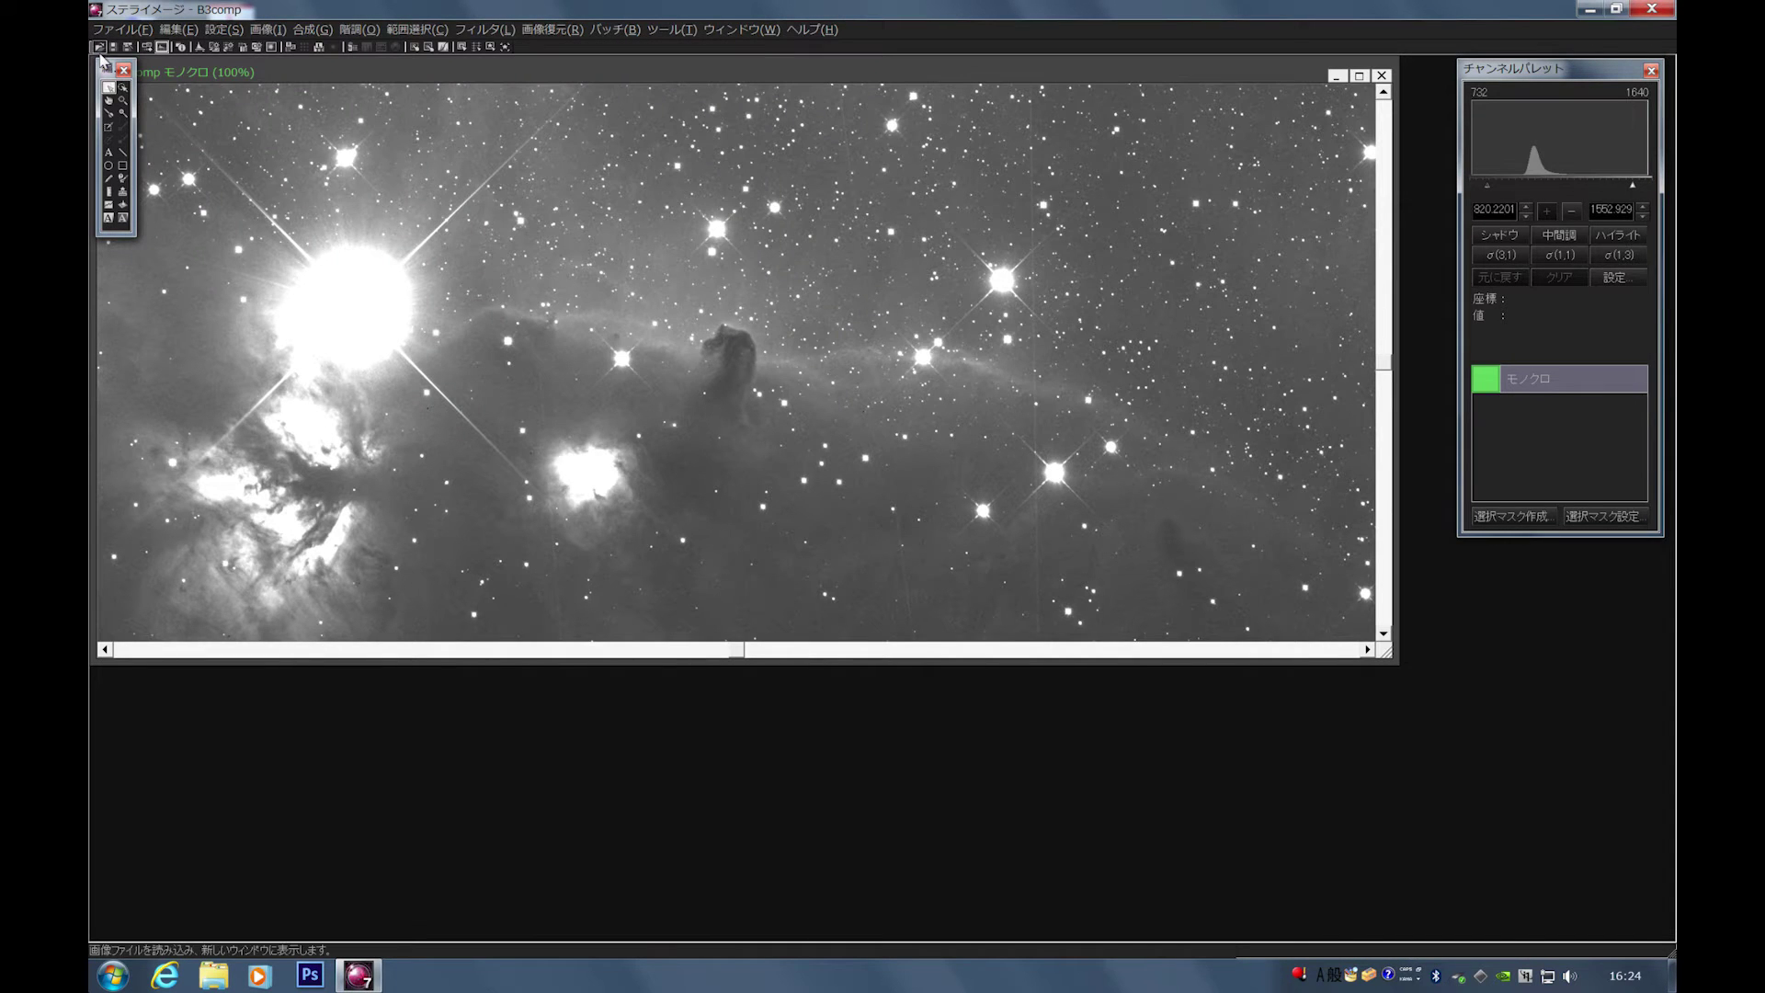
# Open G2comp.FIT and R3comp.FIT together from the same RGB folder and shift the R3comp window slightly down.
pyautogui.click(98, 46)
pyautogui.moveTo(813, 428); pyautogui.dragTo(800, 403)
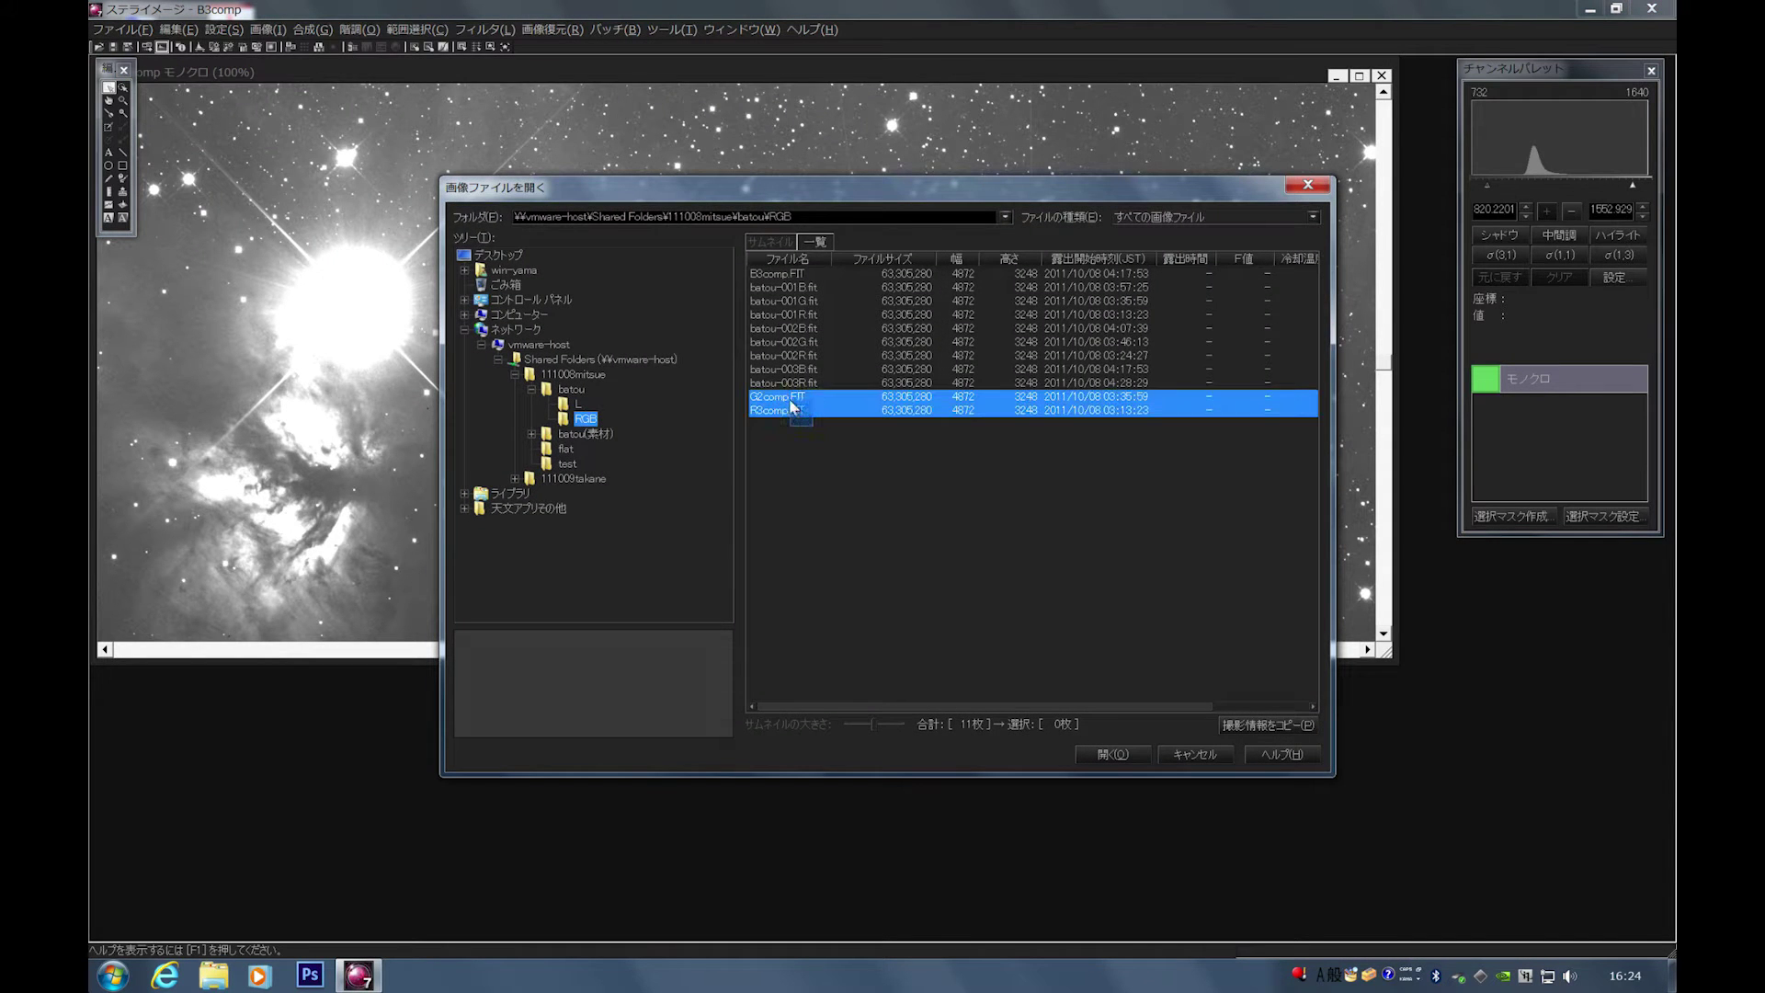
pyautogui.press('Return')
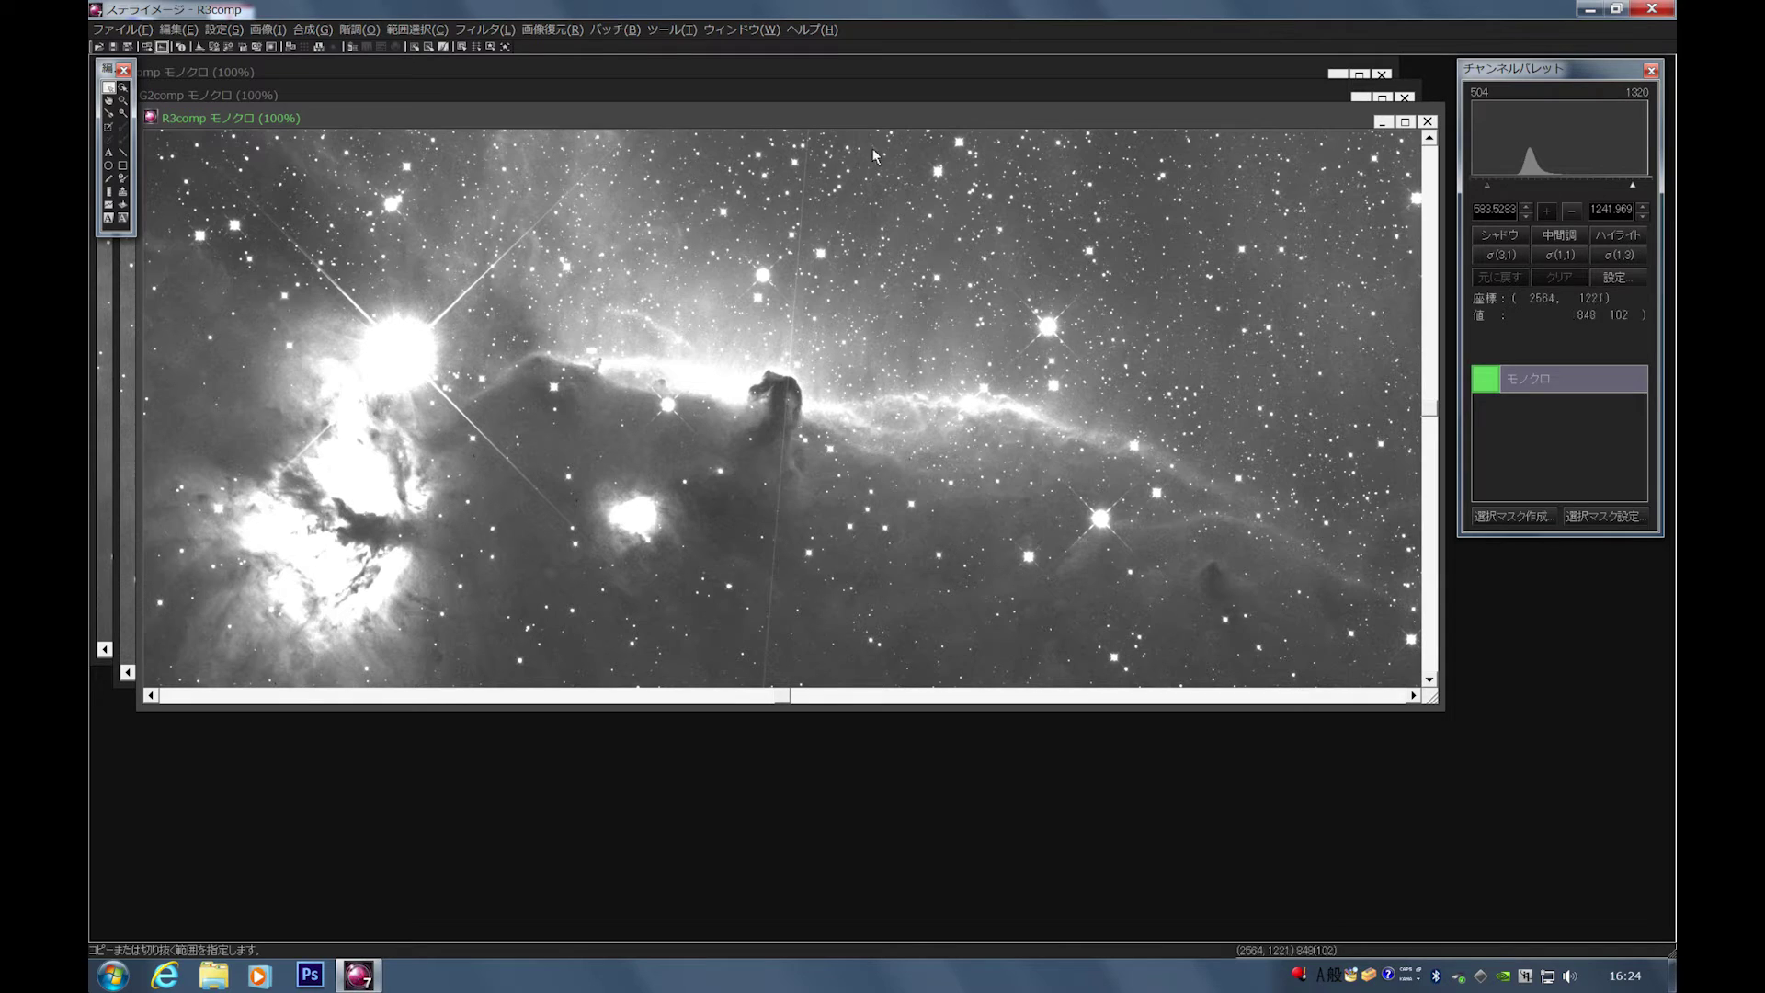
pyautogui.moveTo(925, 114)
pyautogui.mouseDown()
pyautogui.moveTo(991, 408)
pyautogui.moveTo(901, 213)
pyautogui.moveTo(938, 169)
pyautogui.moveTo(927, 141)
pyautogui.mouseUp()
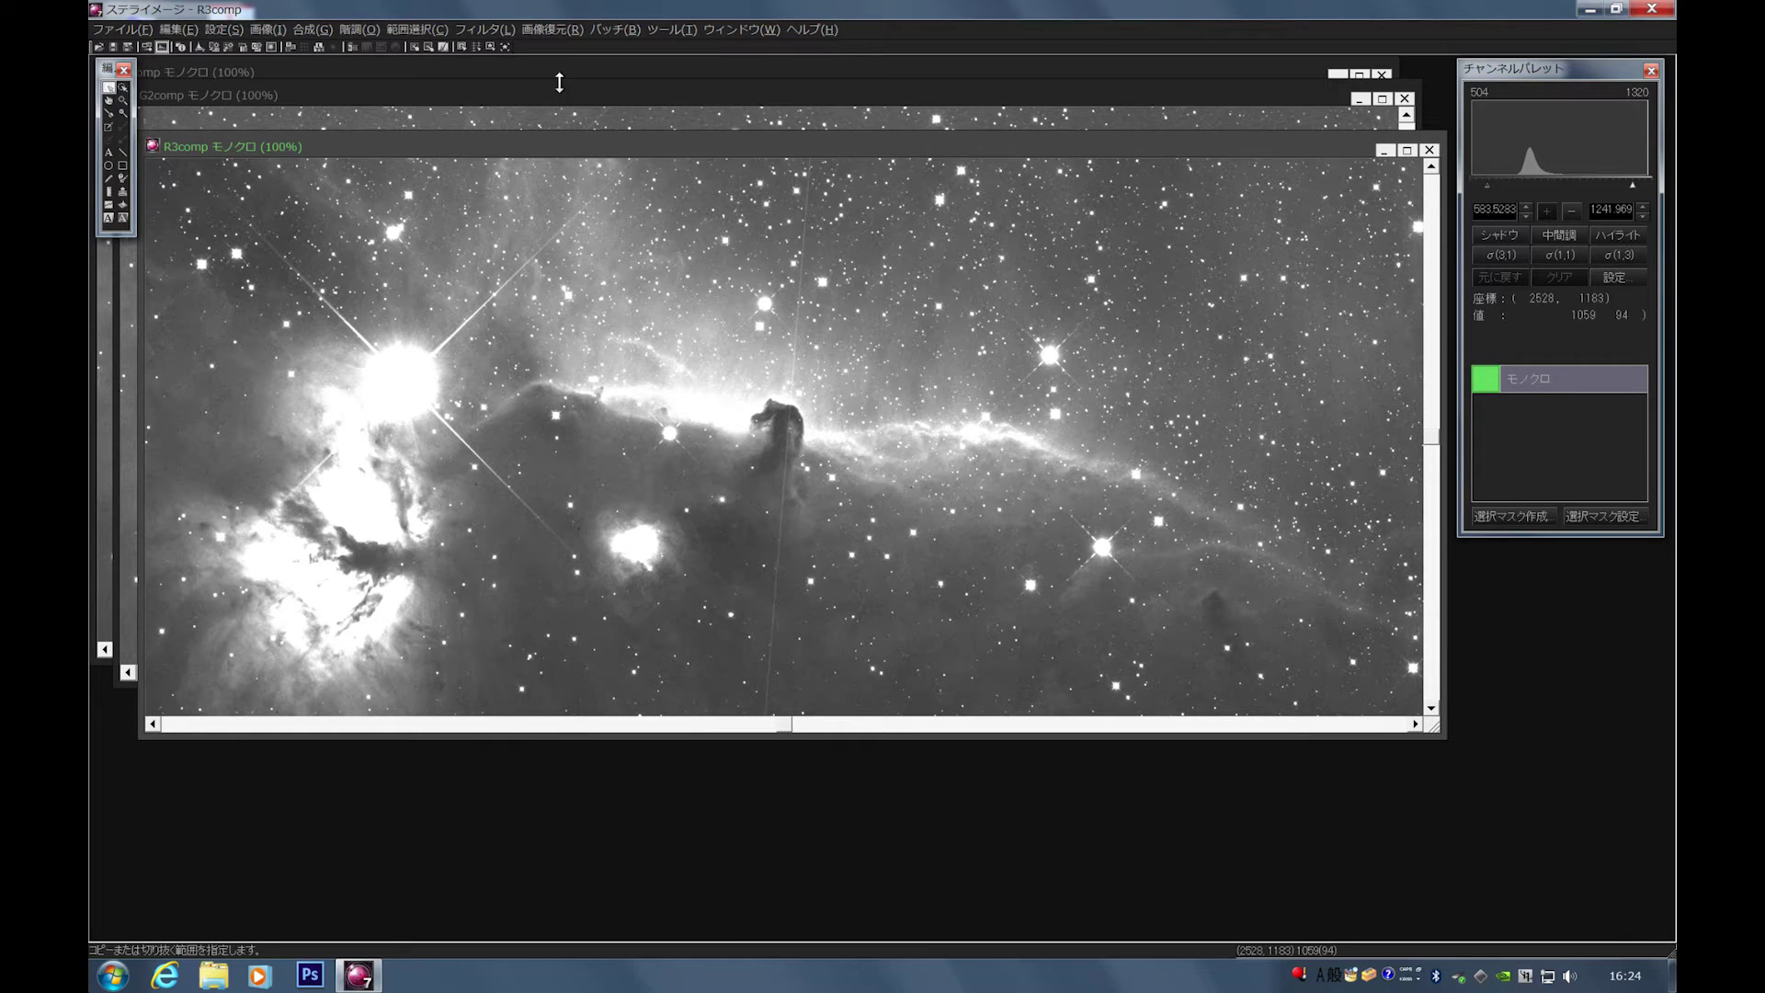
# Combine the monochrome images with RGB合成, assigning R3comp to red, G2comp to green and B3comp to blue.
pyautogui.click(315, 29)
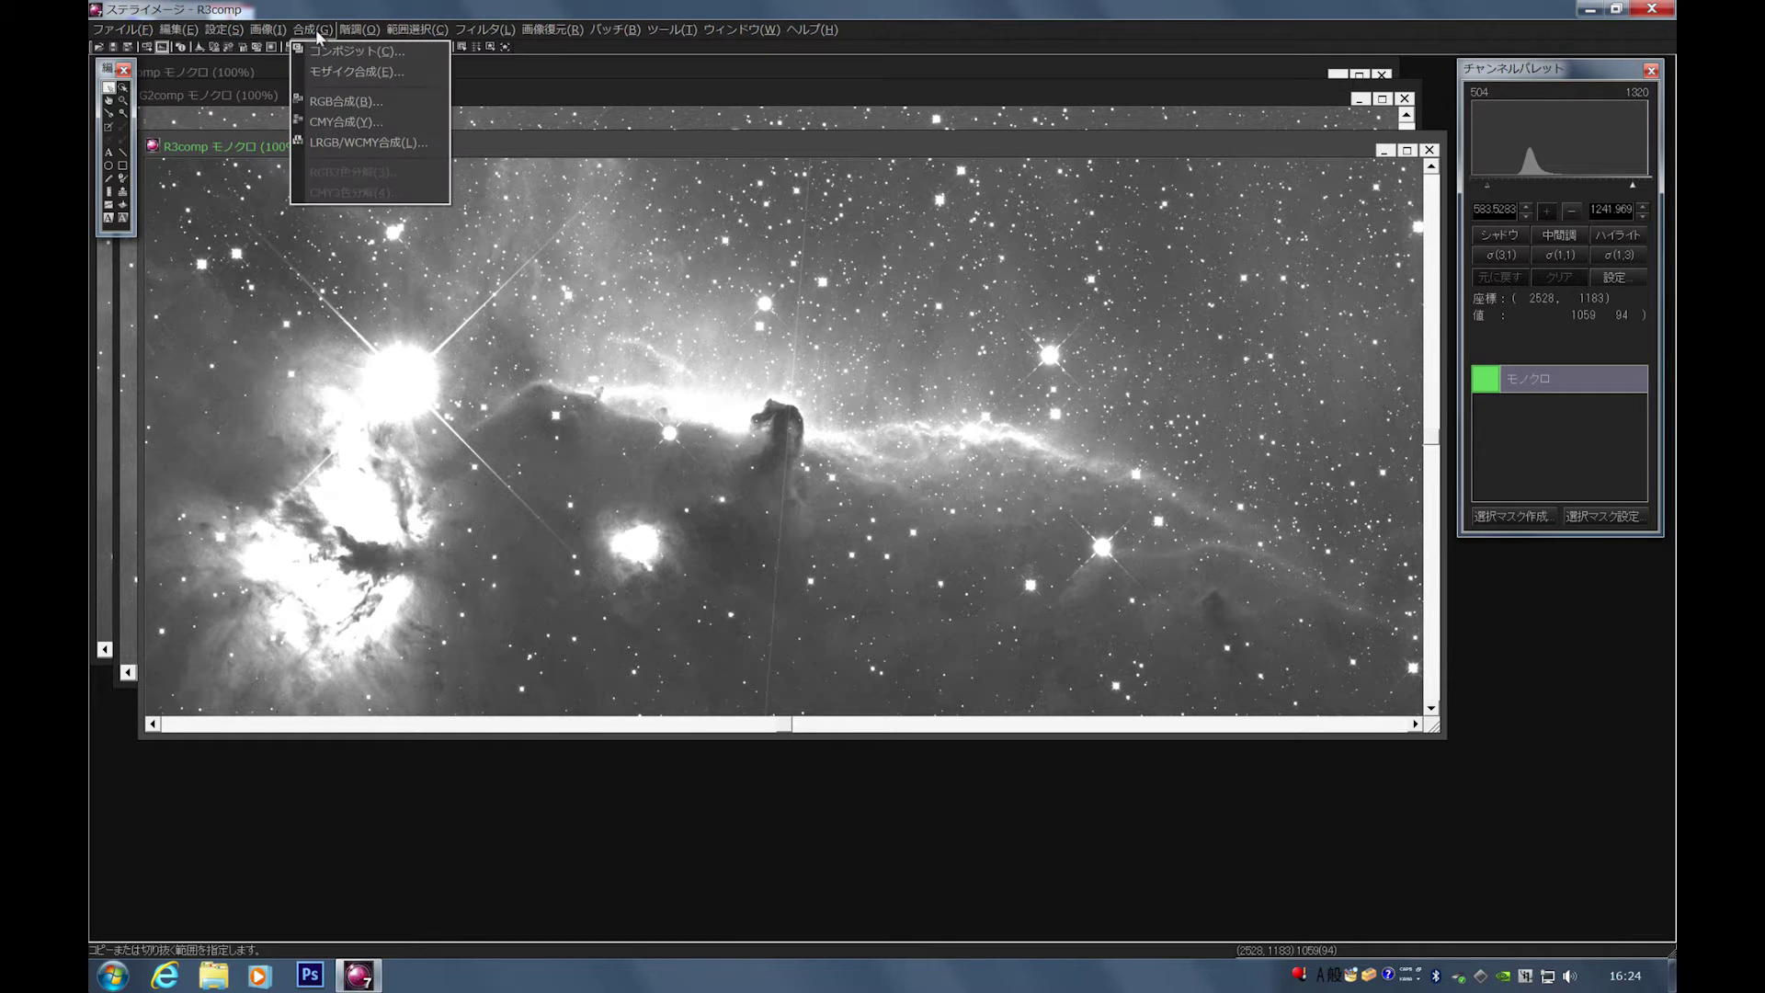
pyautogui.click(328, 98)
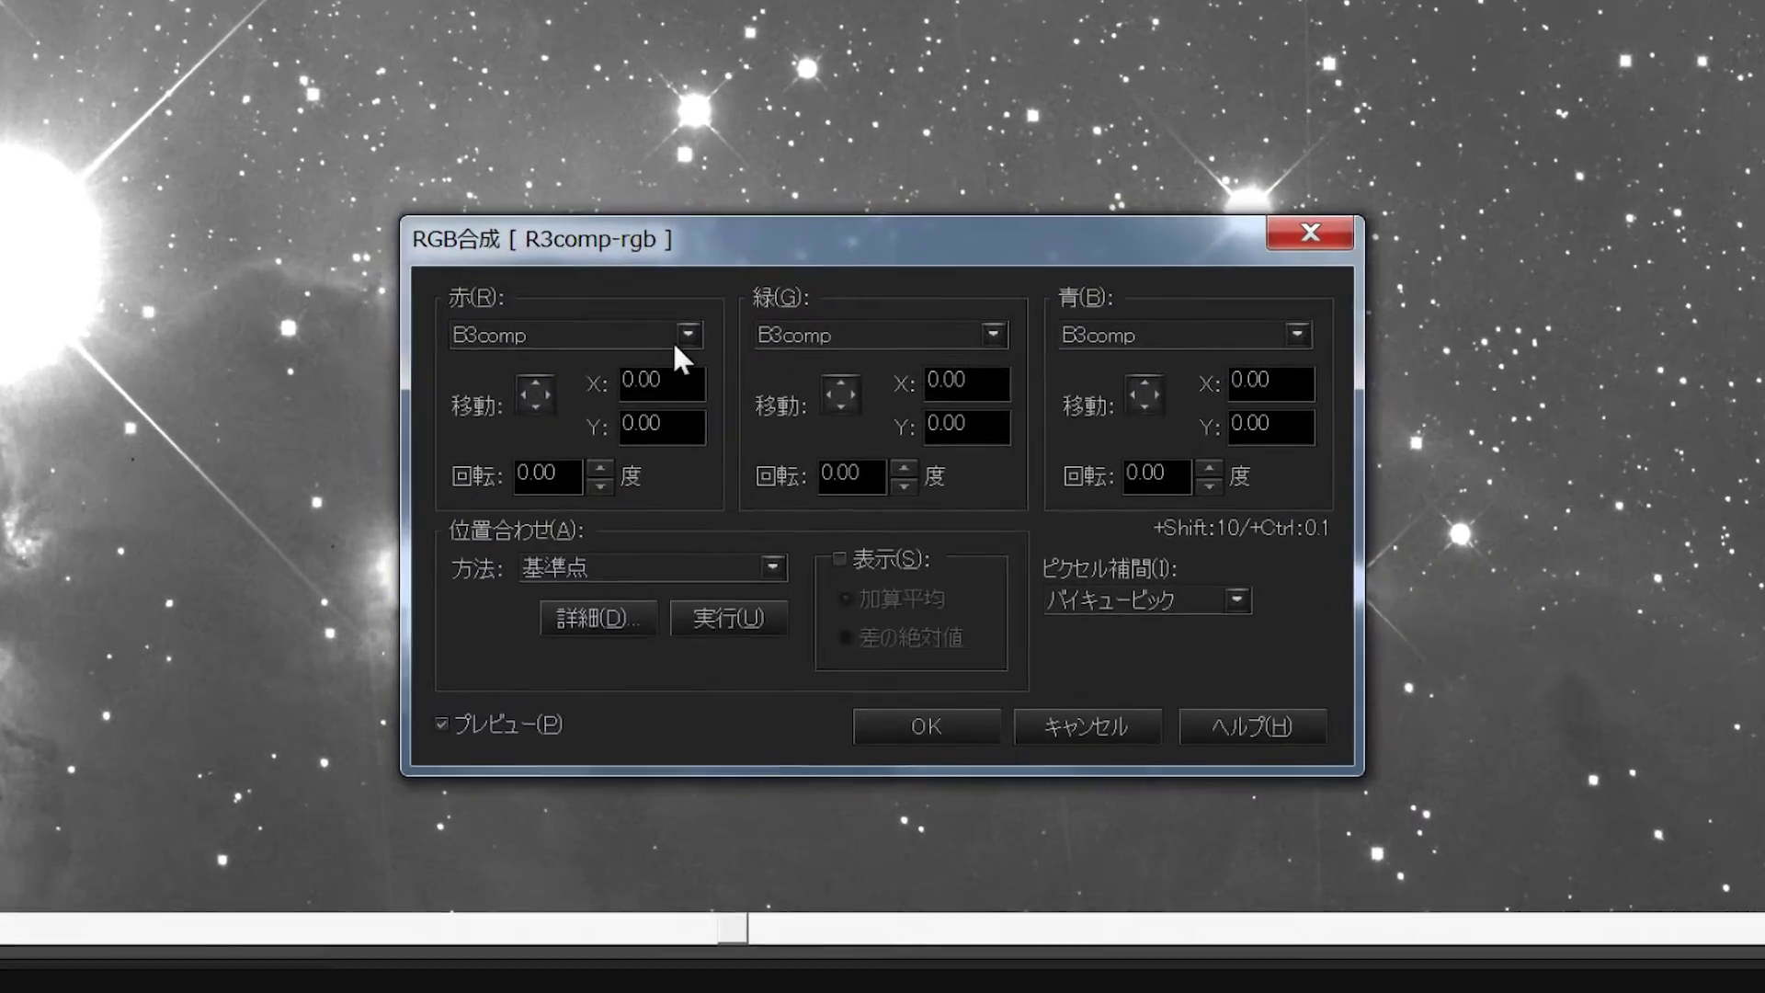
pyautogui.click(739, 376)
pyautogui.click(545, 368)
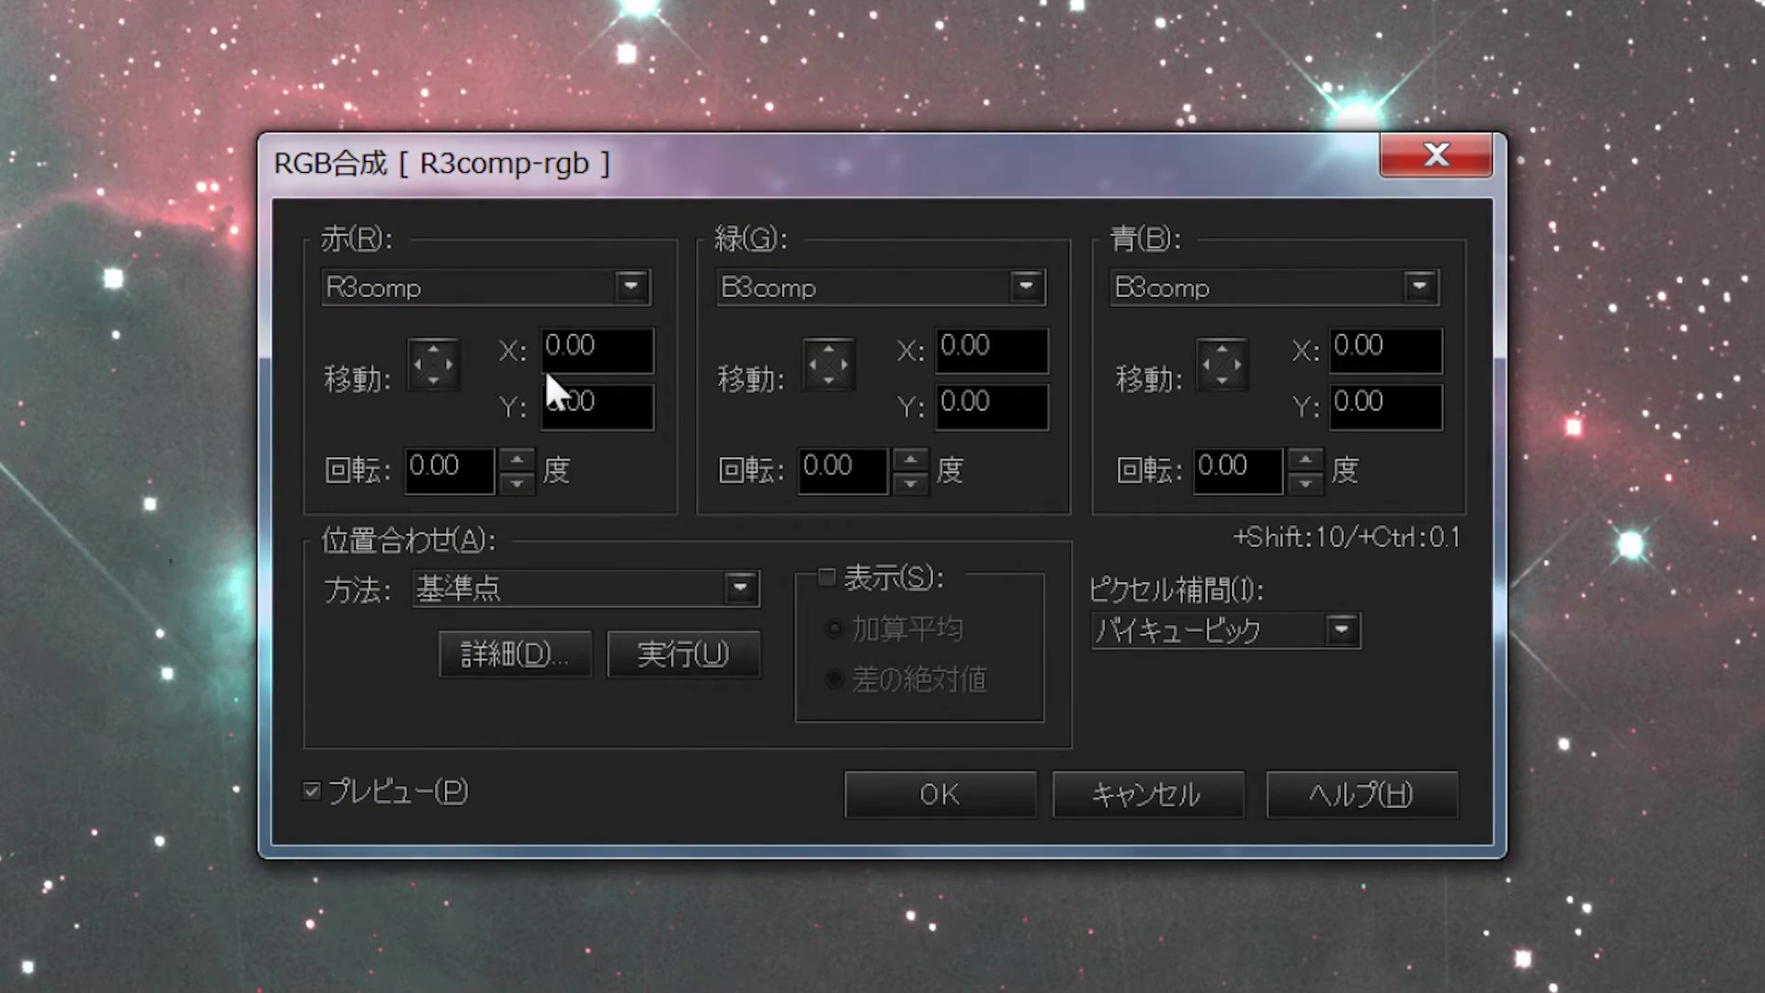
pyautogui.click(858, 285)
pyautogui.click(832, 353)
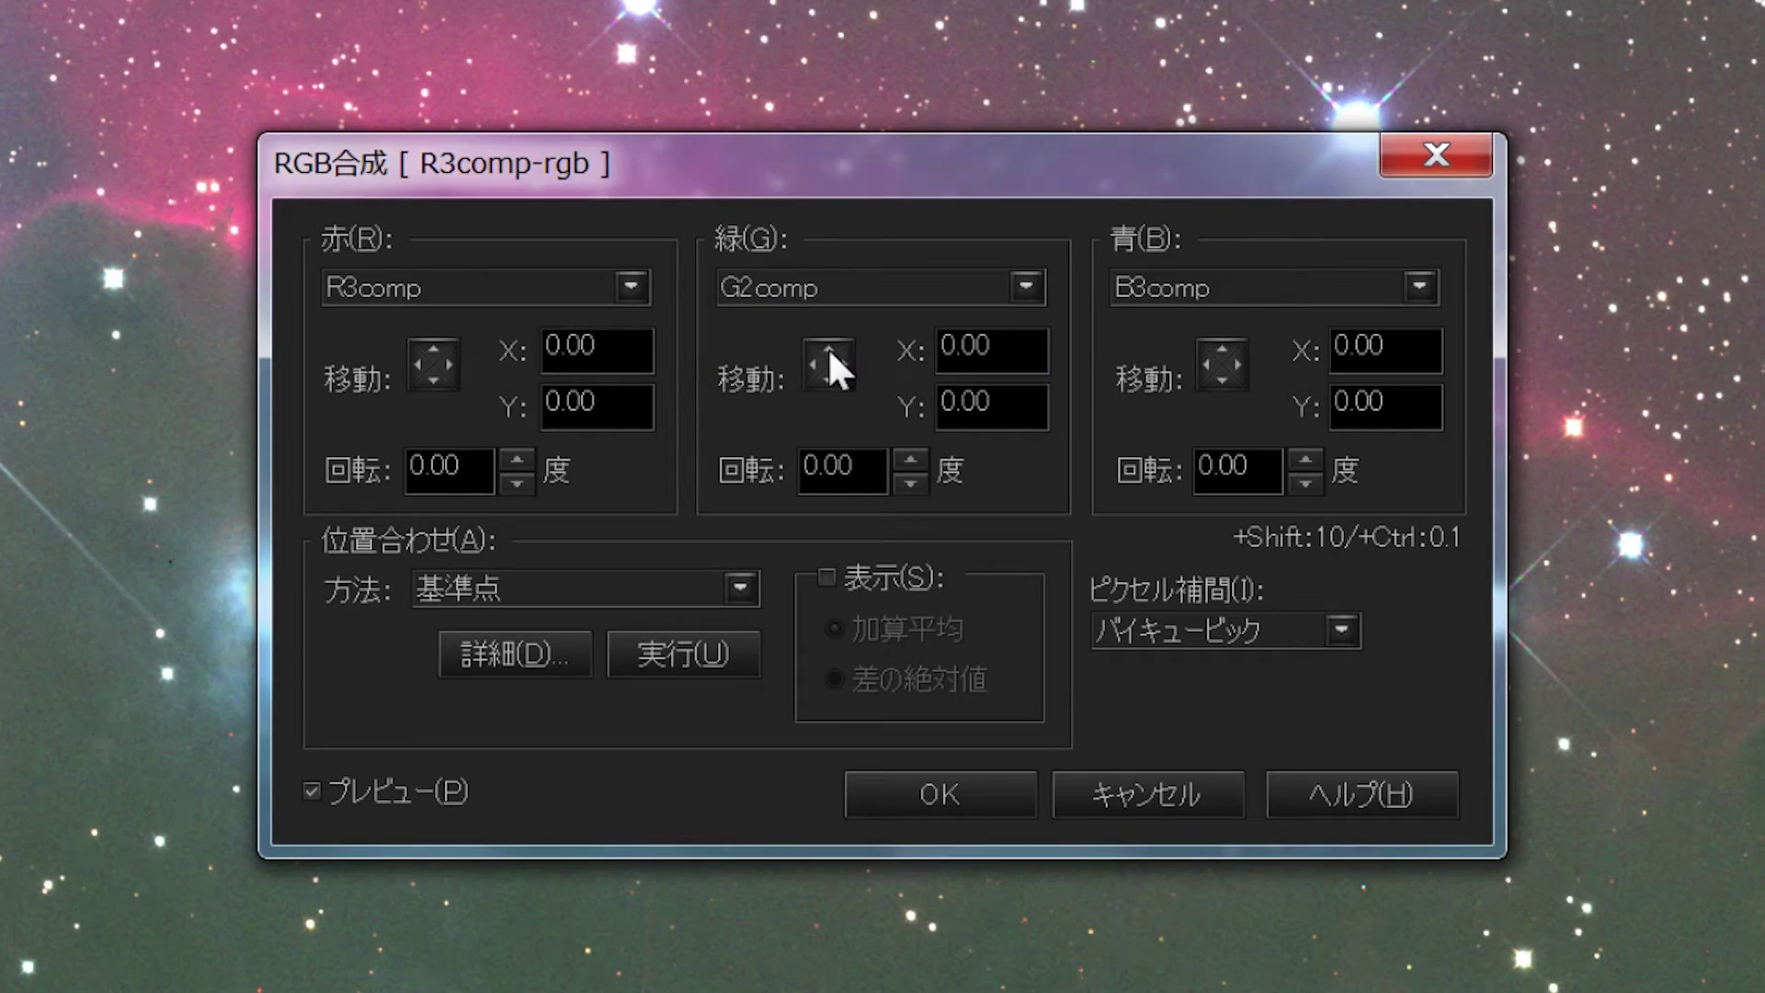
pyautogui.click(1174, 278)
pyautogui.click(1174, 278)
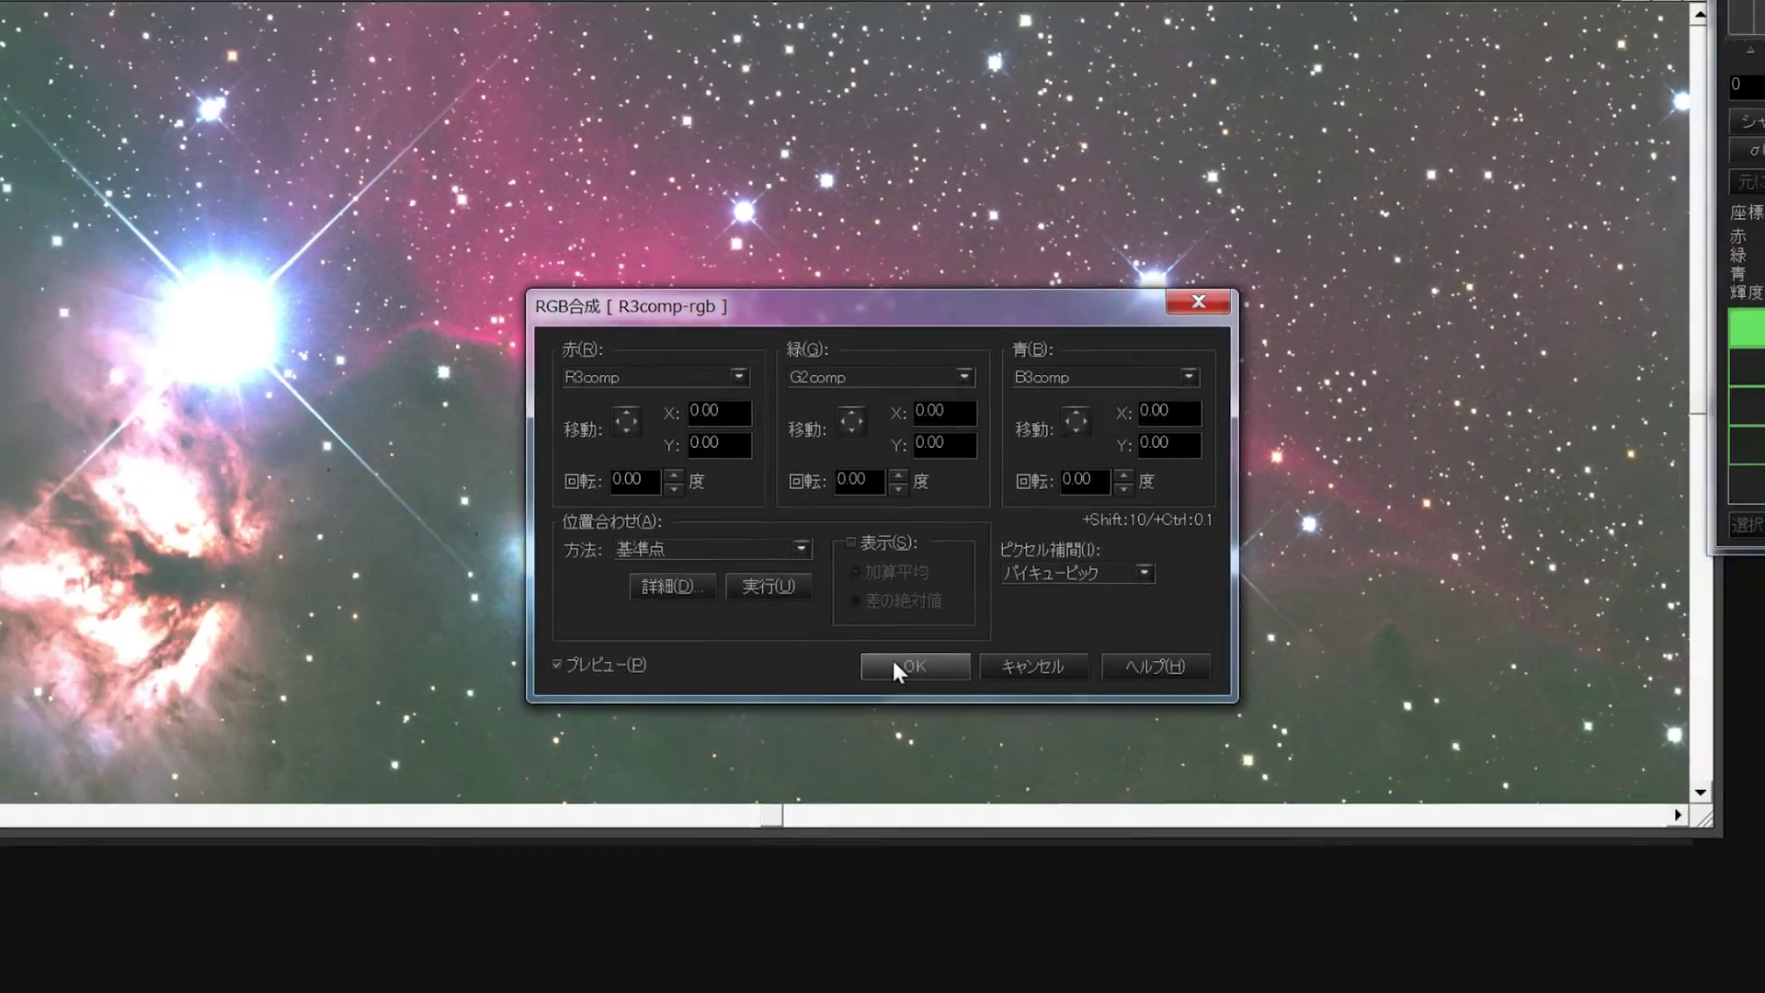
pyautogui.click(901, 793)
# Close the monochrome R3comp, G2comp and B3comp images and reposition the colour R3comp-rgb window in the workspace.
pyautogui.moveTo(1245, 138); pyautogui.dragTo(1056, 327)
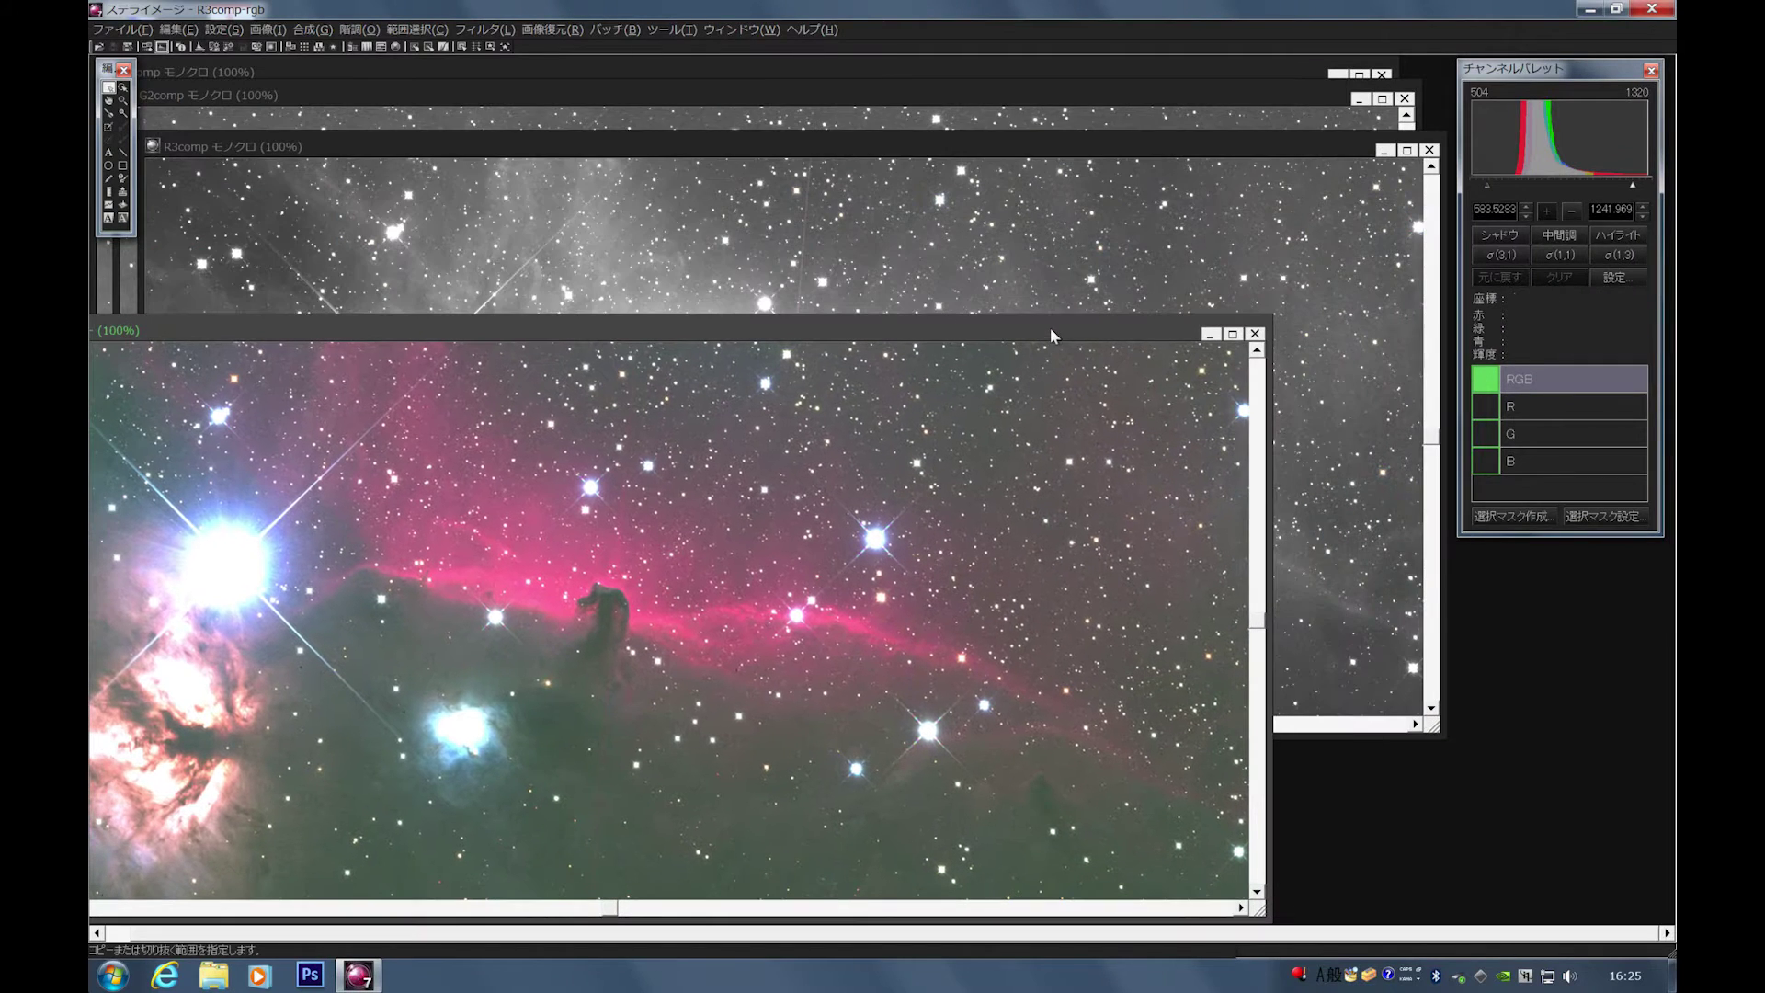
pyautogui.click(1427, 147)
pyautogui.click(1427, 147)
pyautogui.click(1405, 98)
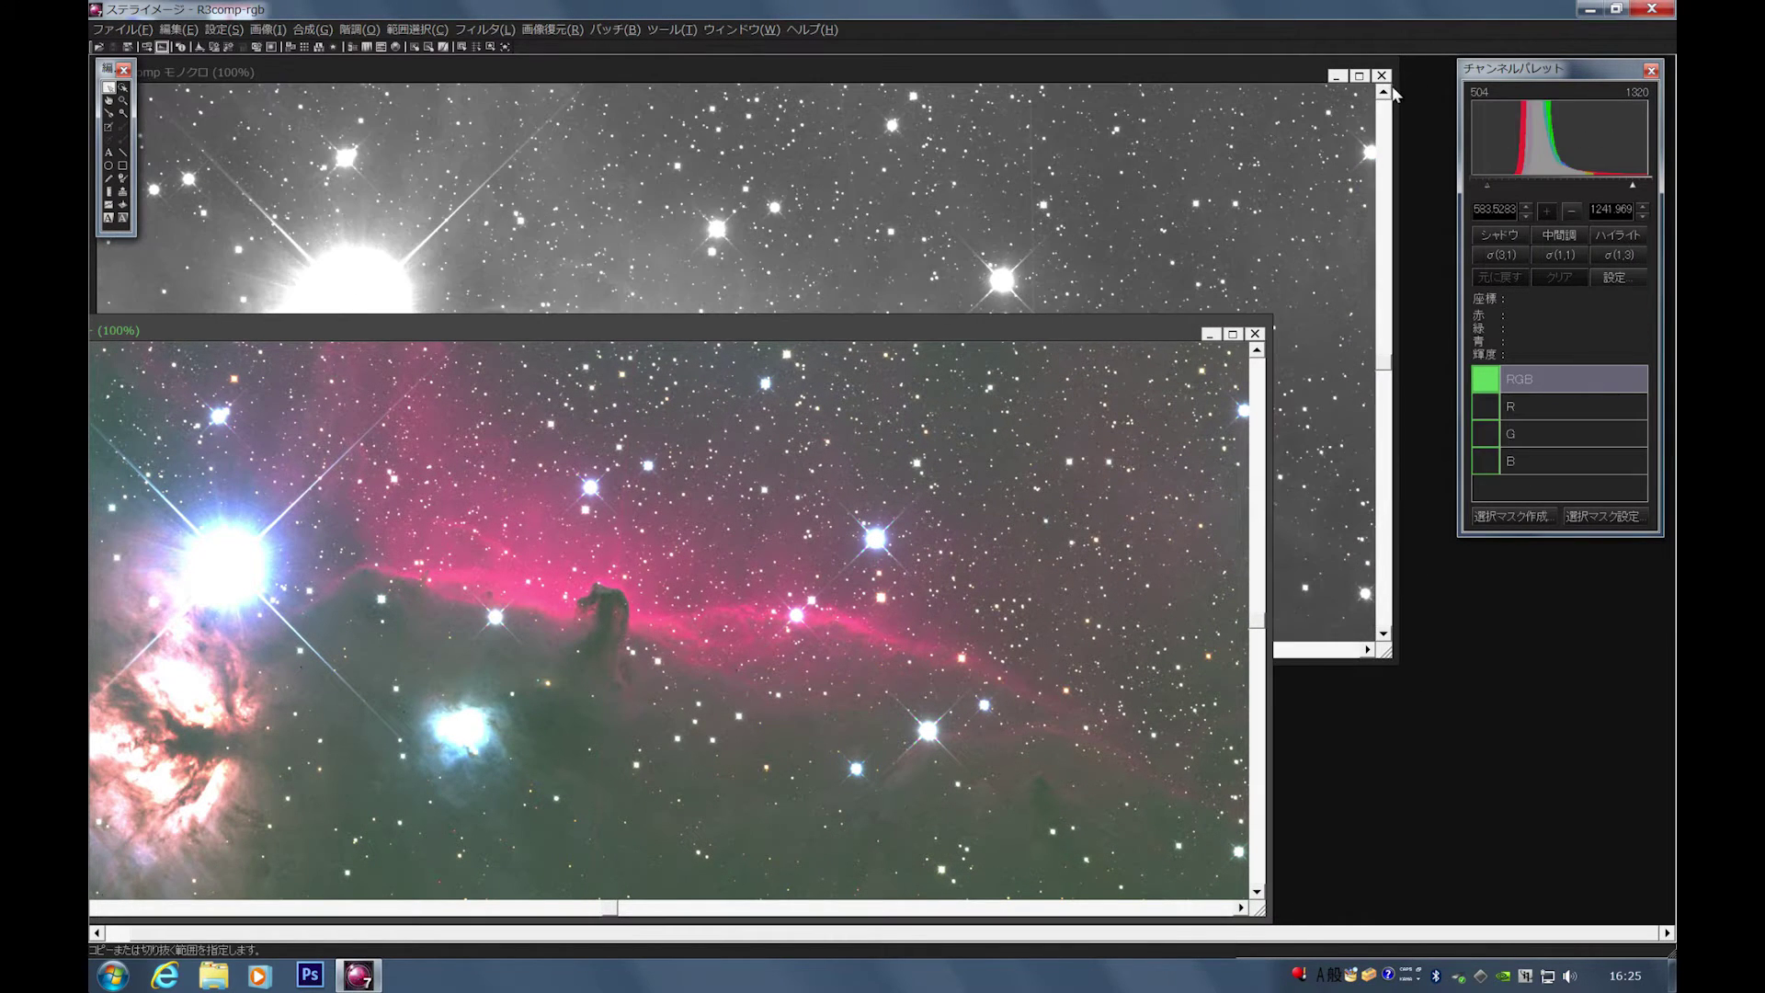
pyautogui.click(1382, 73)
pyautogui.moveTo(1145, 323); pyautogui.dragTo(1292, 164)
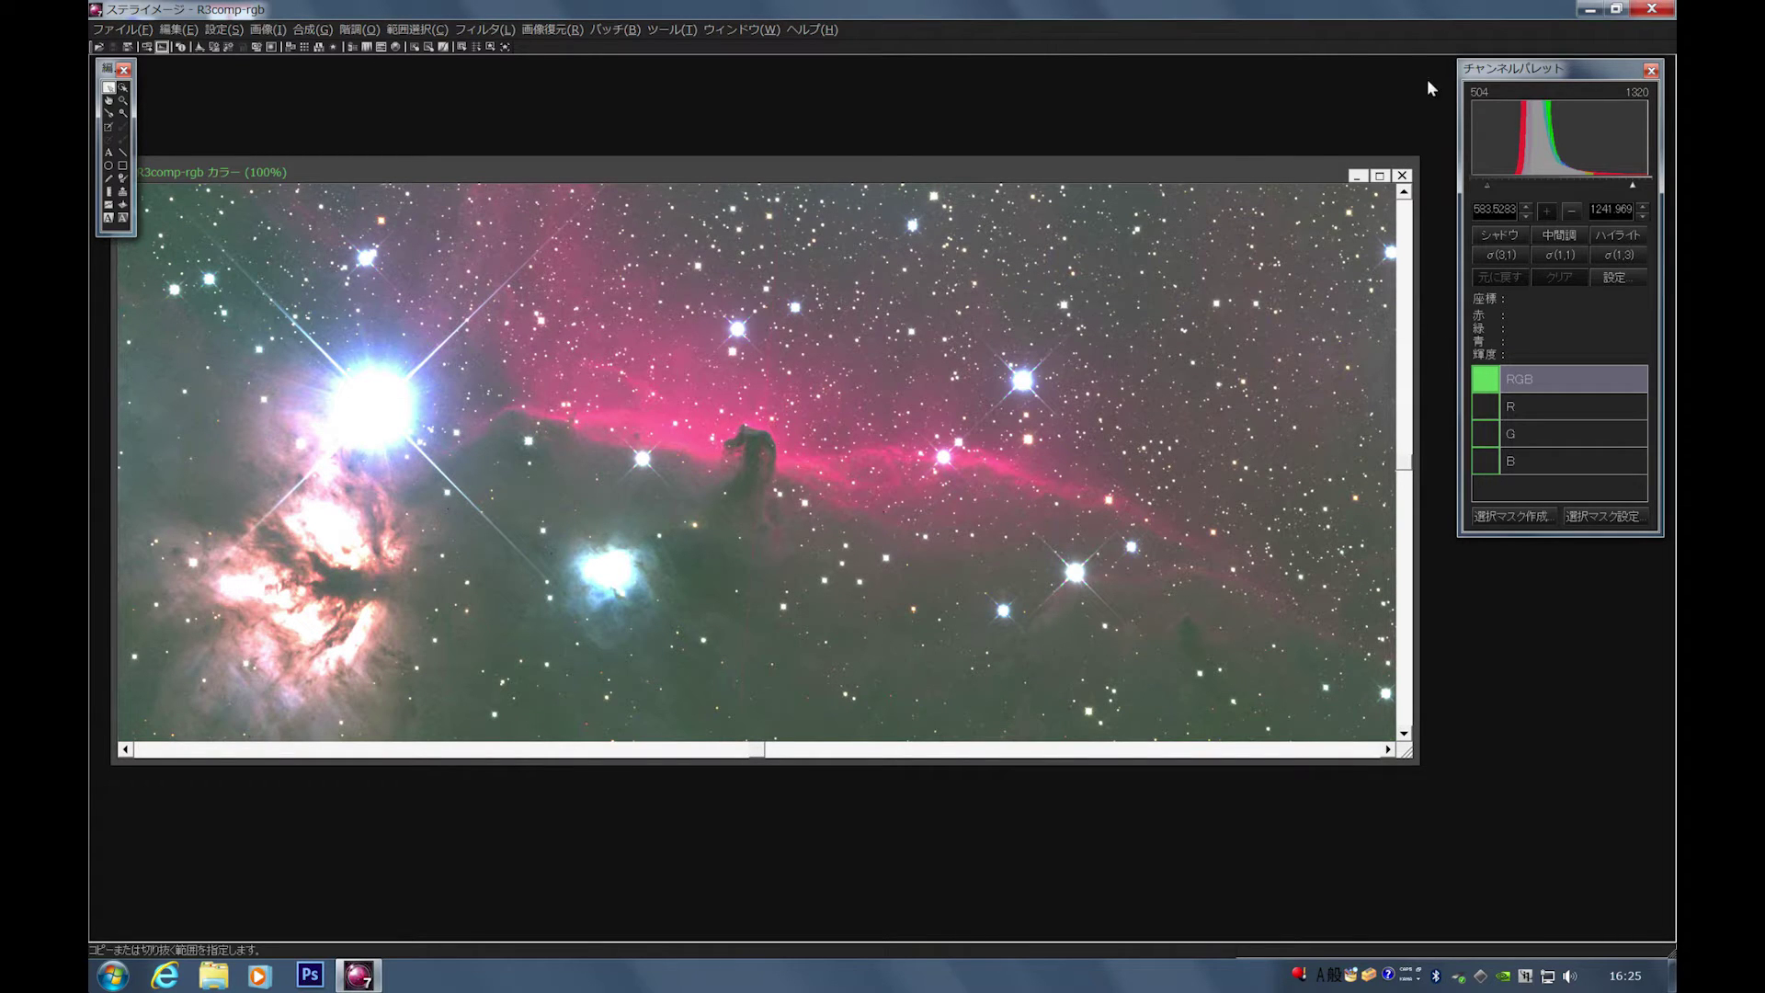
# Inspect the R, G and B channels of the composite one by one and return to the RGB view.
pyautogui.click(1486, 406)
pyautogui.click(1487, 434)
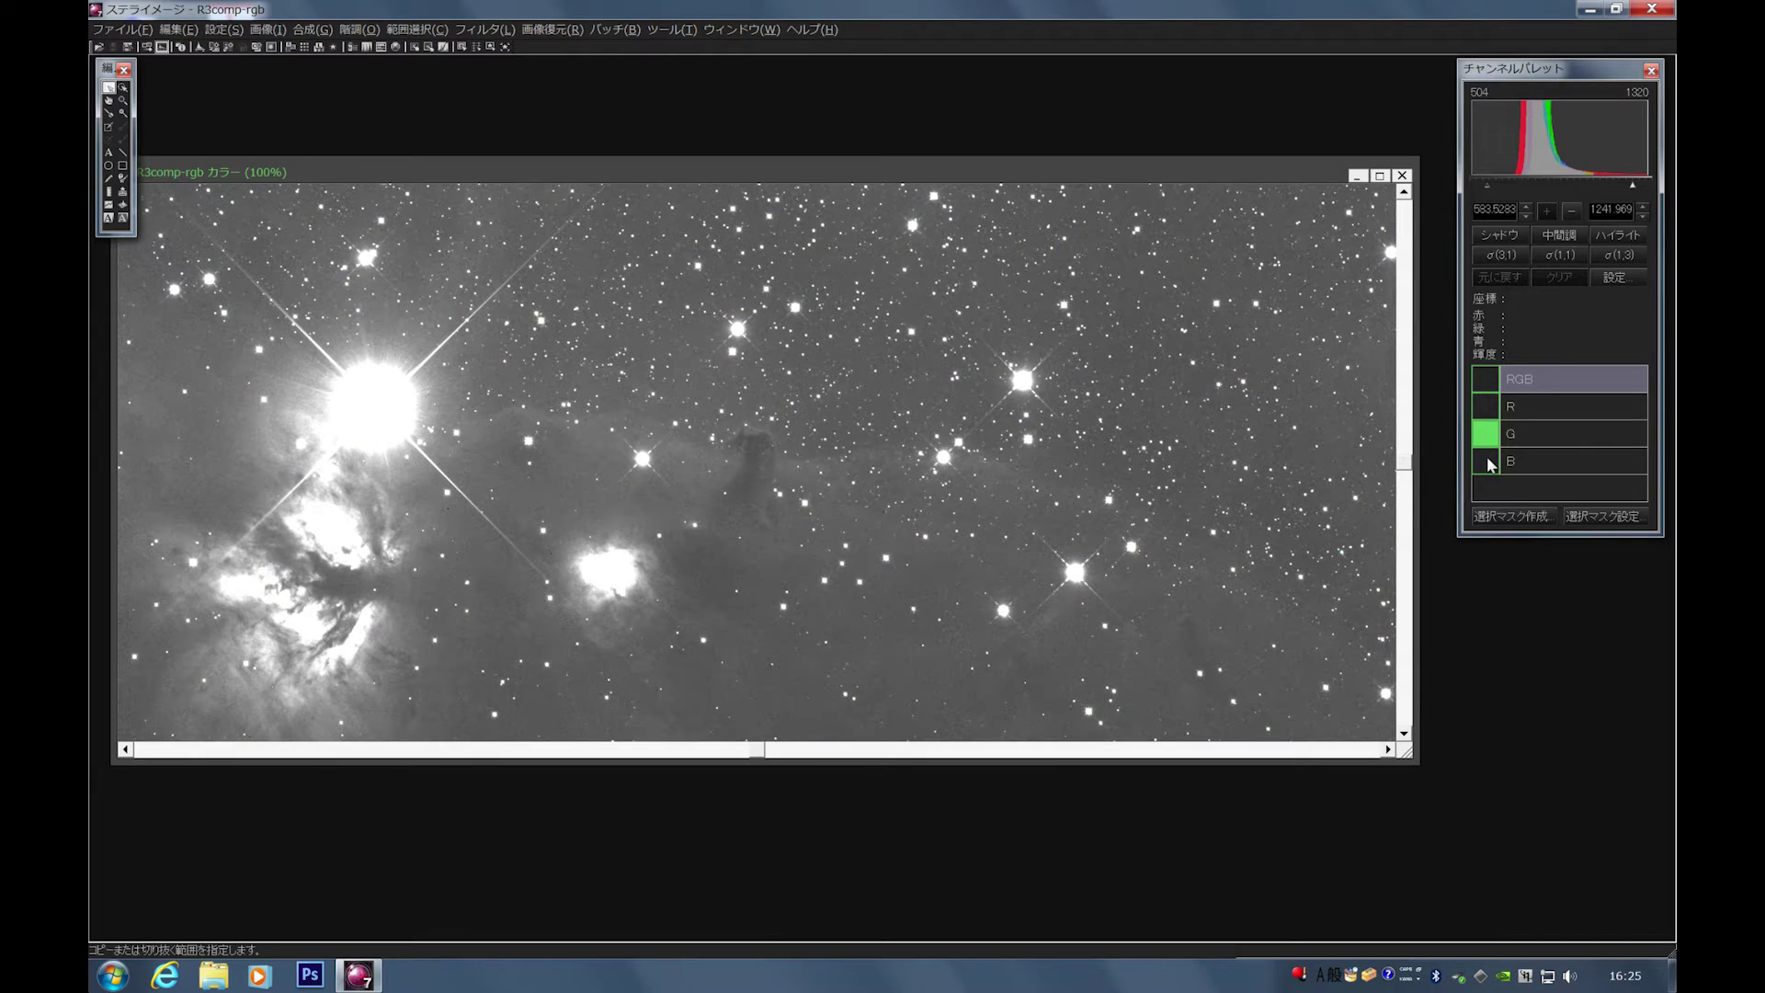
pyautogui.click(1489, 461)
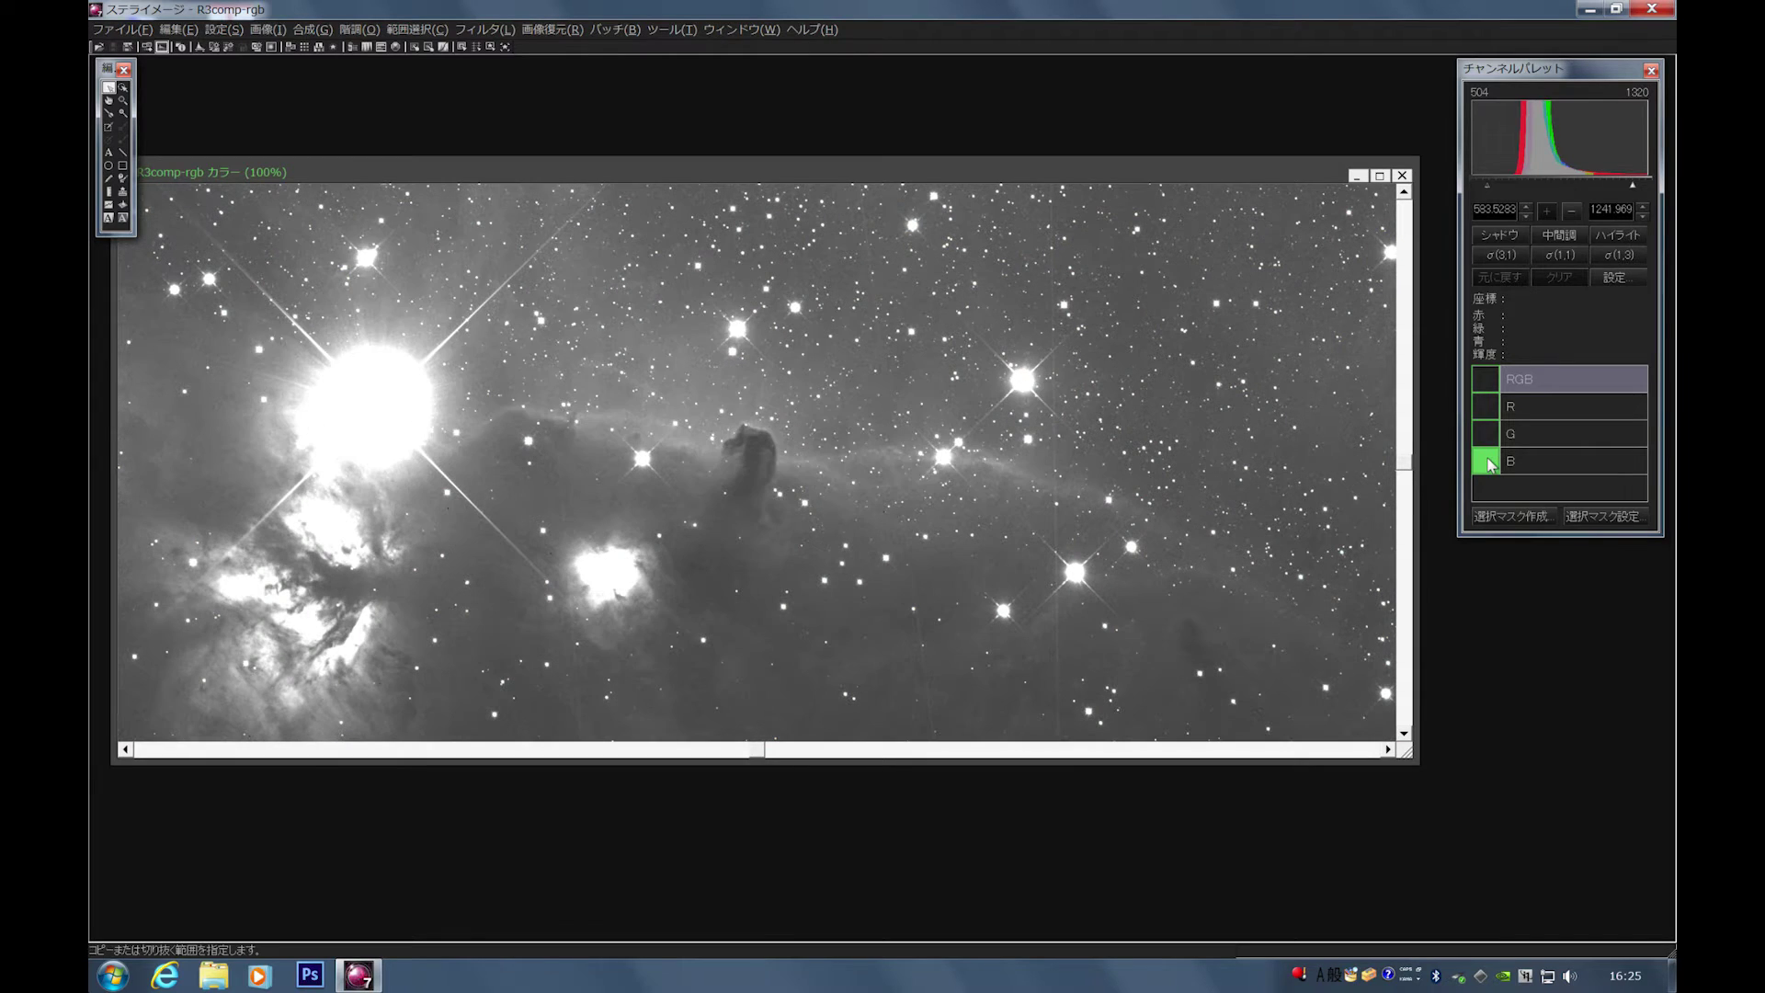
pyautogui.click(1487, 380)
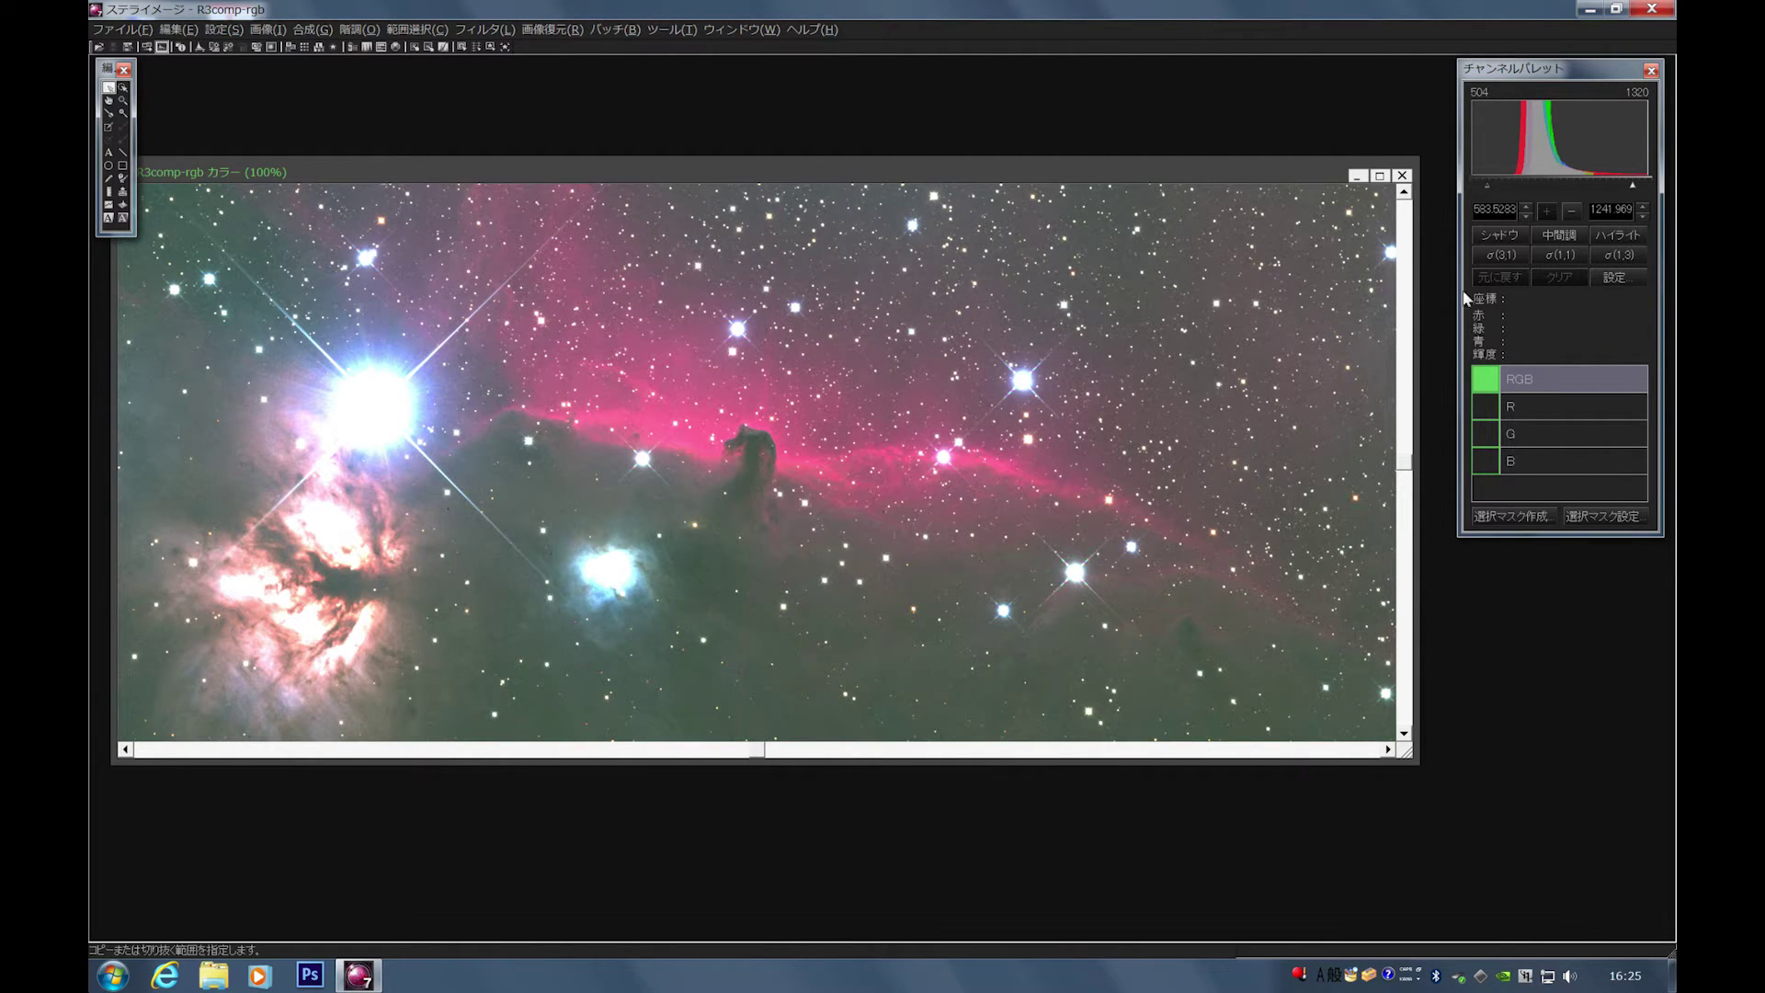
# Cycle the colour image's level range through σ(3,1), σ(1,1) and σ(1,3), leaving σ(1,3) applied, and nudge the image window aside.
pyautogui.click(1504, 258)
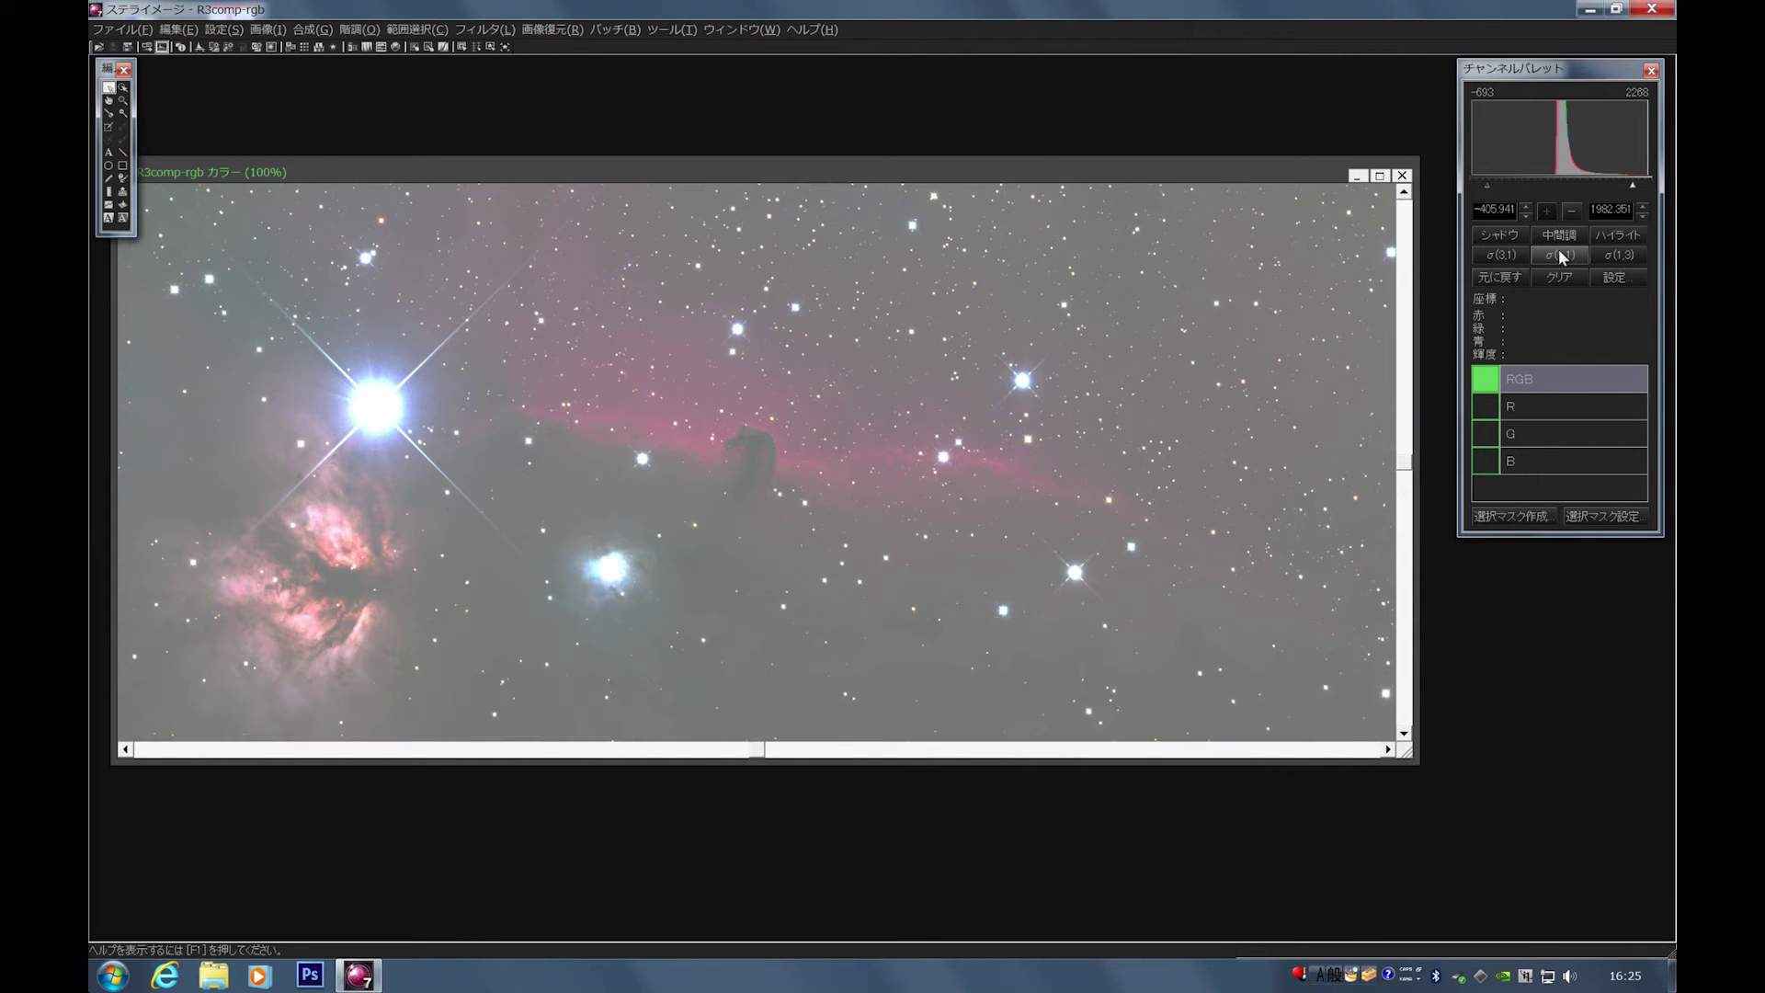
pyautogui.click(1609, 255)
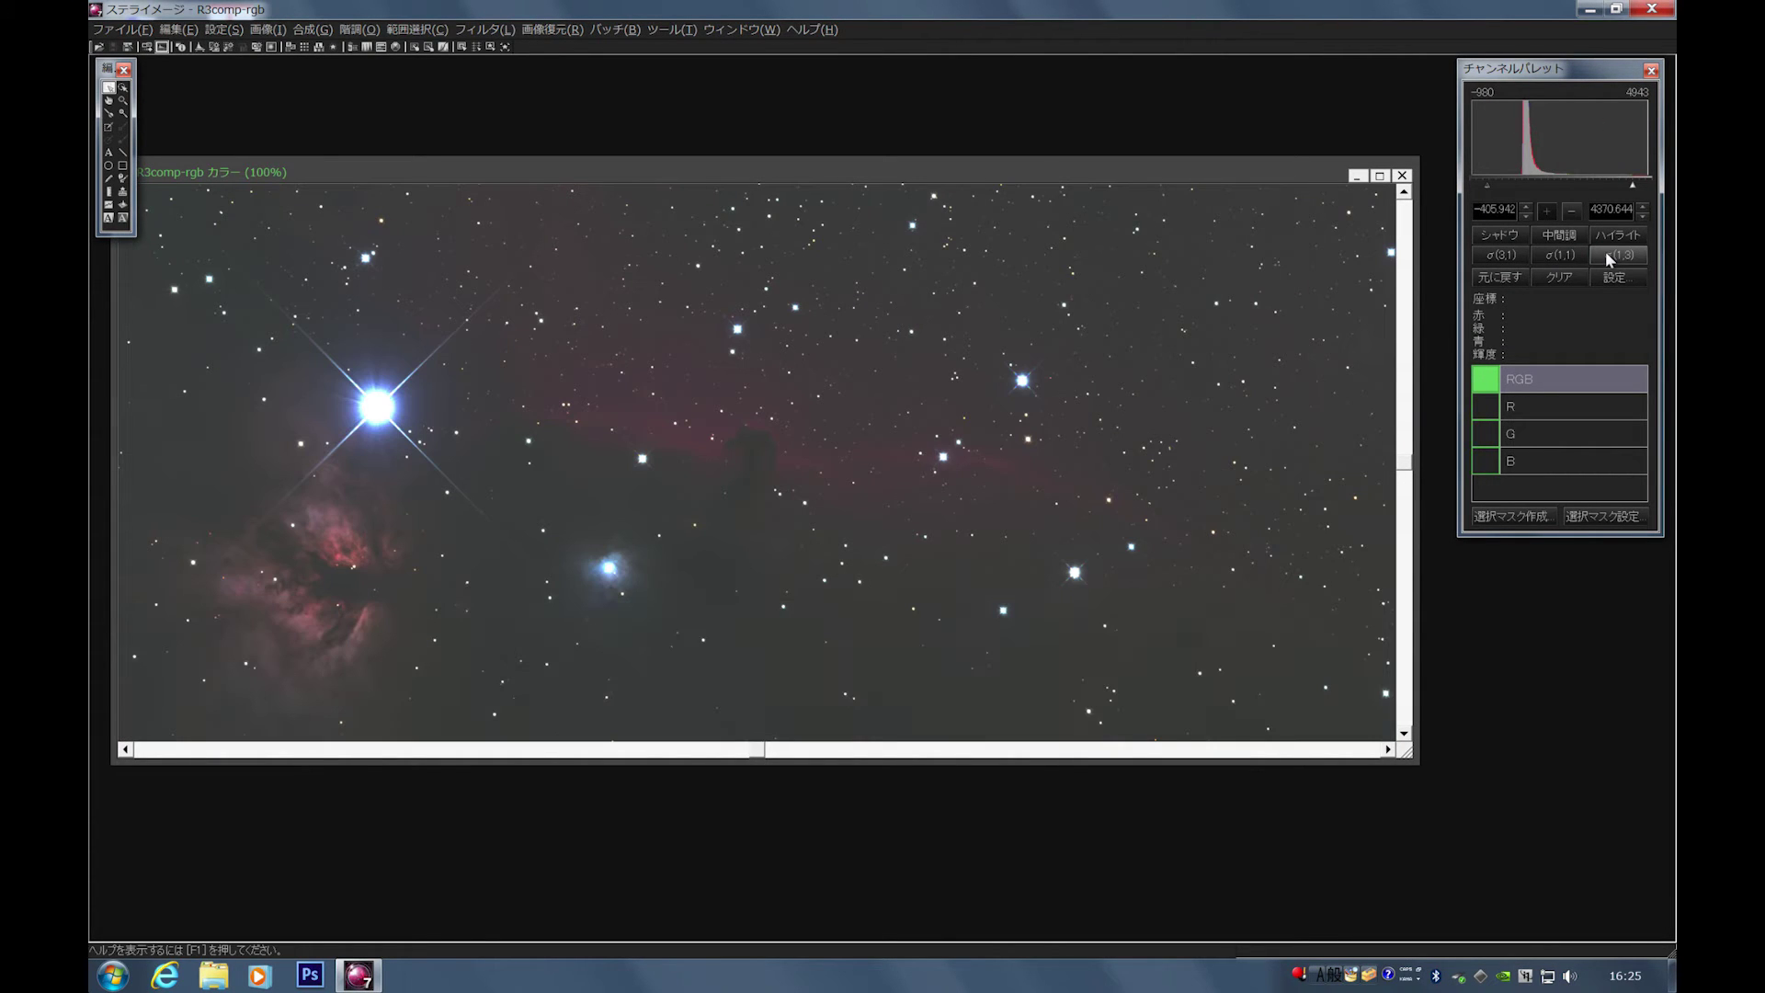
pyautogui.moveTo(1229, 163); pyautogui.dragTo(1278, 158)
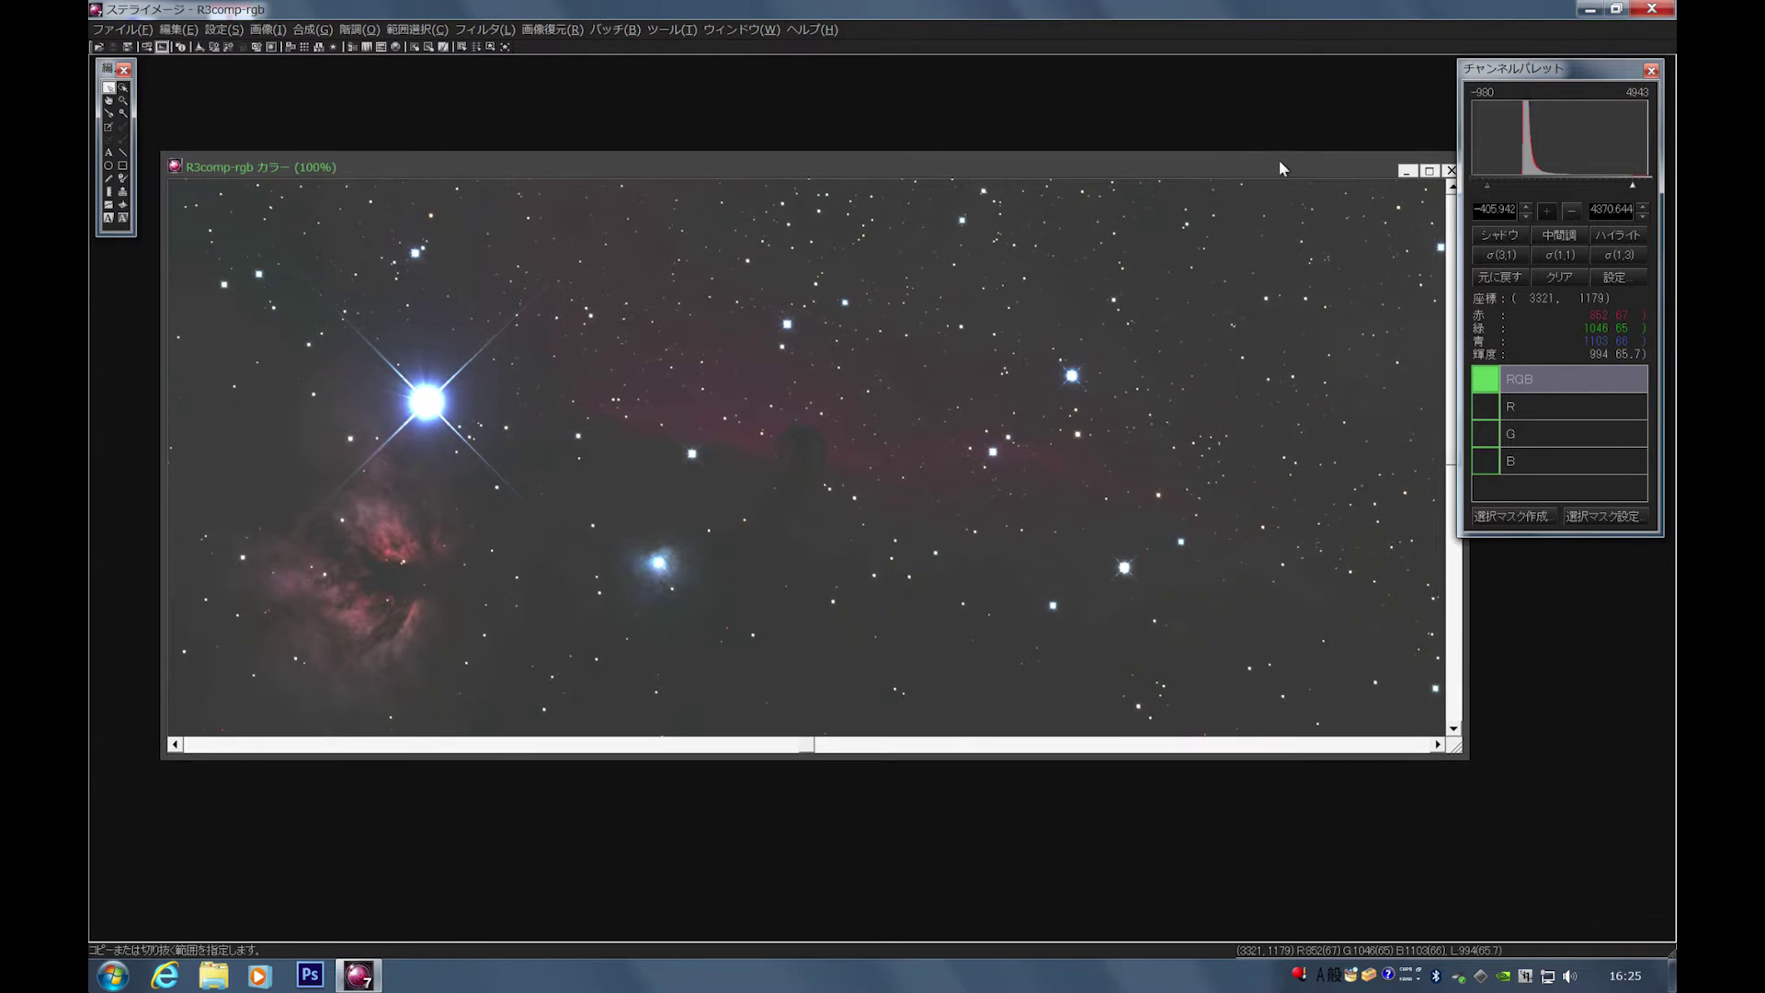
# Narrow the RGB levels of R3comp-rgb with レベル調整 to a minimum of 581 and a maximum of 1568.
pyautogui.click(178, 30)
pyautogui.moveTo(224, 29)
pyautogui.press('Escape')
pyautogui.click(198, 46)
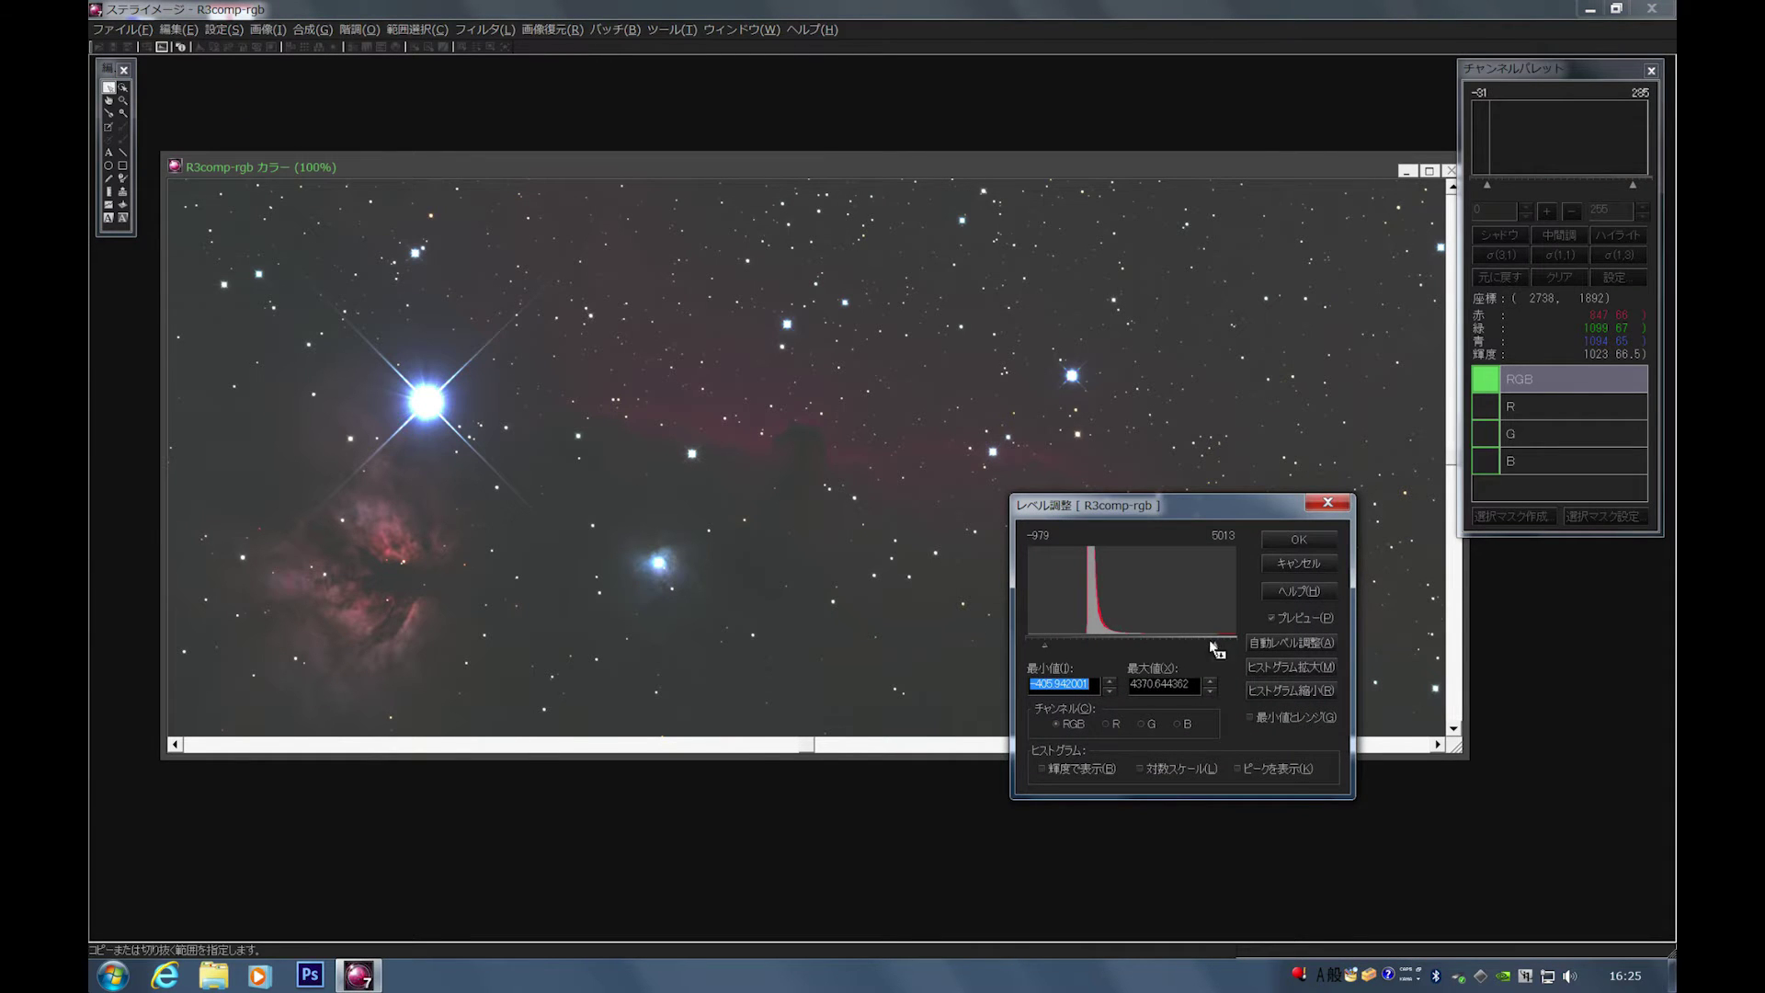
pyautogui.moveTo(1217, 642); pyautogui.dragTo(1156, 645)
pyautogui.moveTo(1044, 643); pyautogui.dragTo(1116, 647)
pyautogui.press('Return')
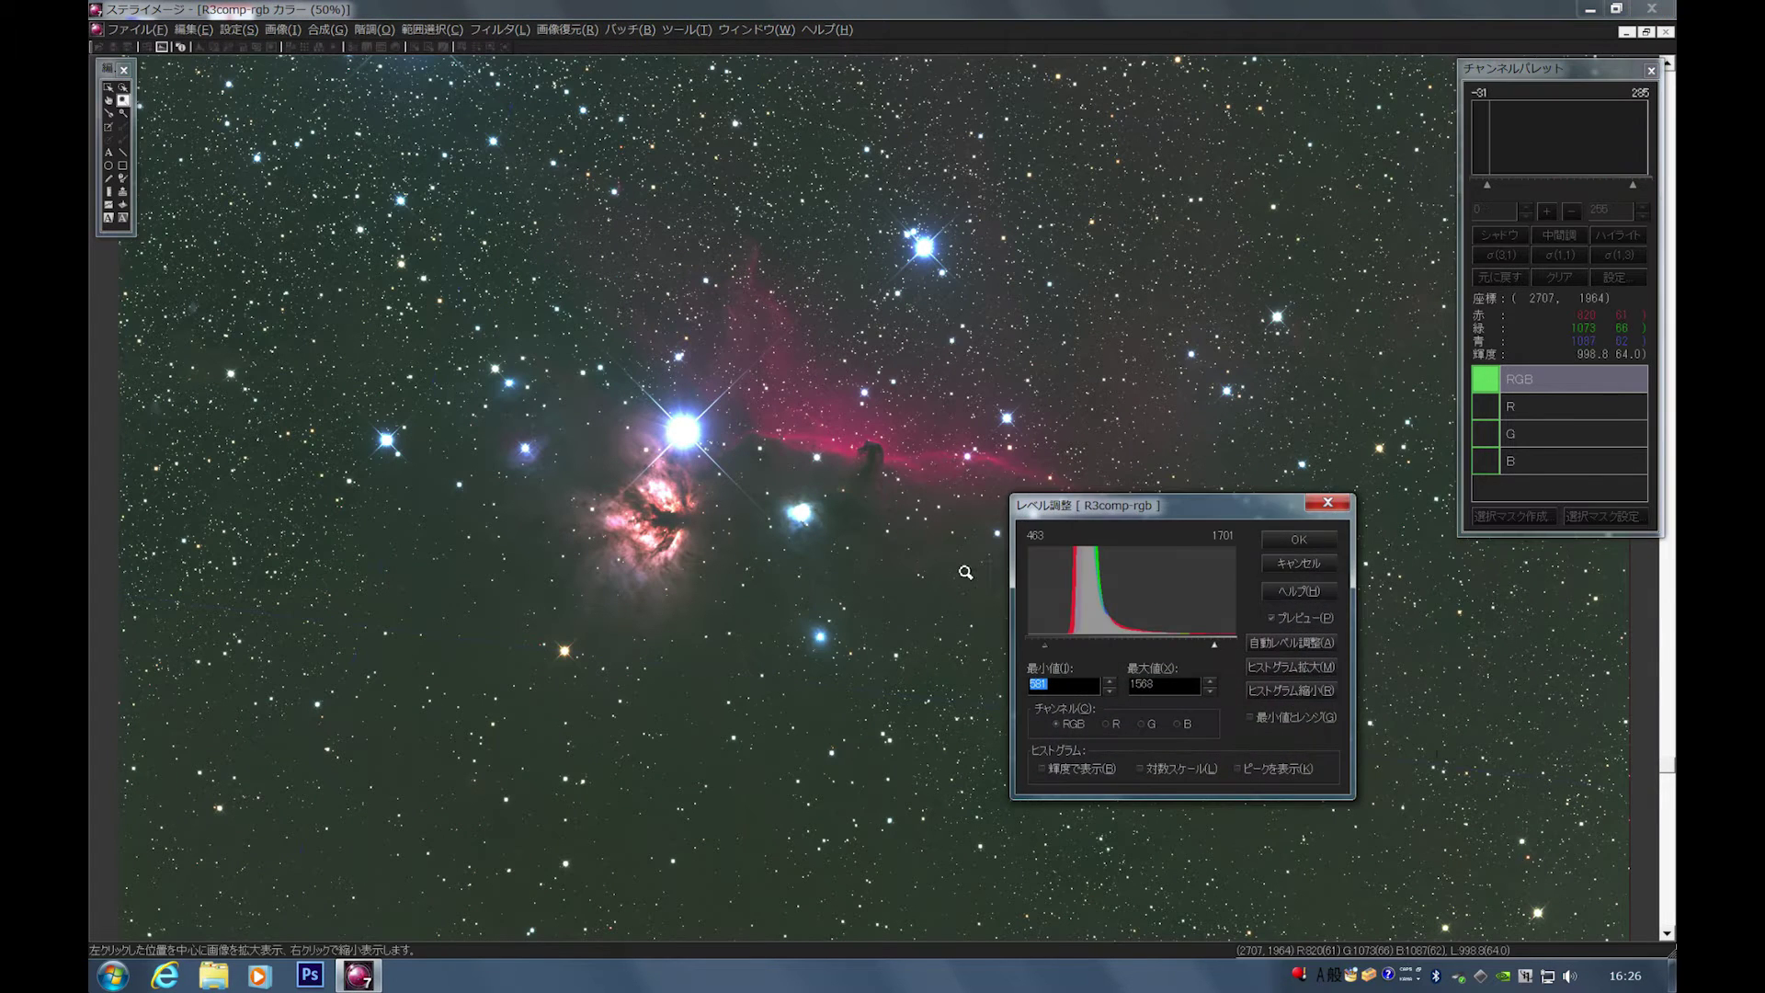
# Set the RGB levels of R3comp-rgb to minimum 666 and maximum 1096, and lower the R channel's minimum to 641.
pyautogui.moveTo(1214, 643); pyautogui.dragTo(1061, 643)
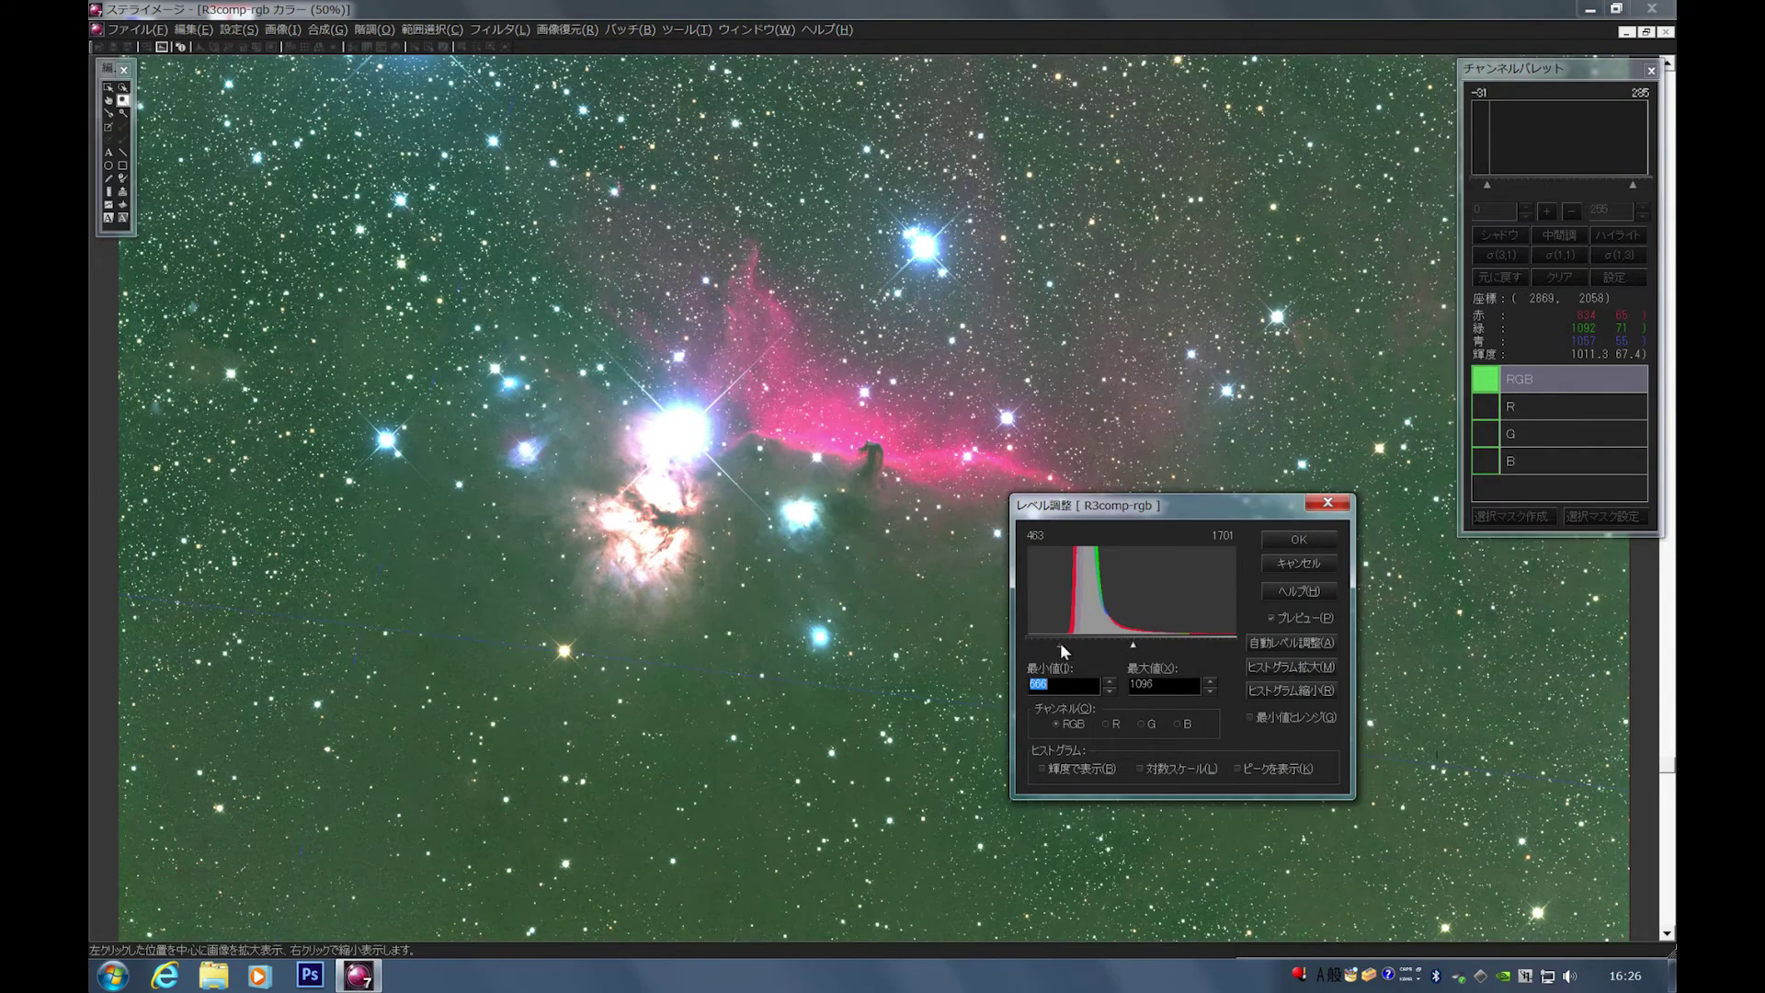
pyautogui.press('Return')
pyautogui.hotkey('ctrl', 'l')
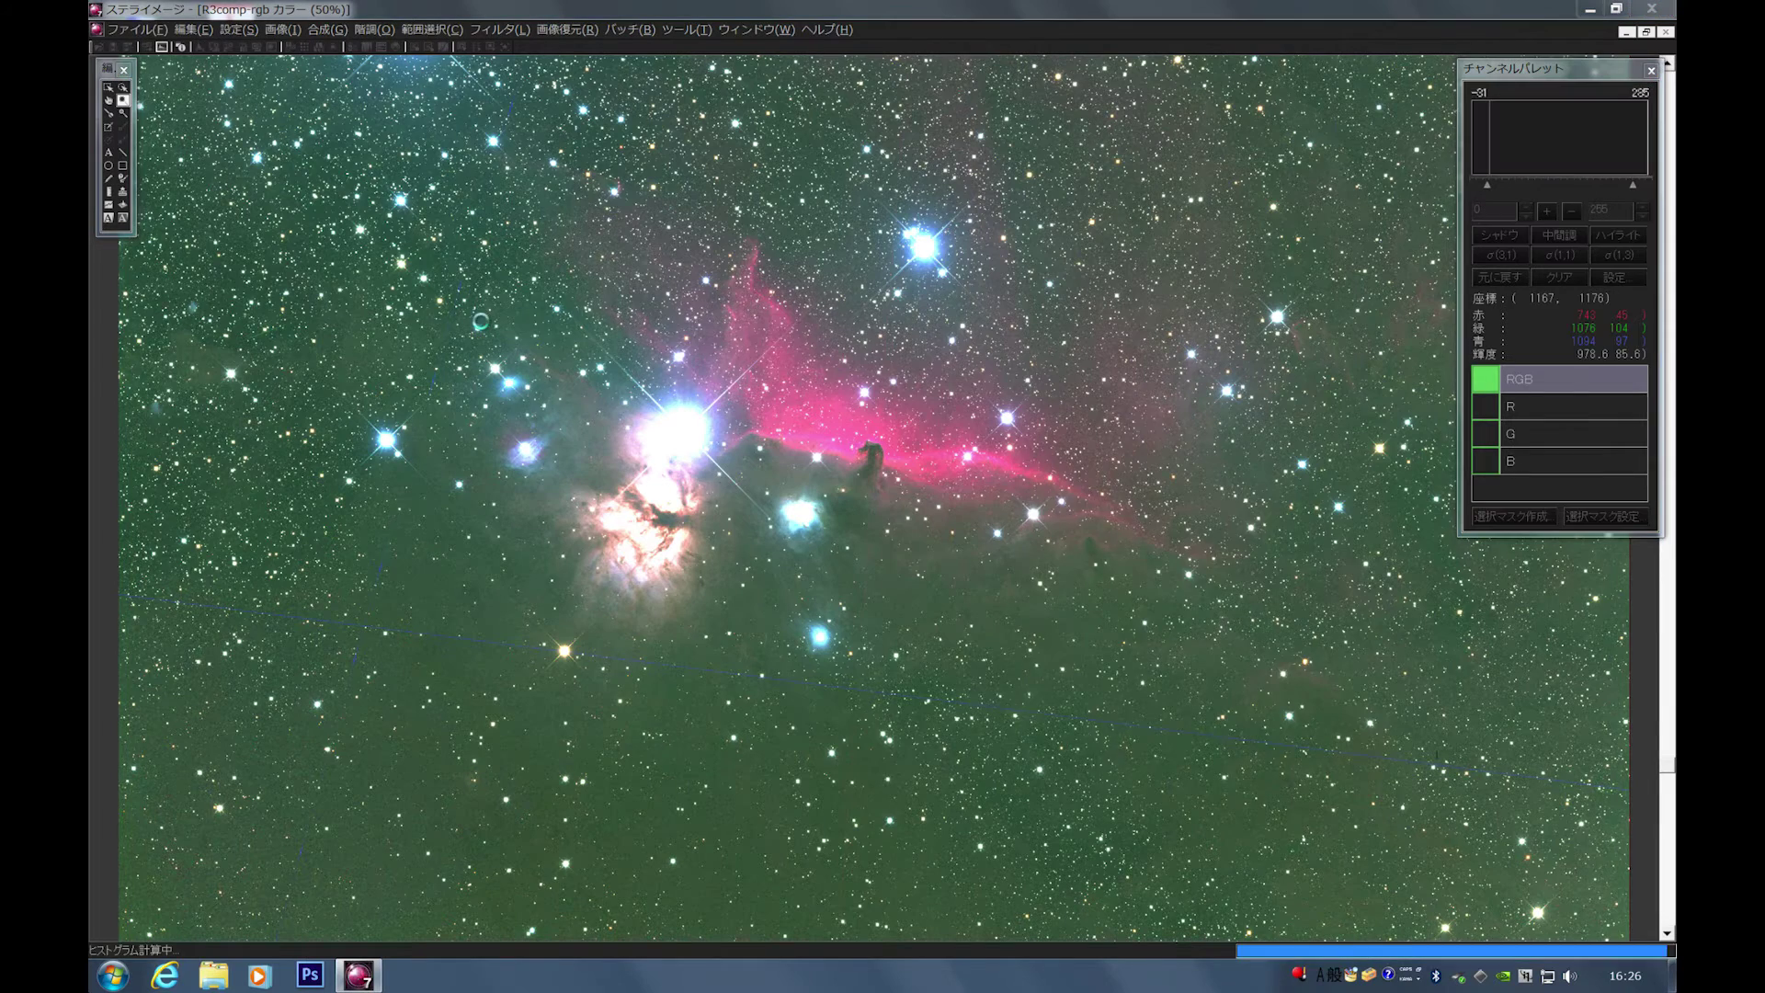
pyautogui.click(1110, 719)
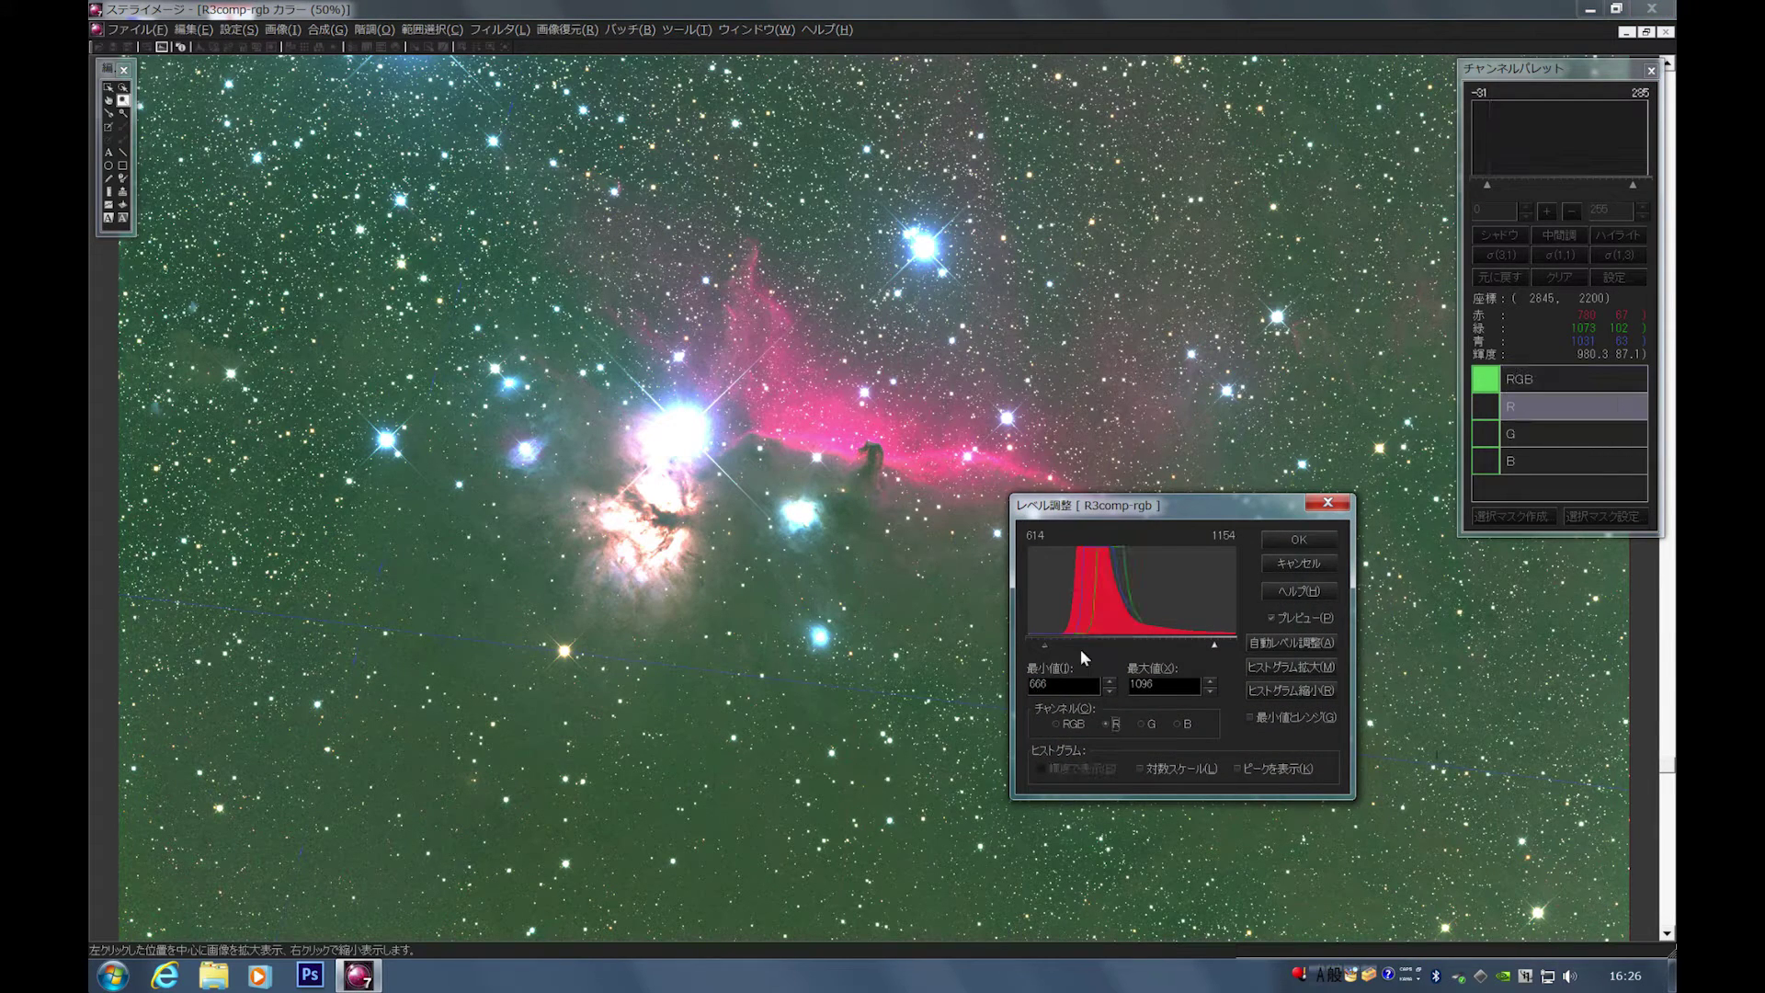
pyautogui.moveTo(1047, 643); pyautogui.dragTo(1036, 644)
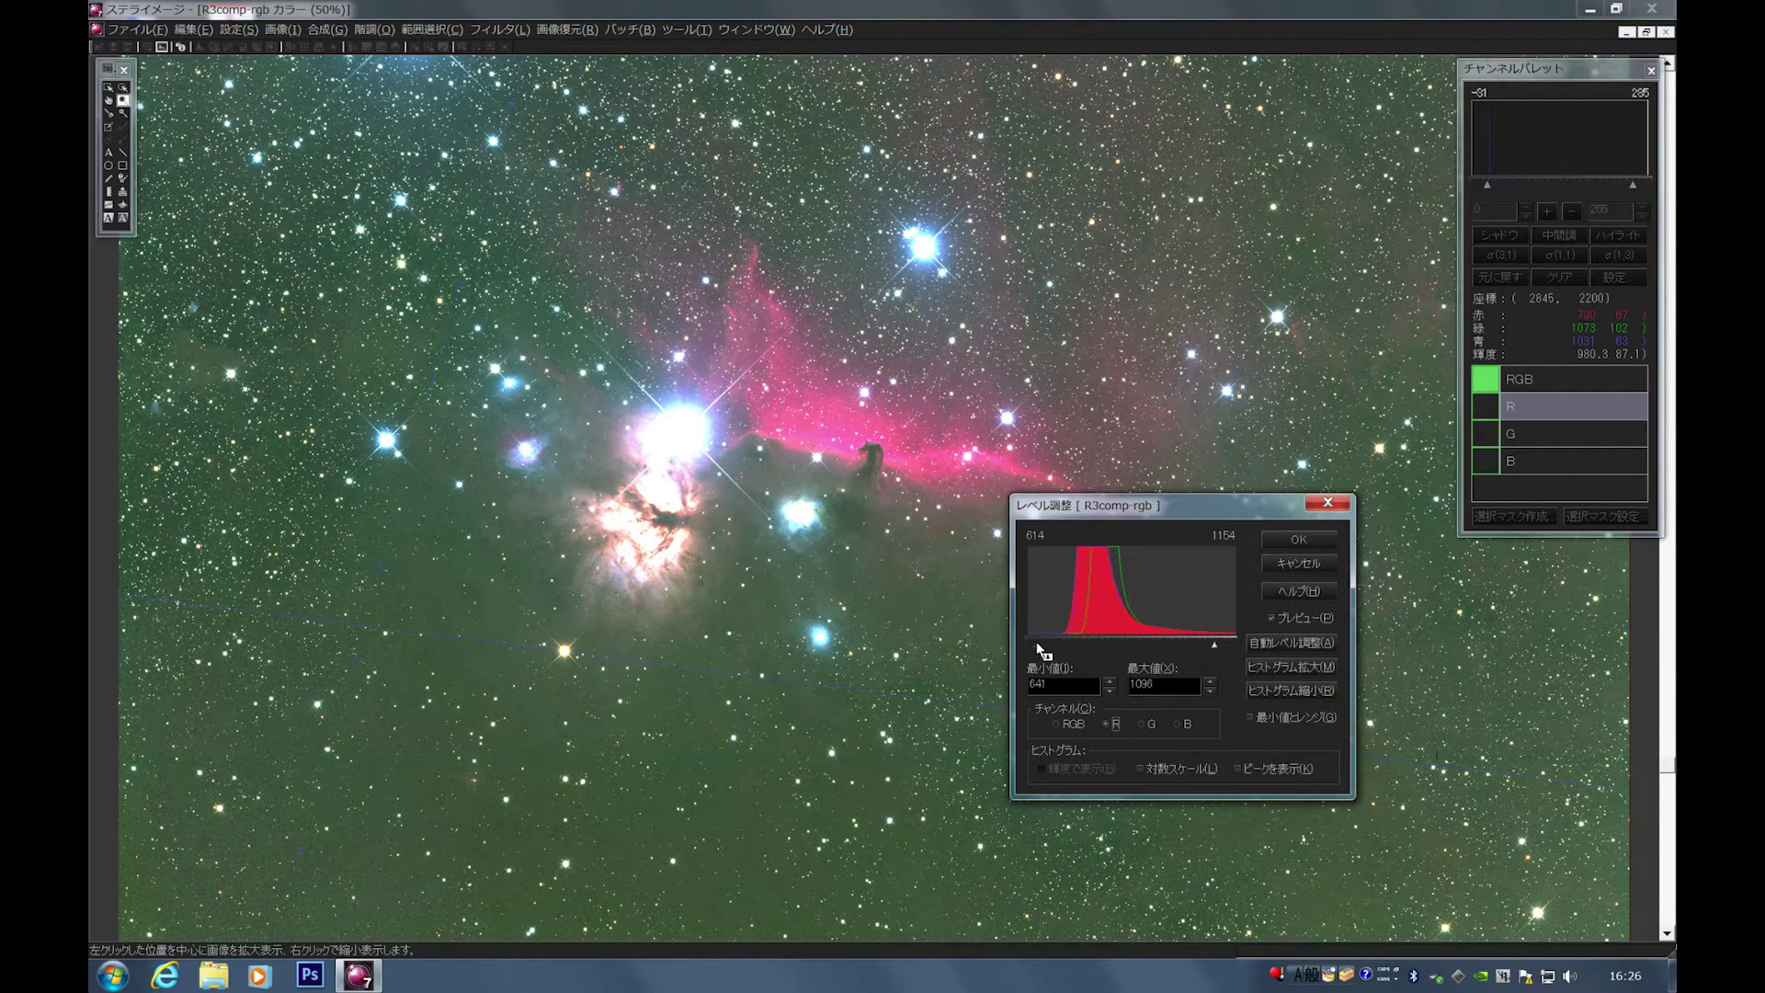
pyautogui.press('Return')
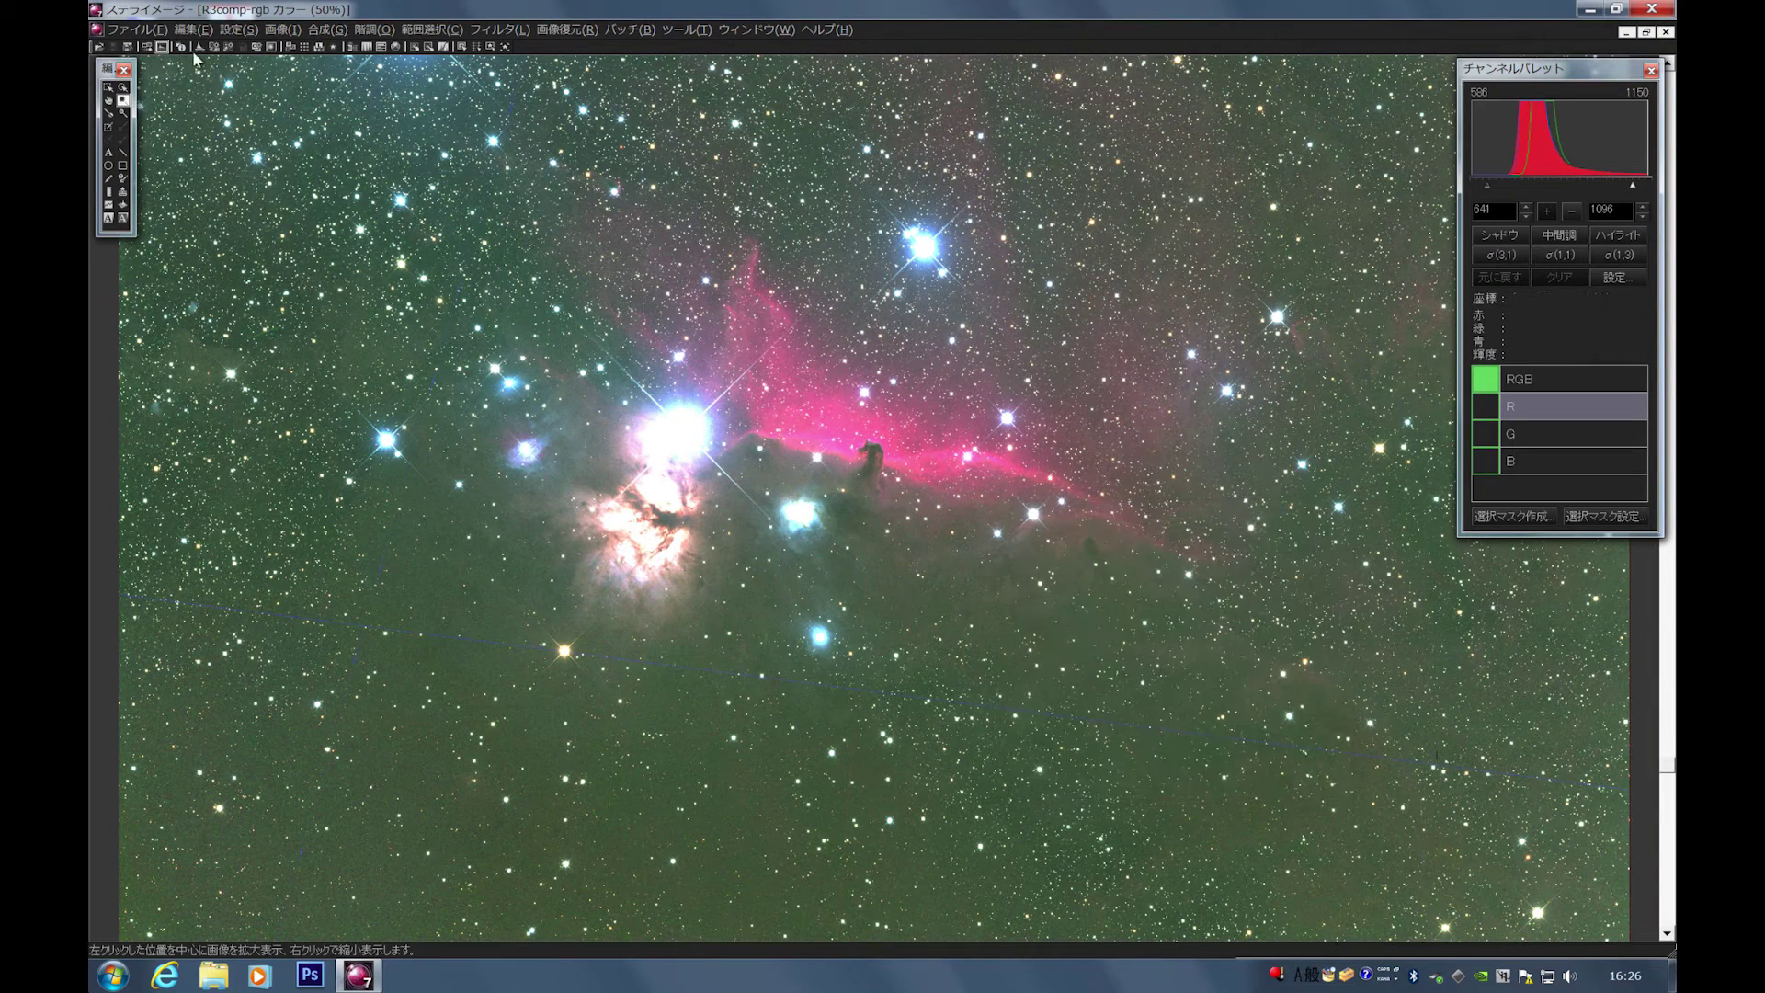
# Set the G channel's levels to a minimum of 941 and a maximum of 1317 with レベル調整.
pyautogui.click(198, 49)
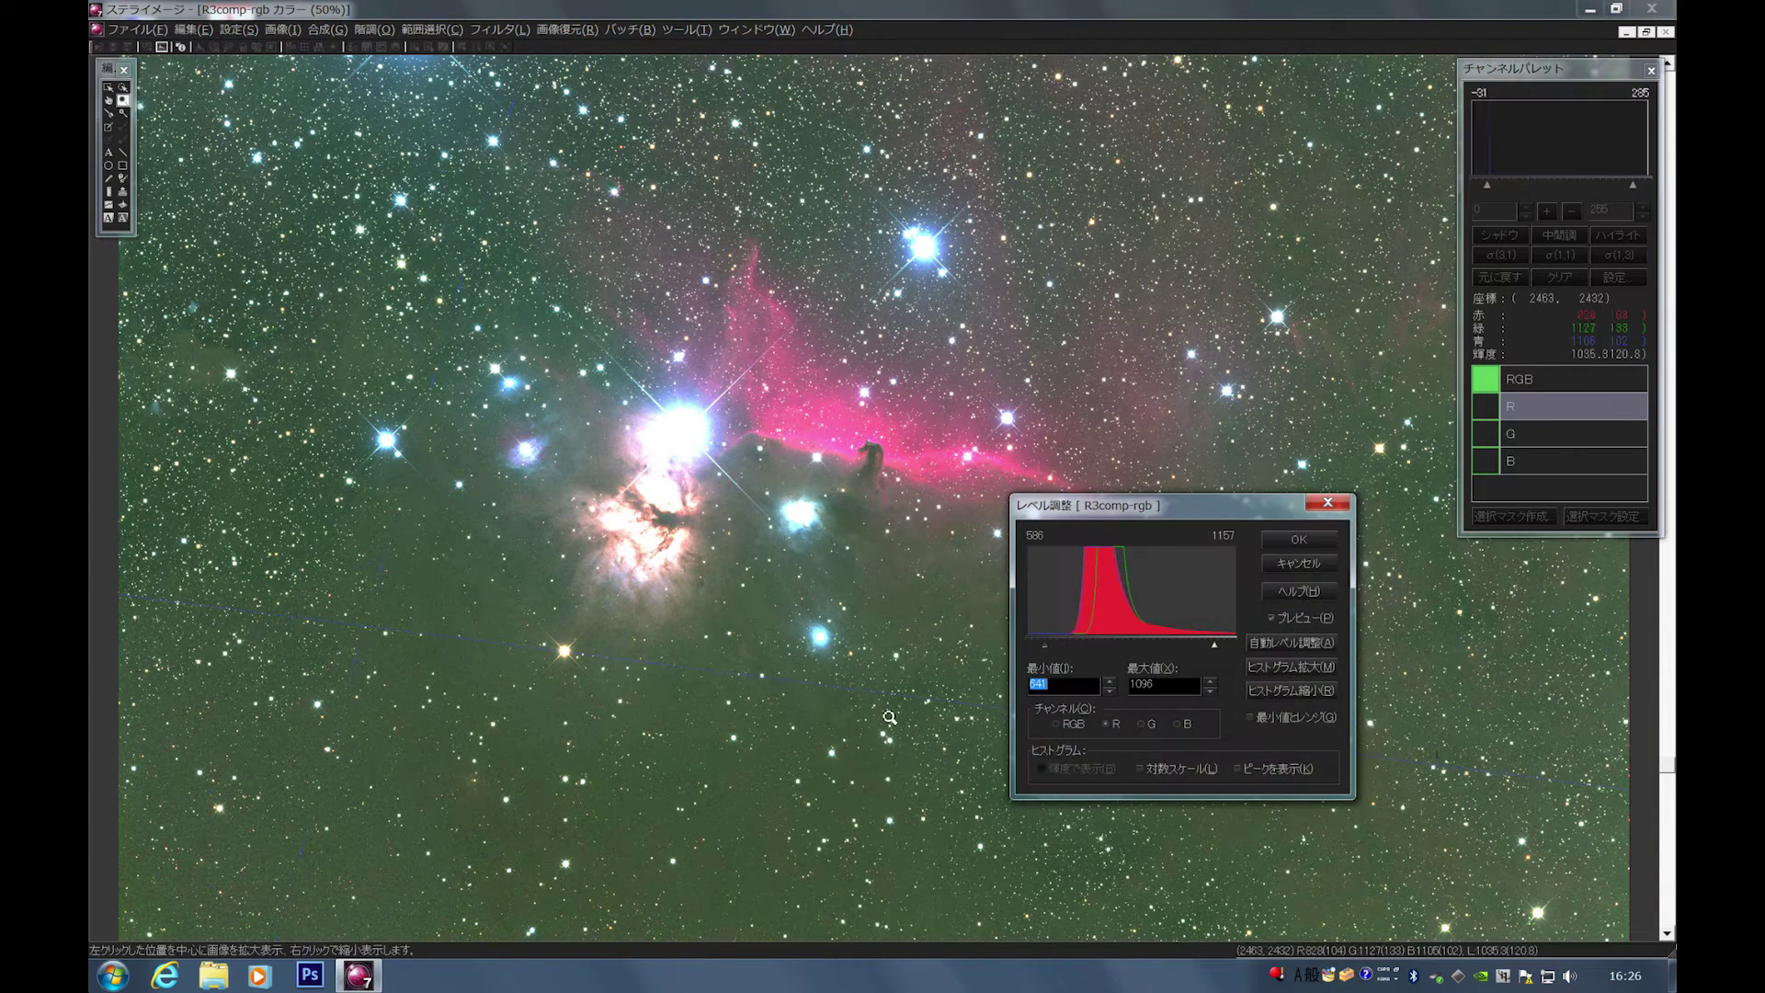
pyautogui.click(1145, 723)
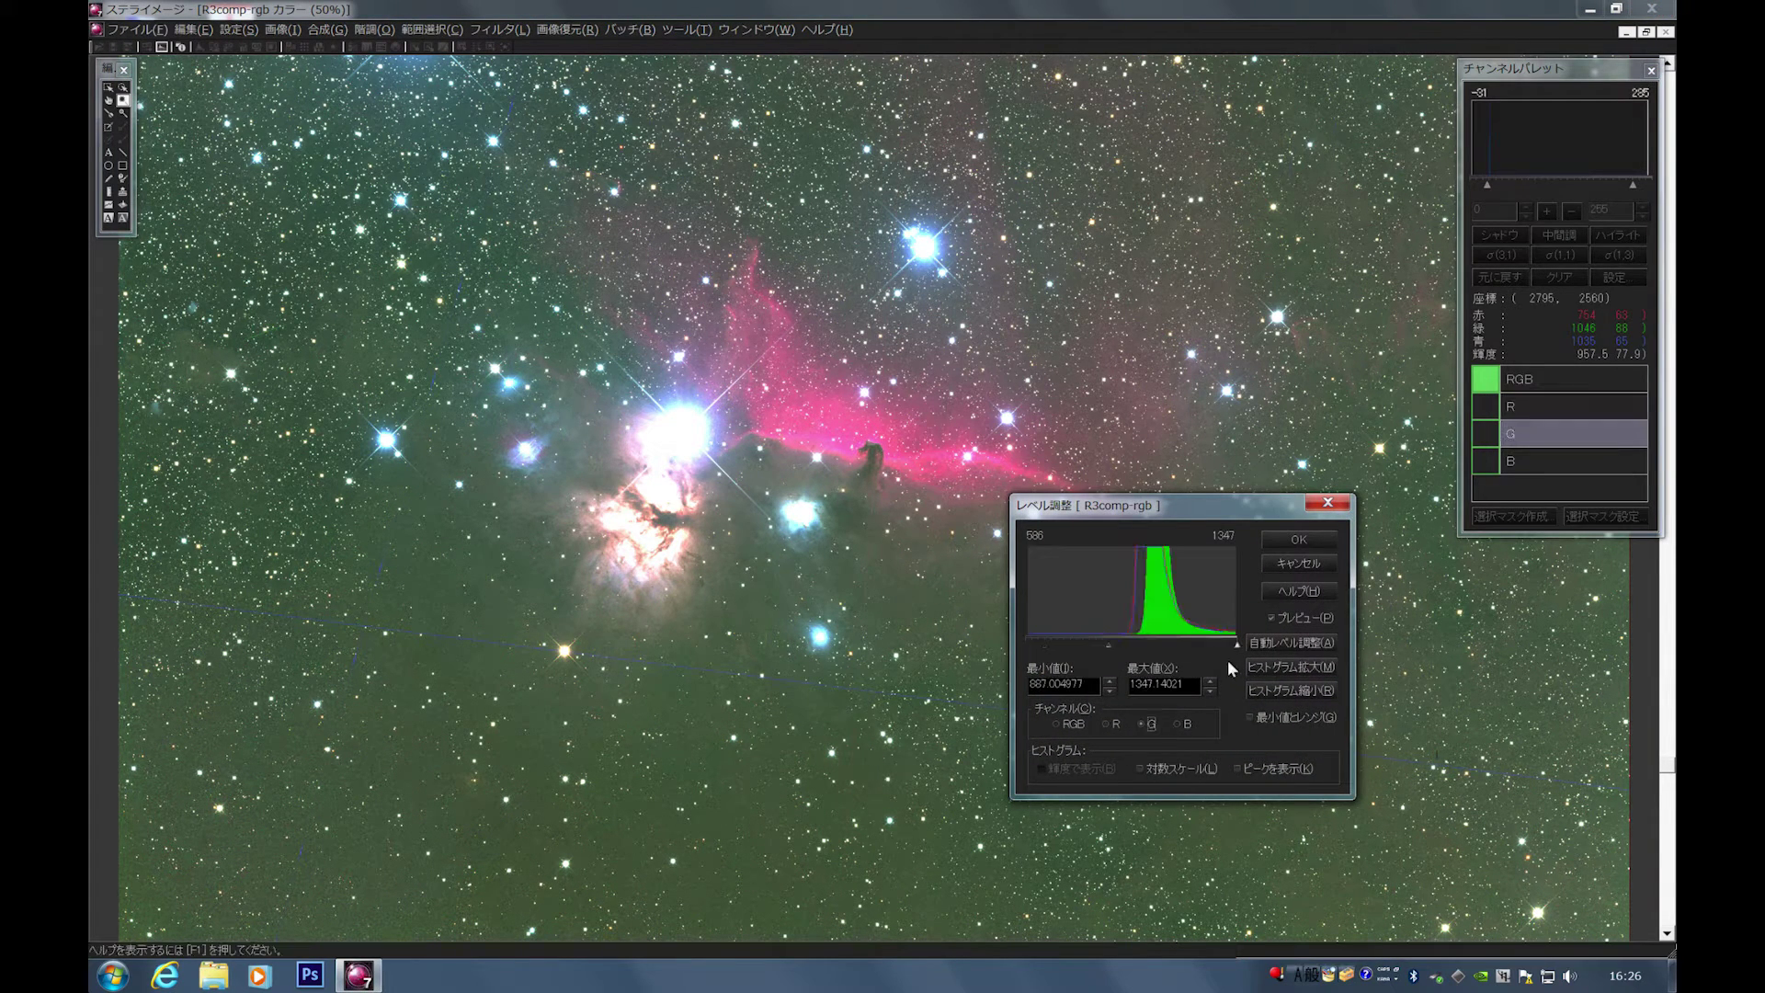
pyautogui.click(1290, 689)
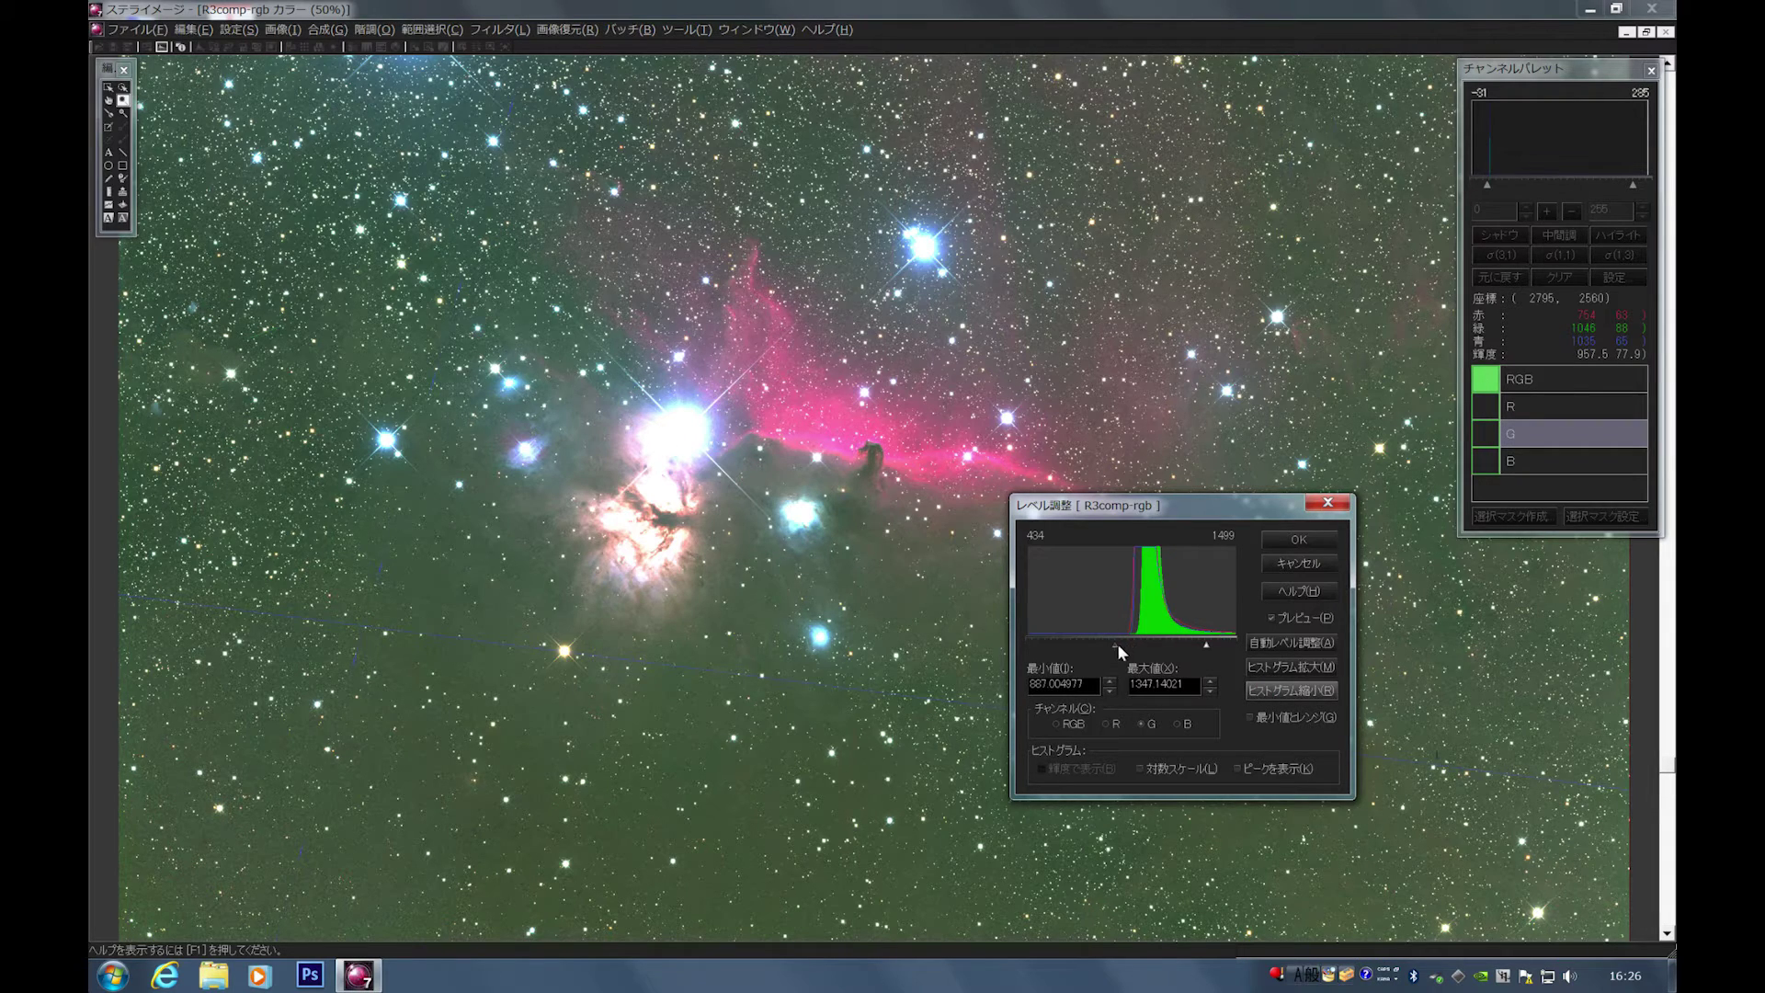
pyautogui.moveTo(1111, 643); pyautogui.dragTo(1128, 647)
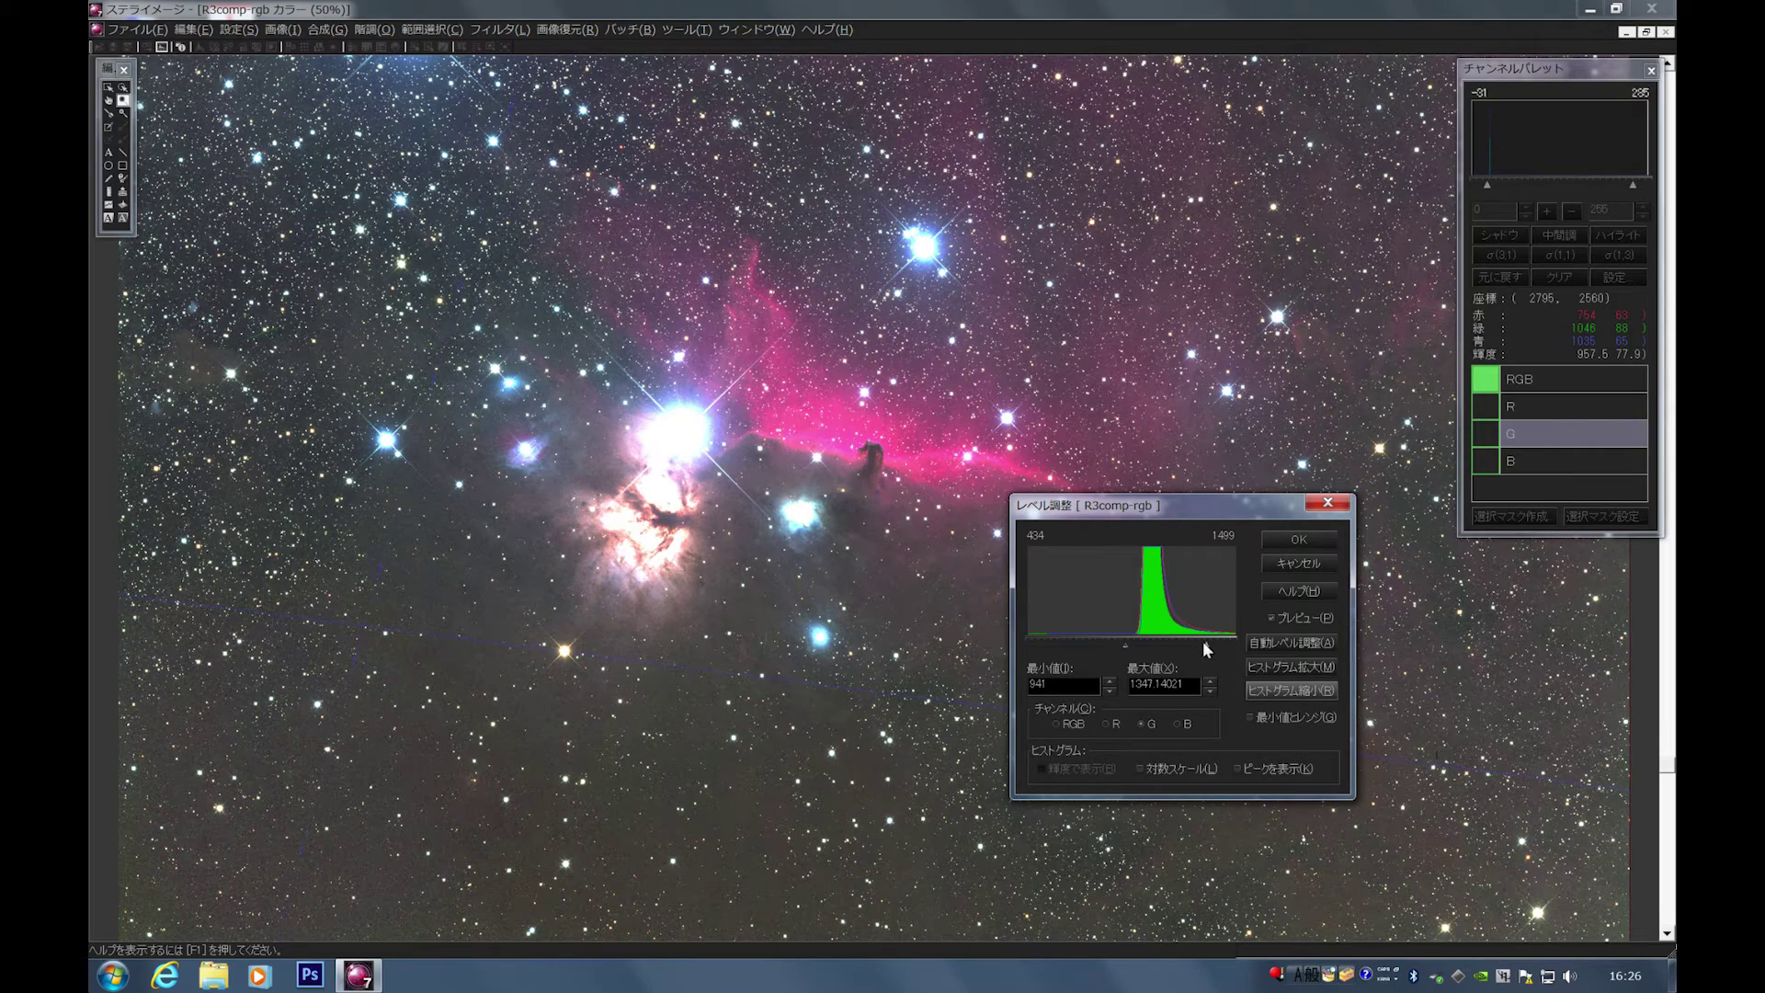
pyautogui.moveTo(1203, 649); pyautogui.dragTo(1198, 649)
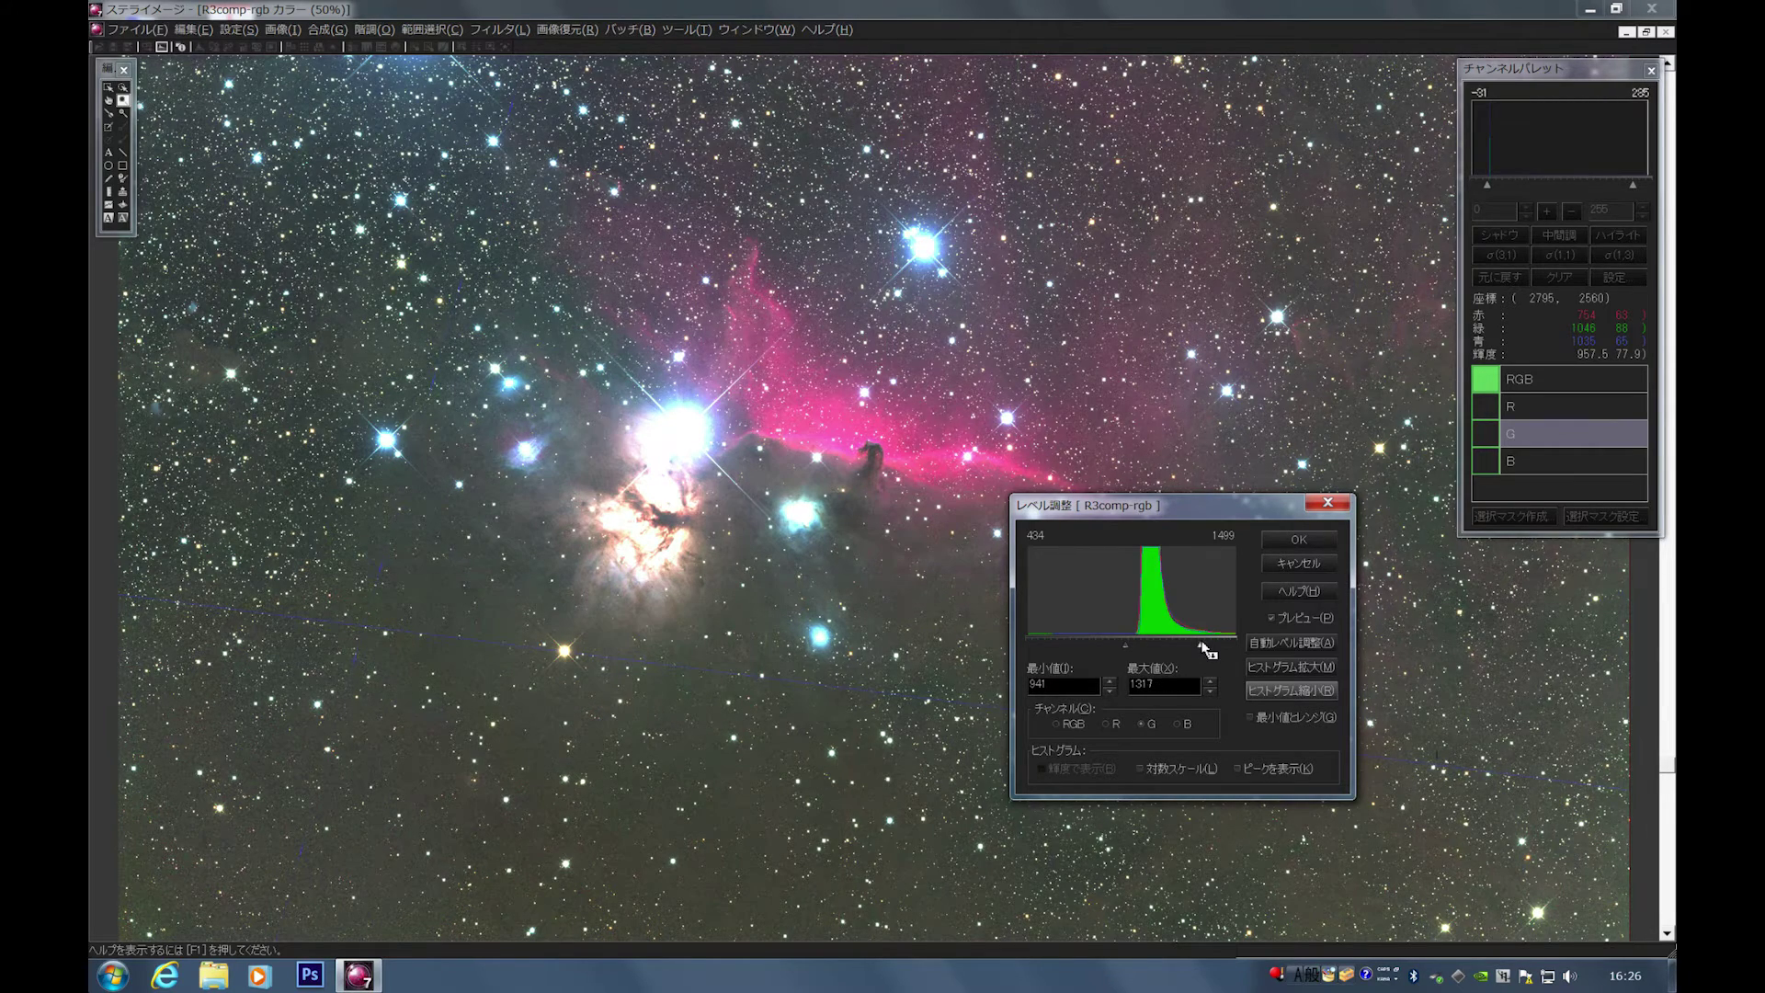
pyautogui.press('Return')
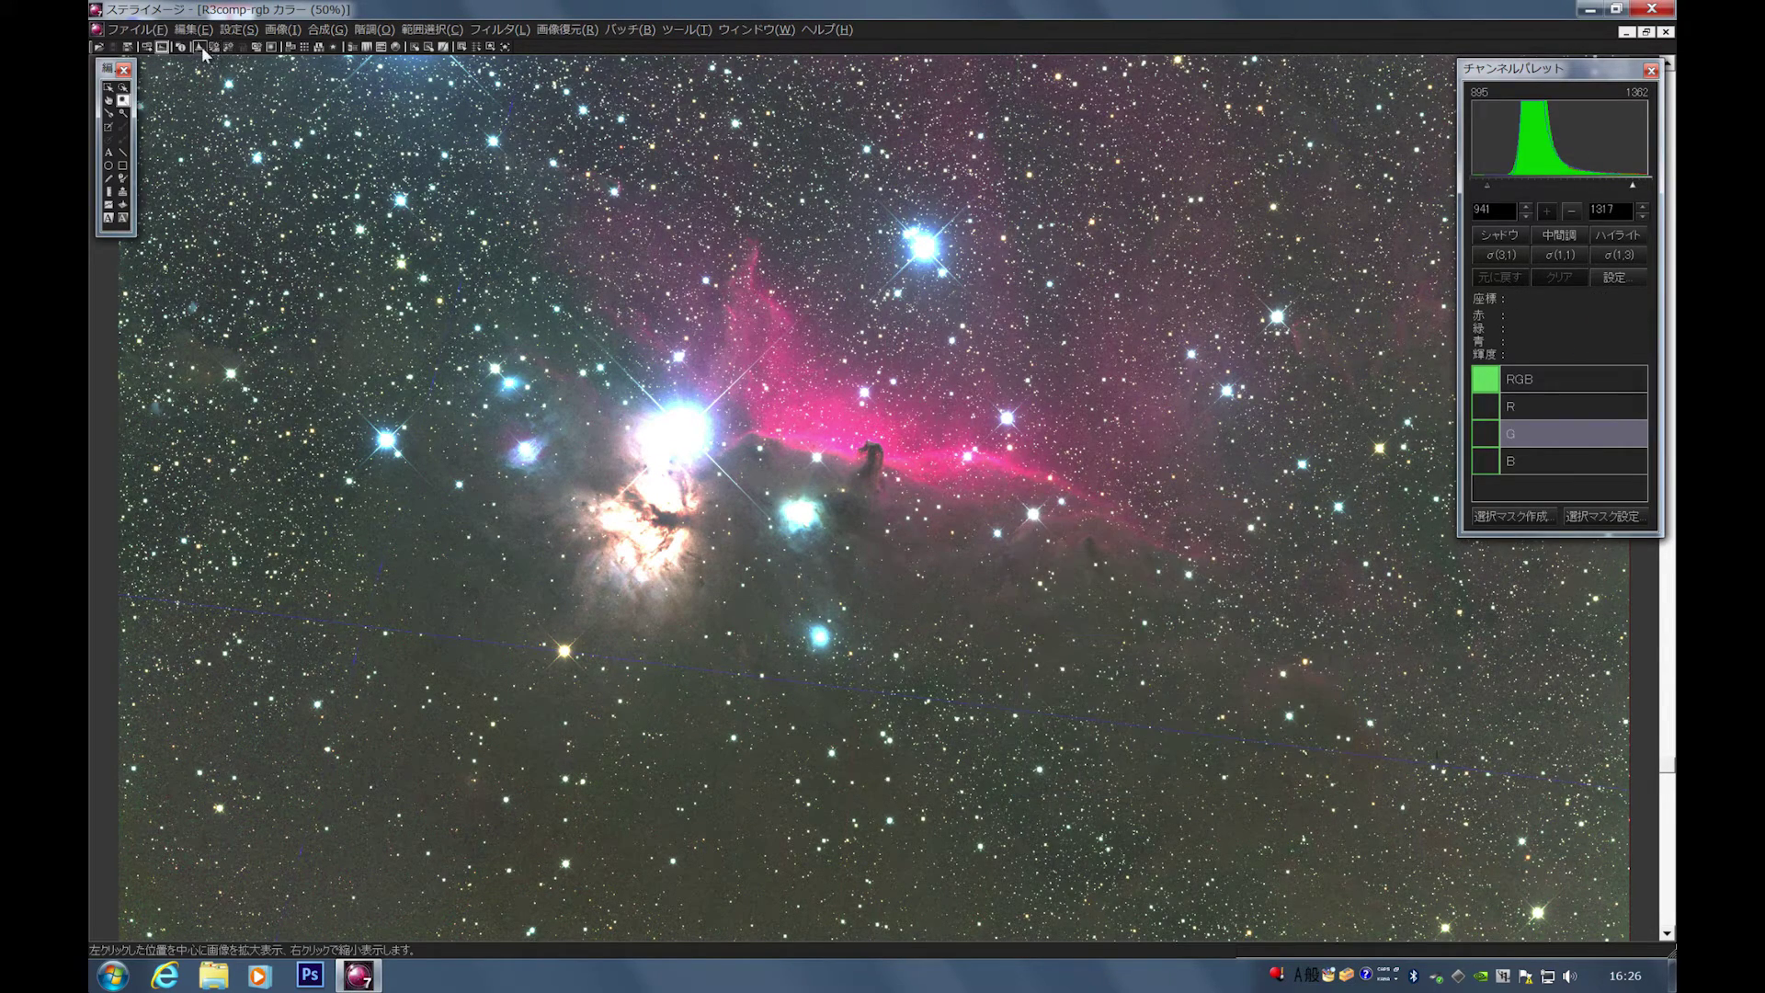
# Narrow the combined RGB levels to a minimum of 671 and a maximum of 1032.
pyautogui.hotkey('ctrl', 'l')
pyautogui.click(1054, 725)
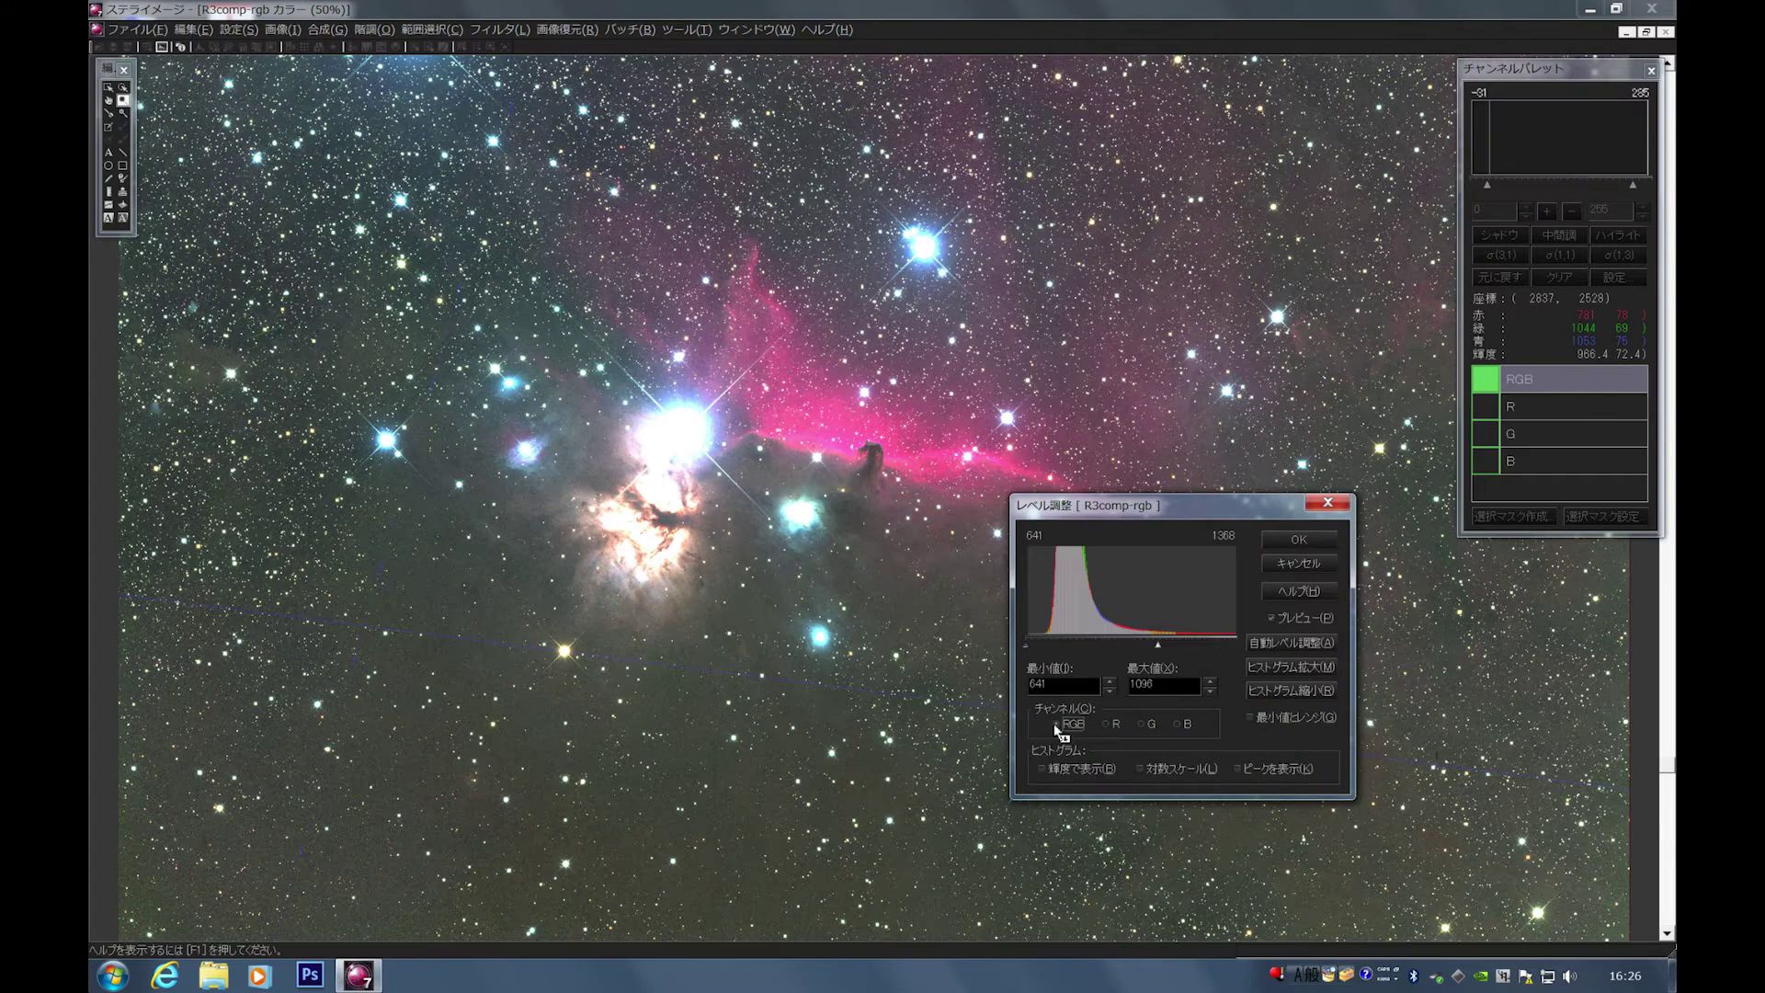
pyautogui.moveTo(1158, 645); pyautogui.dragTo(1139, 646)
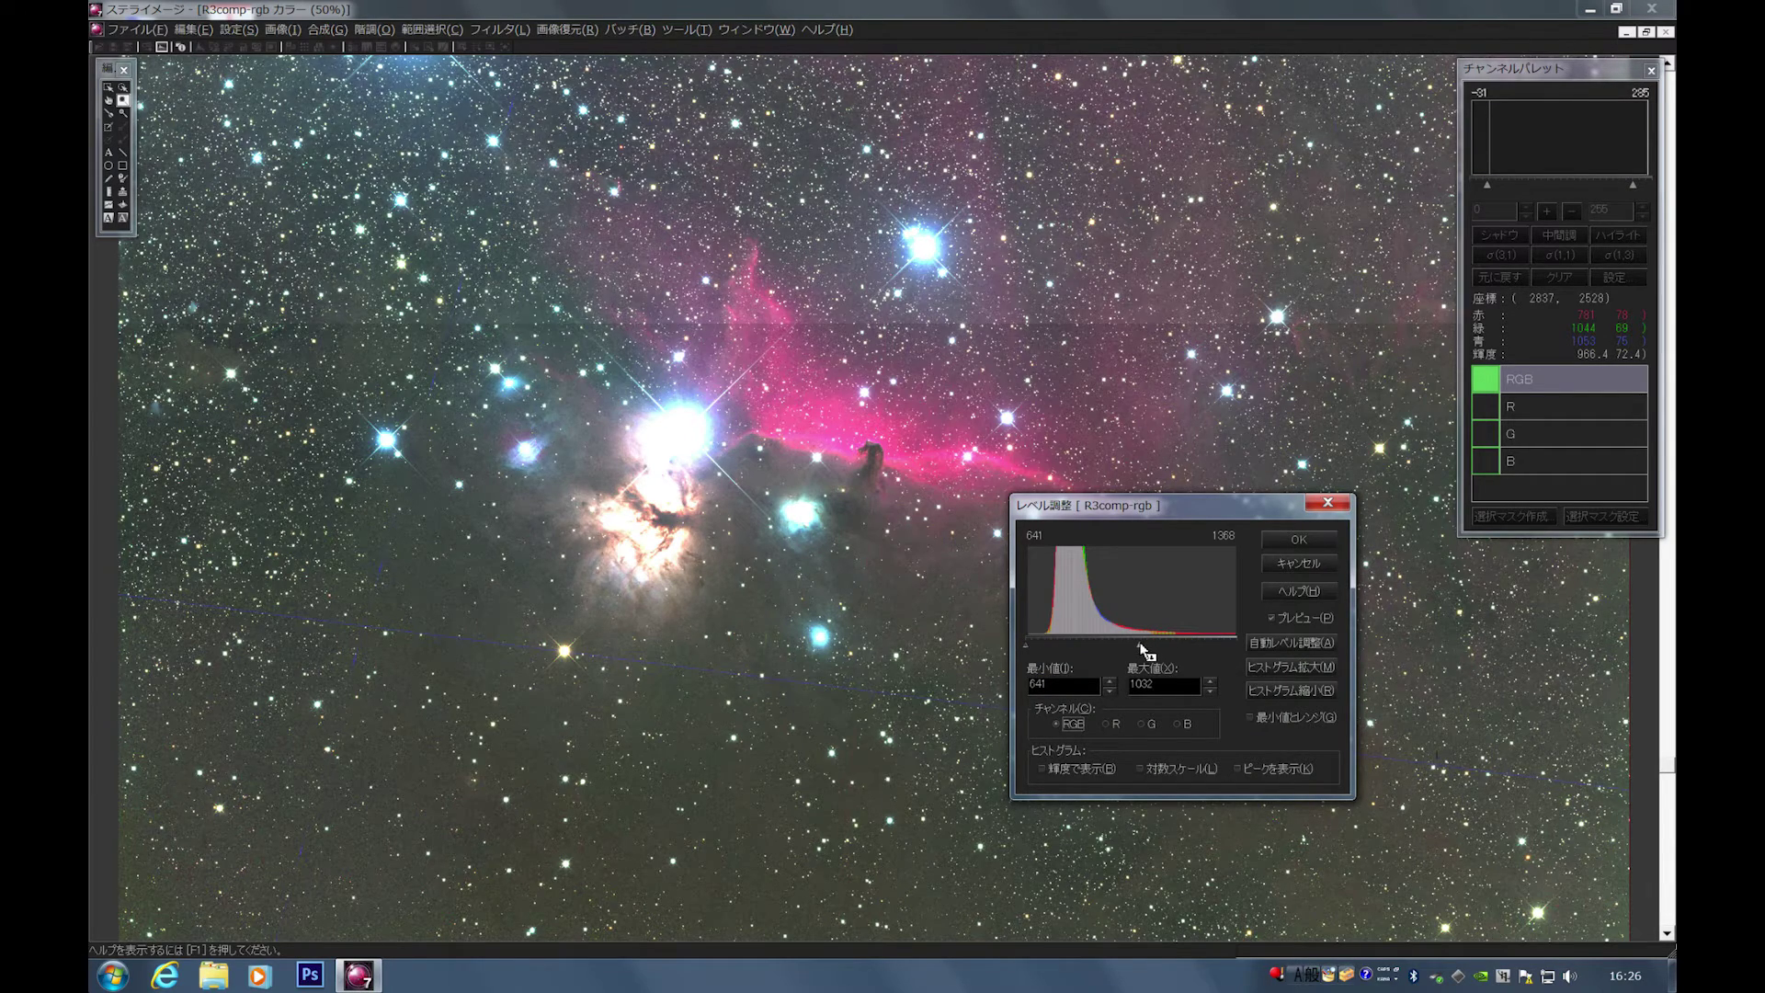
pyautogui.moveTo(1026, 644); pyautogui.dragTo(1033, 644)
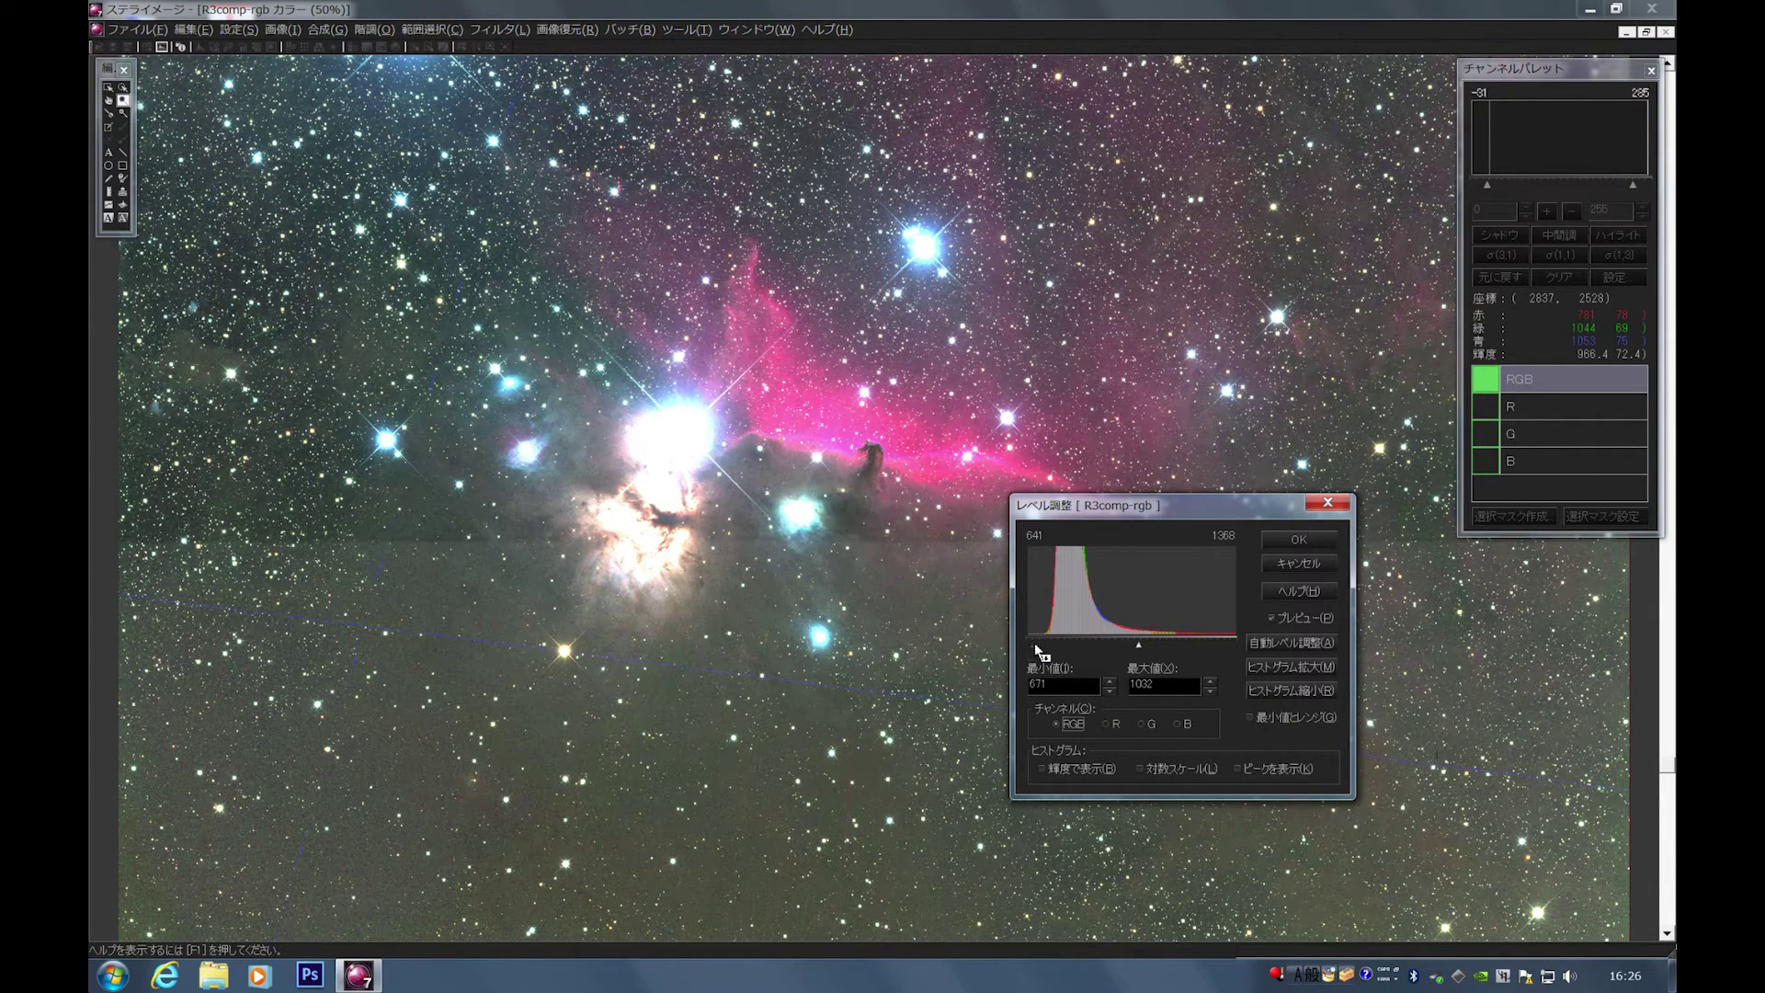
pyautogui.click(1283, 537)
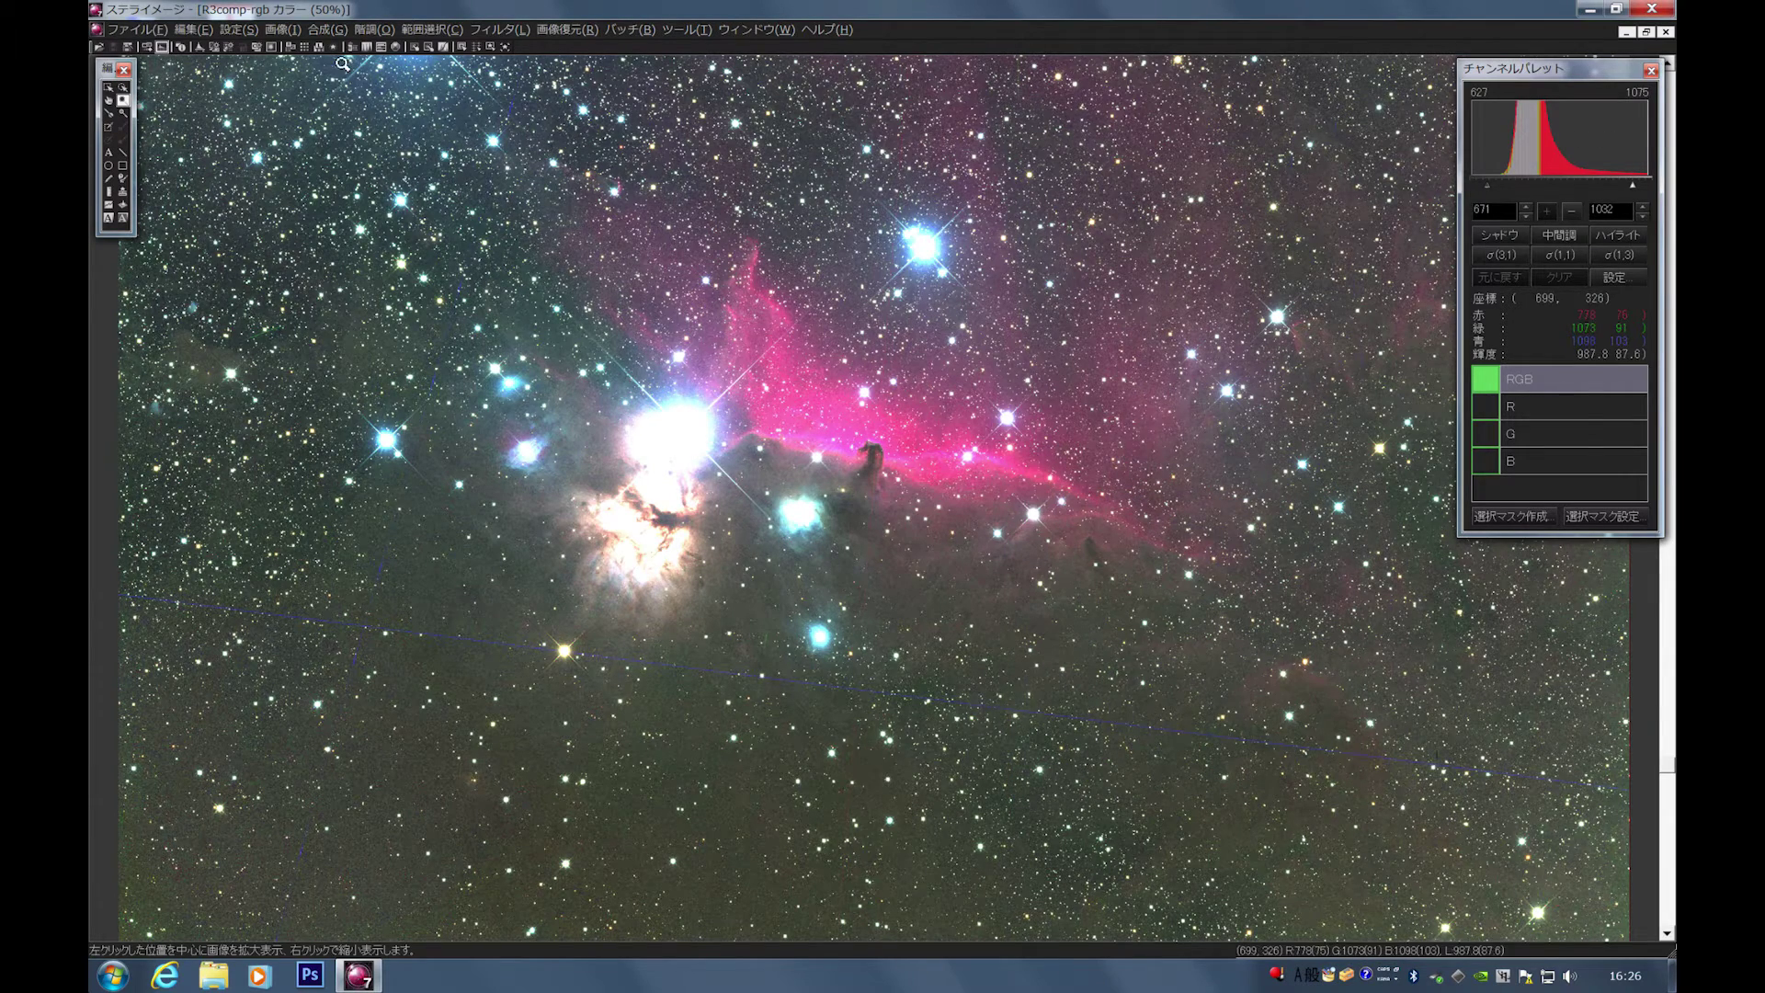
# Fine-tune the G channel's levels to a minimum of 960.791209 and a maximum of 1292.
pyautogui.click(199, 47)
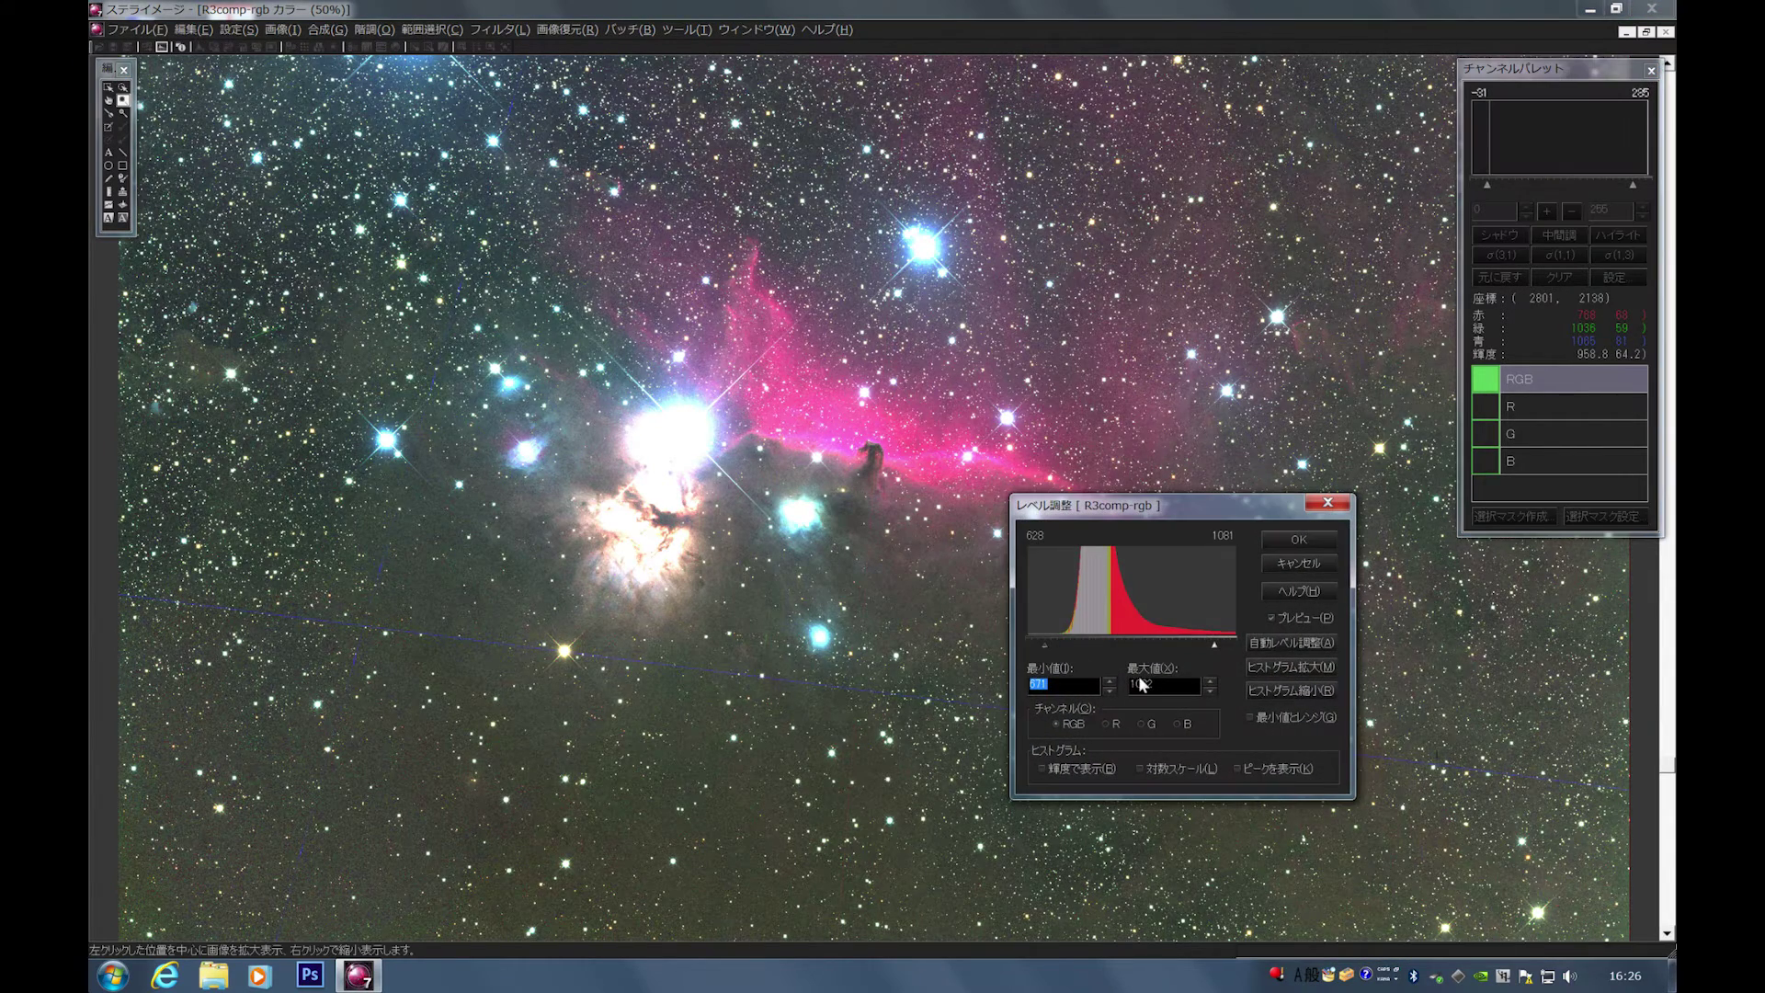
pyautogui.click(1111, 723)
pyautogui.click(1145, 724)
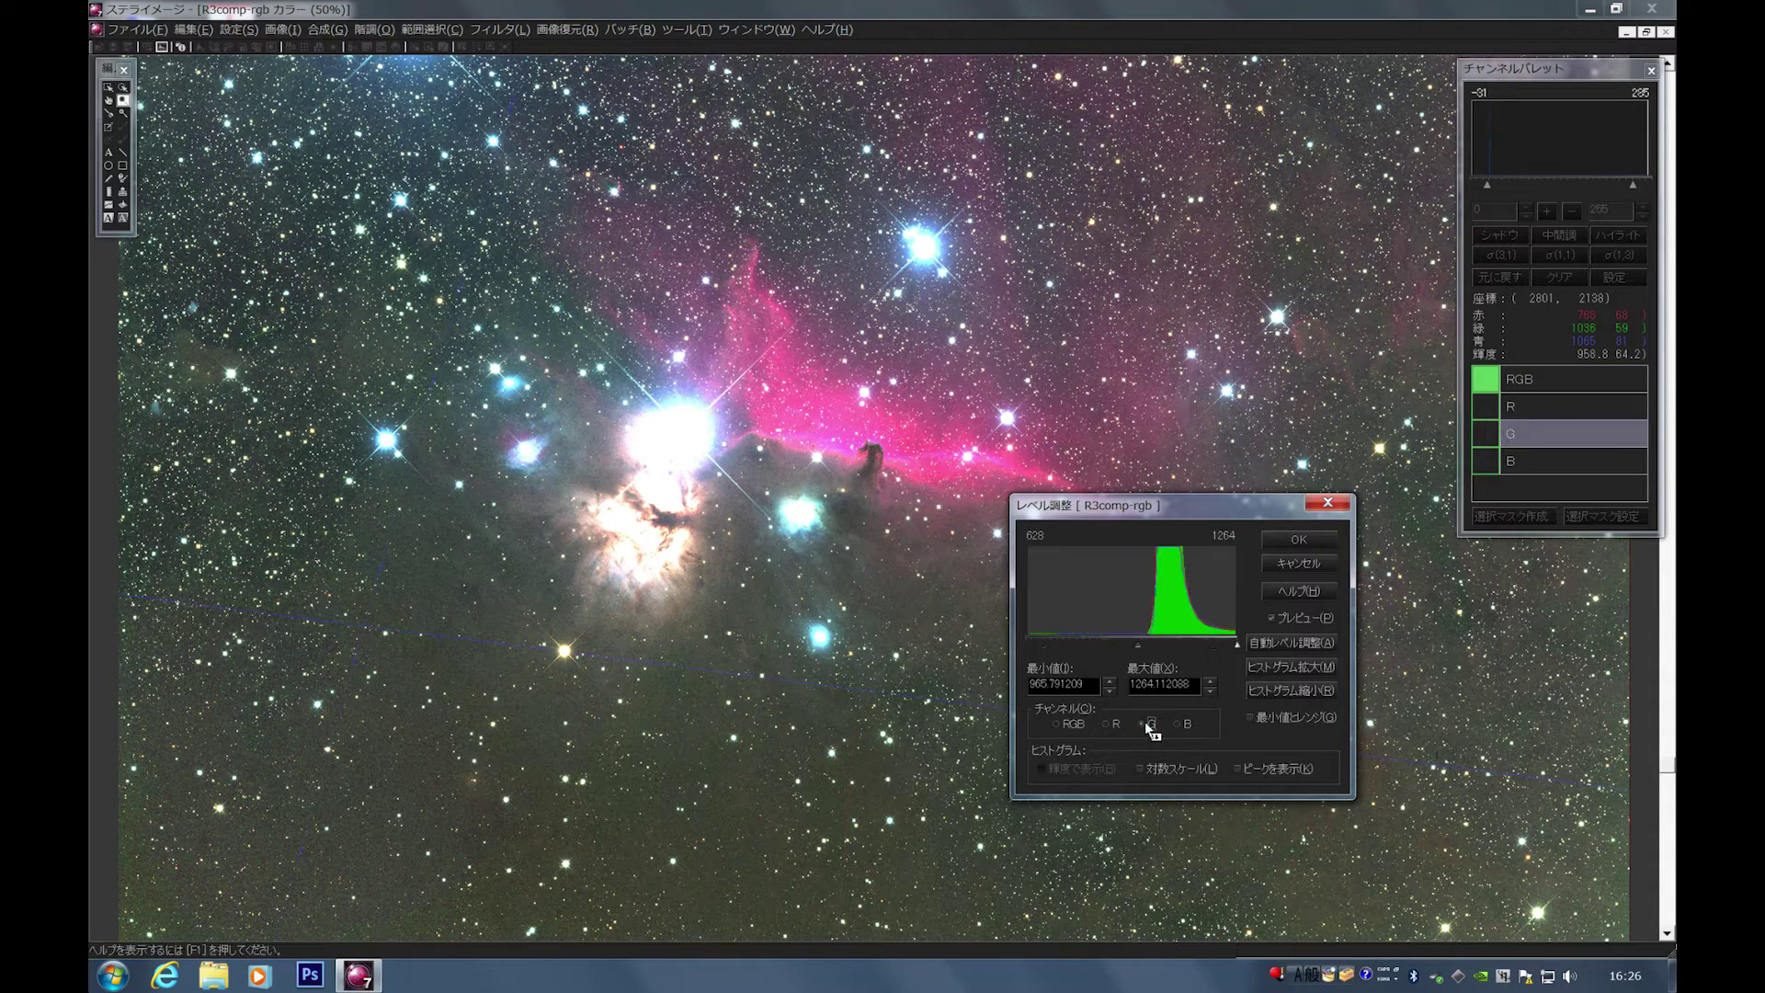
pyautogui.click(1276, 686)
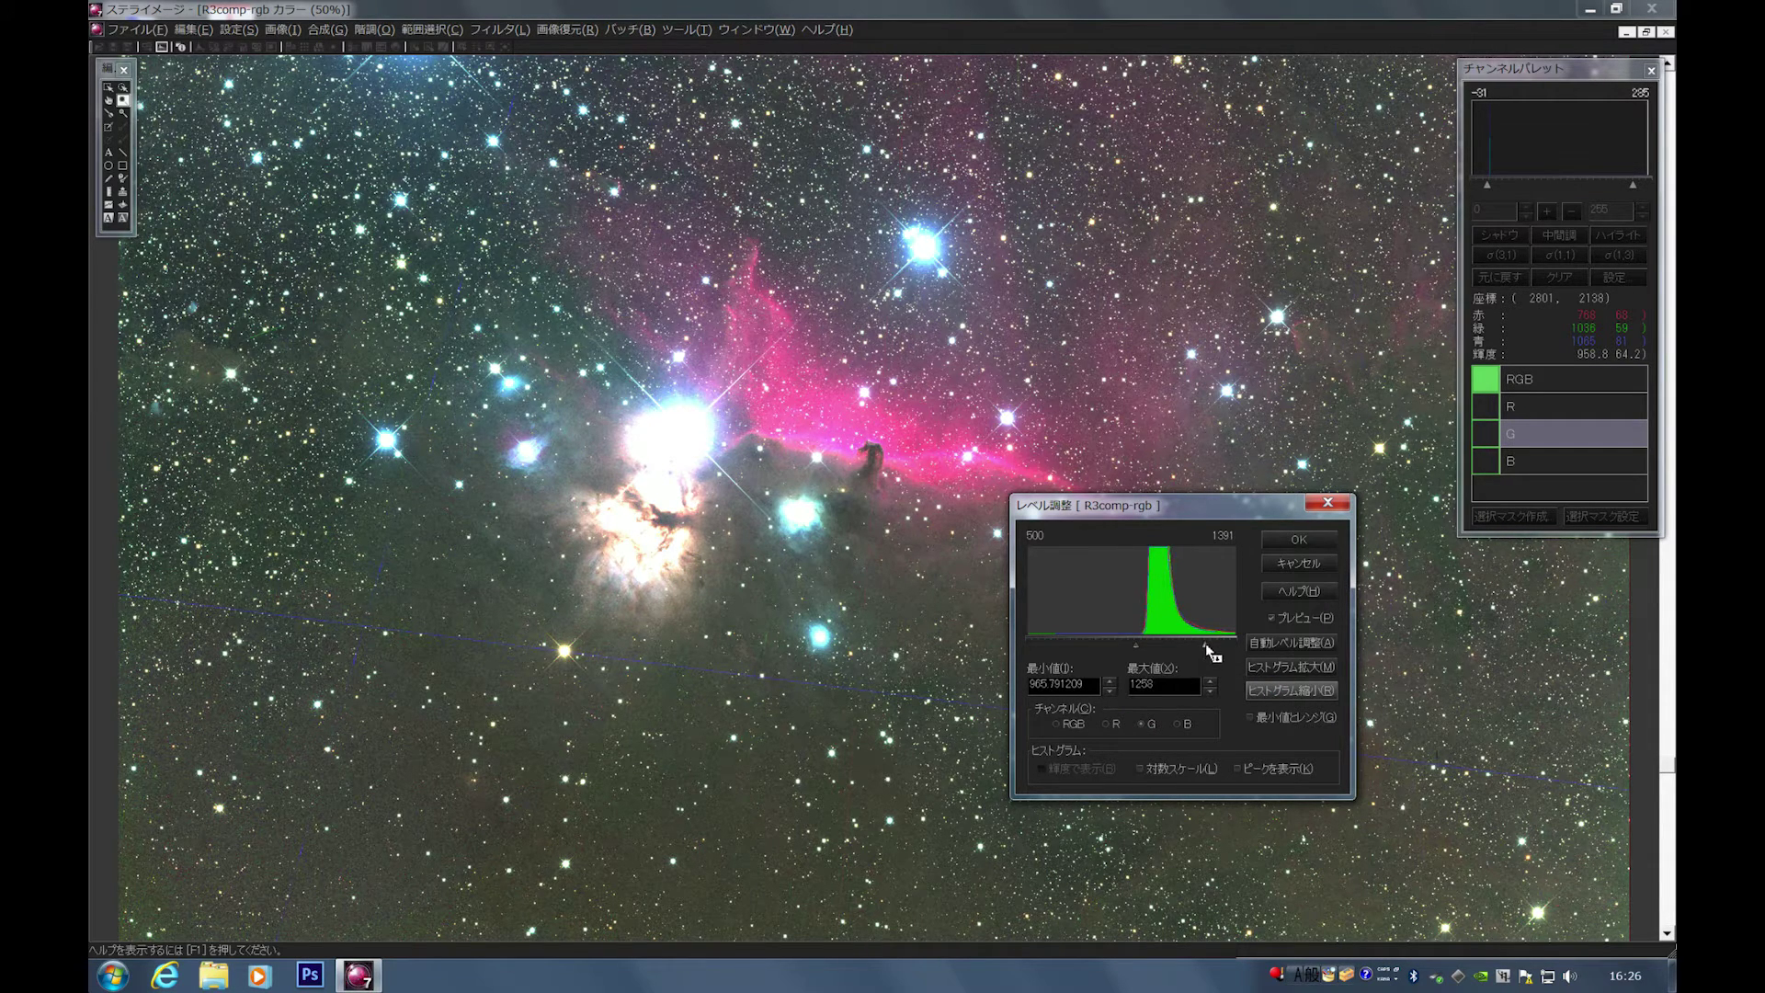
pyautogui.click(1280, 662)
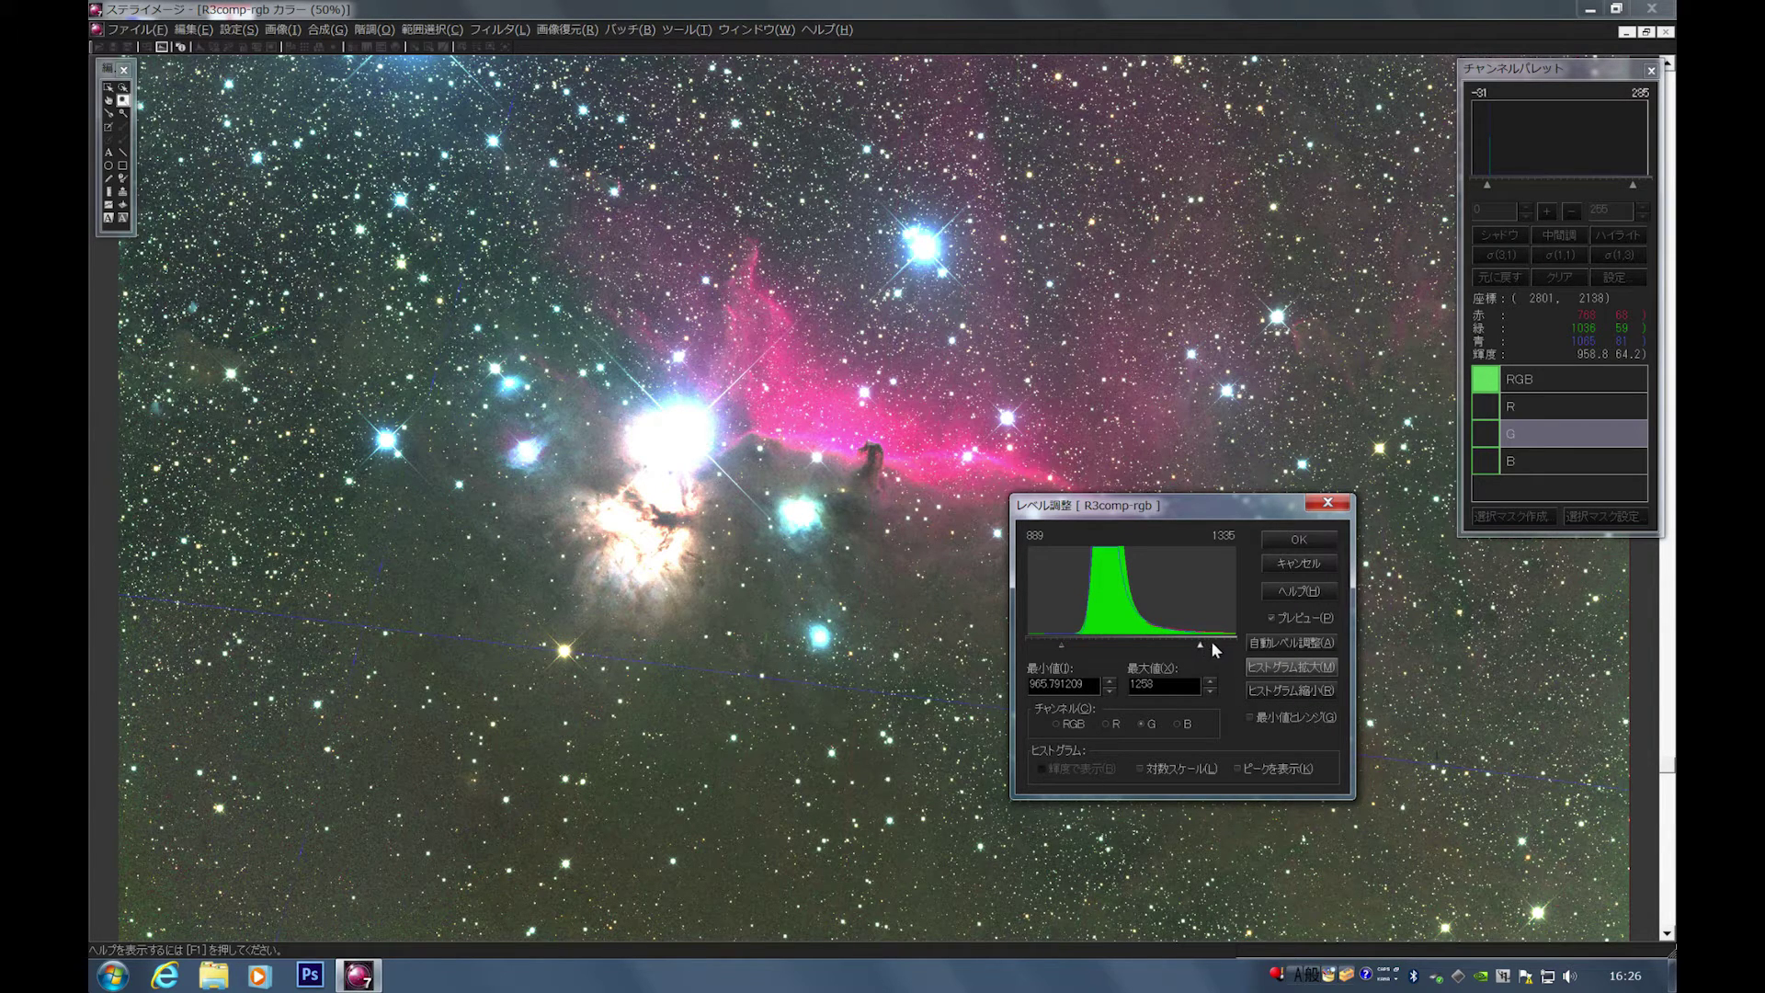
pyautogui.moveTo(1211, 644); pyautogui.dragTo(1214, 644)
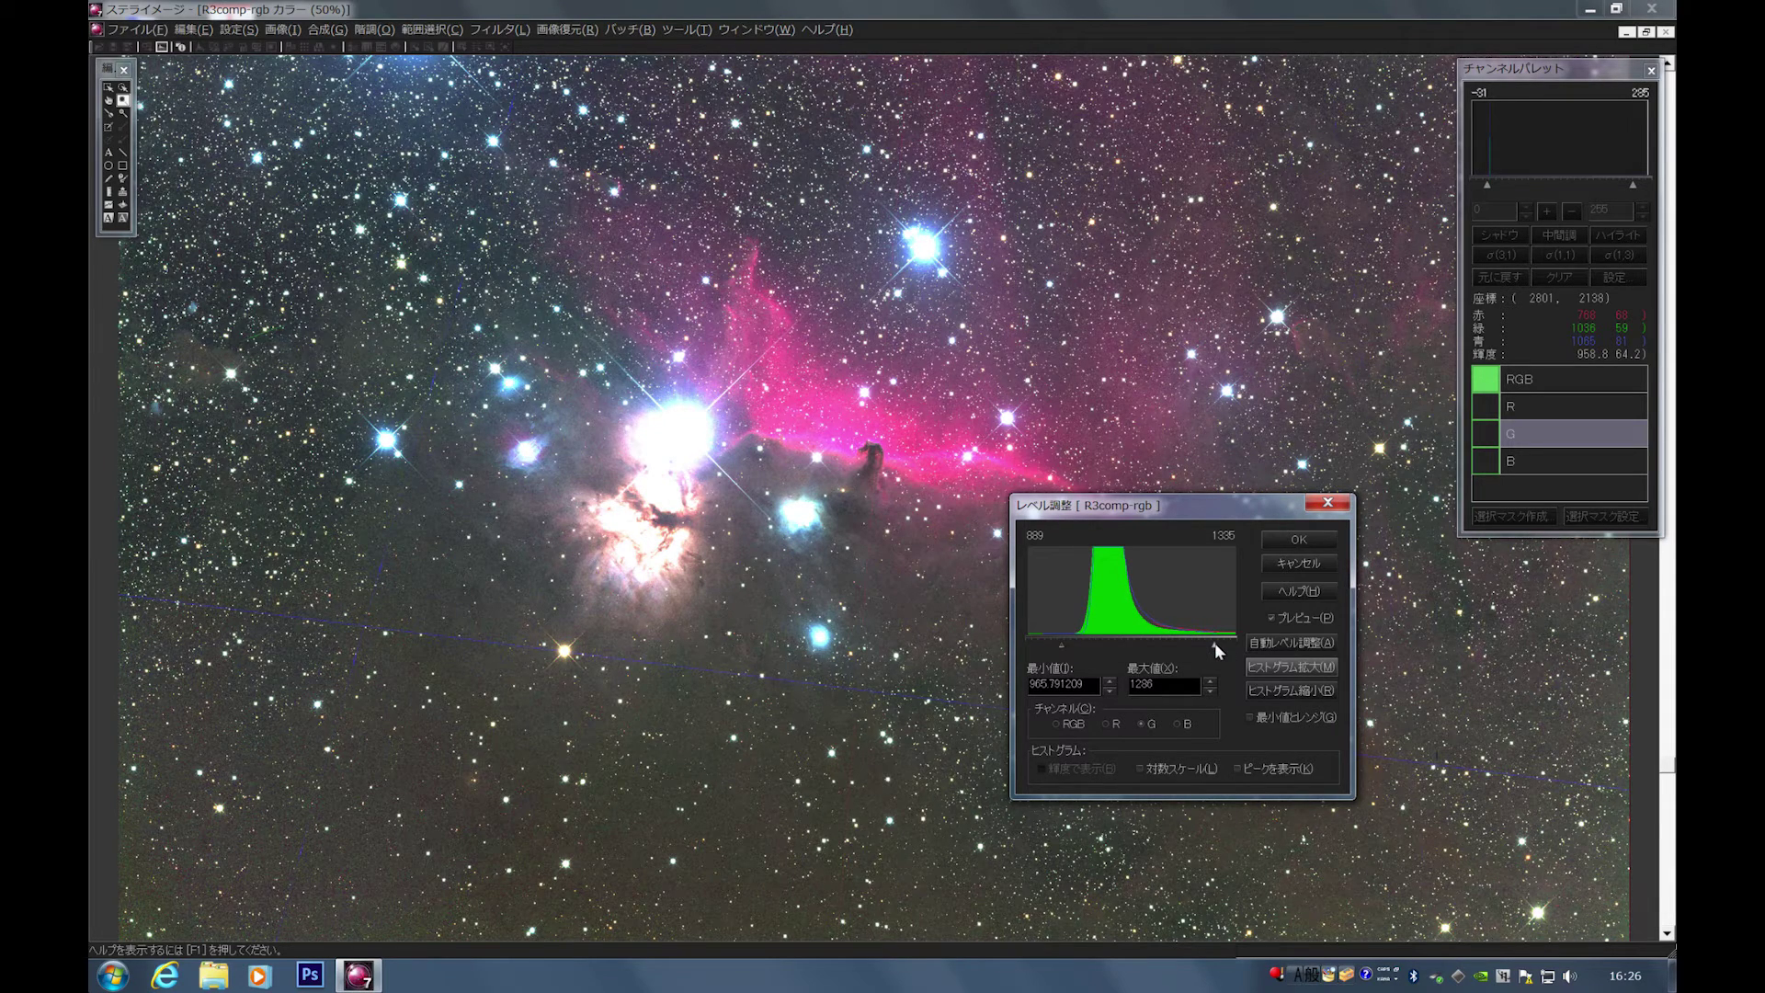
pyautogui.click(1110, 690)
pyautogui.click(1111, 691)
pyautogui.click(1110, 691)
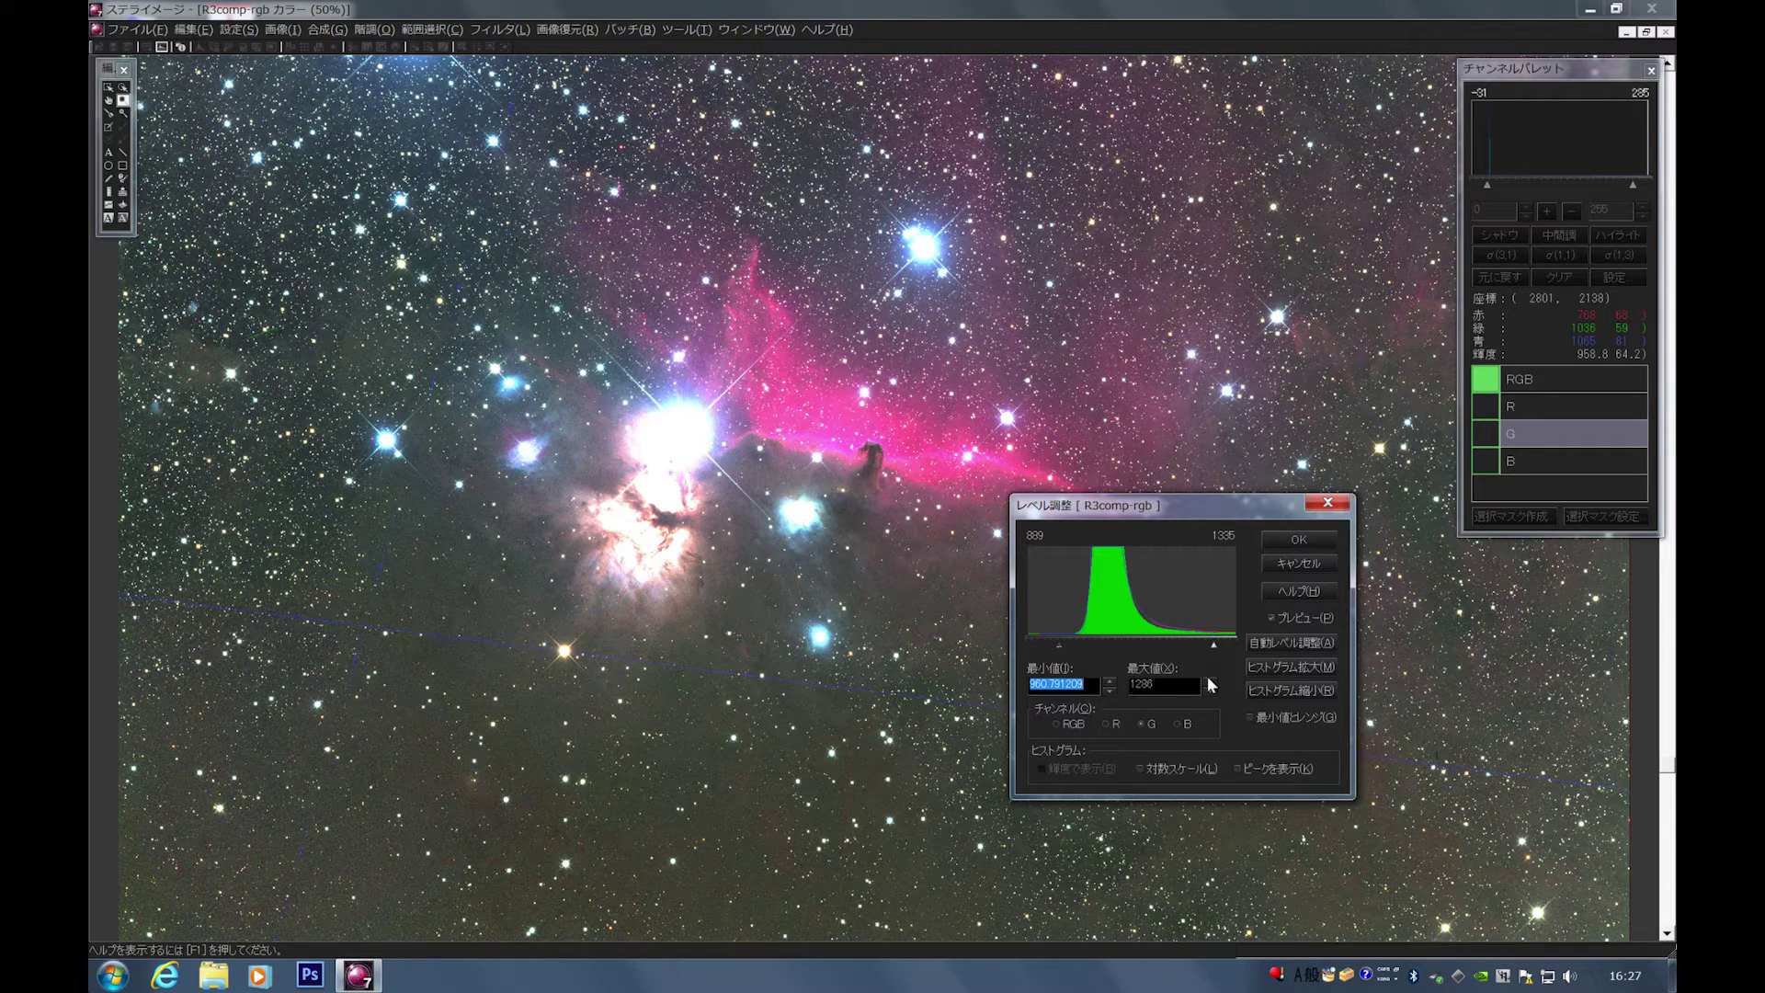
pyautogui.click(1208, 682)
pyautogui.click(1208, 681)
pyautogui.click(1311, 538)
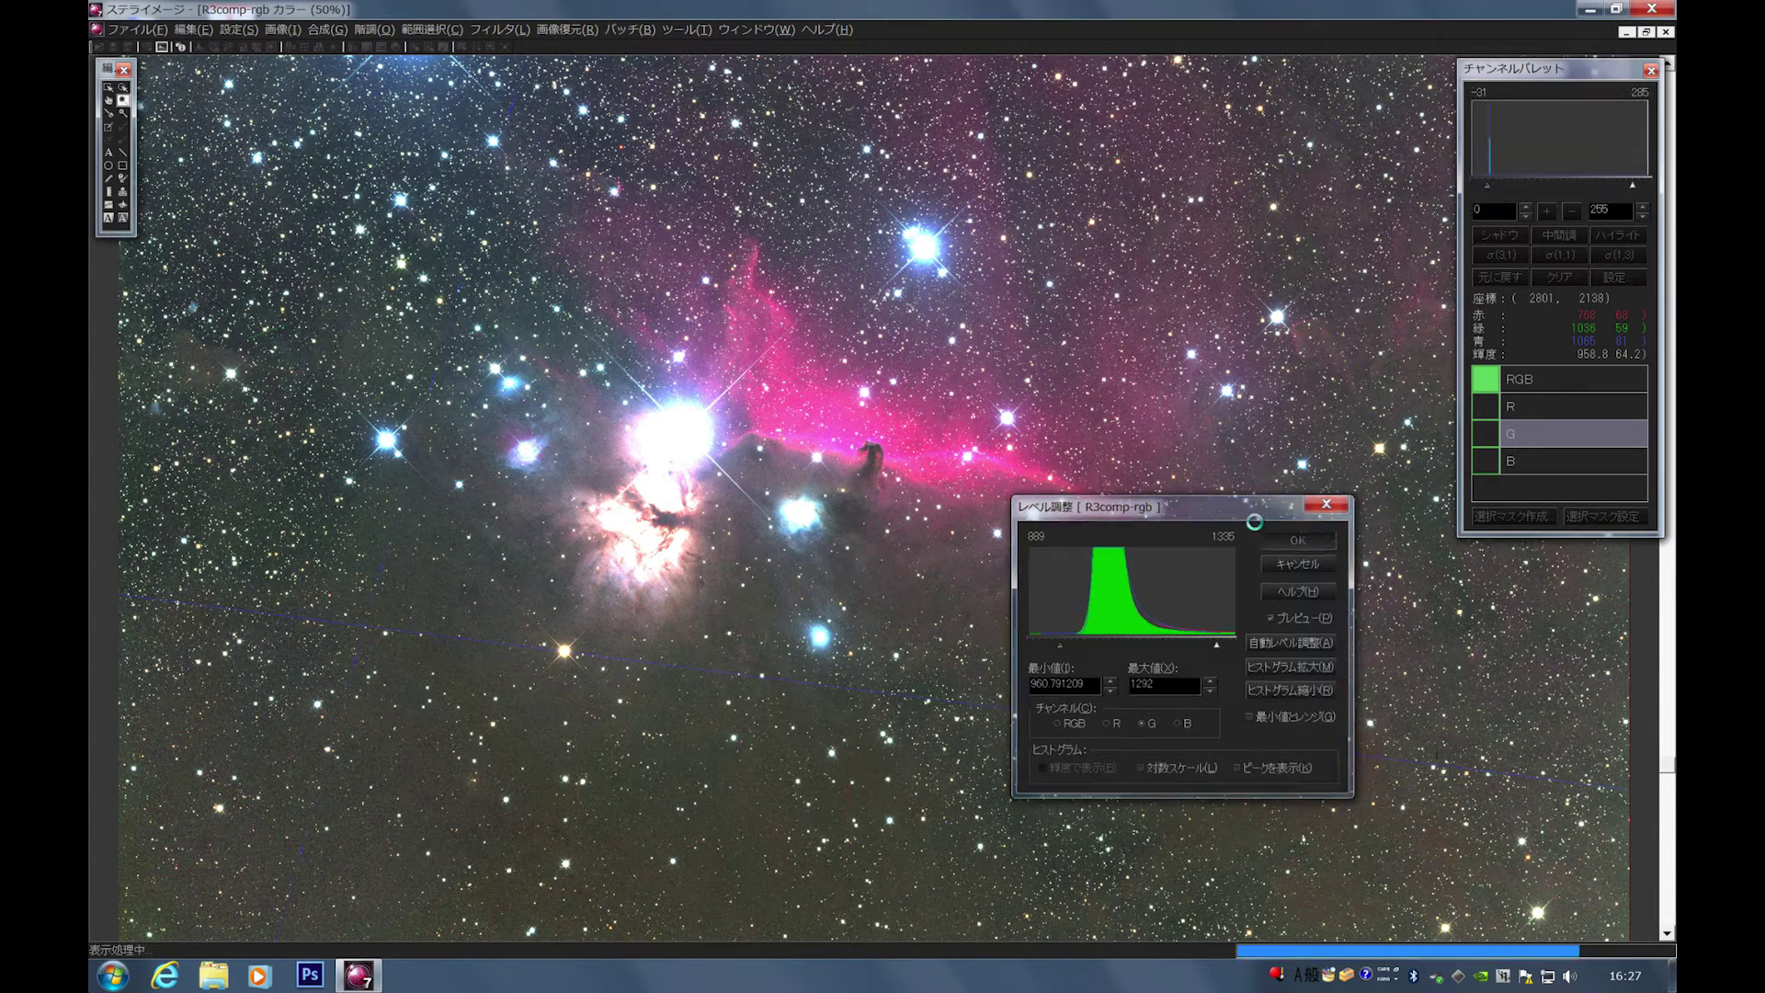
# Review the B and R channel histograms in レベル調整 without altering their levels.
pyautogui.click(201, 47)
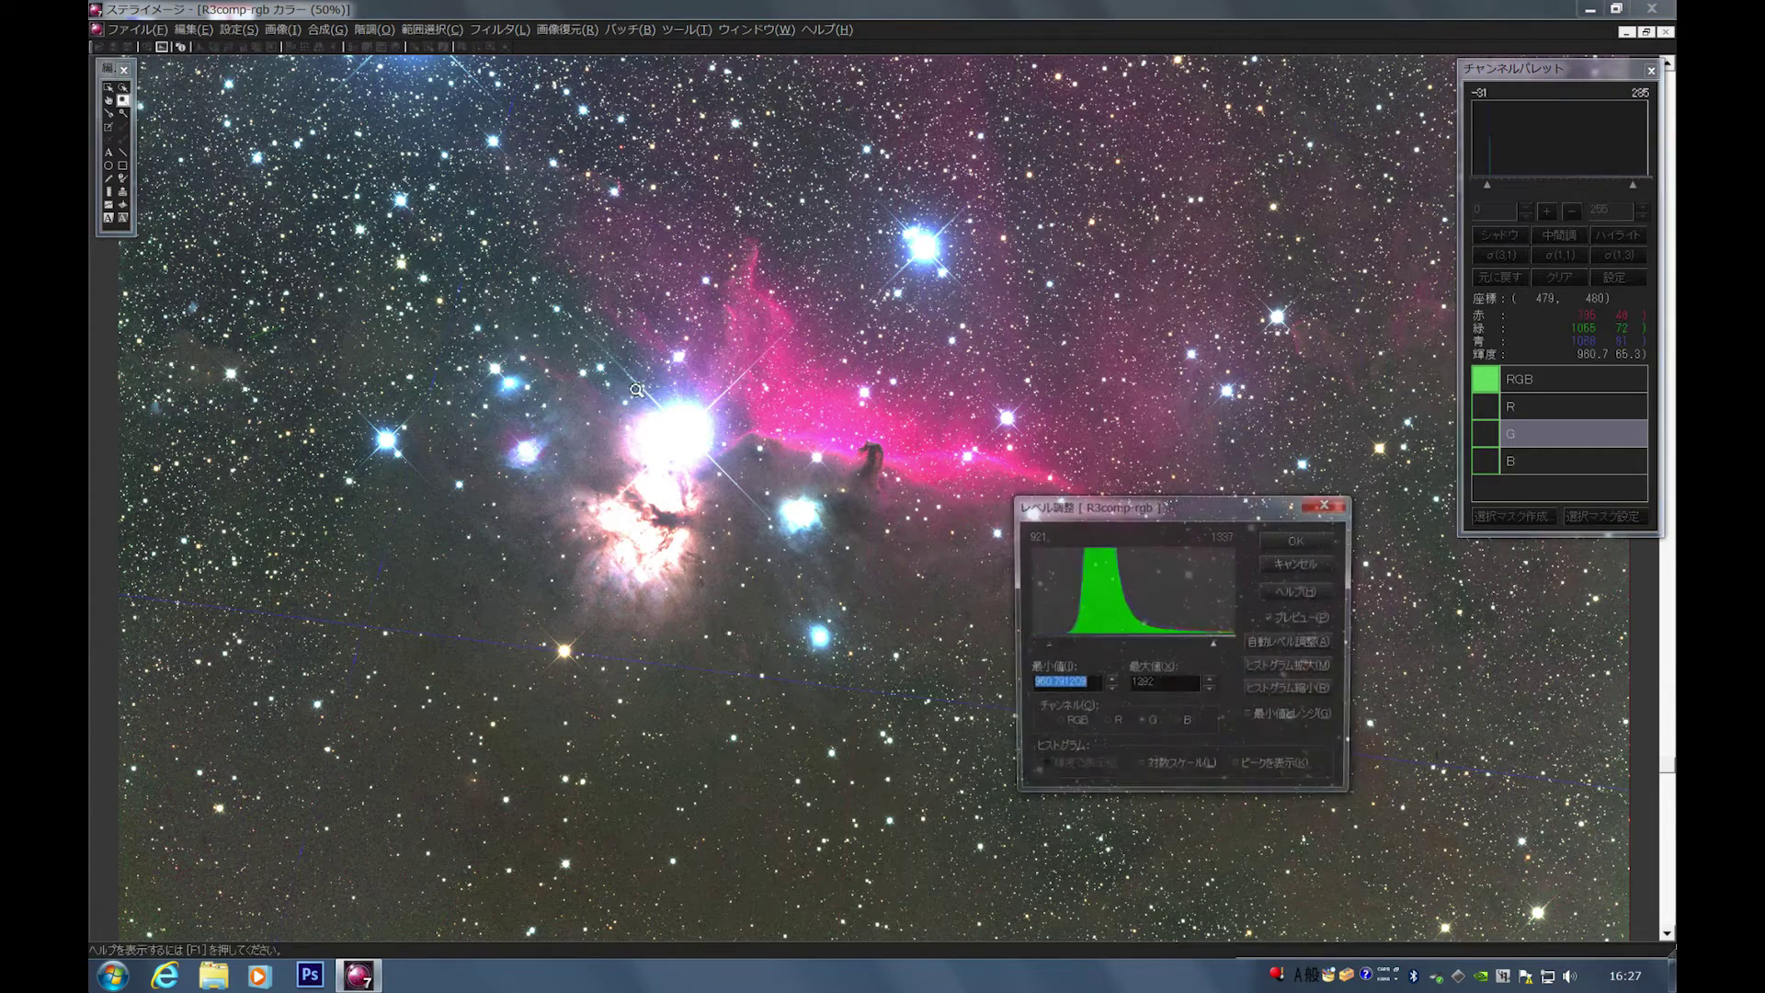
pyautogui.click(1183, 724)
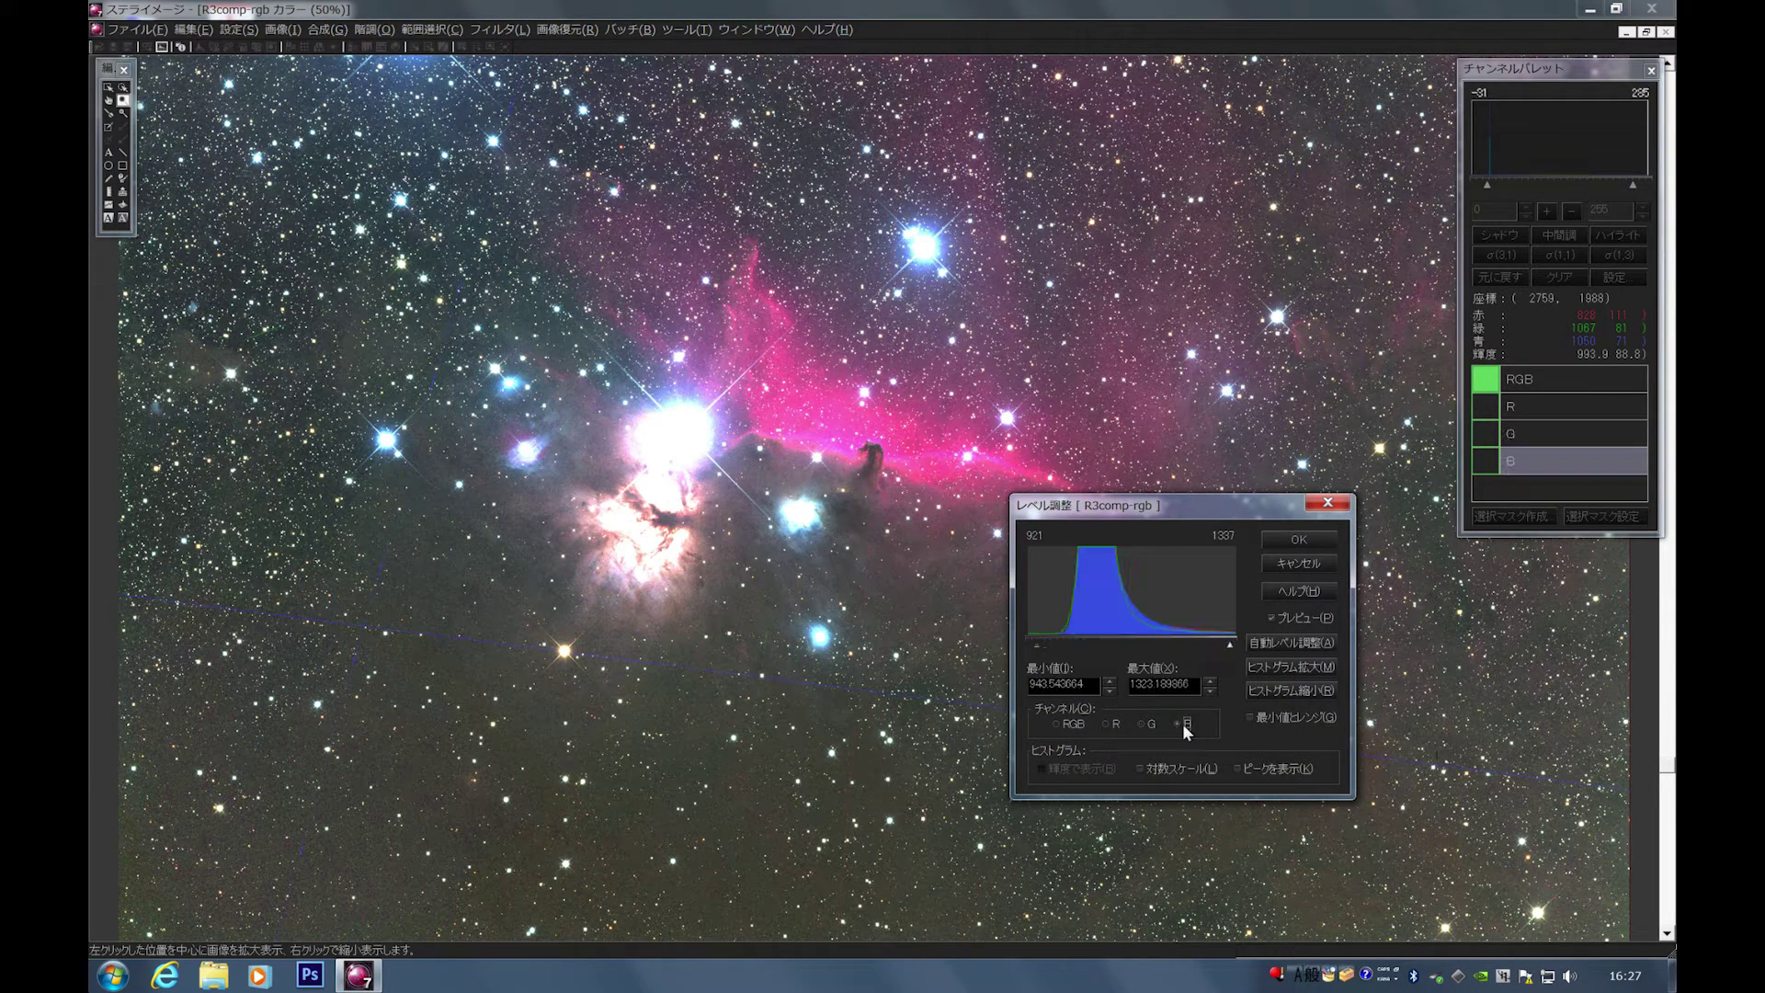
pyautogui.click(1110, 723)
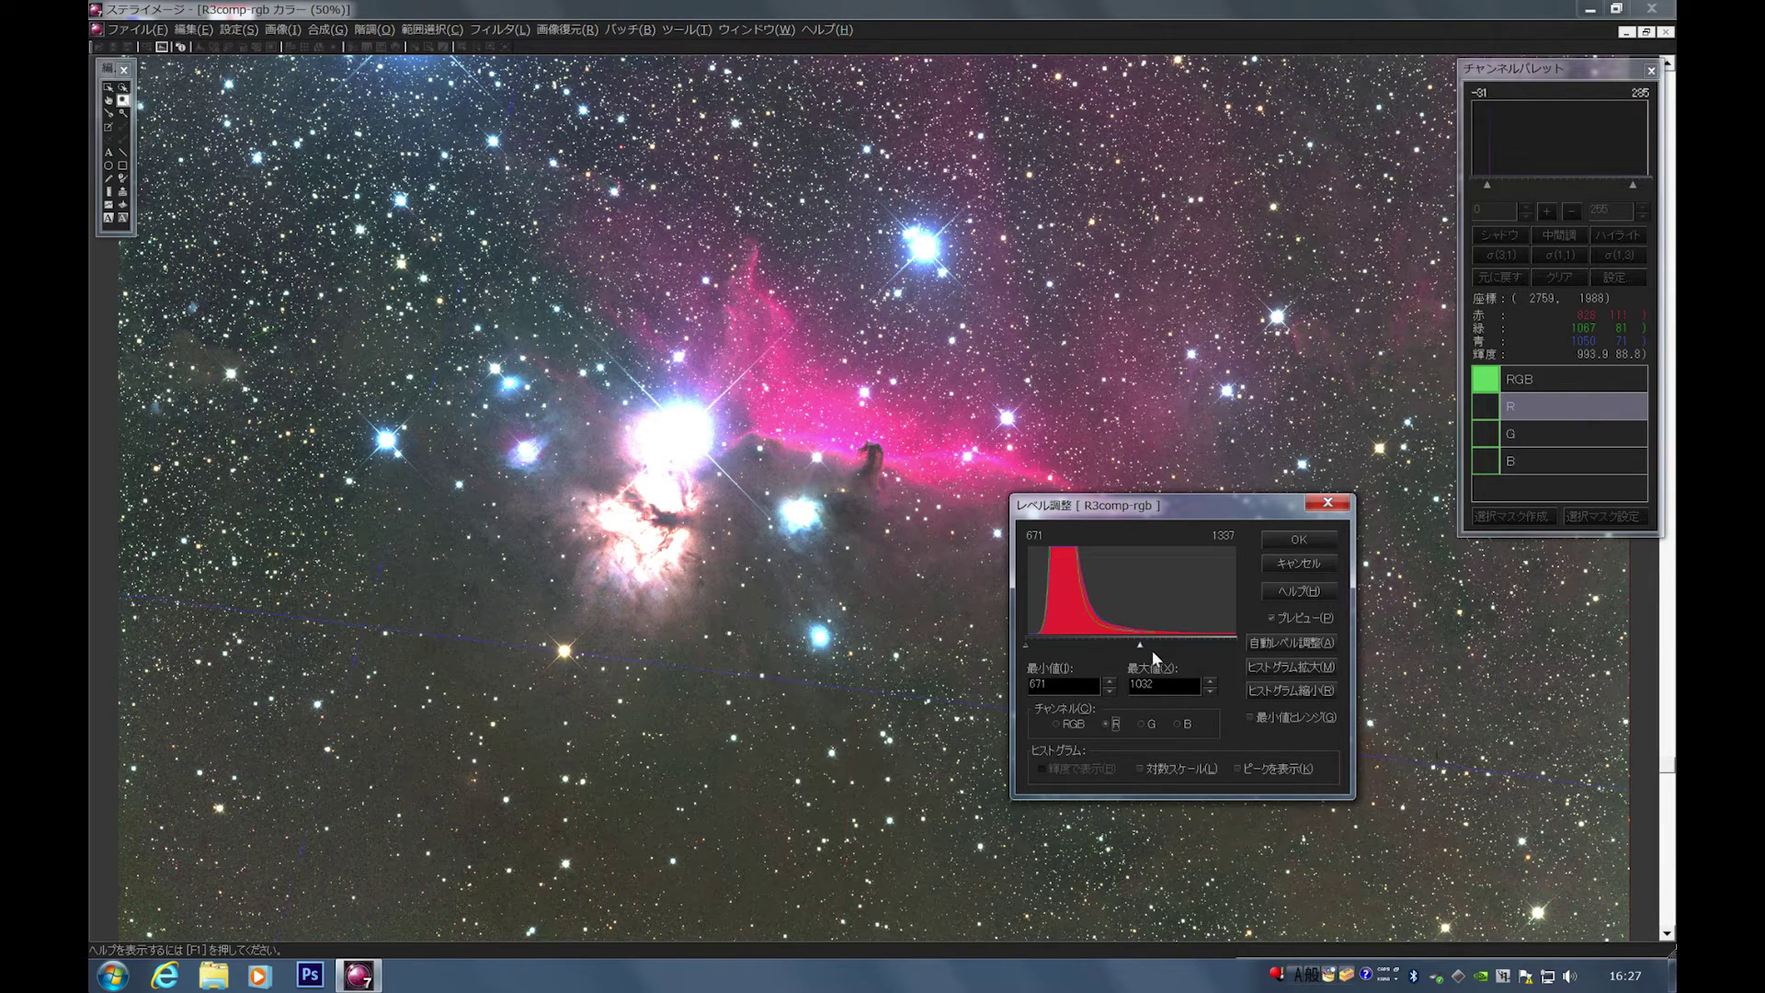
pyautogui.click(1288, 540)
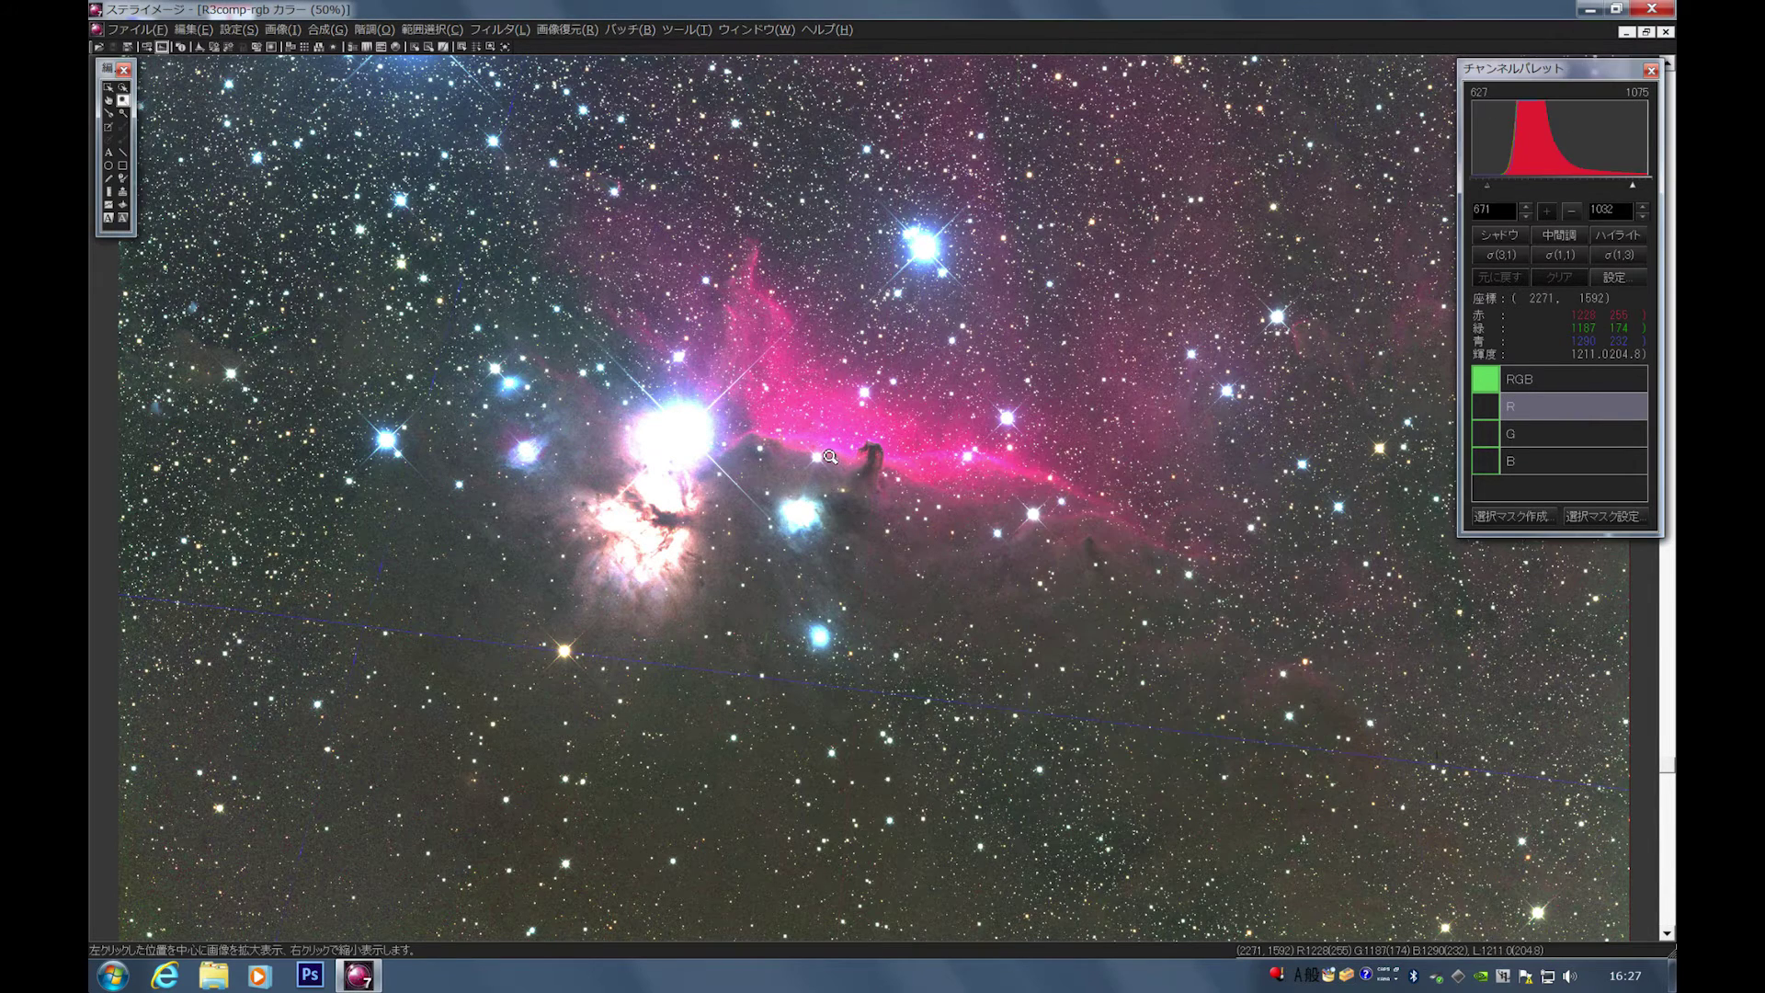
# Widen the combined RGB levels to a minimum of 609 and a maximum of 1223.
pyautogui.click(198, 47)
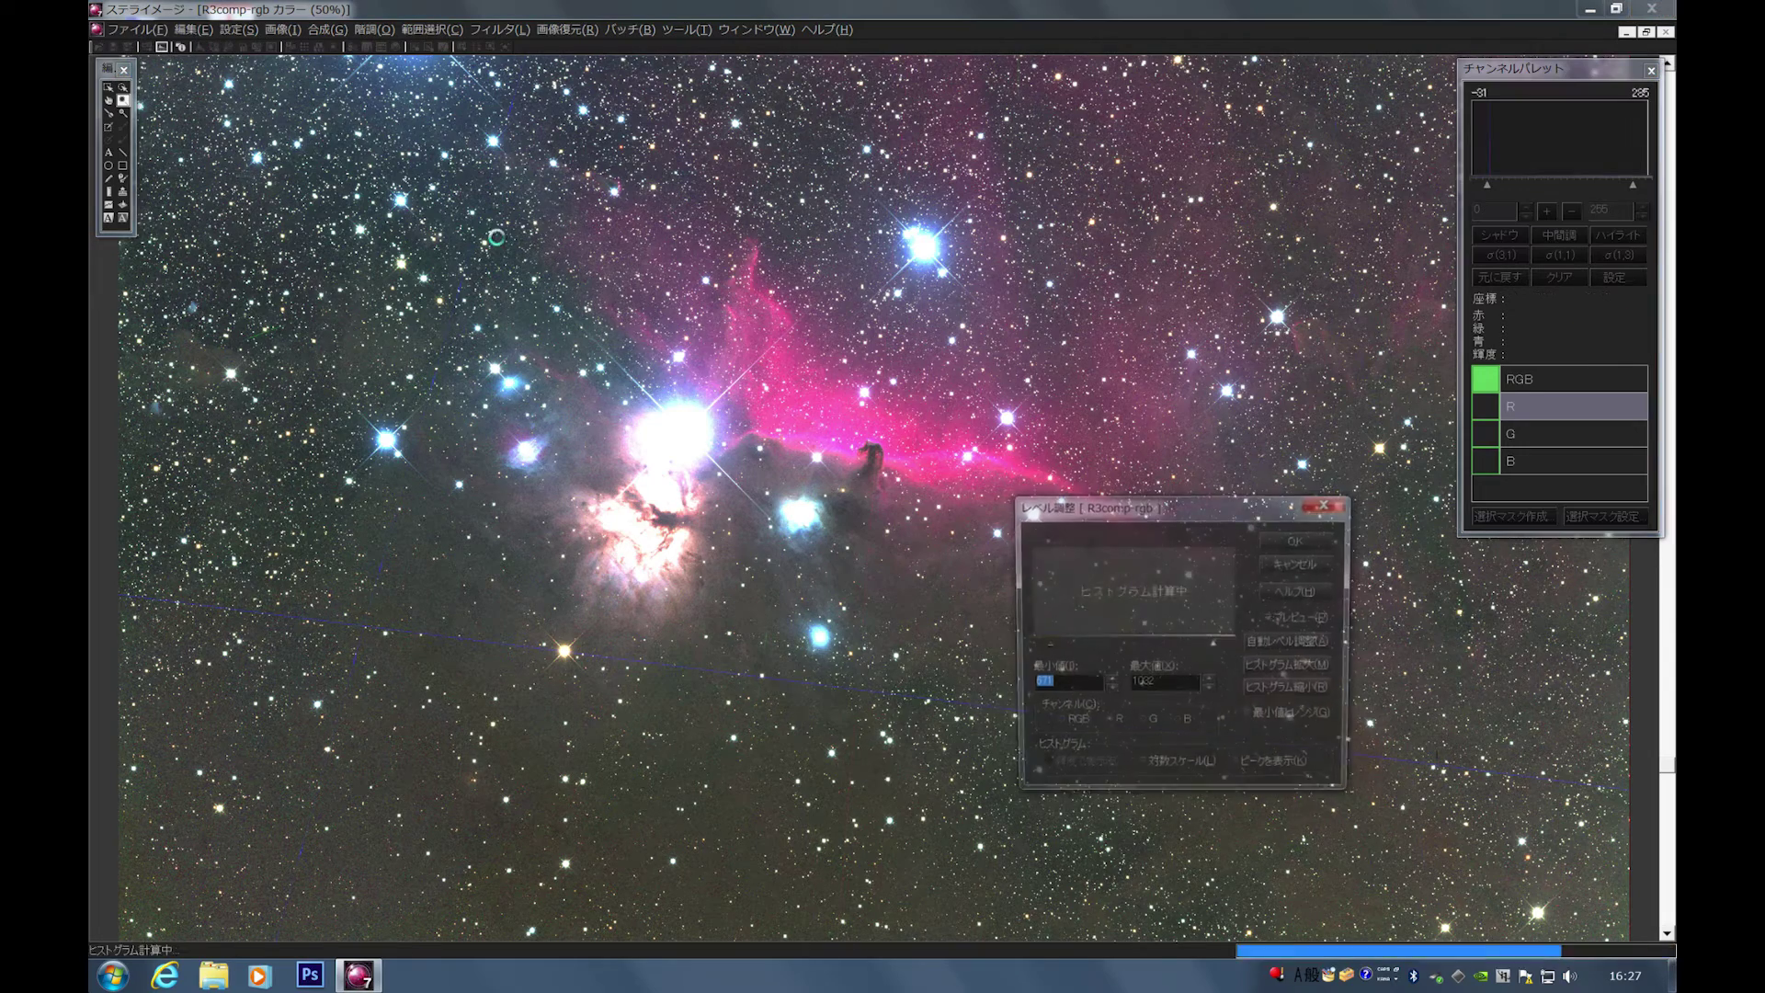
pyautogui.click(1074, 723)
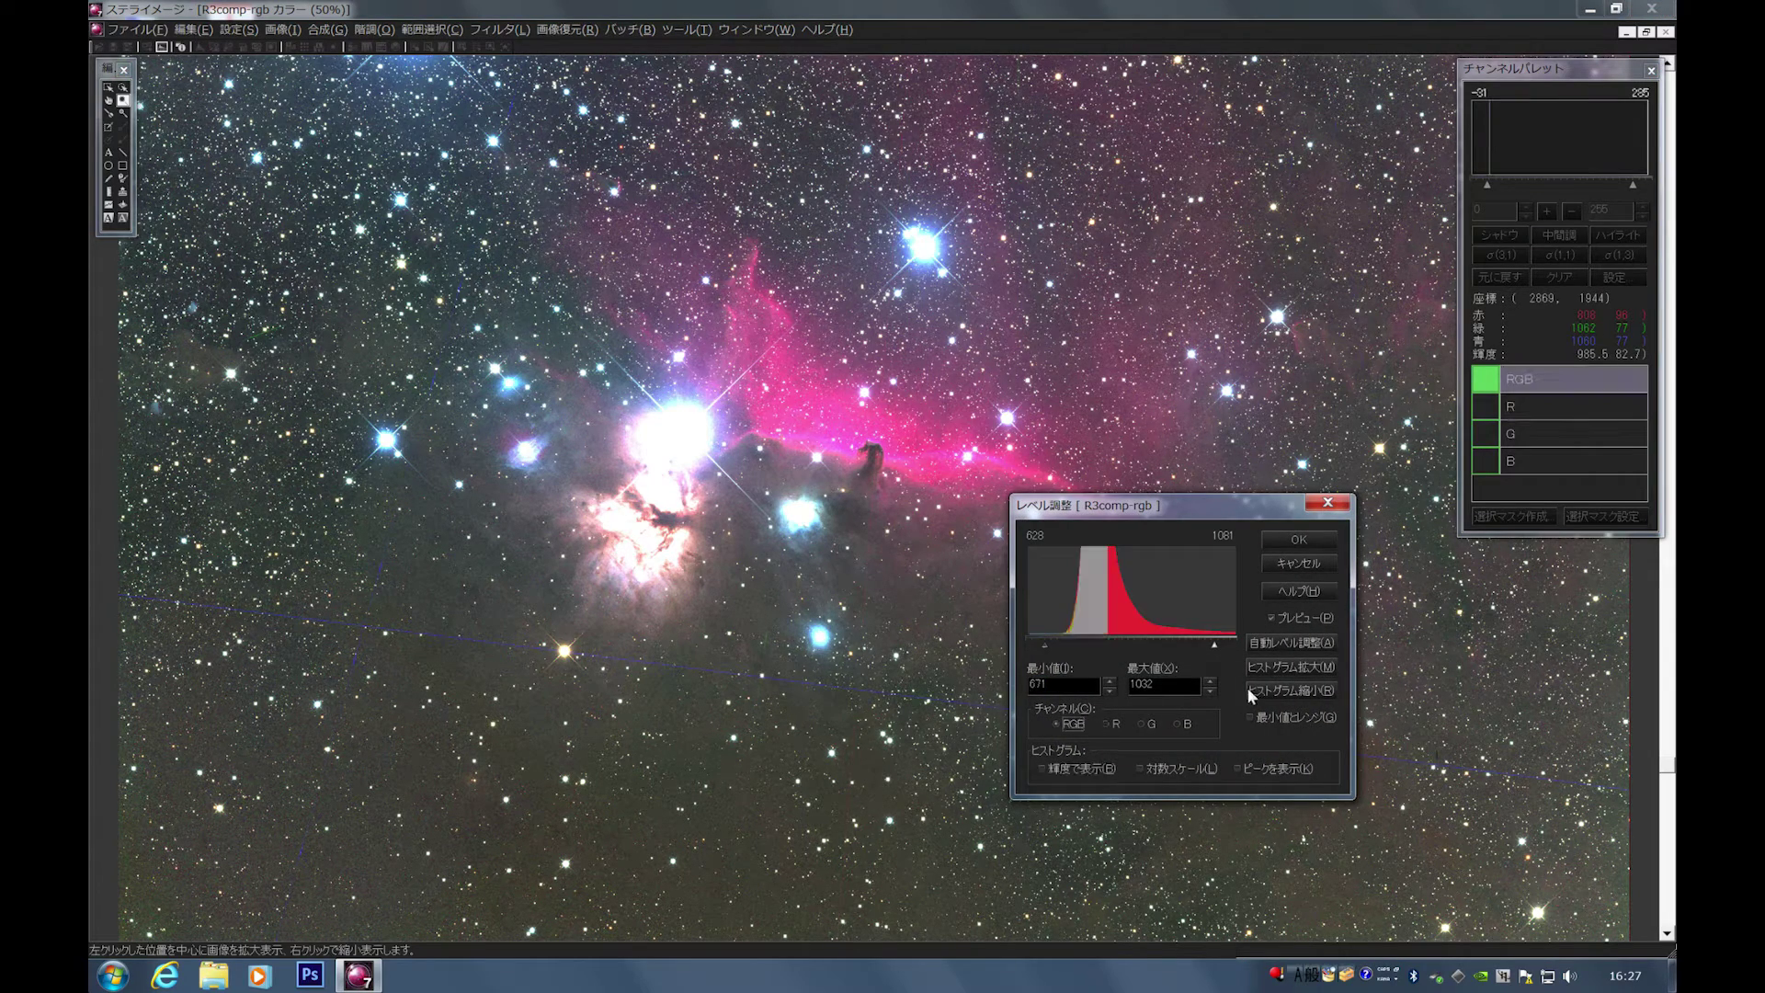
pyautogui.click(1251, 690)
pyautogui.moveTo(1173, 646); pyautogui.dragTo(1219, 646)
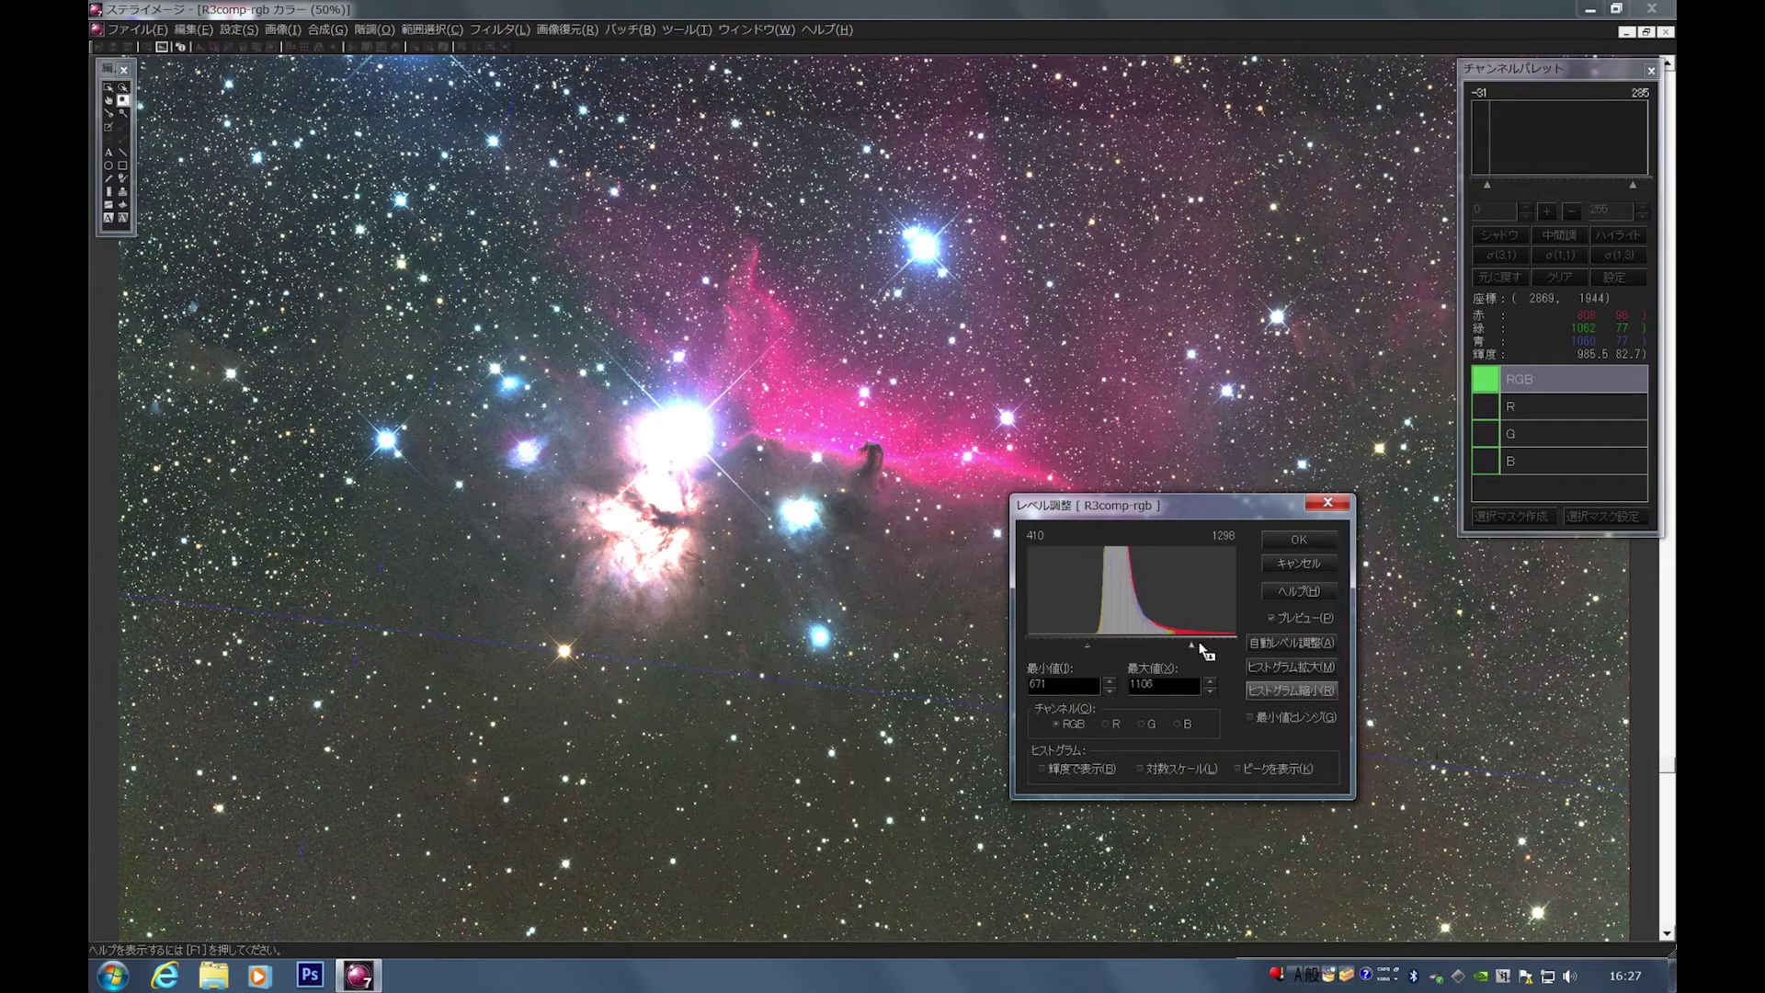
pyautogui.moveTo(1089, 644); pyautogui.dragTo(1077, 648)
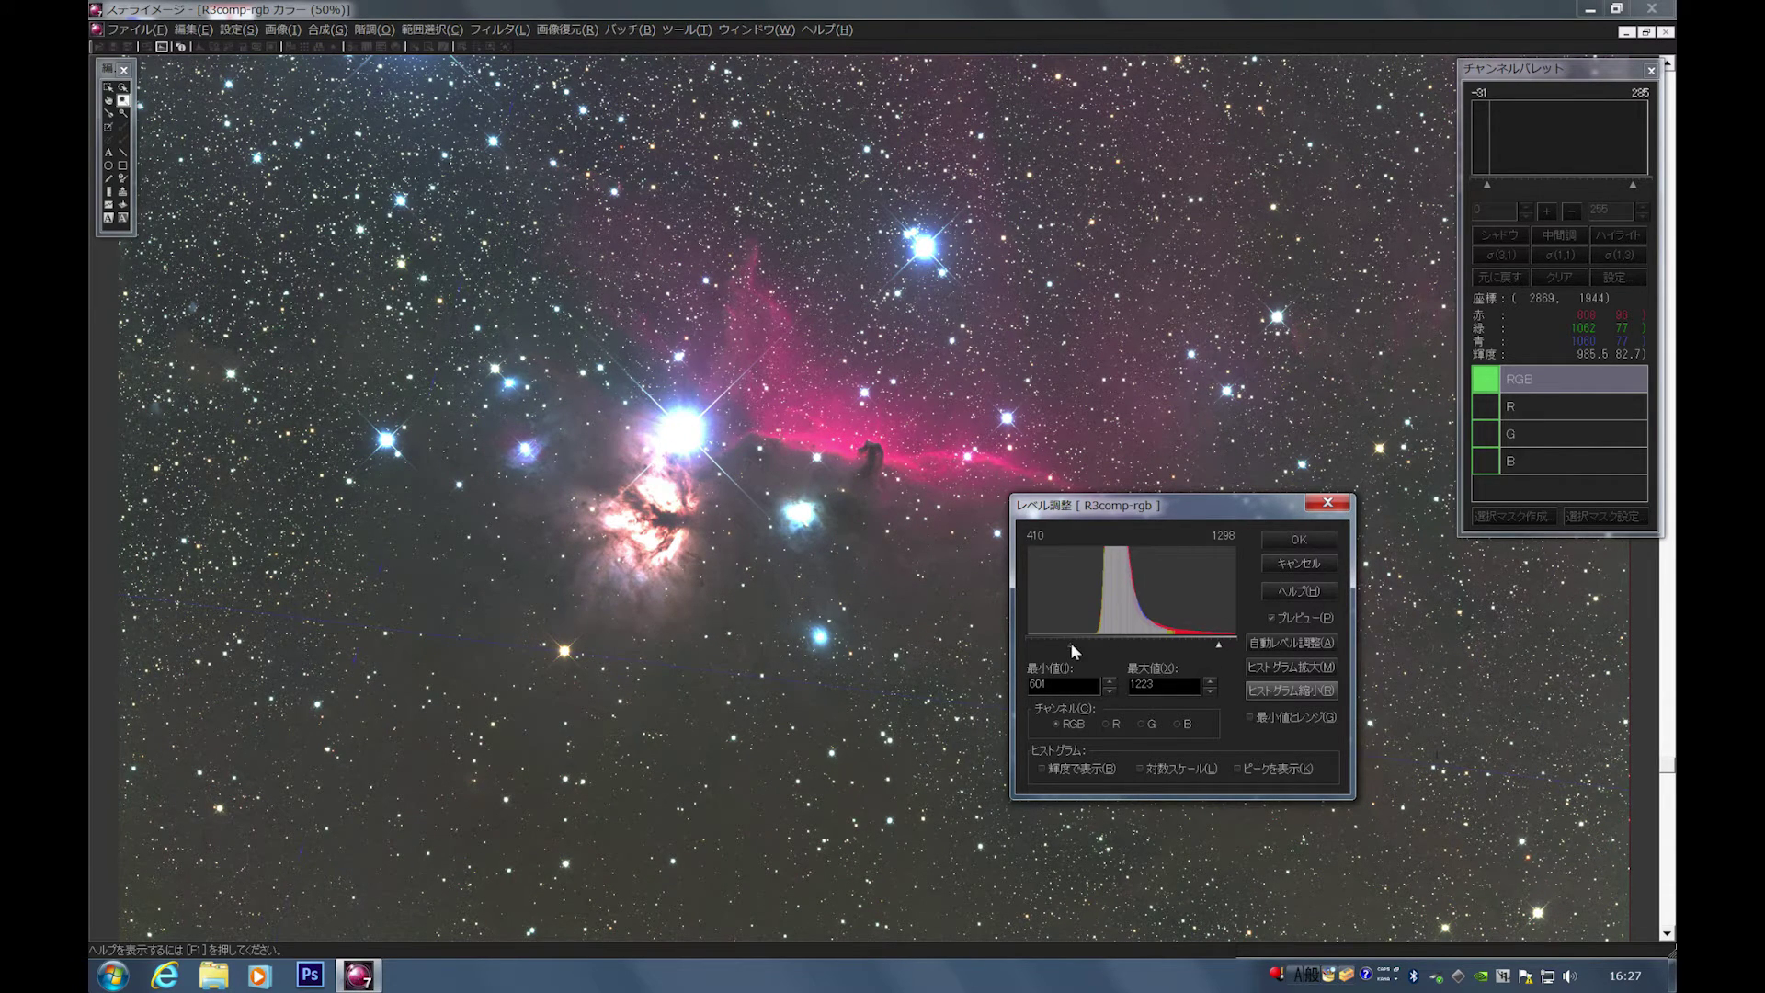
pyautogui.click(1299, 540)
# Examine the area around the Horsehead Nebula at 66.7% and 100% magnification.
pyautogui.click(869, 394)
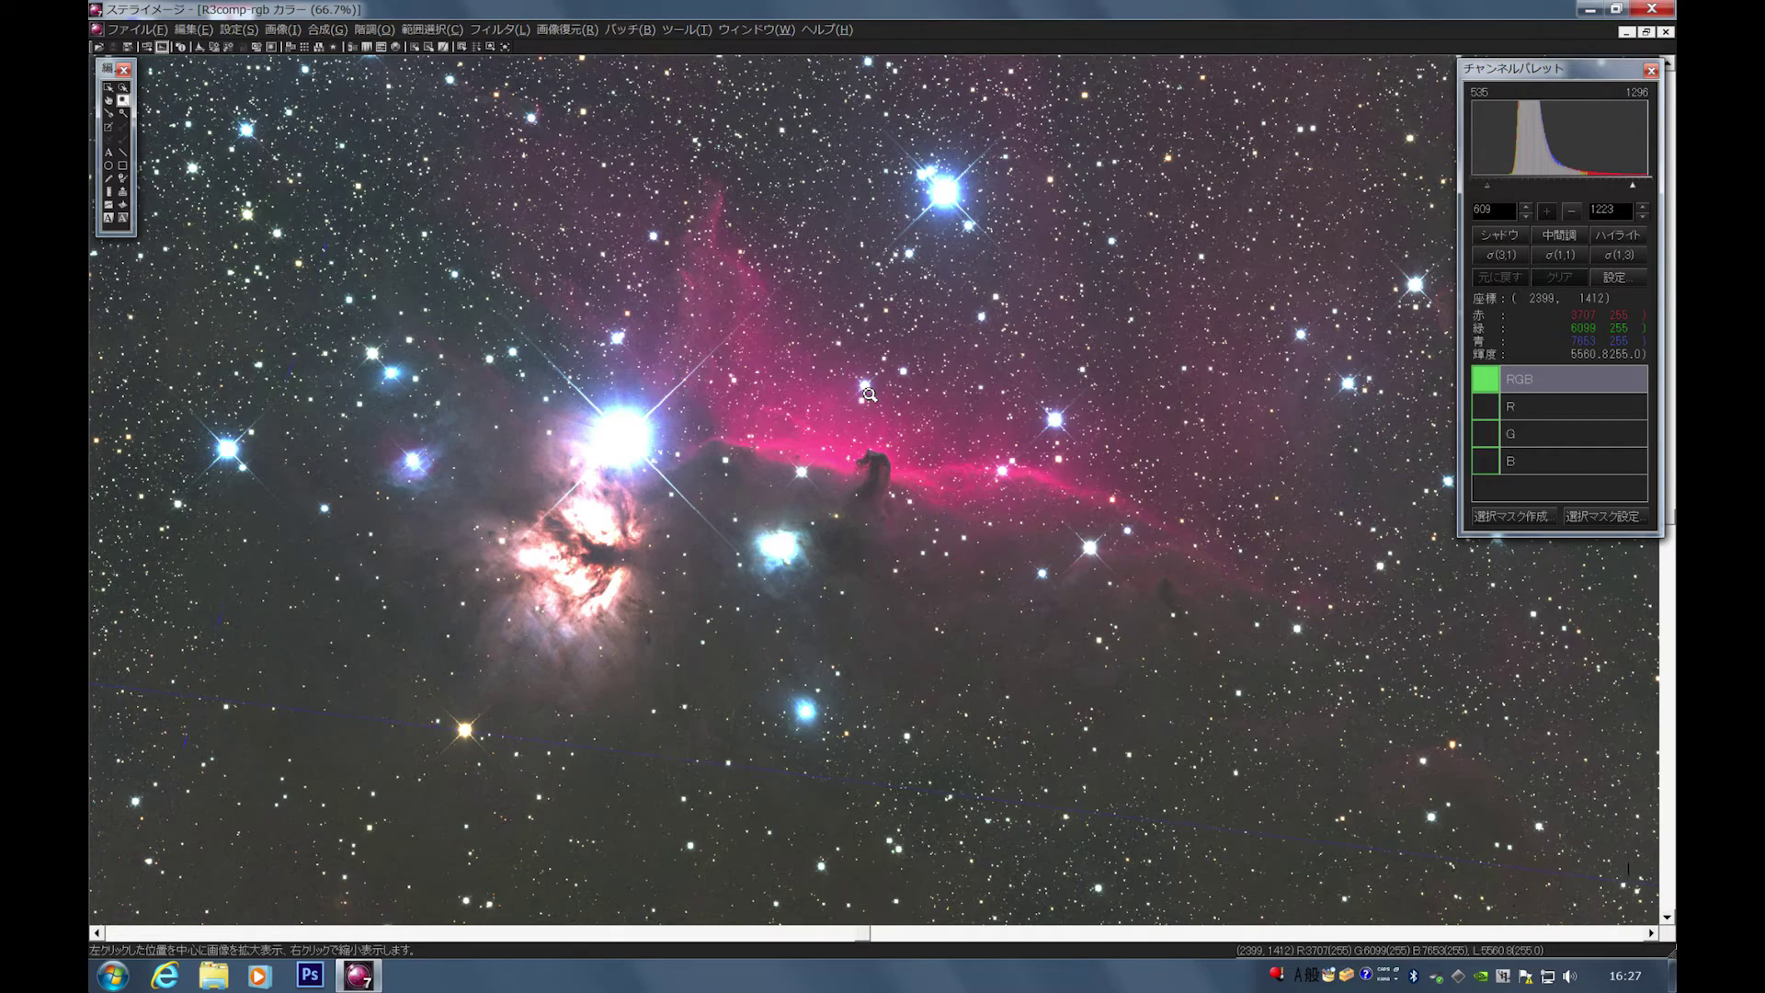
pyautogui.scroll(1, 869, 393)
pyautogui.scroll(-1, 869, 393)
pyautogui.scroll(1, 868, 394)
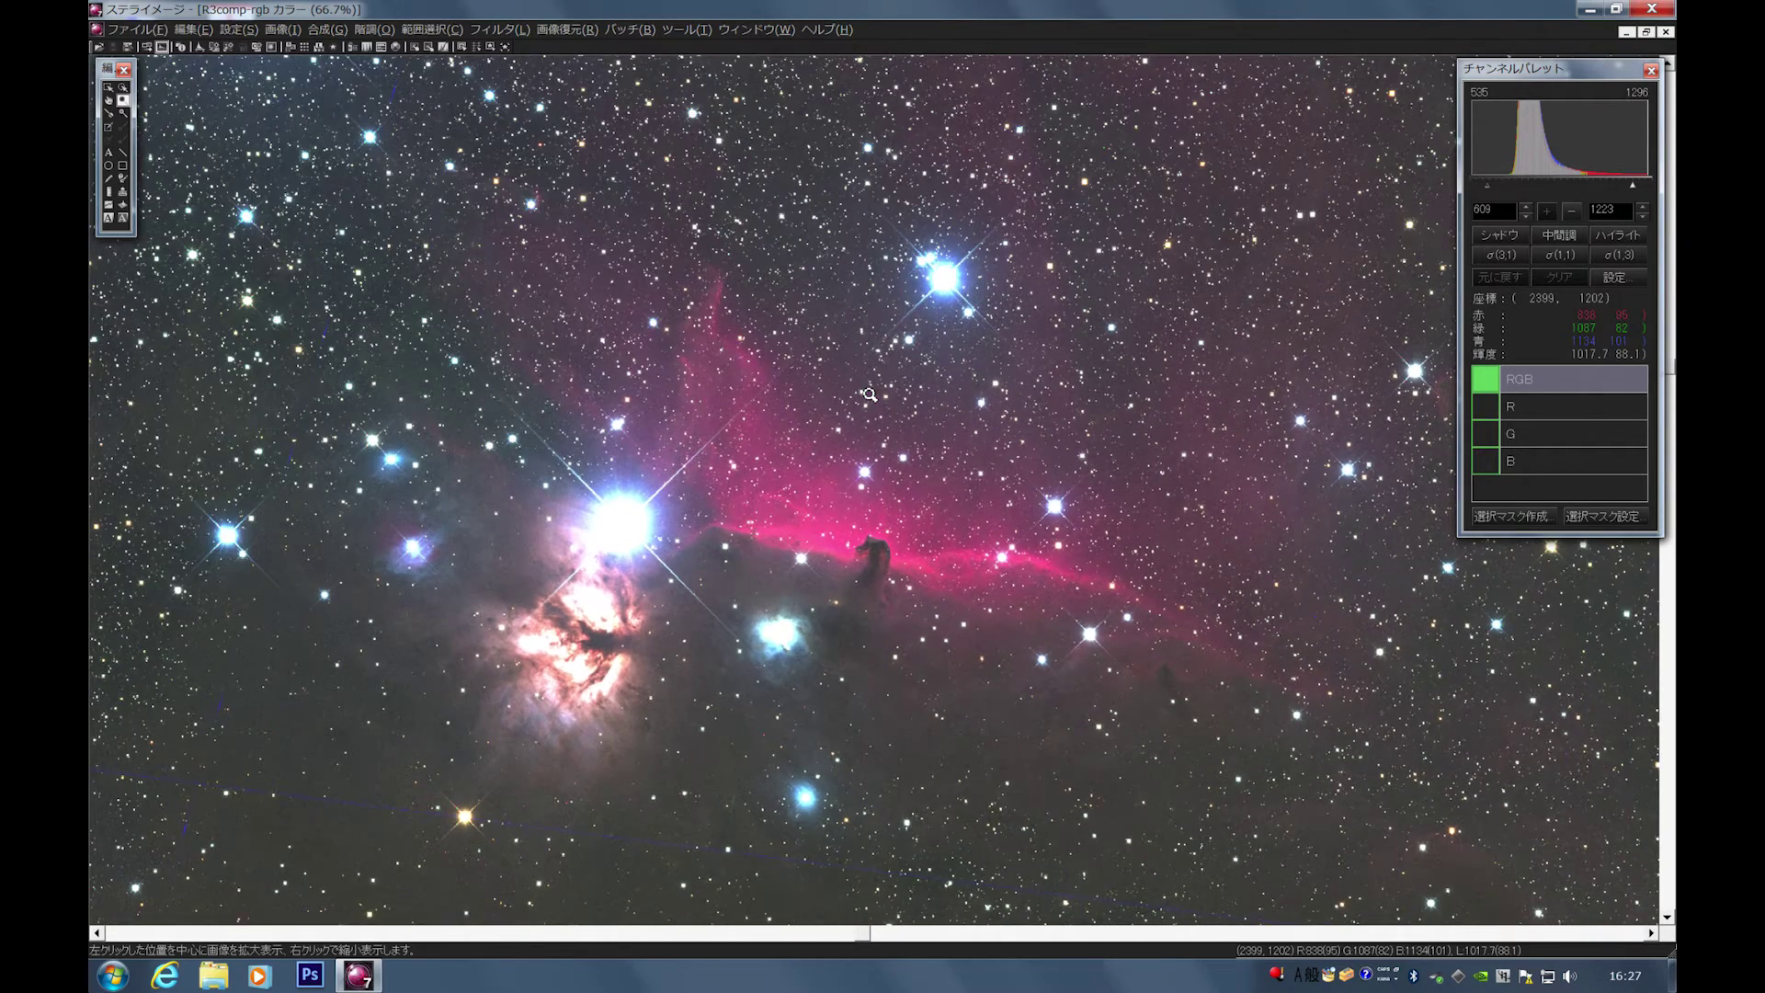
pyautogui.click(881, 550)
pyautogui.scroll(-1, 885, 555)
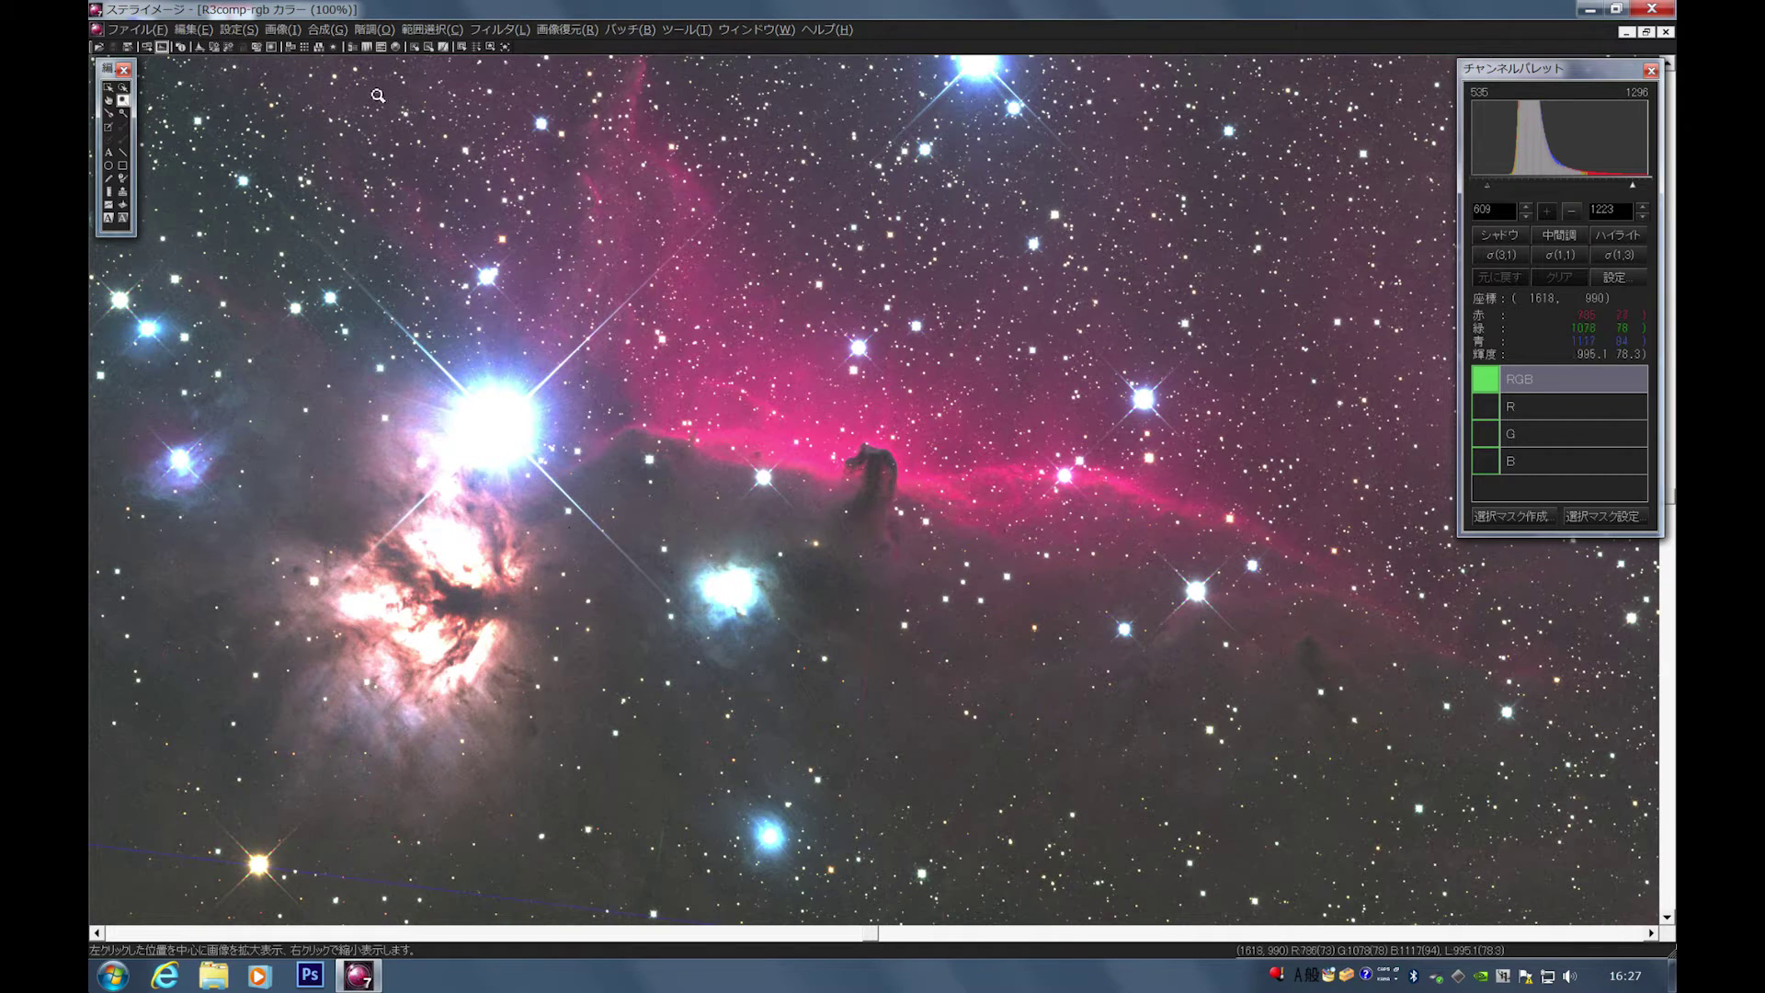
# Start デジタル現像/色彩強調/ガンマ調整 on the colour image and set the R, G and B colour enhancement masks to s.
pyautogui.click(374, 29)
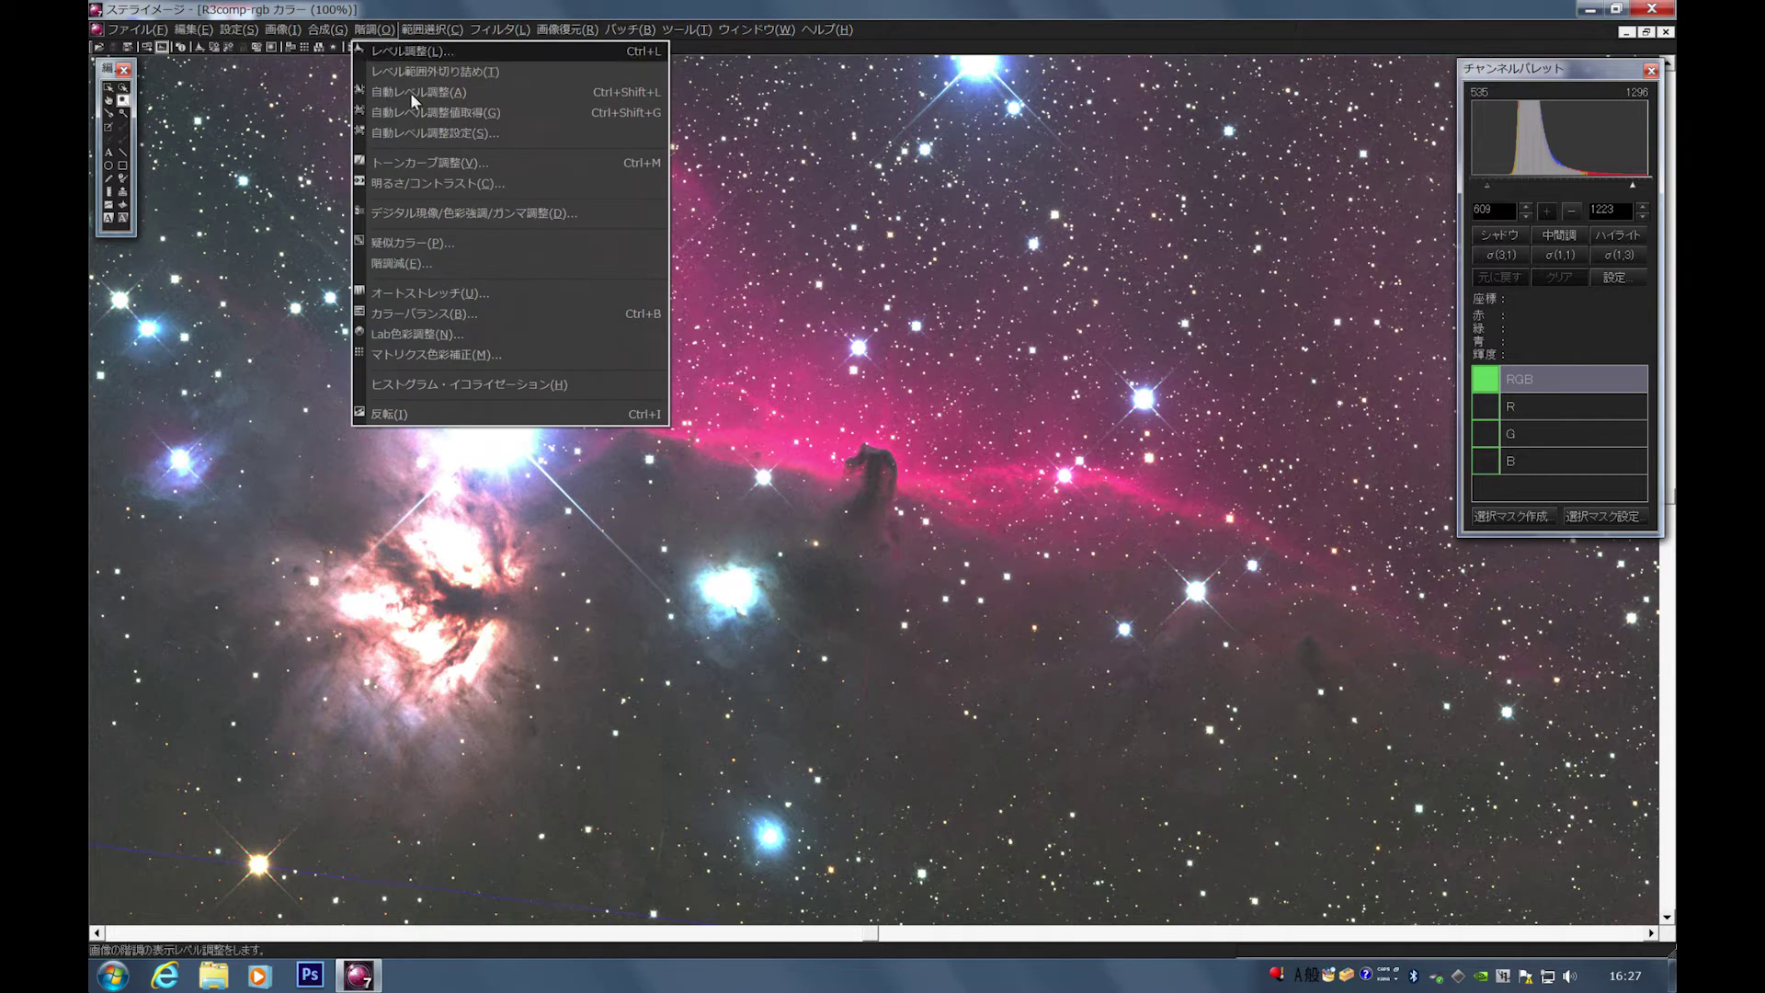
pyautogui.click(460, 212)
pyautogui.moveTo(1176, 328); pyautogui.dragTo(1297, 362)
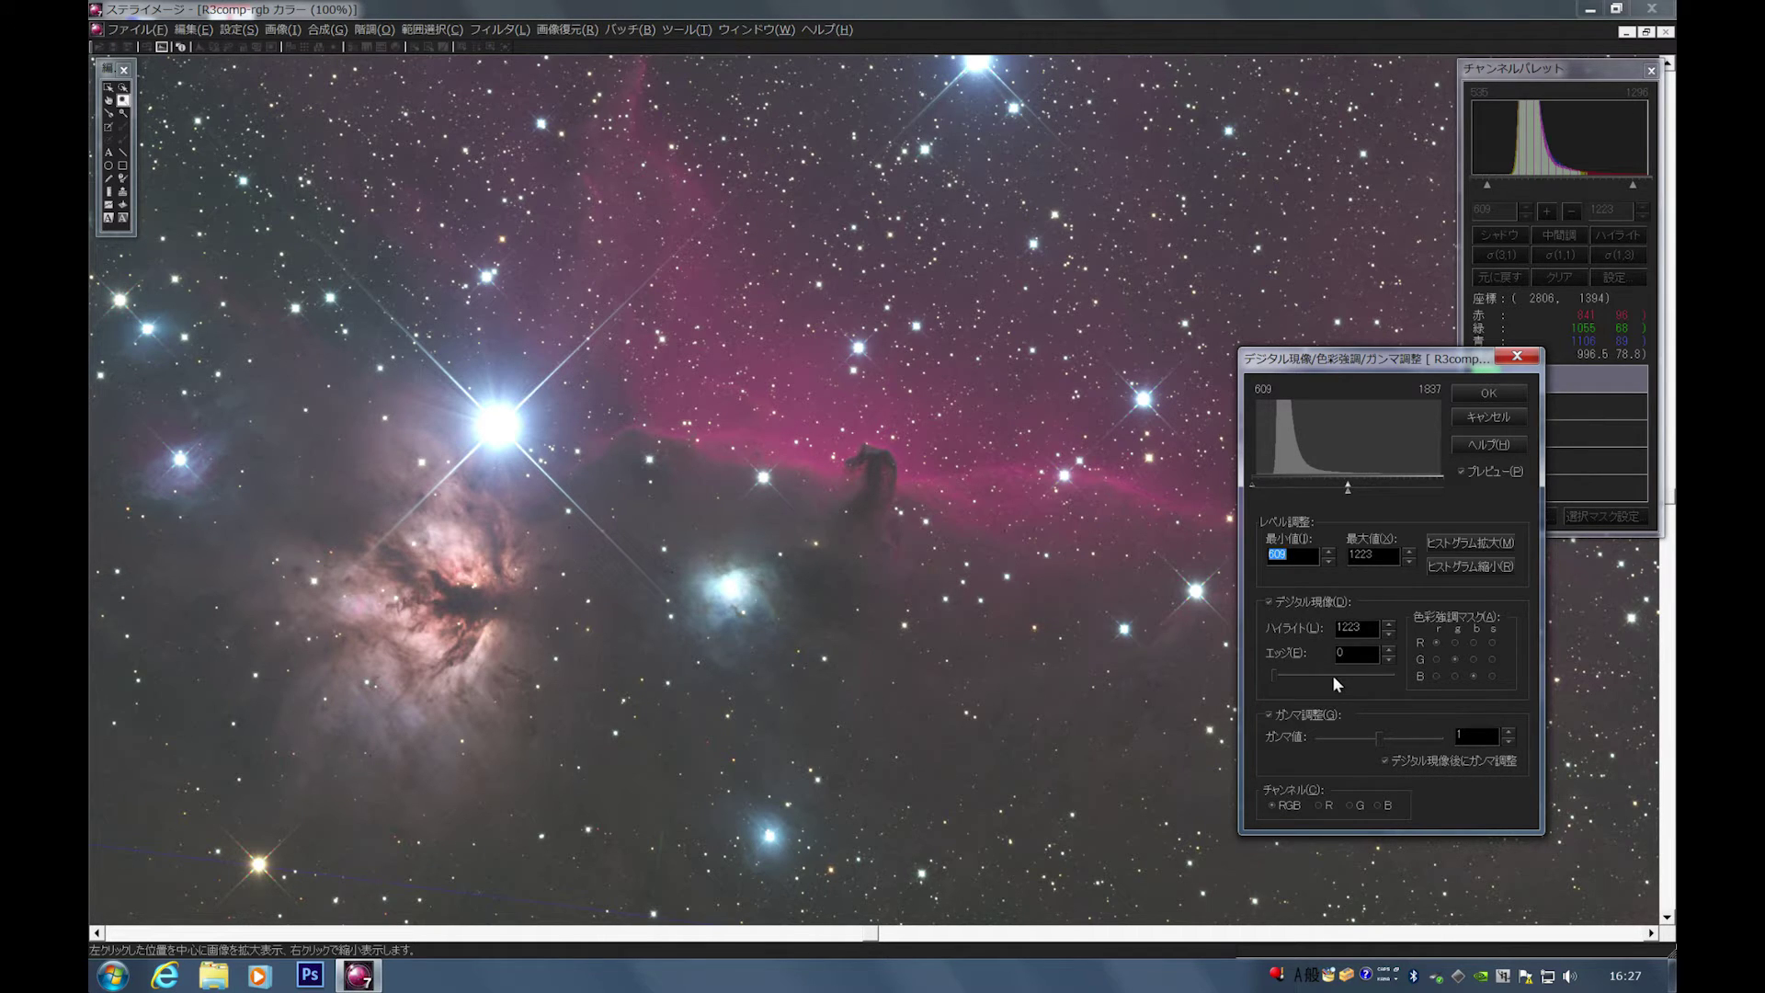
pyautogui.click(1492, 643)
pyautogui.click(1492, 659)
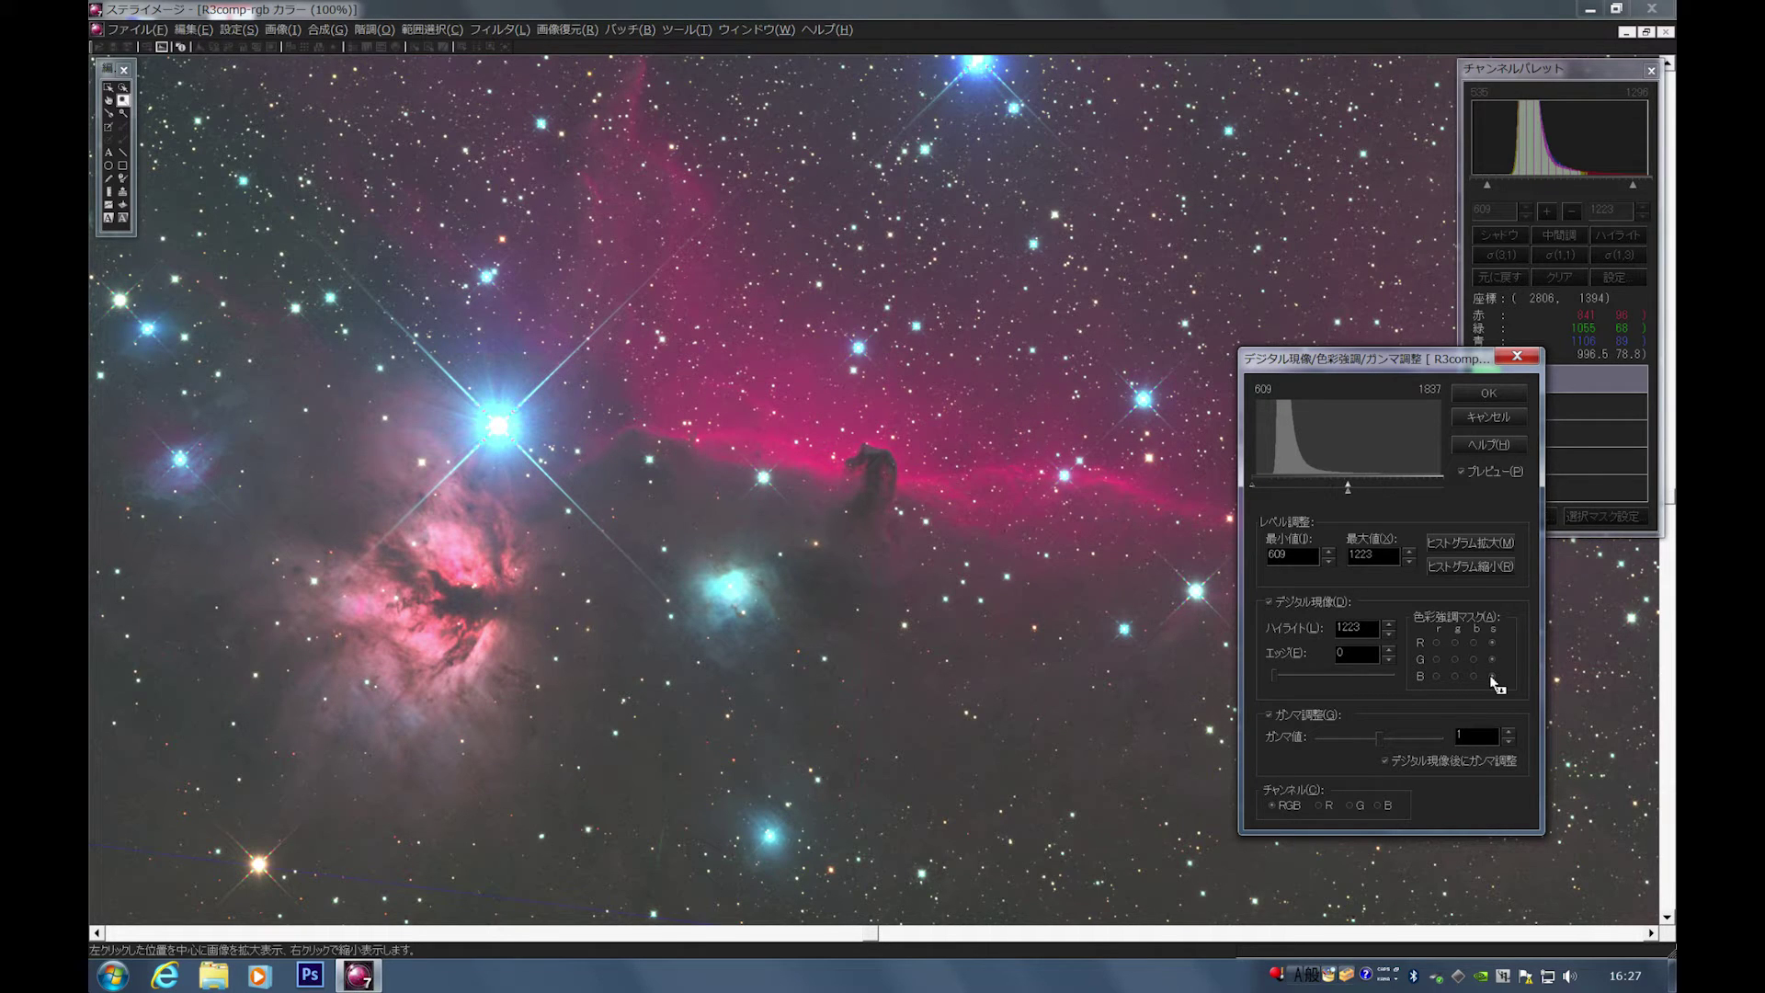
pyautogui.click(1492, 677)
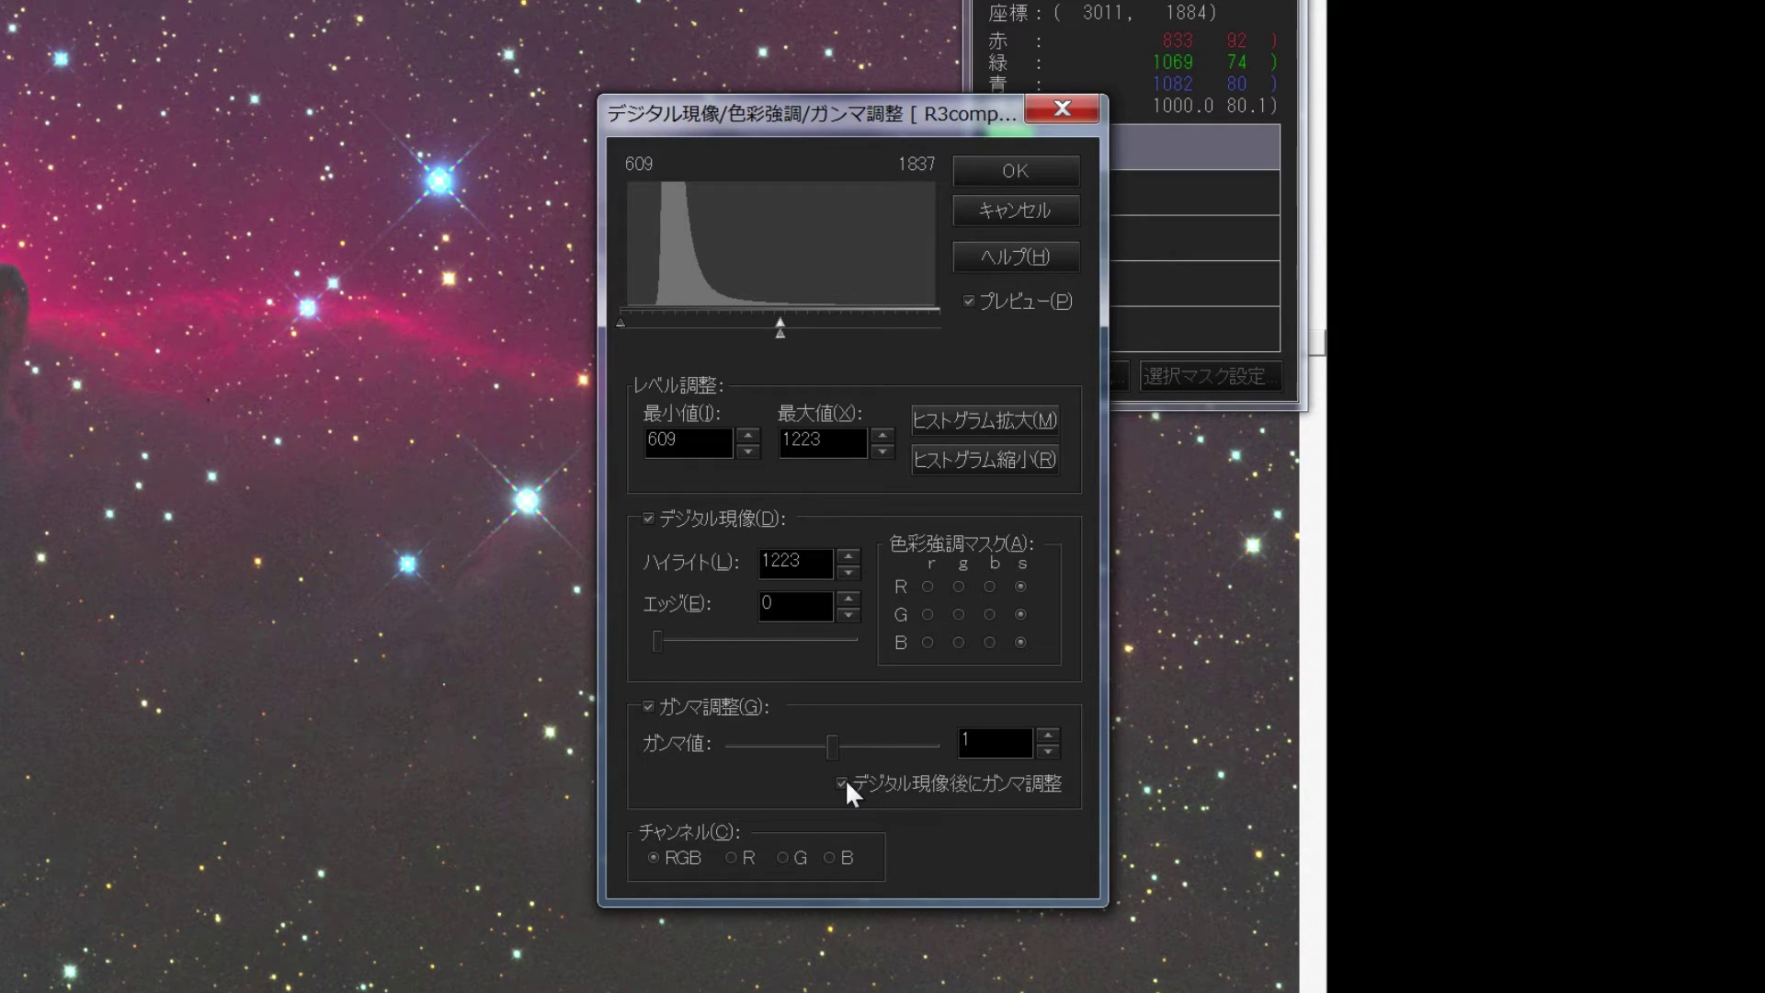
# Set the digital development gamma to 1.619, the highlight to 1388, and the levels to minimum 687 and maximum 1422.
pyautogui.click(833, 747)
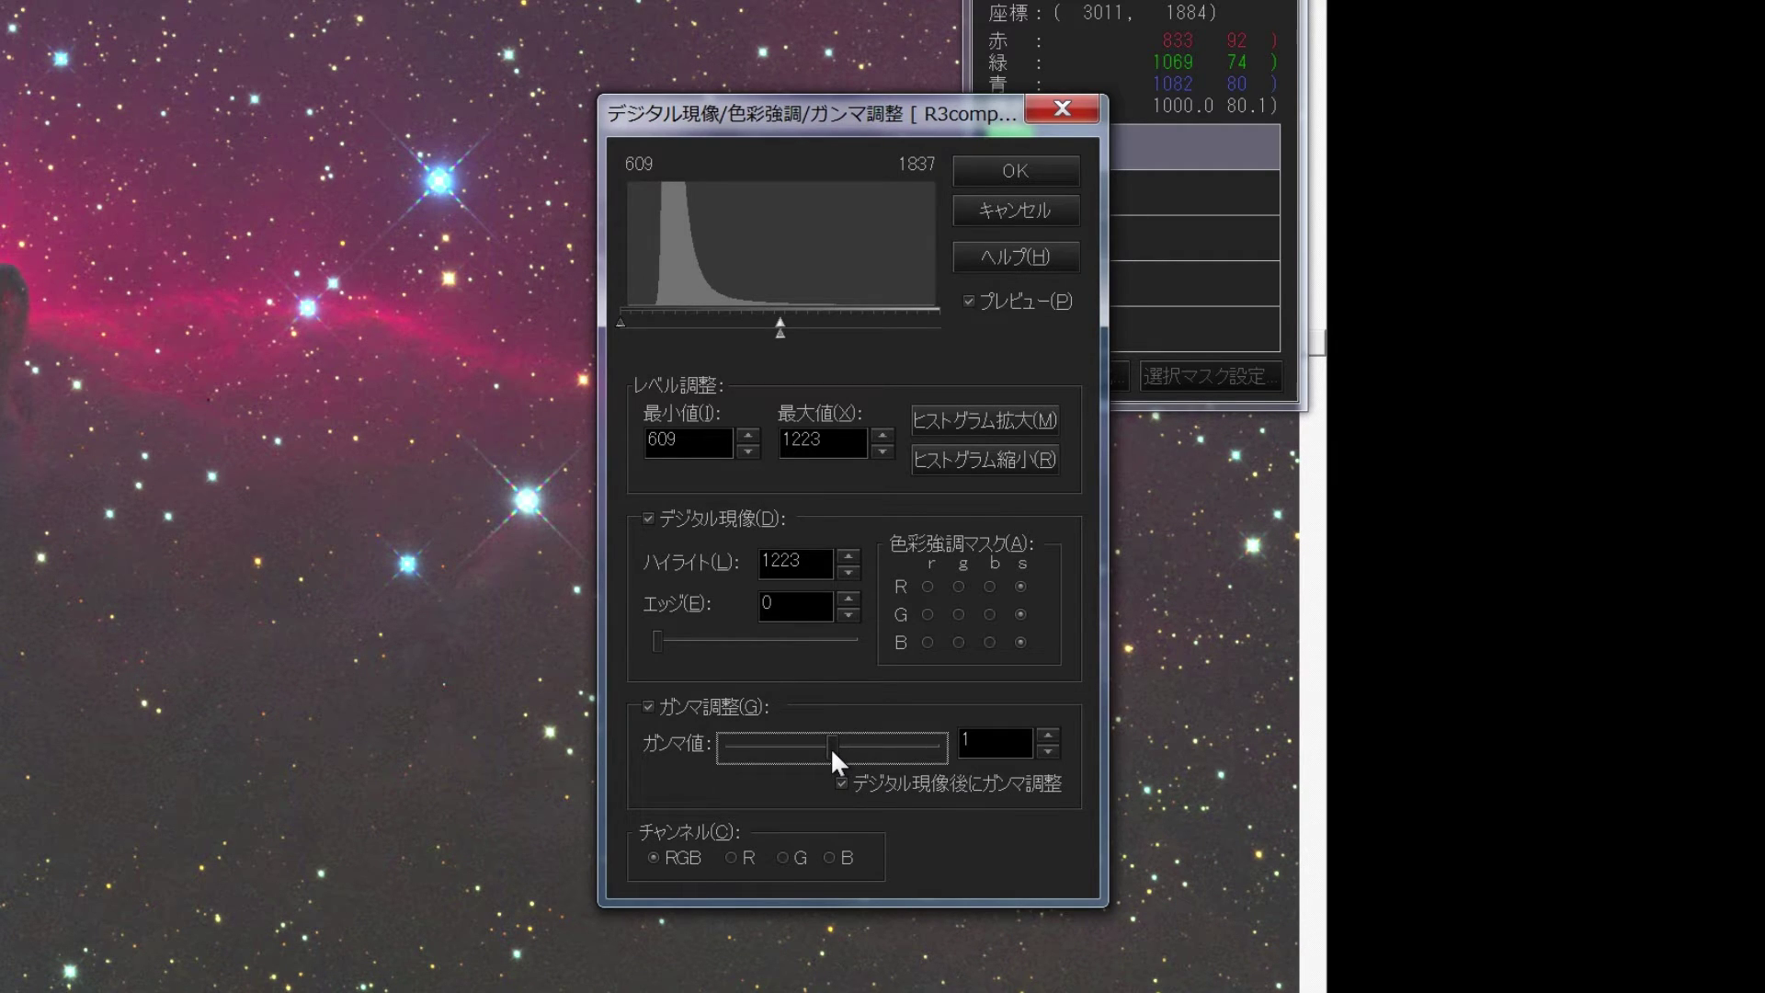
pyautogui.moveTo(833, 747)
pyautogui.mouseDown()
pyautogui.moveTo(809, 743)
pyautogui.moveTo(850, 747)
pyautogui.moveTo(800, 747)
pyautogui.moveTo(855, 746)
pyautogui.mouseUp()
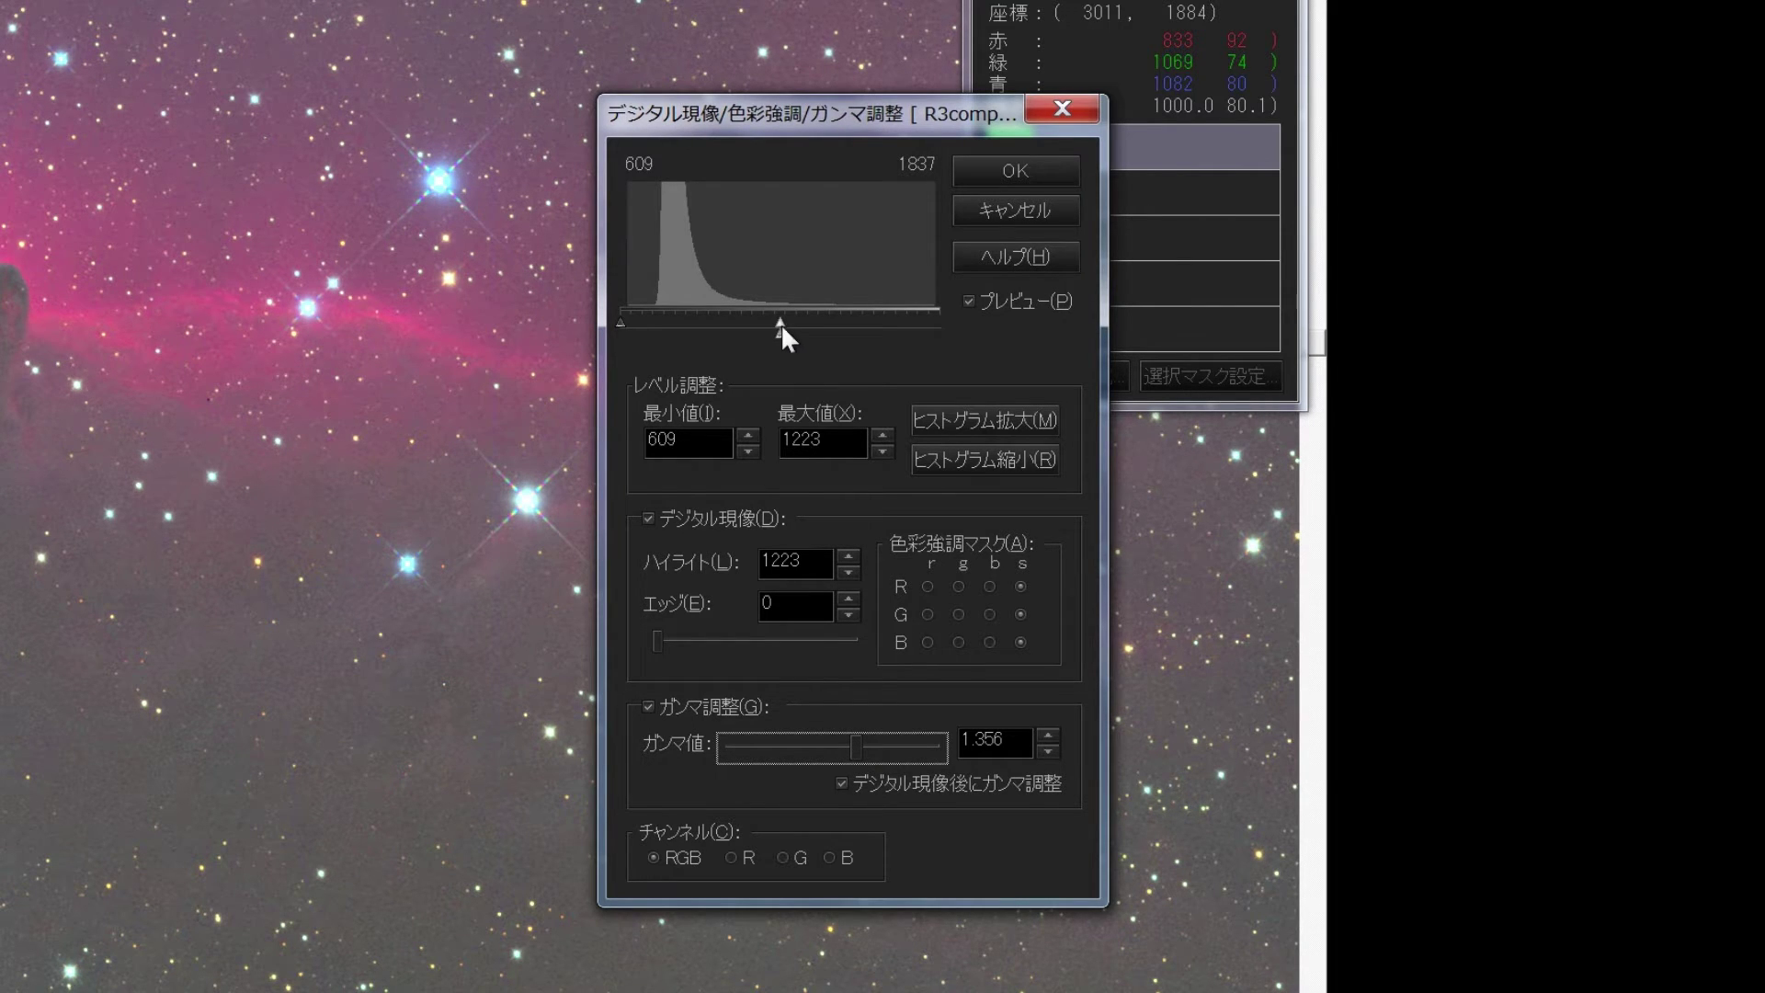
pyautogui.moveTo(780, 326); pyautogui.dragTo(822, 333)
pyautogui.moveTo(623, 323); pyautogui.dragTo(643, 324)
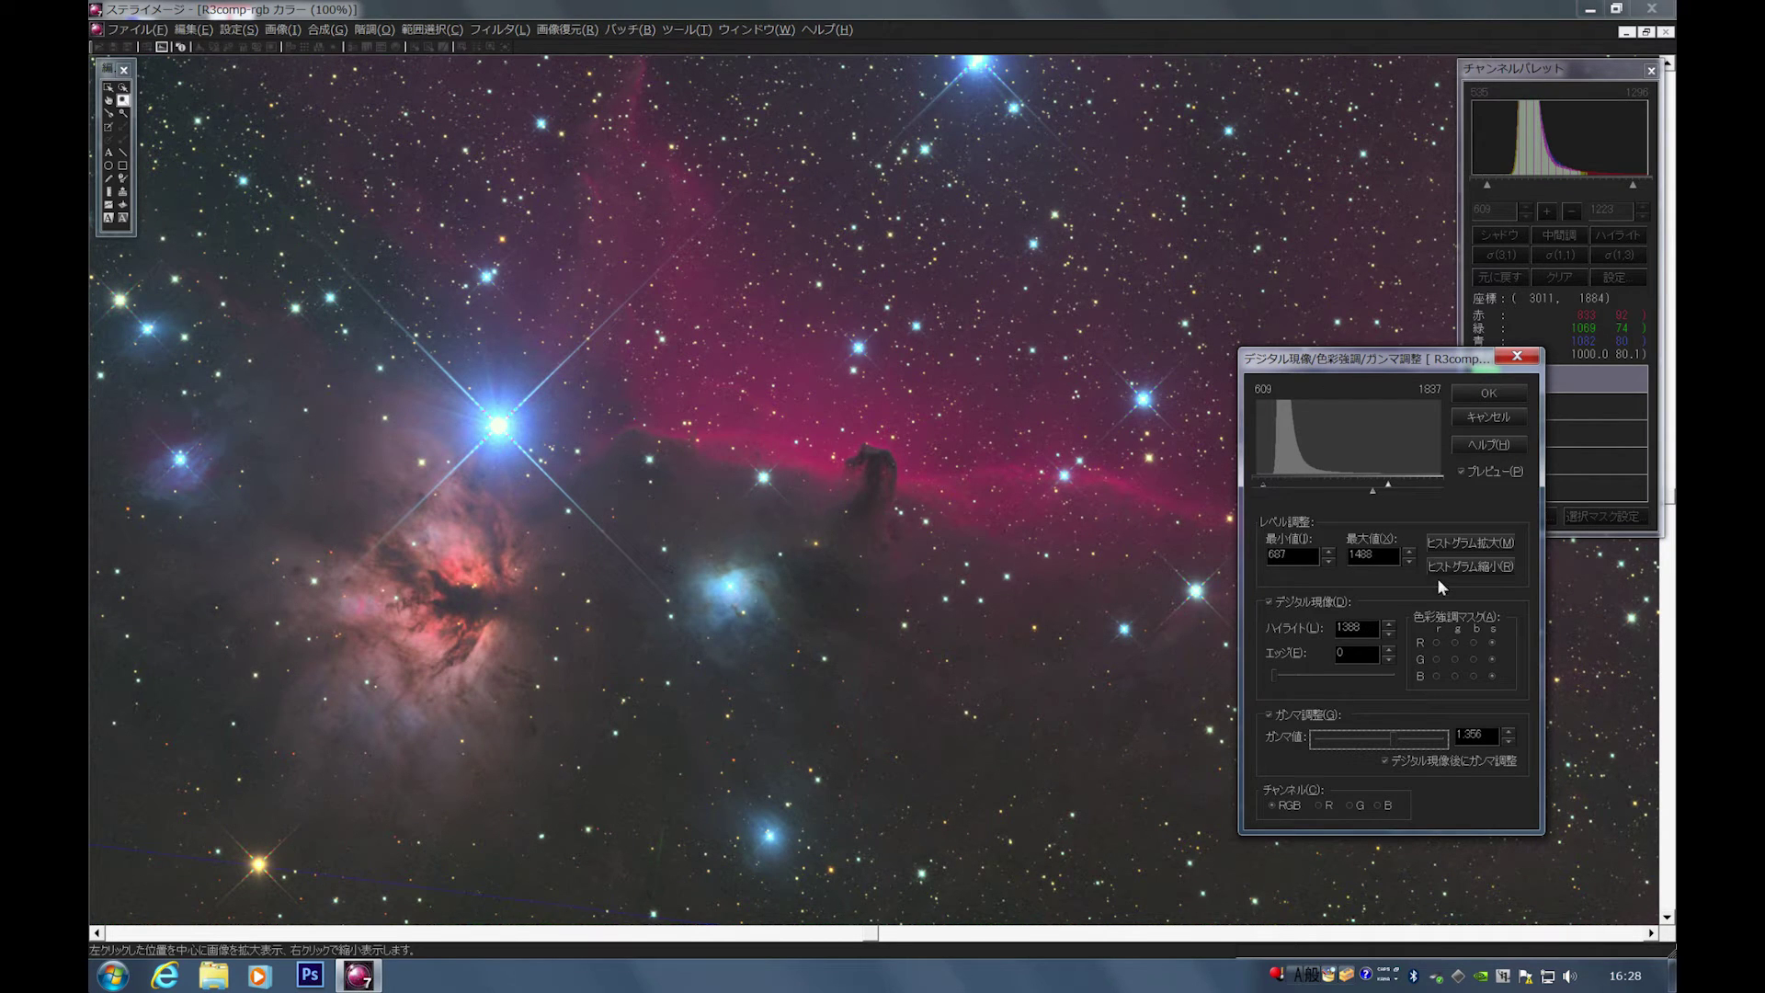
pyautogui.moveTo(1387, 484); pyautogui.dragTo(1378, 484)
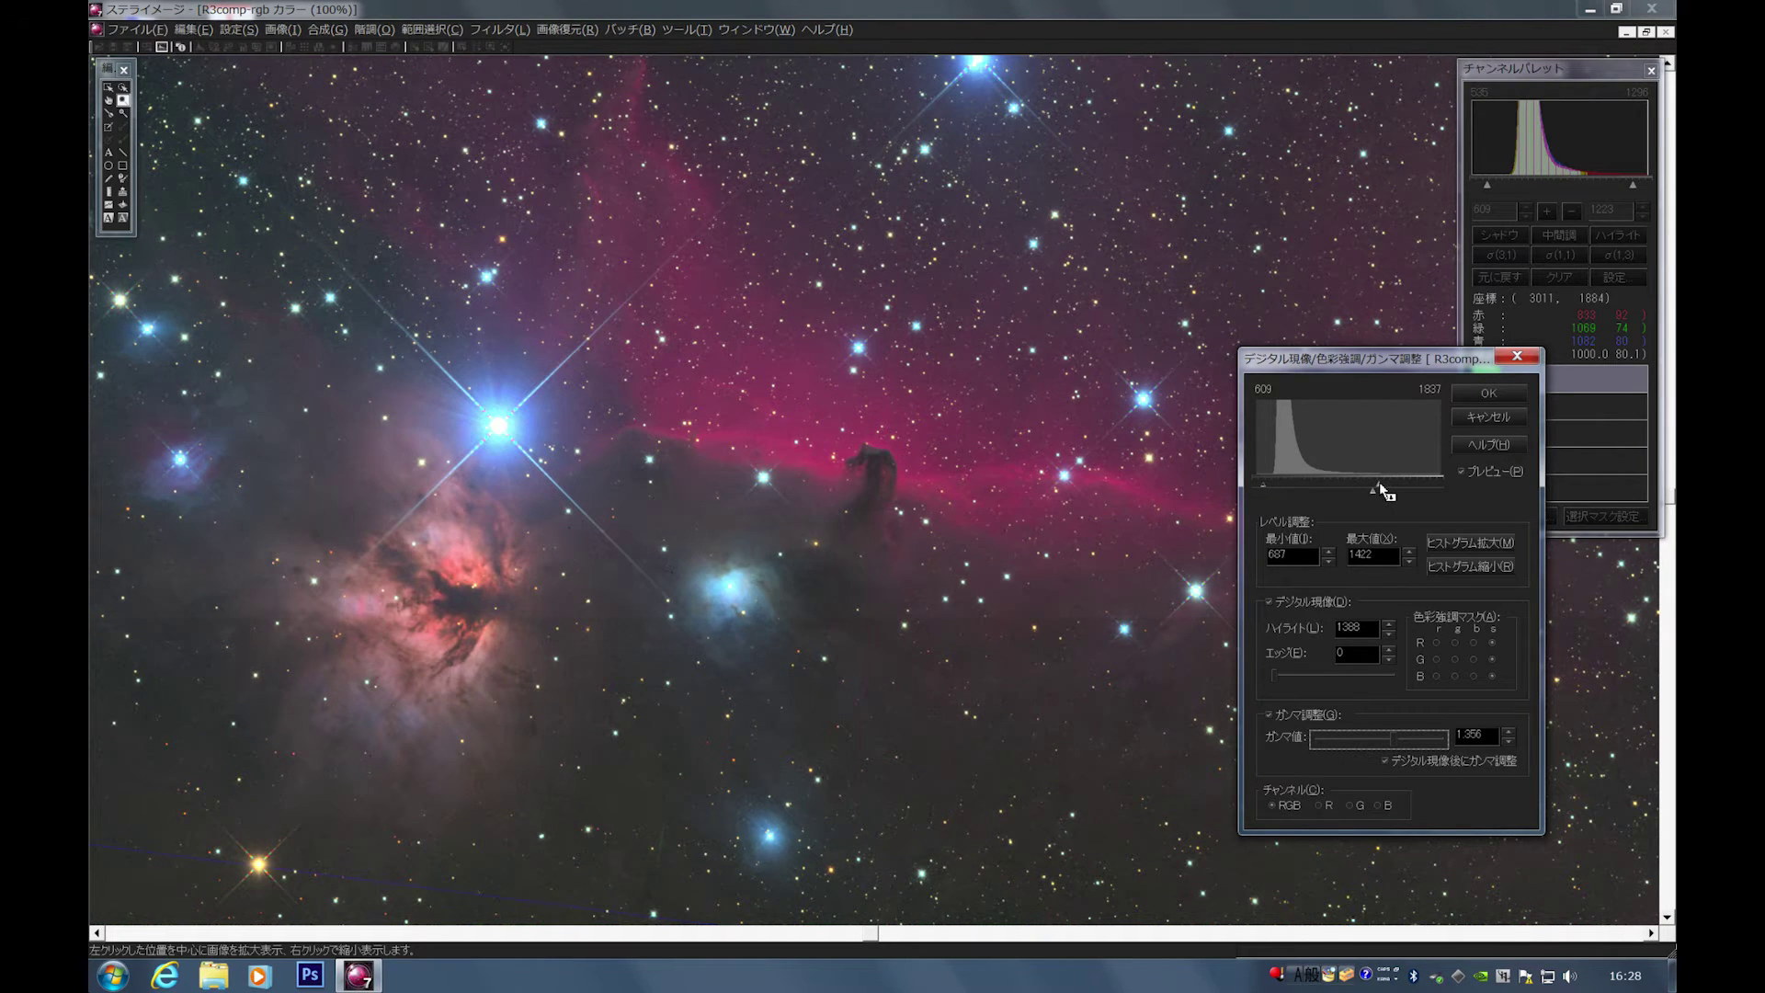
pyautogui.moveTo(1393, 740); pyautogui.dragTo(1404, 740)
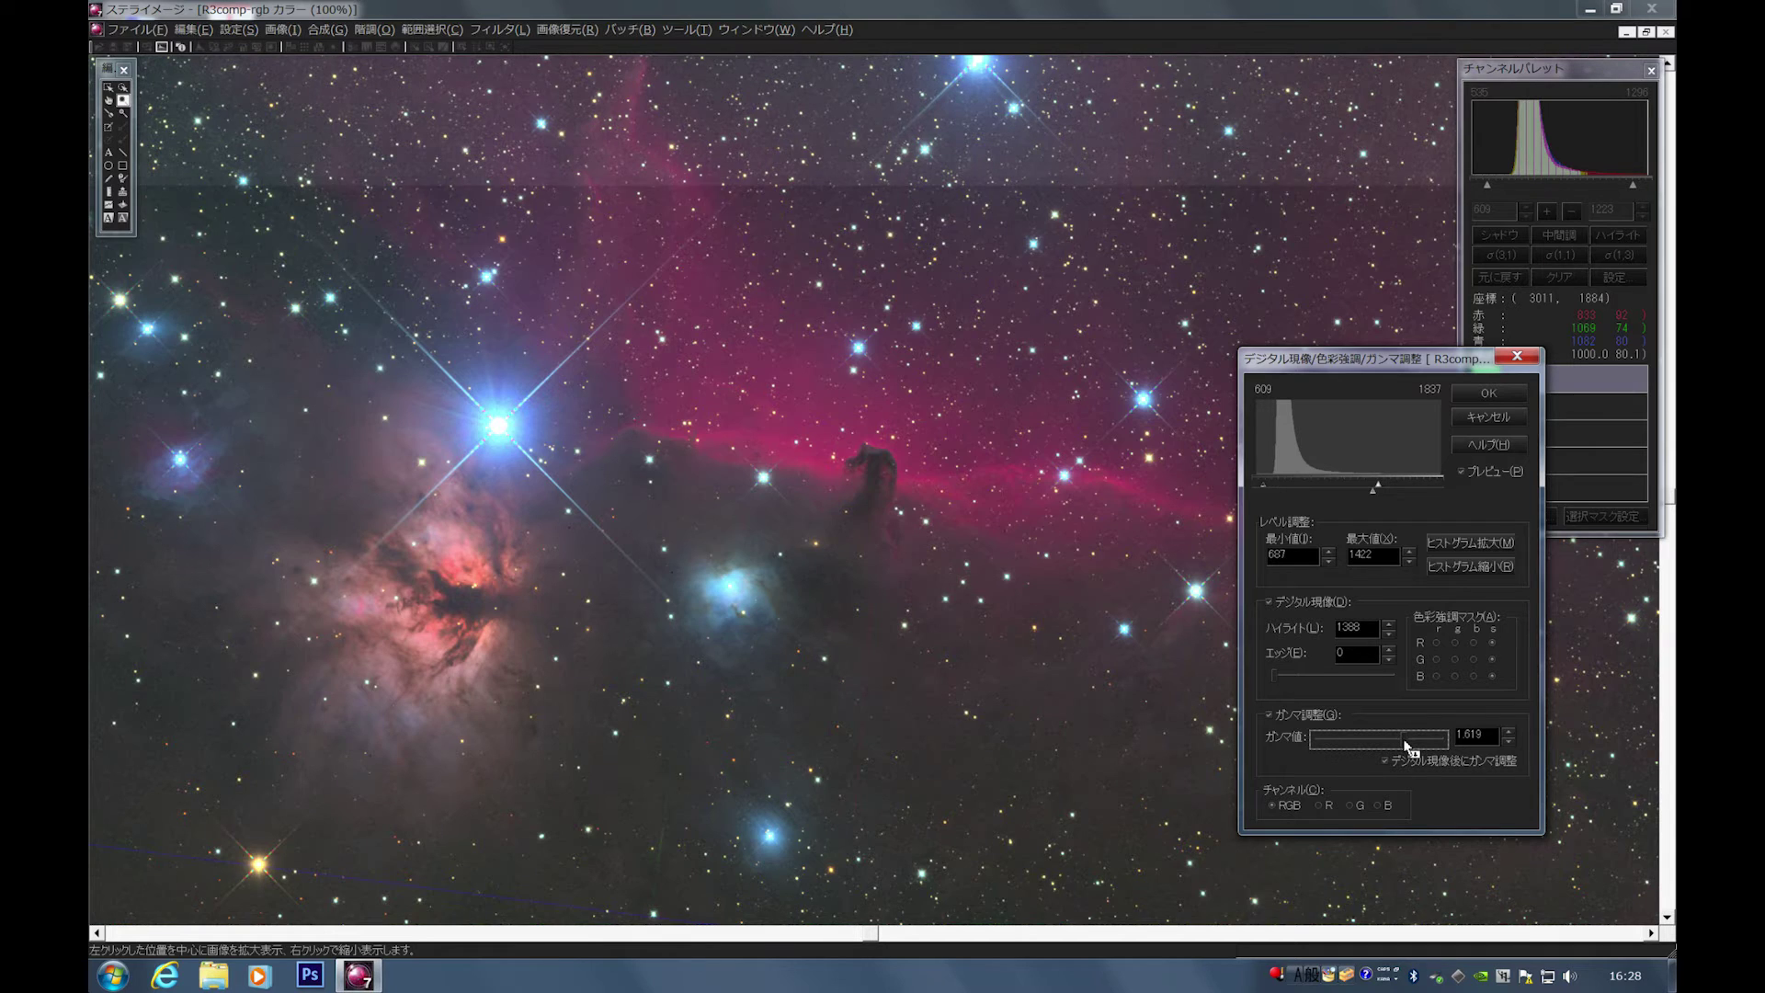
# Set the highlight to 1488 and the levels to minimum 698 and maximum 1463, and apply the digital development.
pyautogui.moveTo(1377, 484); pyautogui.dragTo(1402, 485)
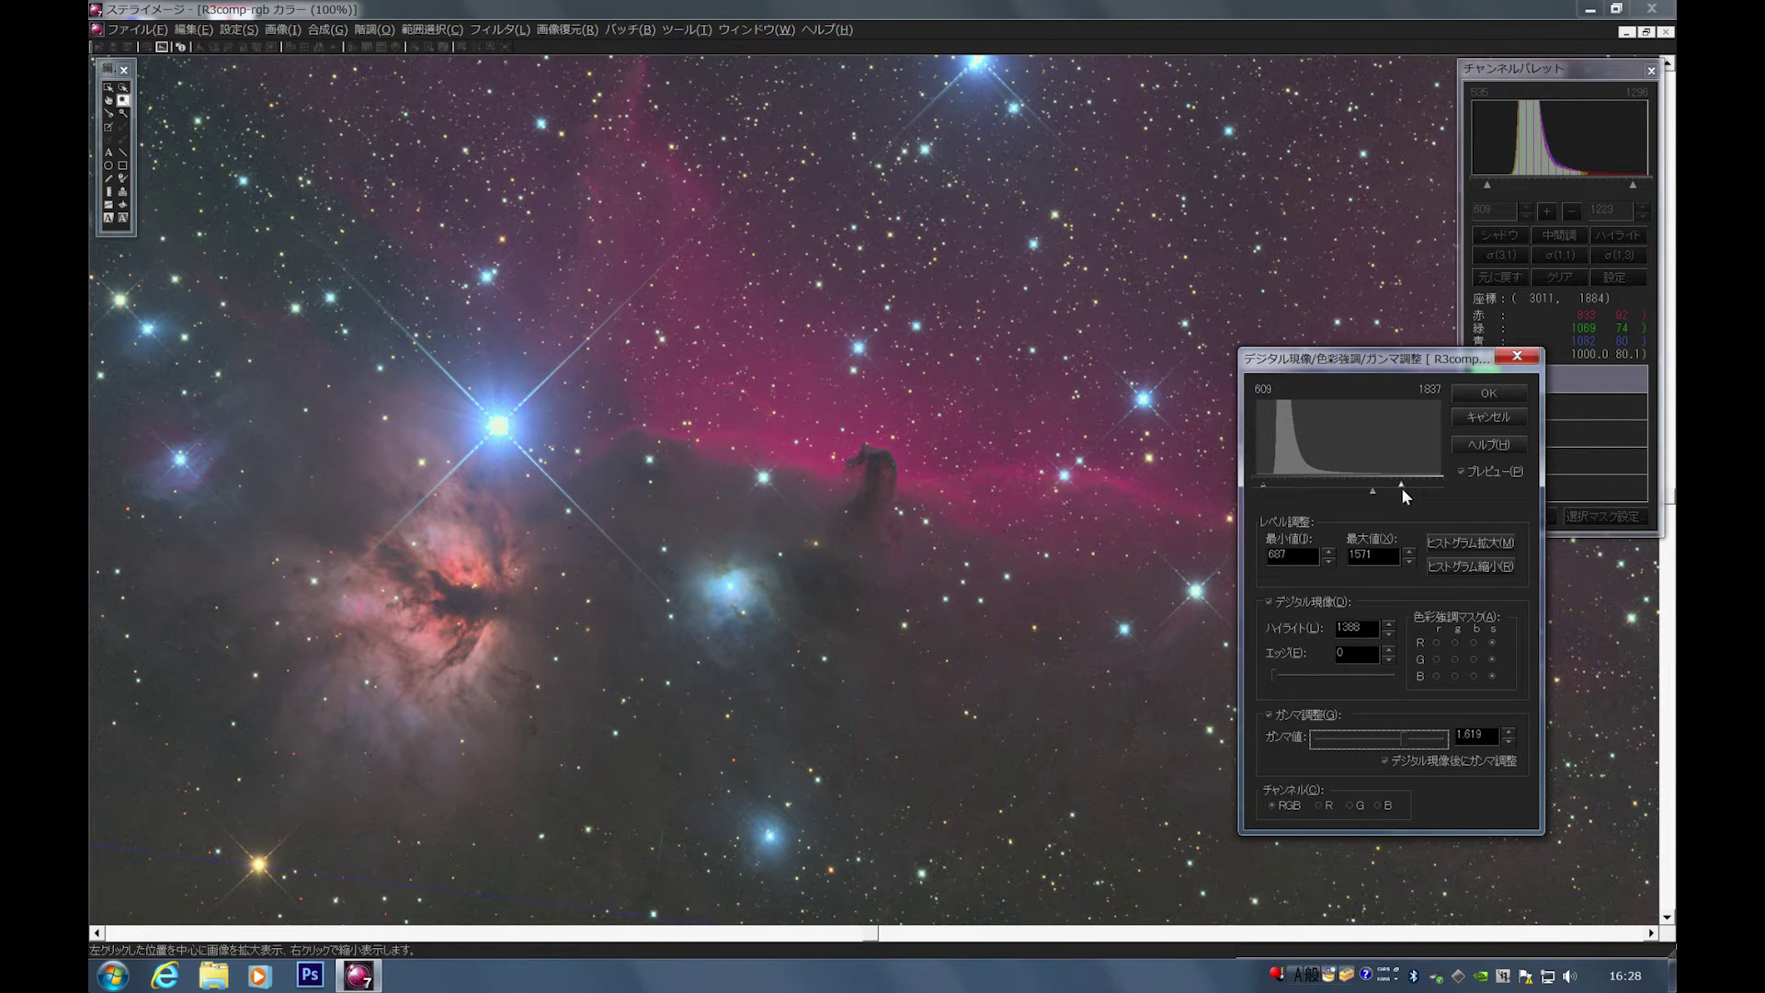
pyautogui.moveTo(1372, 490); pyautogui.dragTo(1396, 493)
pyautogui.click(1439, 542)
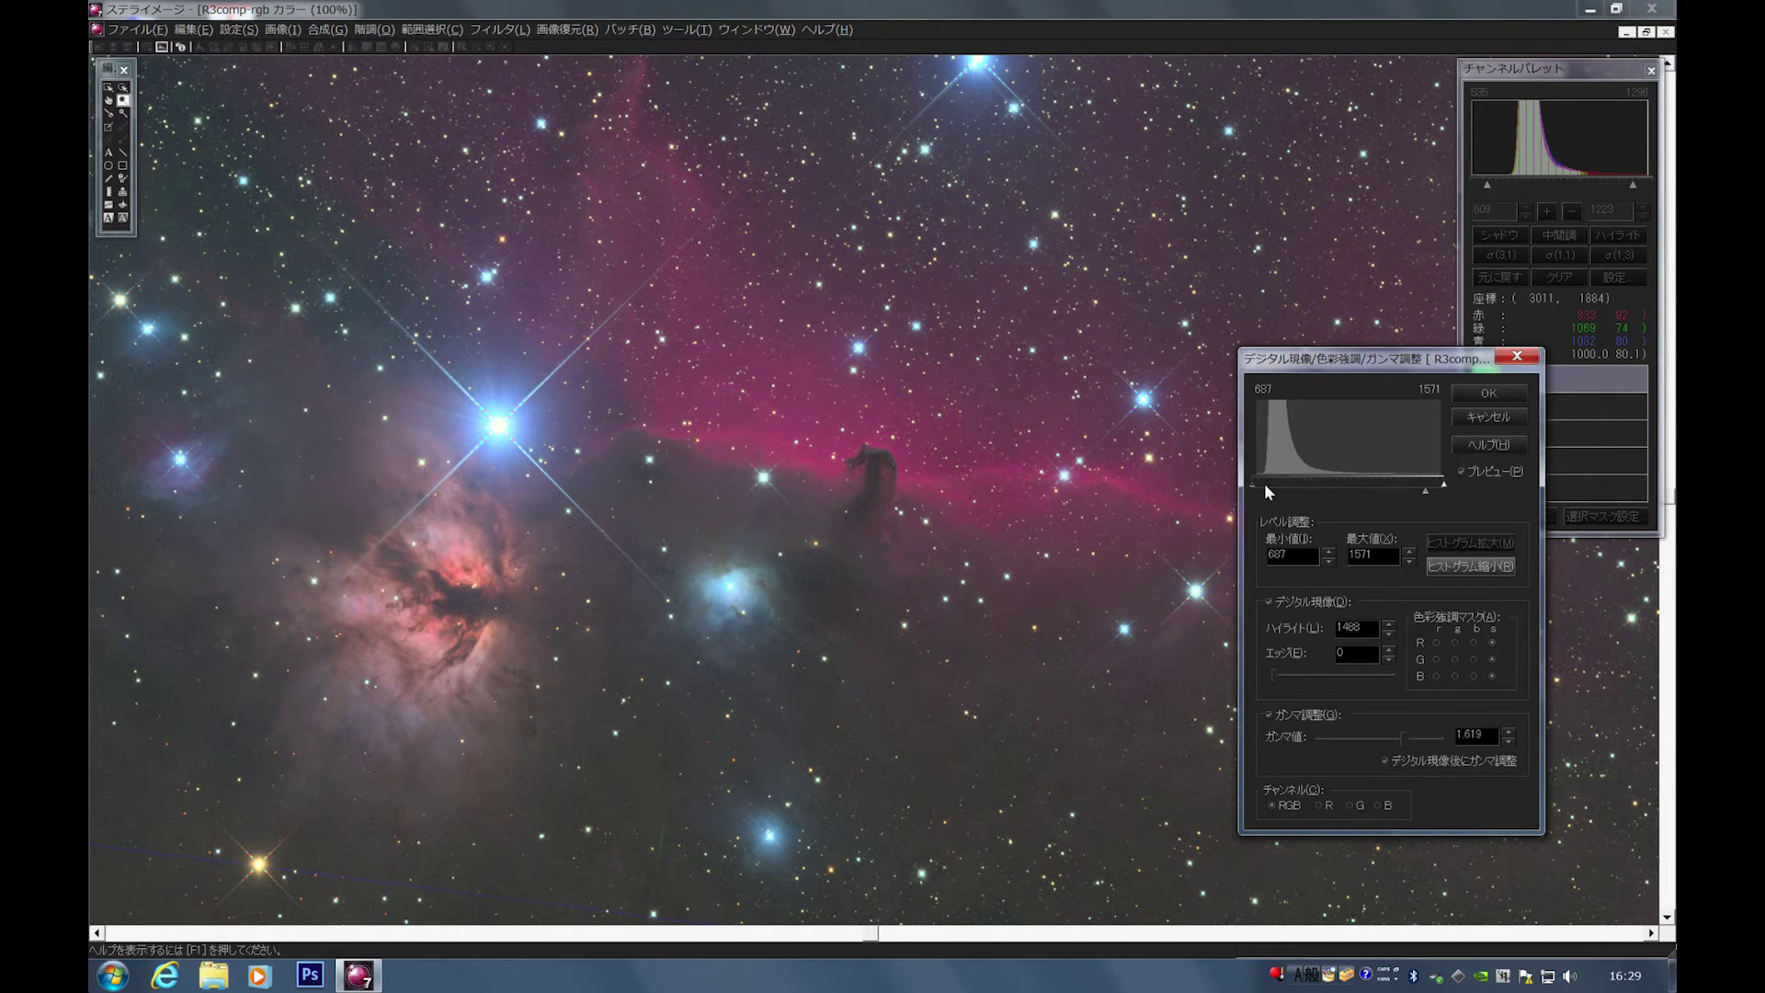
pyautogui.moveTo(1254, 484); pyautogui.dragTo(1256, 482)
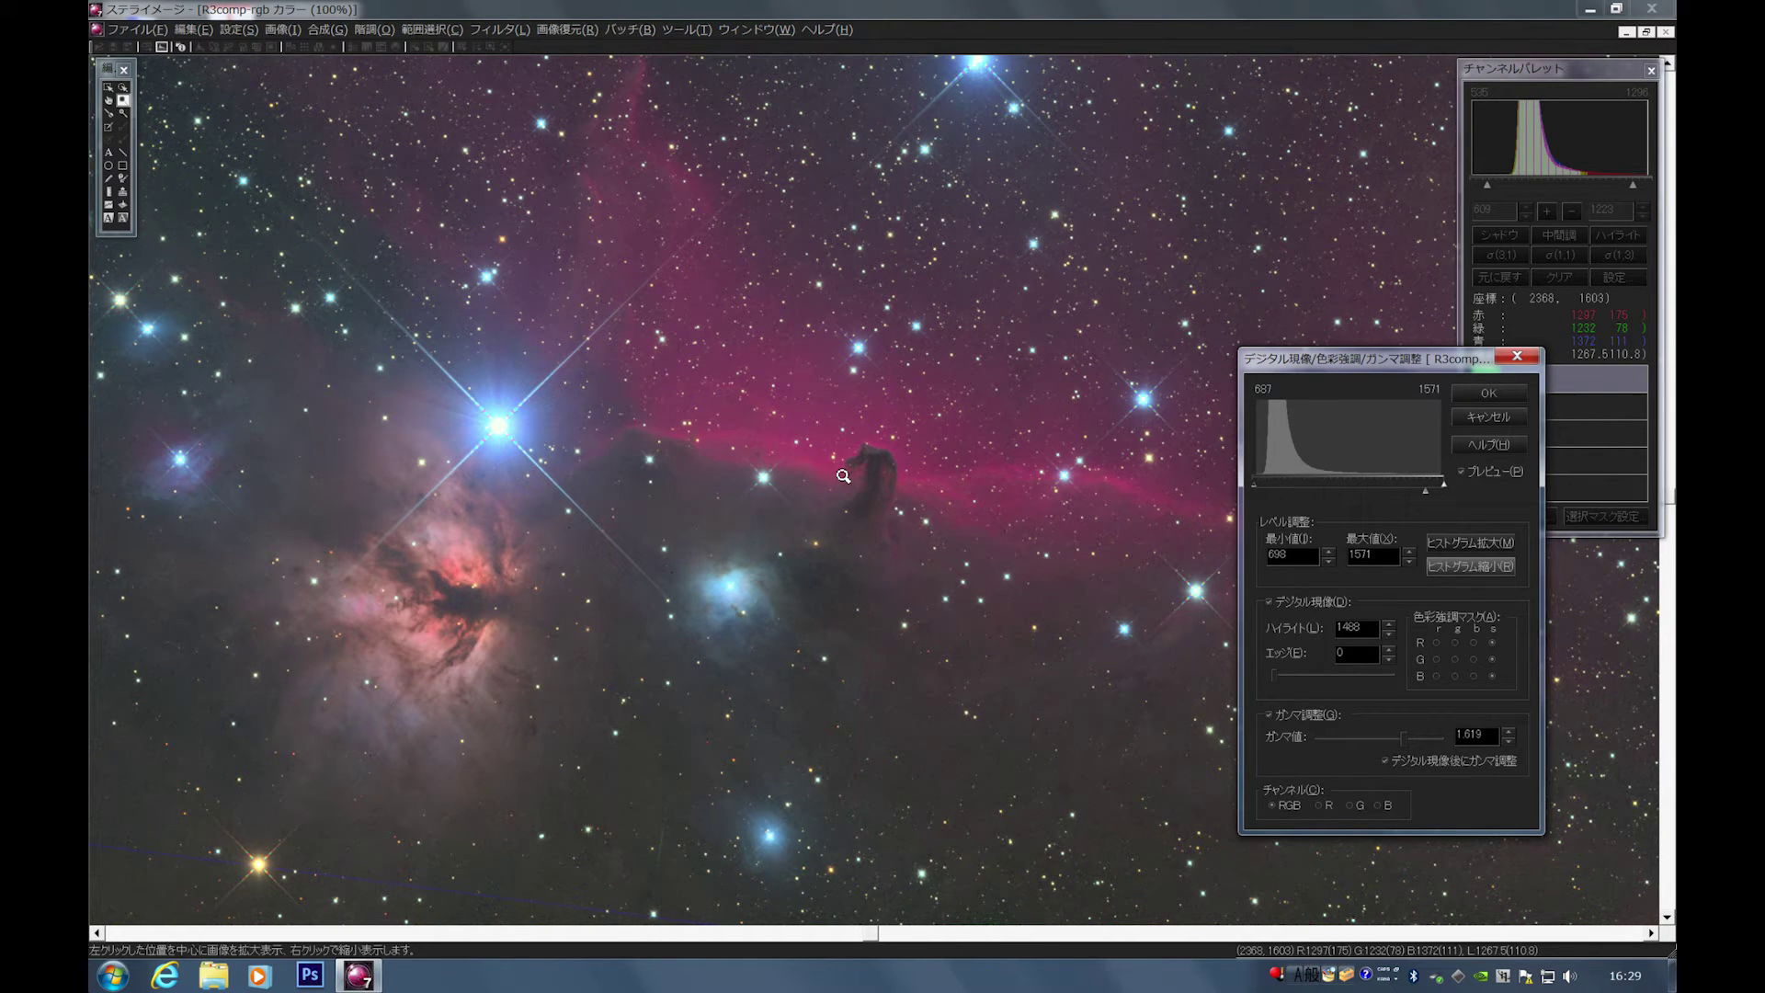
pyautogui.moveTo(1445, 489); pyautogui.dragTo(1424, 490)
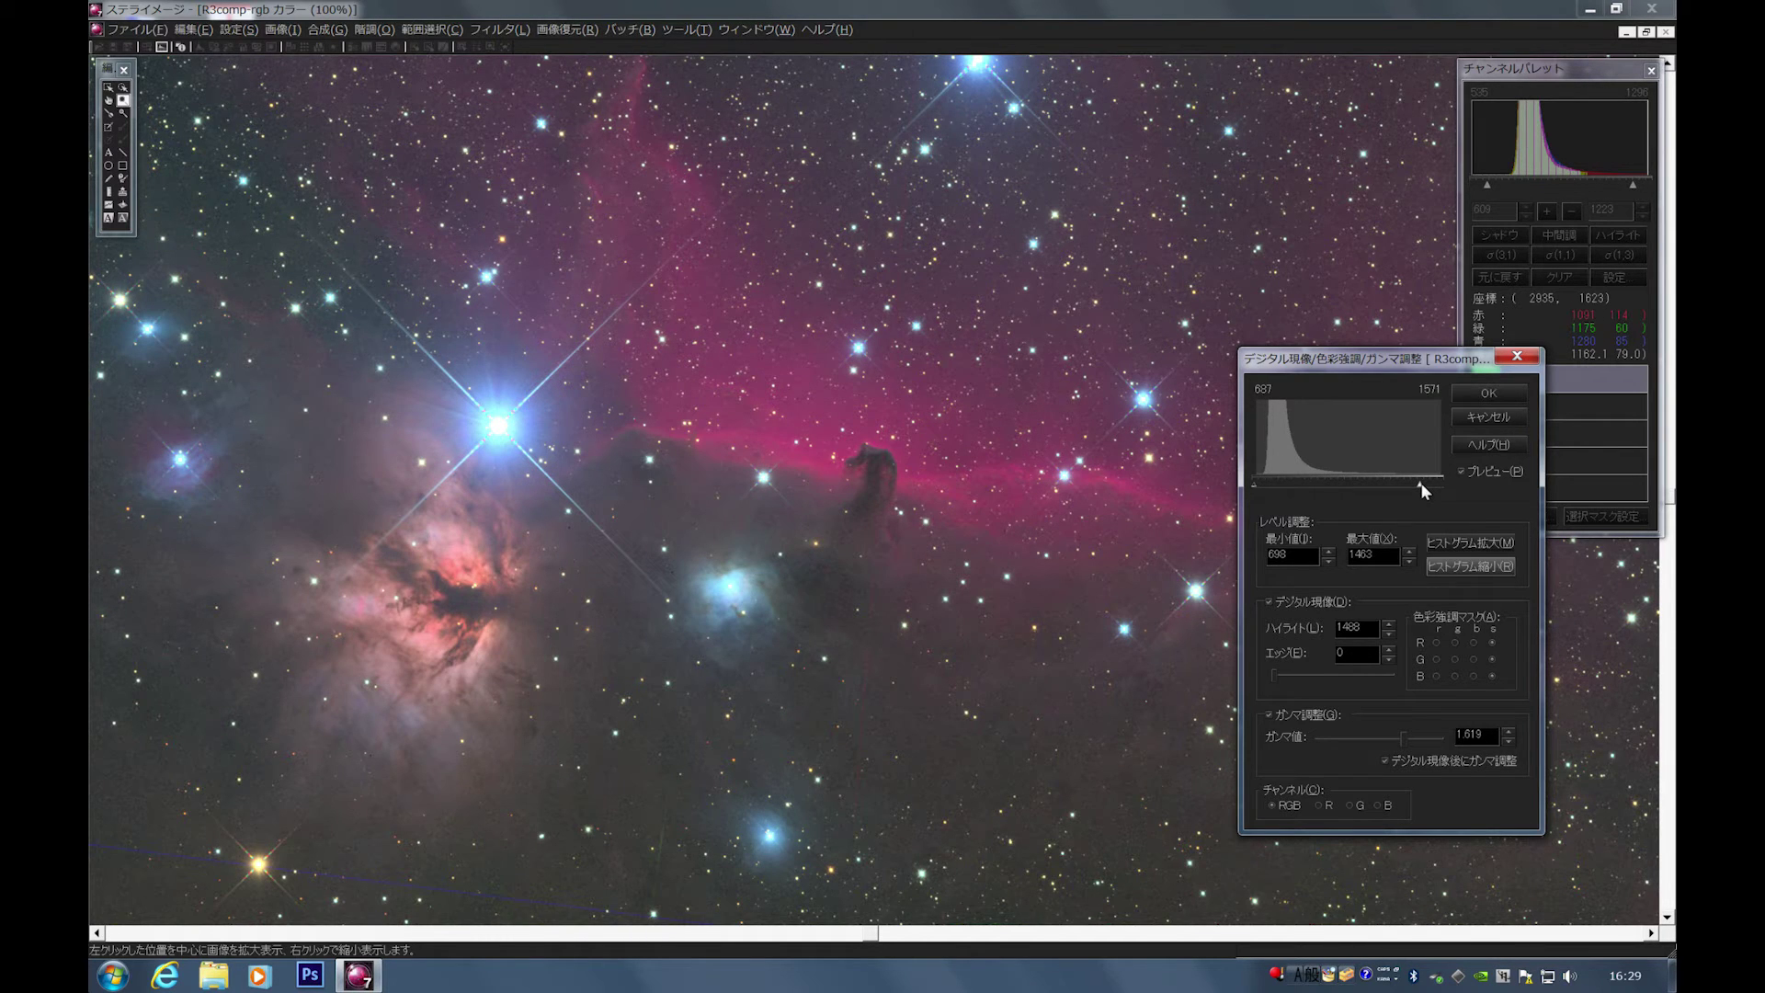
pyautogui.click(1469, 390)
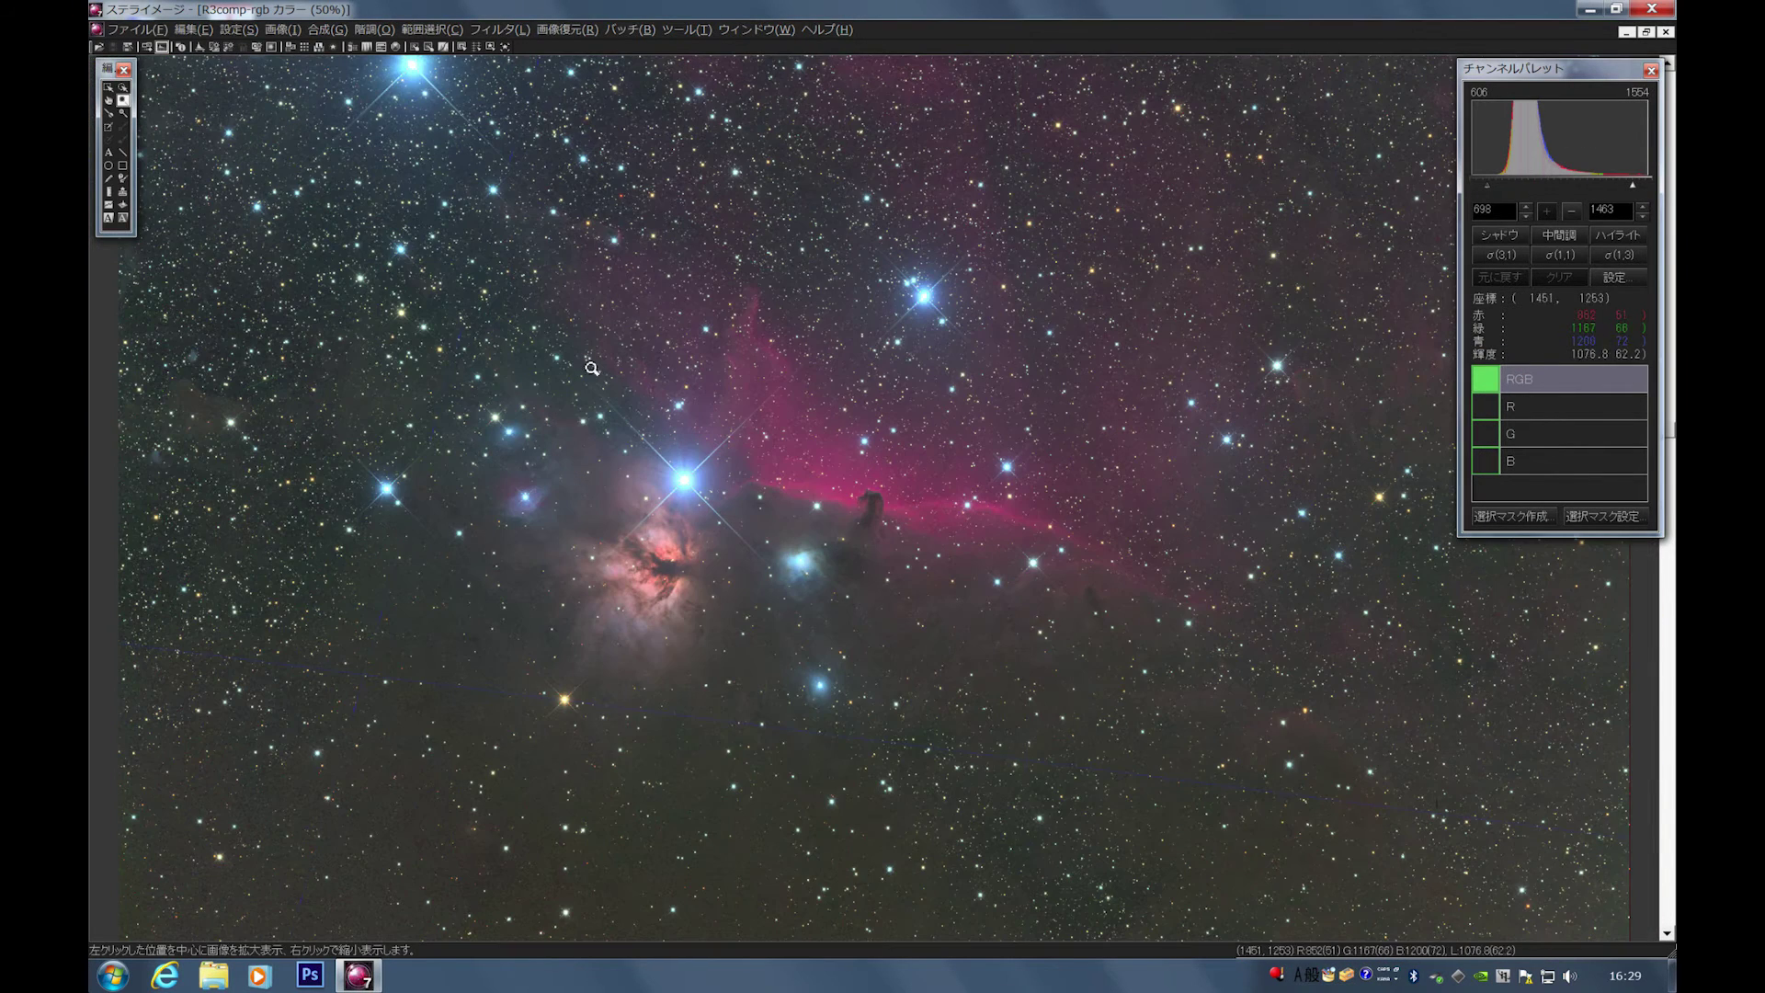
pyautogui.rightClick(1035, 434)
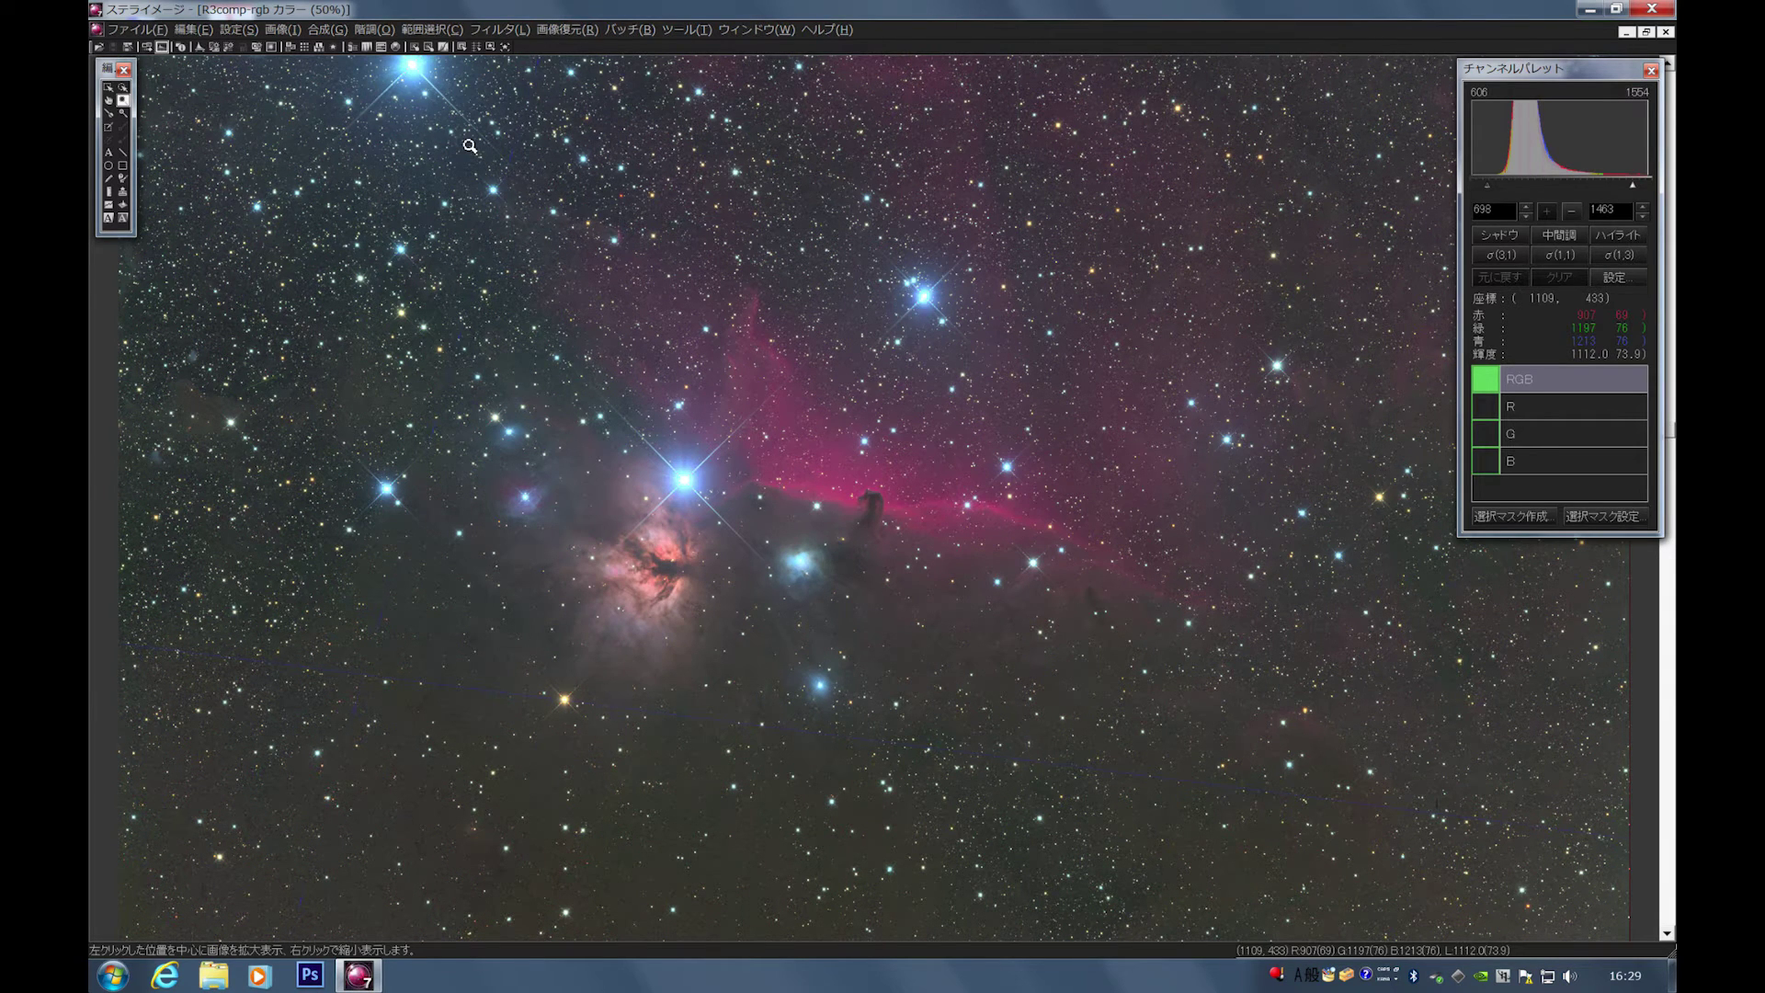
# Examine the 選択マスク設定 and 選択マスク作成 options for the colour image without applying a mask.
pyautogui.click(371, 28)
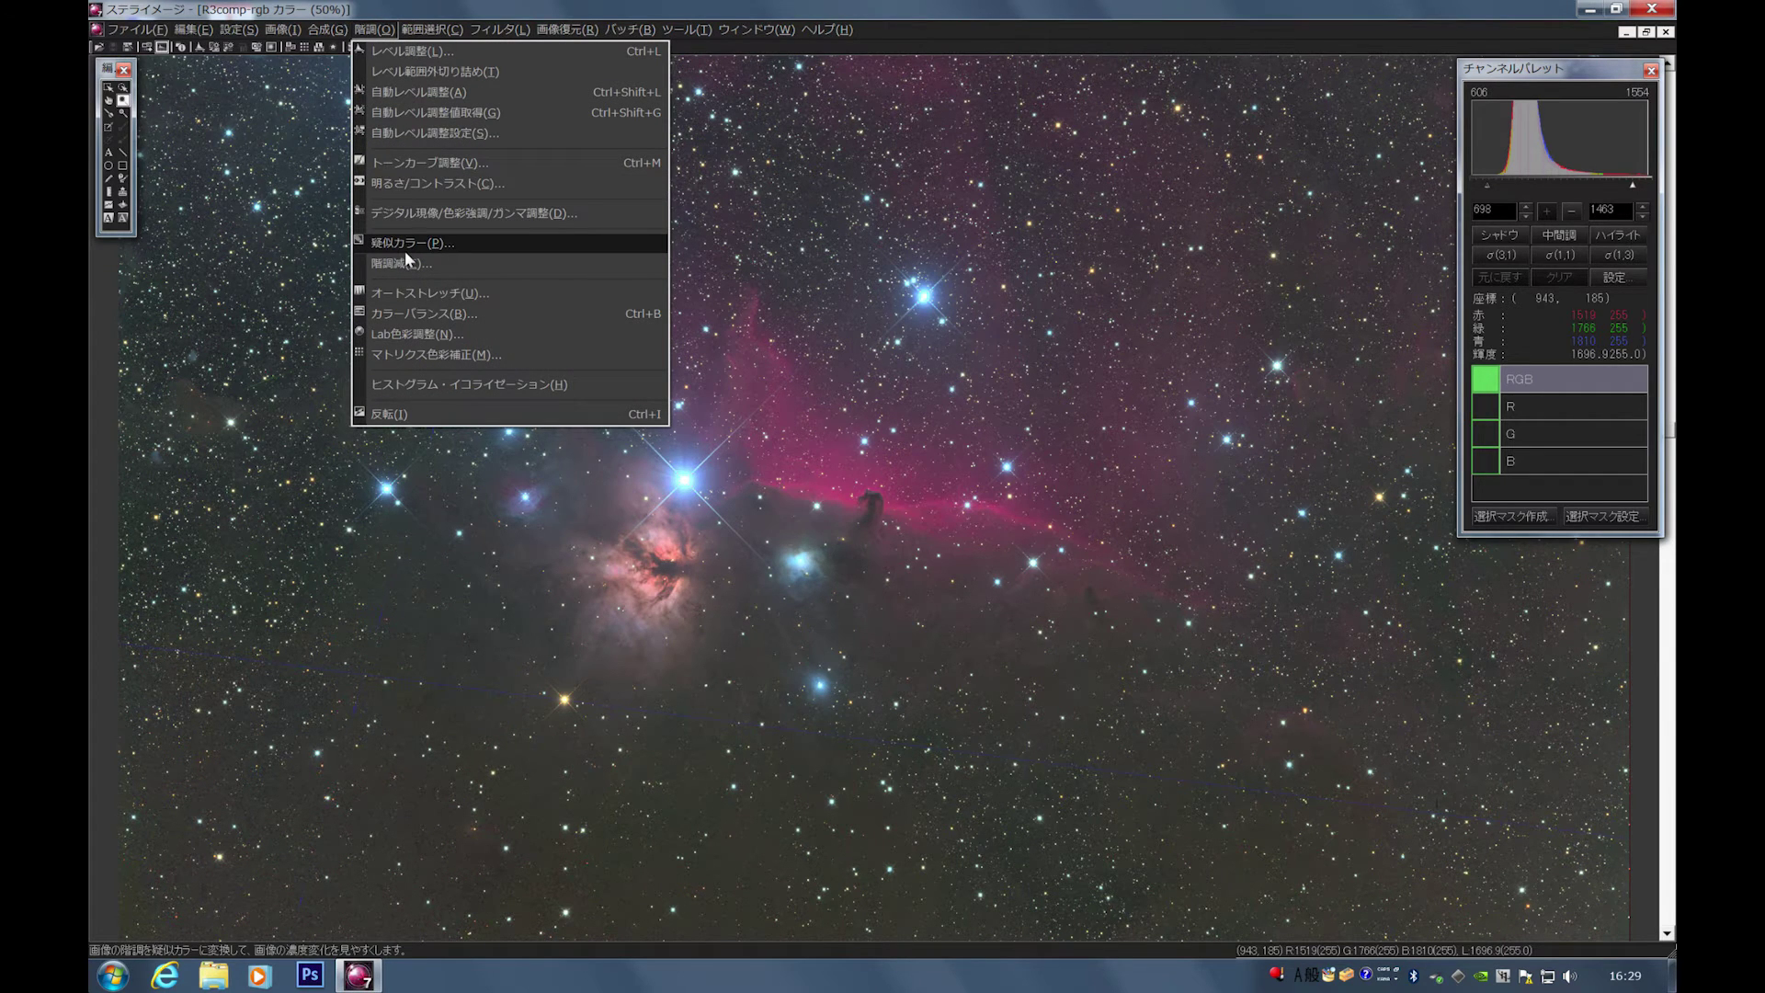
pyautogui.moveTo(439, 32)
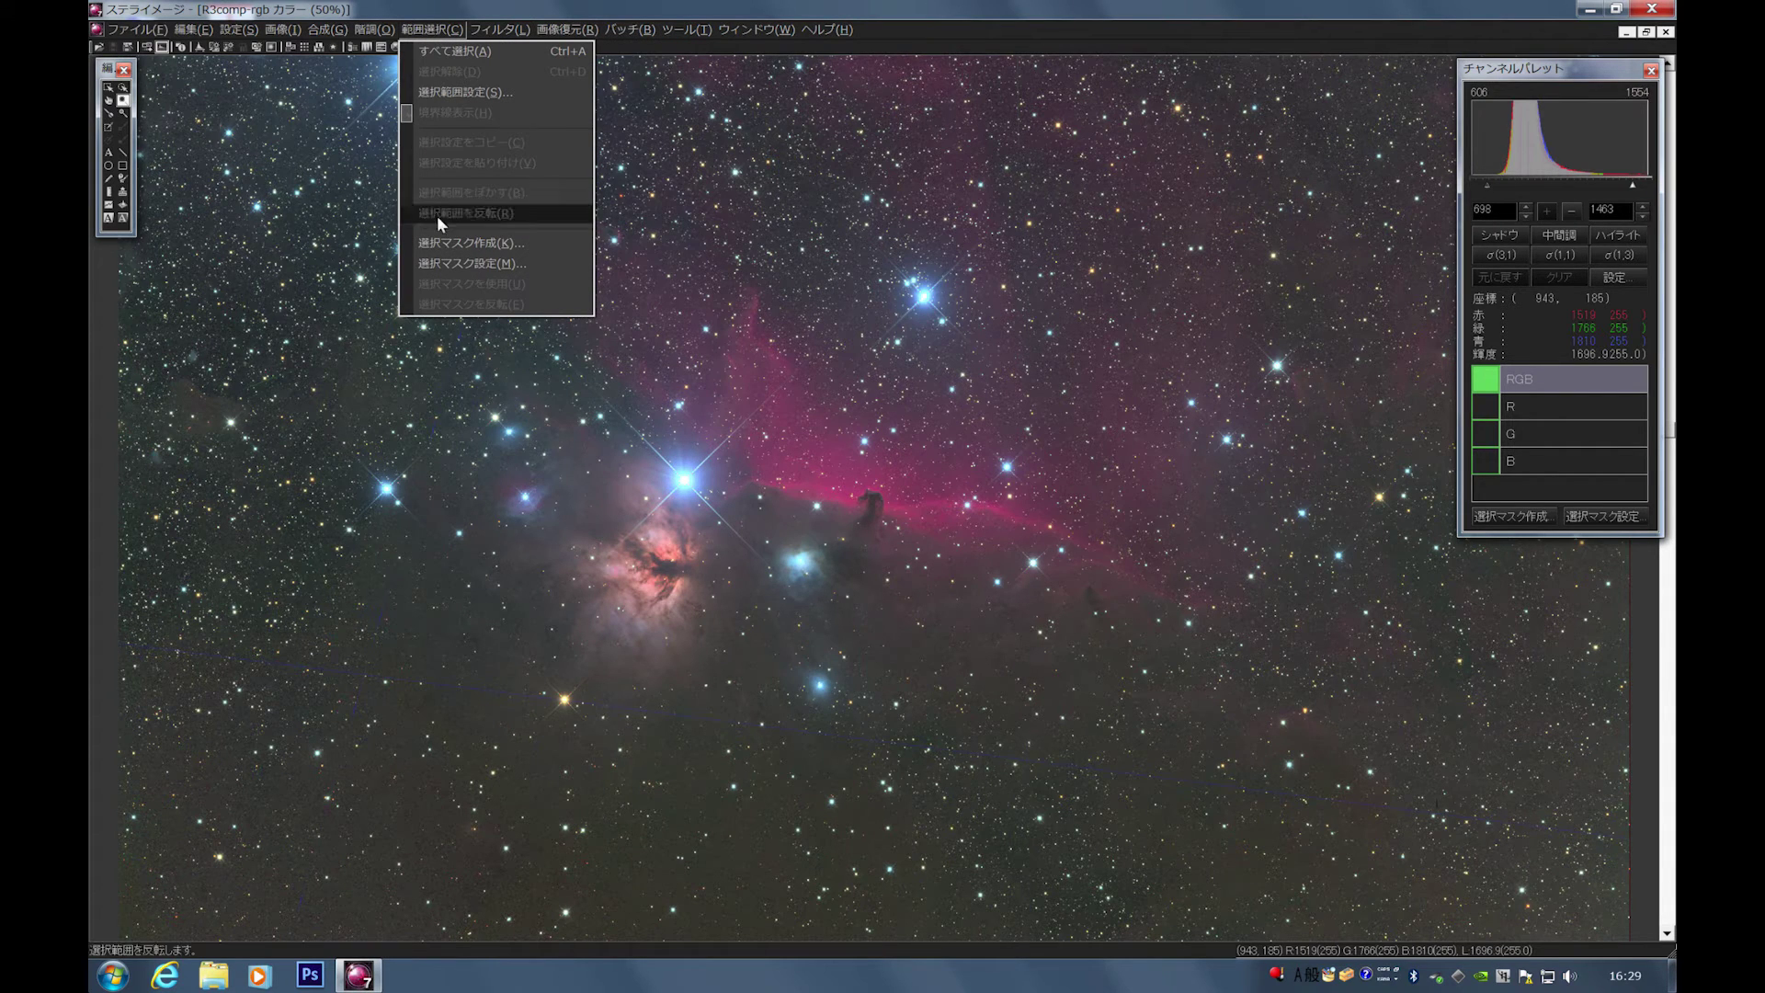
pyautogui.click(439, 263)
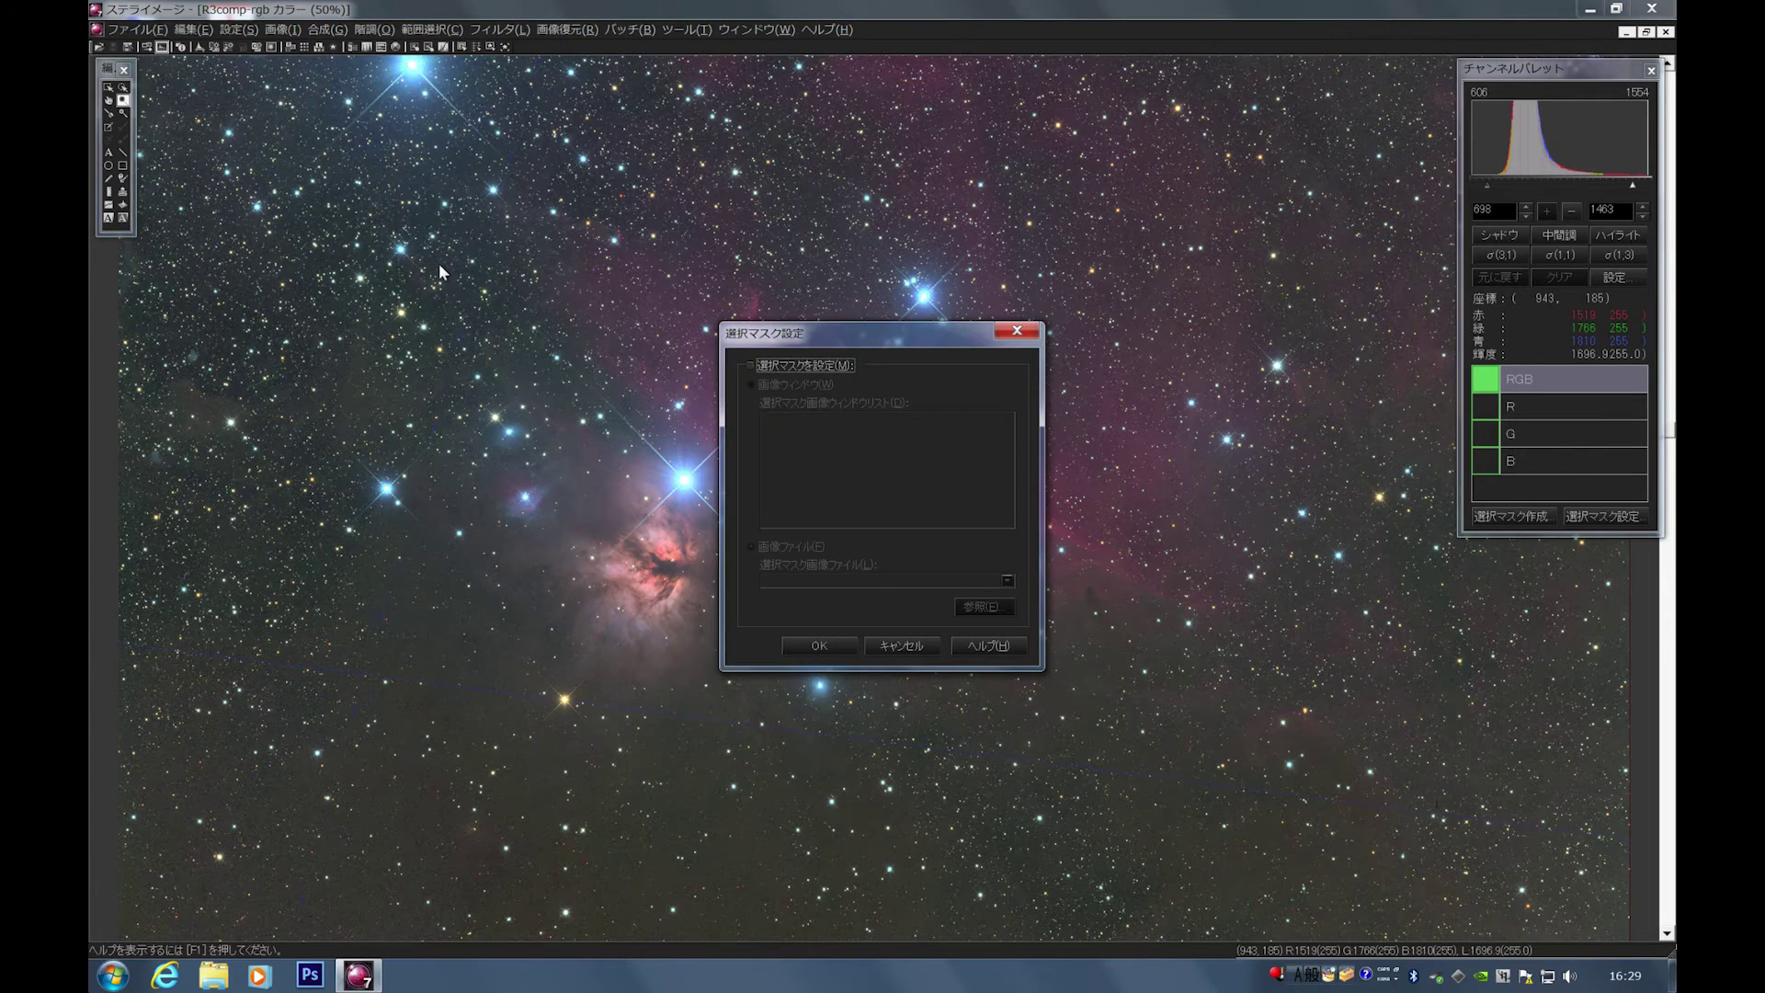
pyautogui.click(889, 640)
pyautogui.click(438, 31)
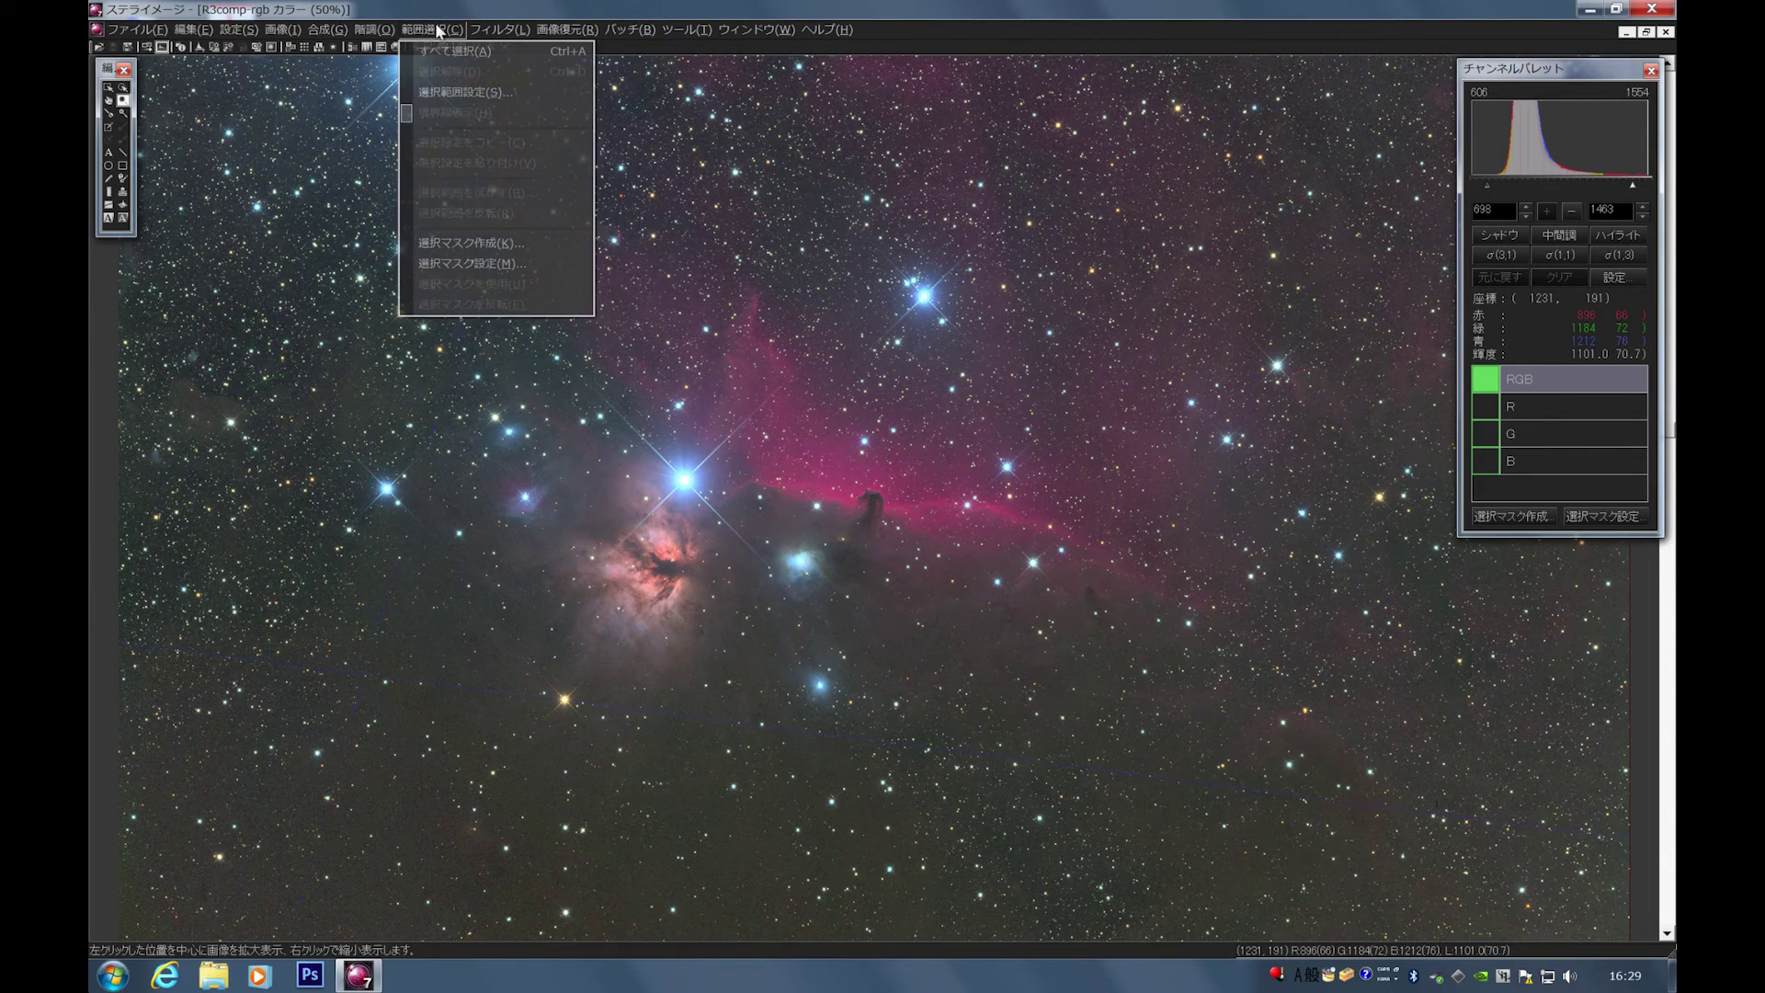
pyautogui.click(449, 244)
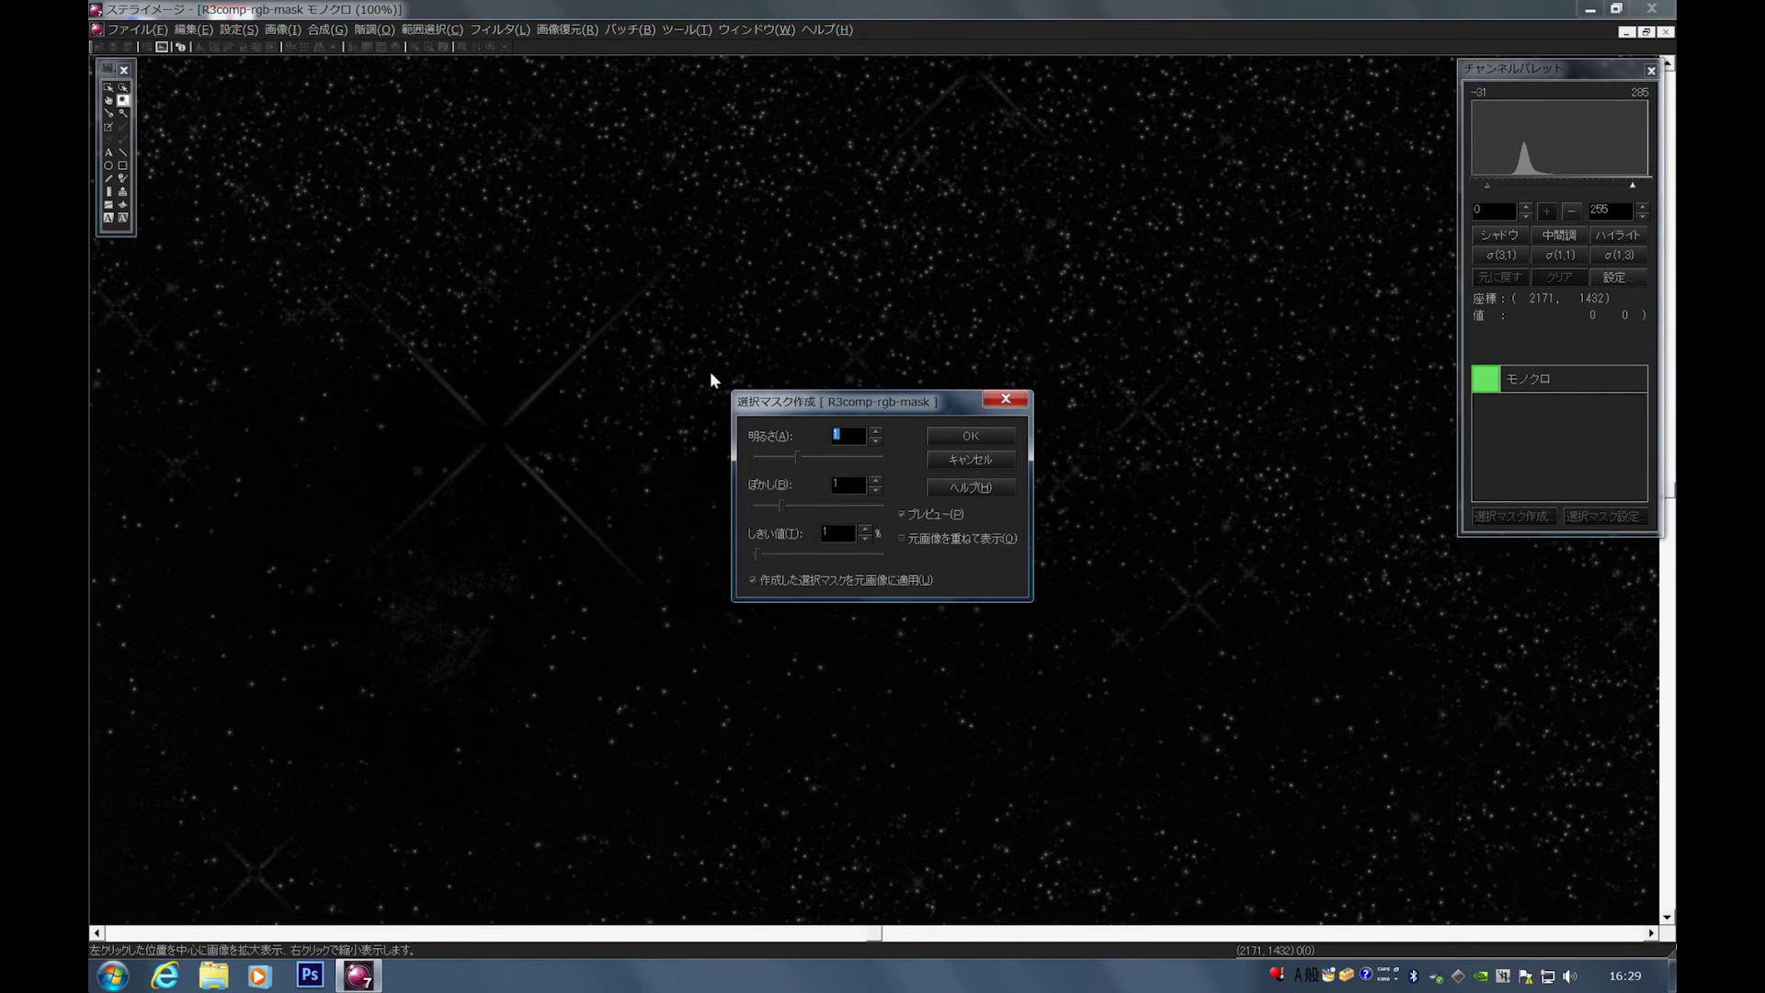
pyautogui.click(904, 515)
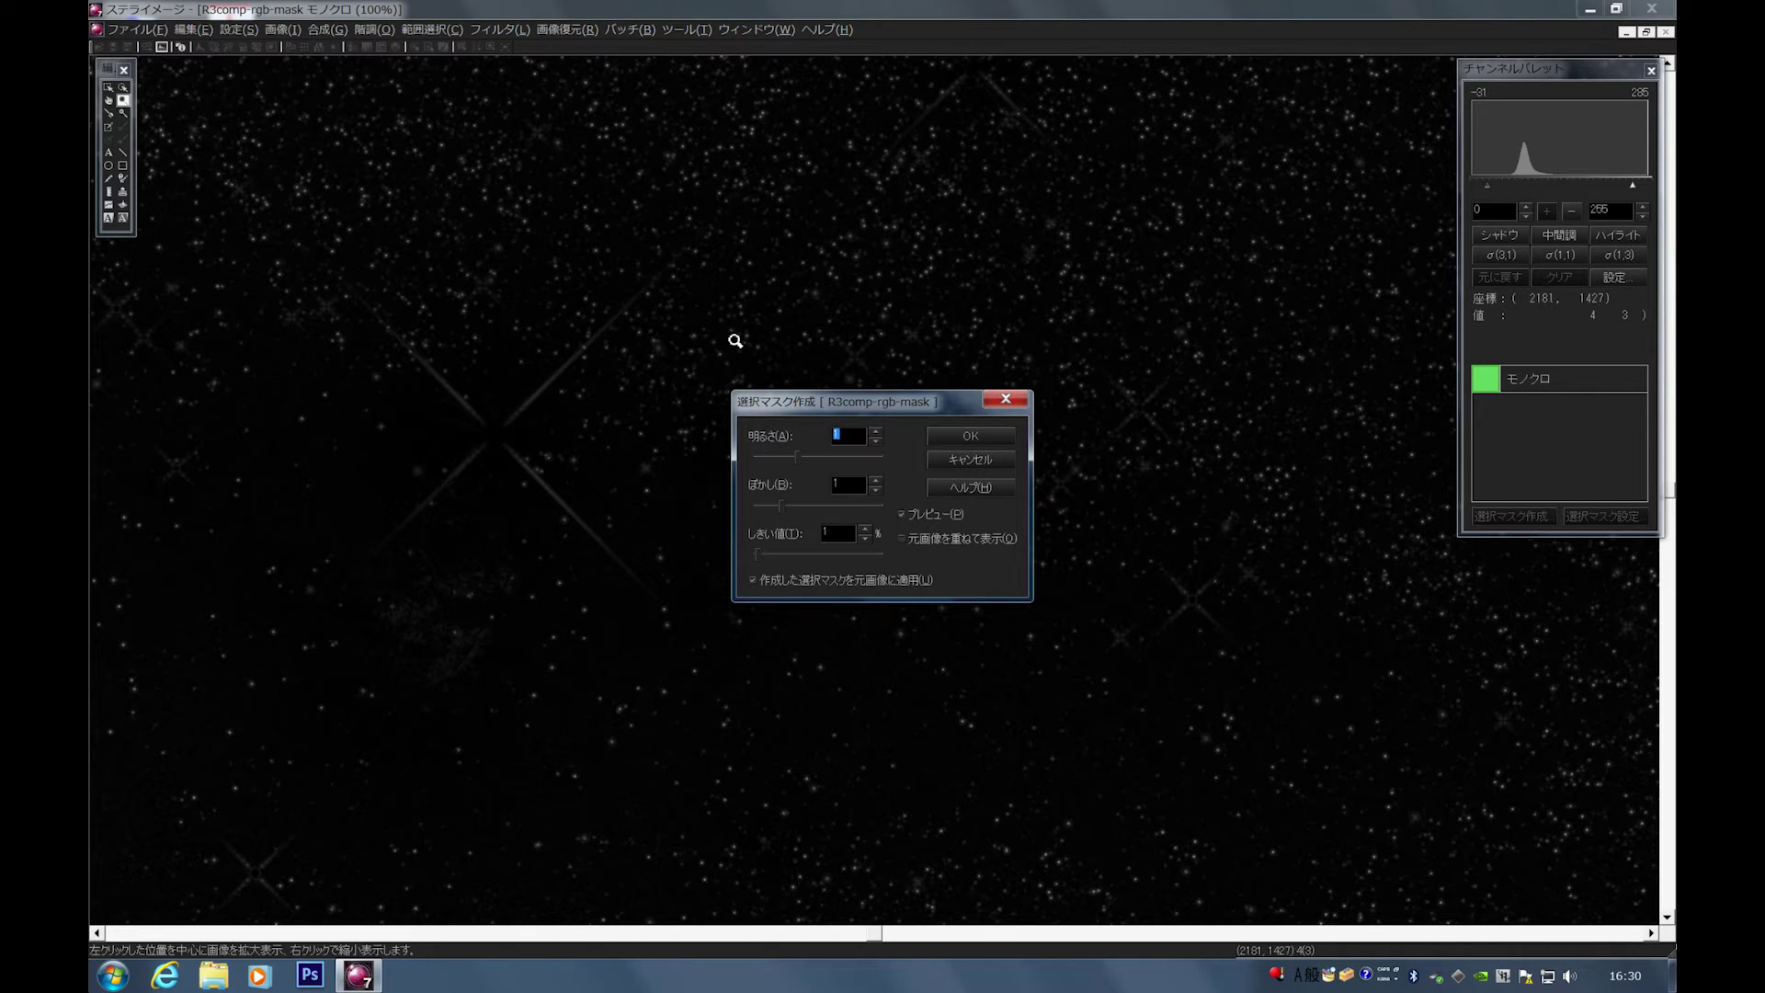
pyautogui.click(979, 457)
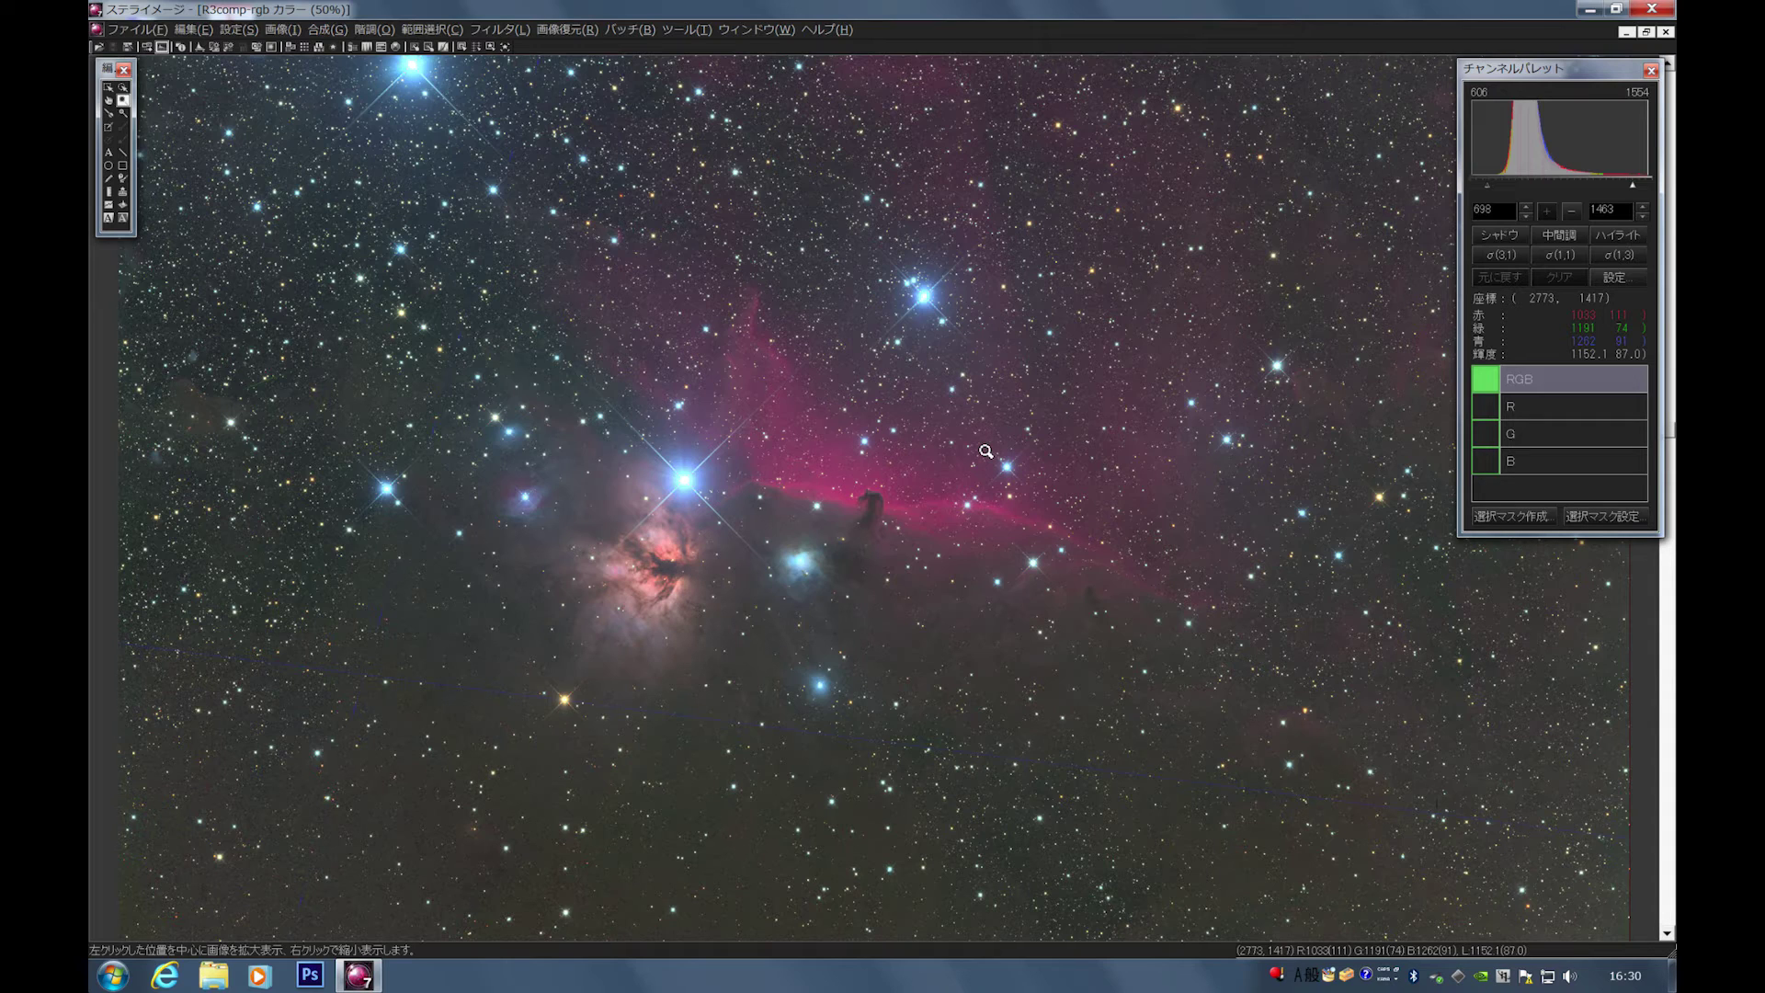
# Review the gamma and offset settings of ダーク/フラット補正 for the colour image without applying a correction.
pyautogui.click(287, 30)
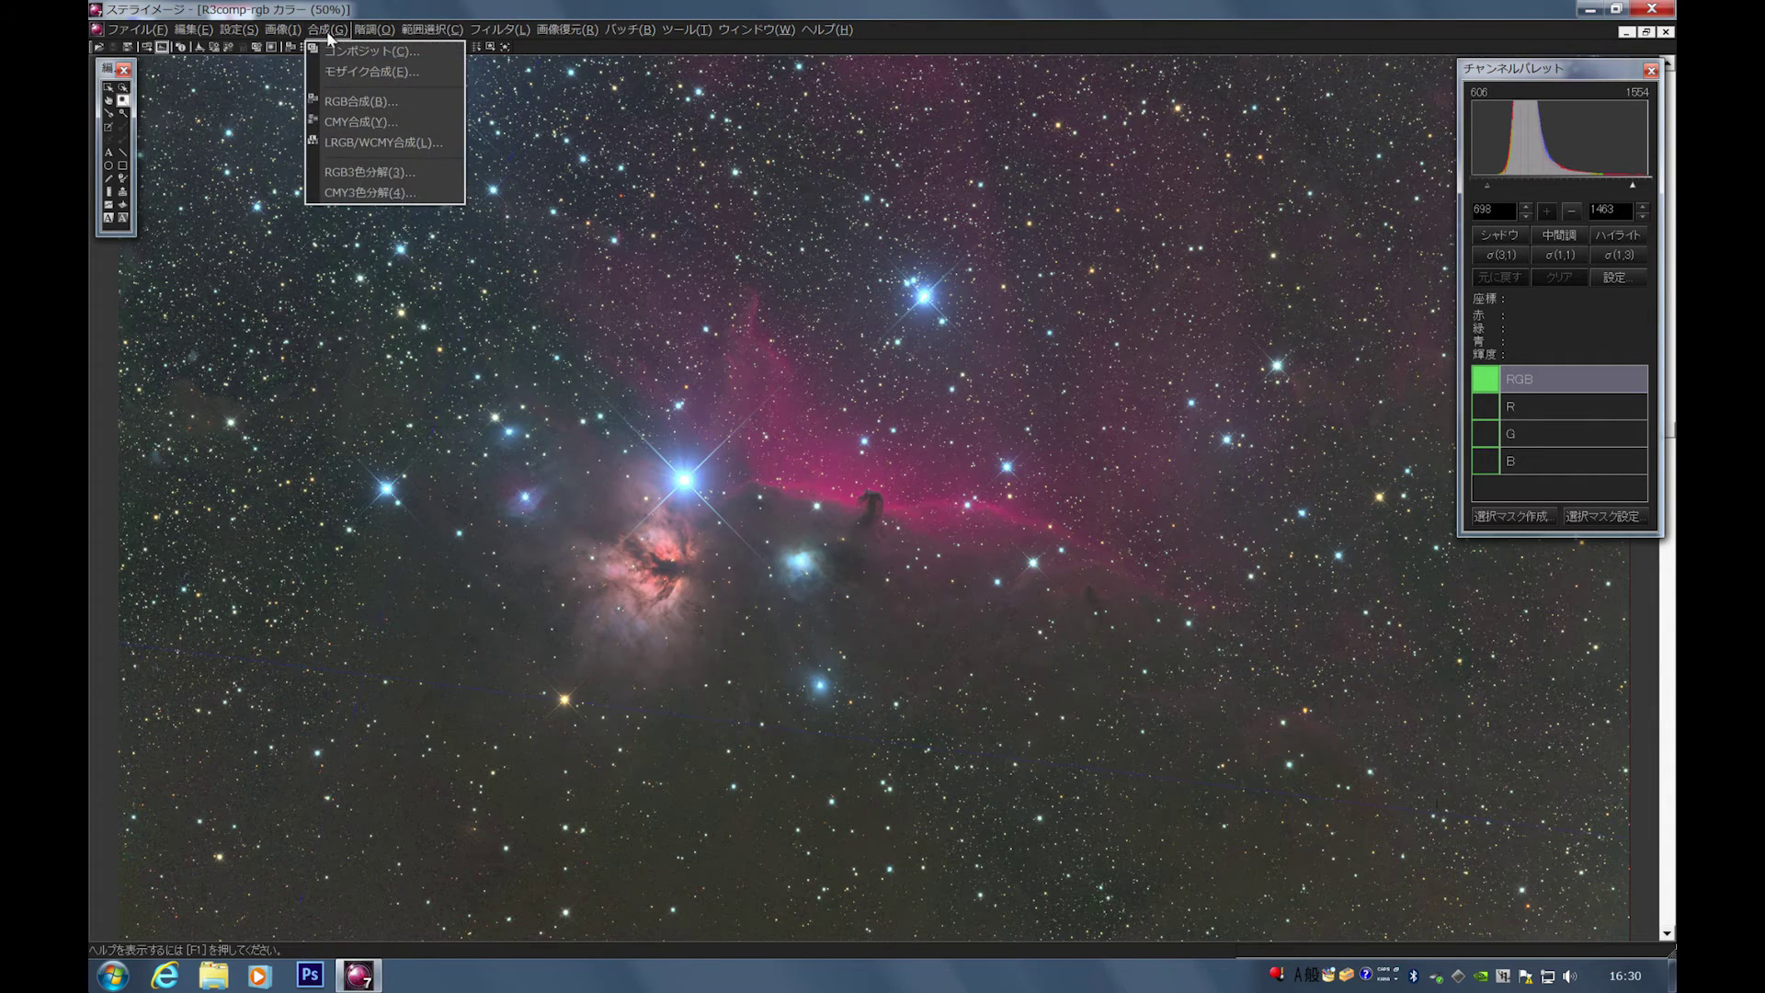
pyautogui.moveTo(374, 35)
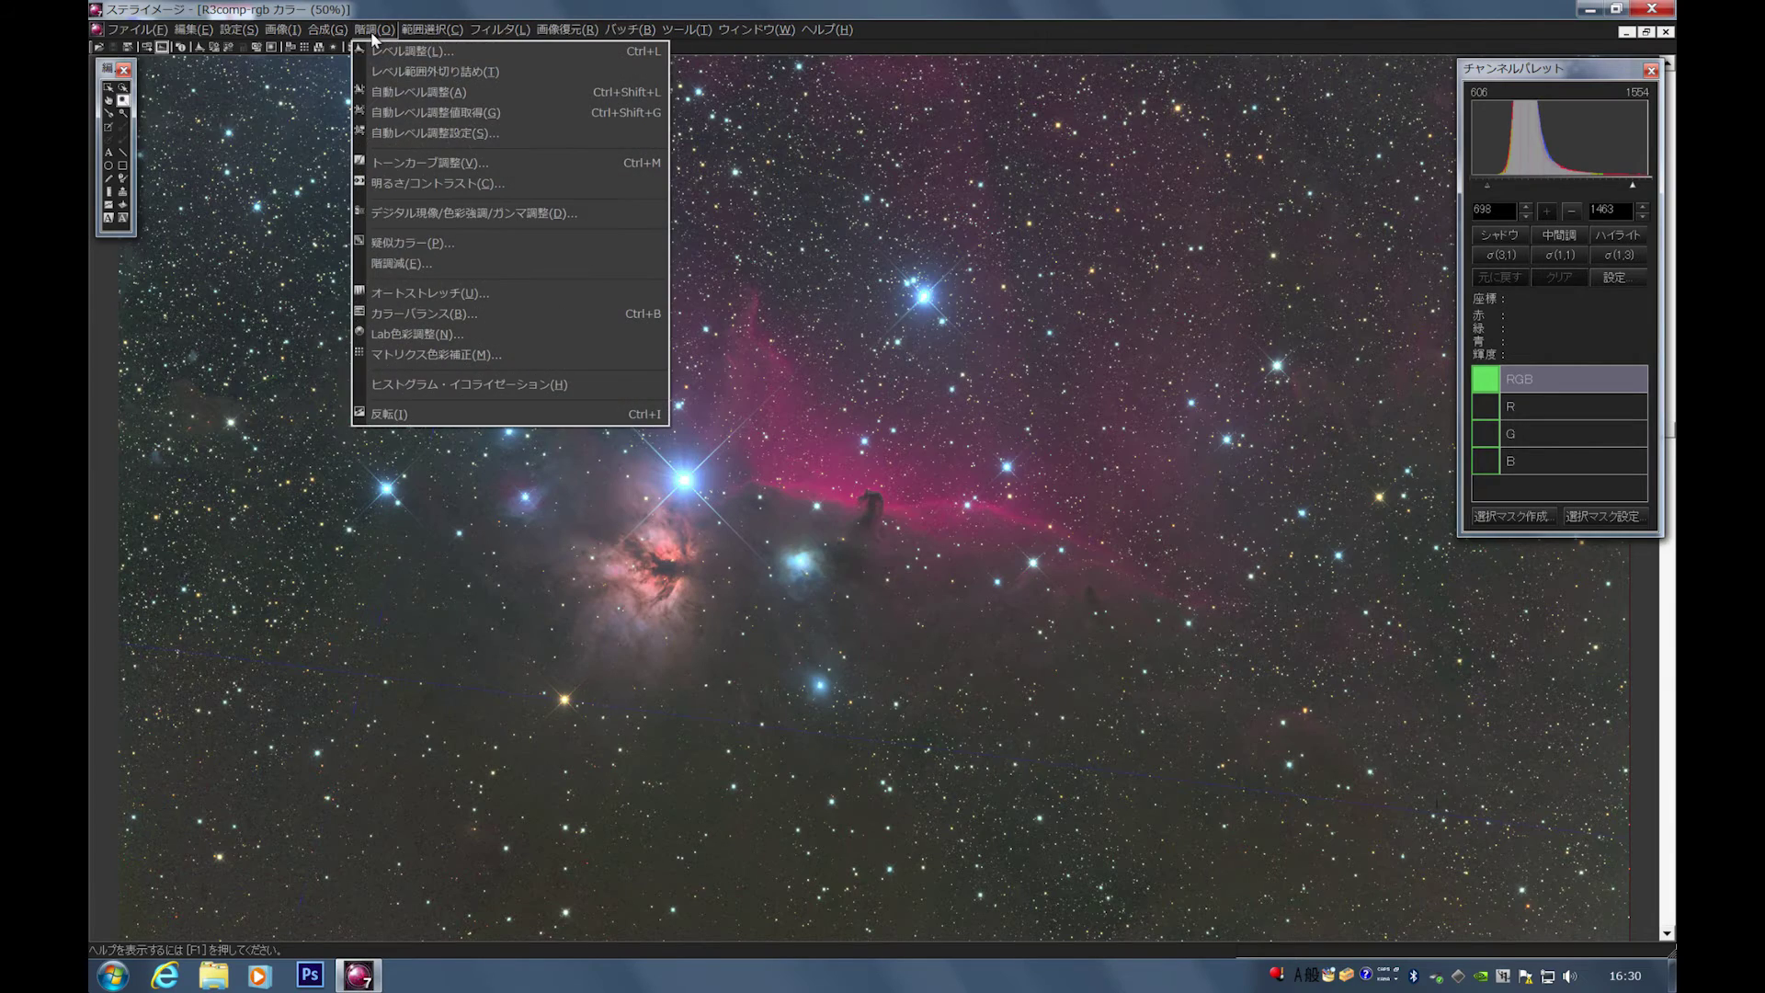
pyautogui.click(304, 52)
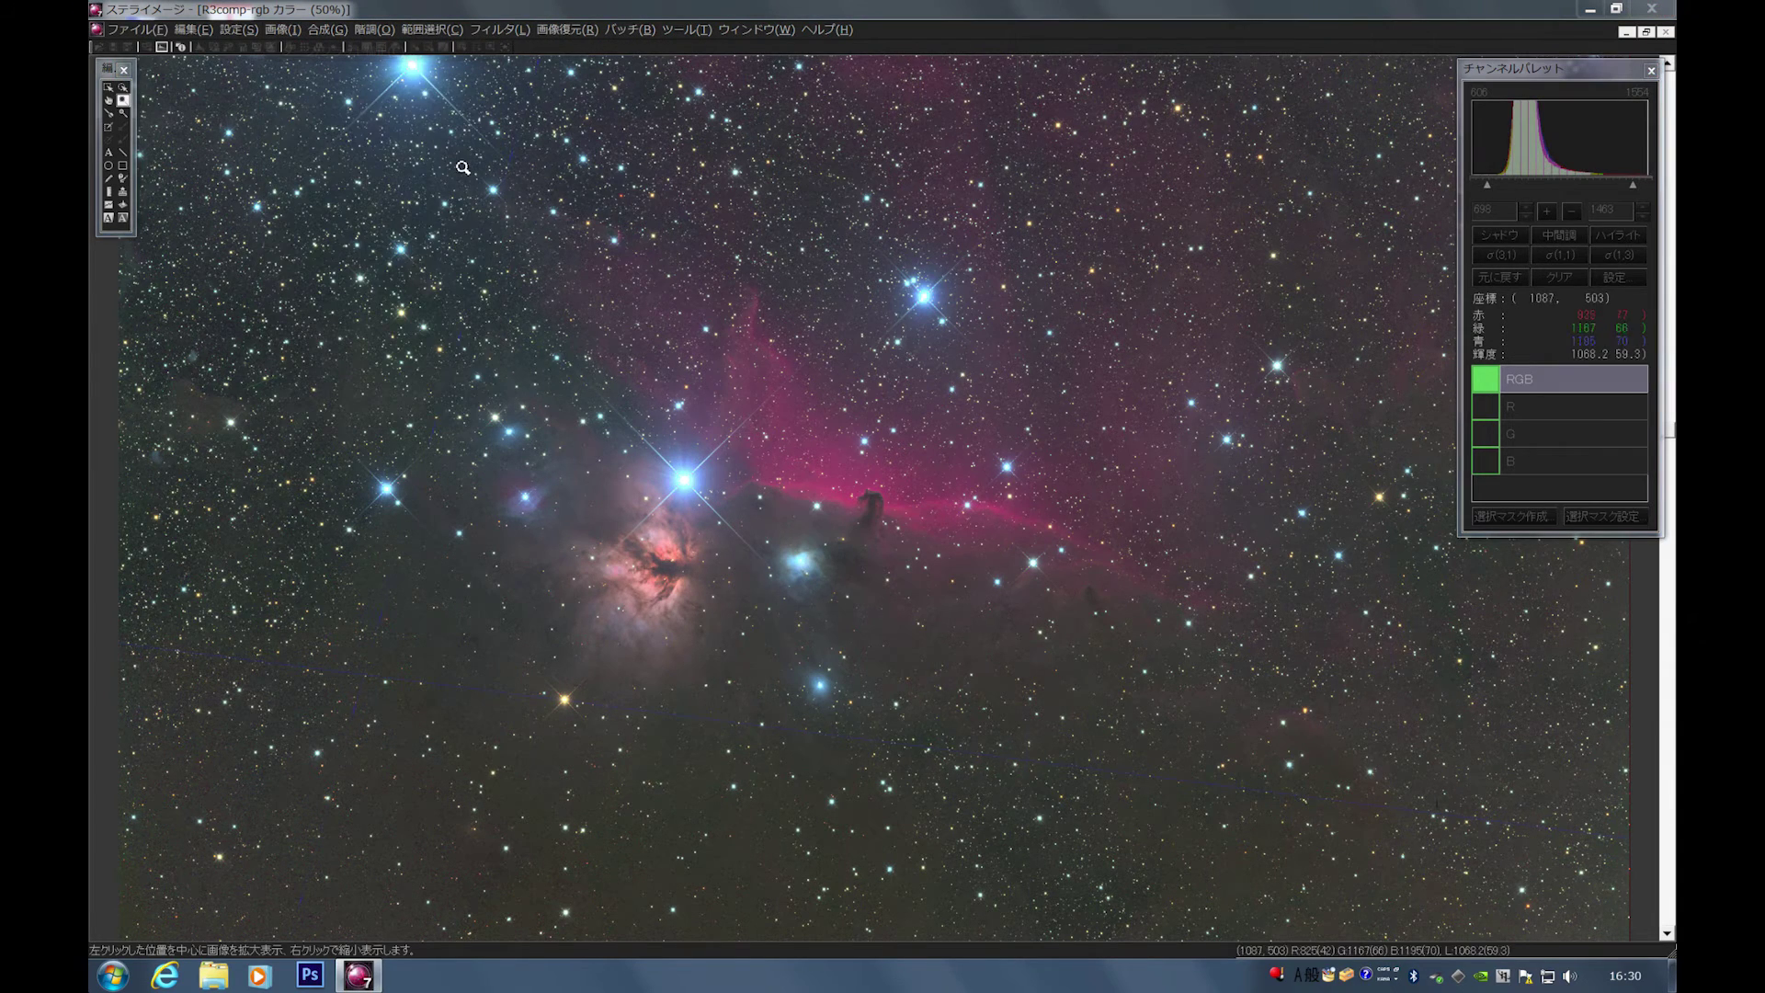
pyautogui.moveTo(891, 275); pyautogui.dragTo(1227, 342)
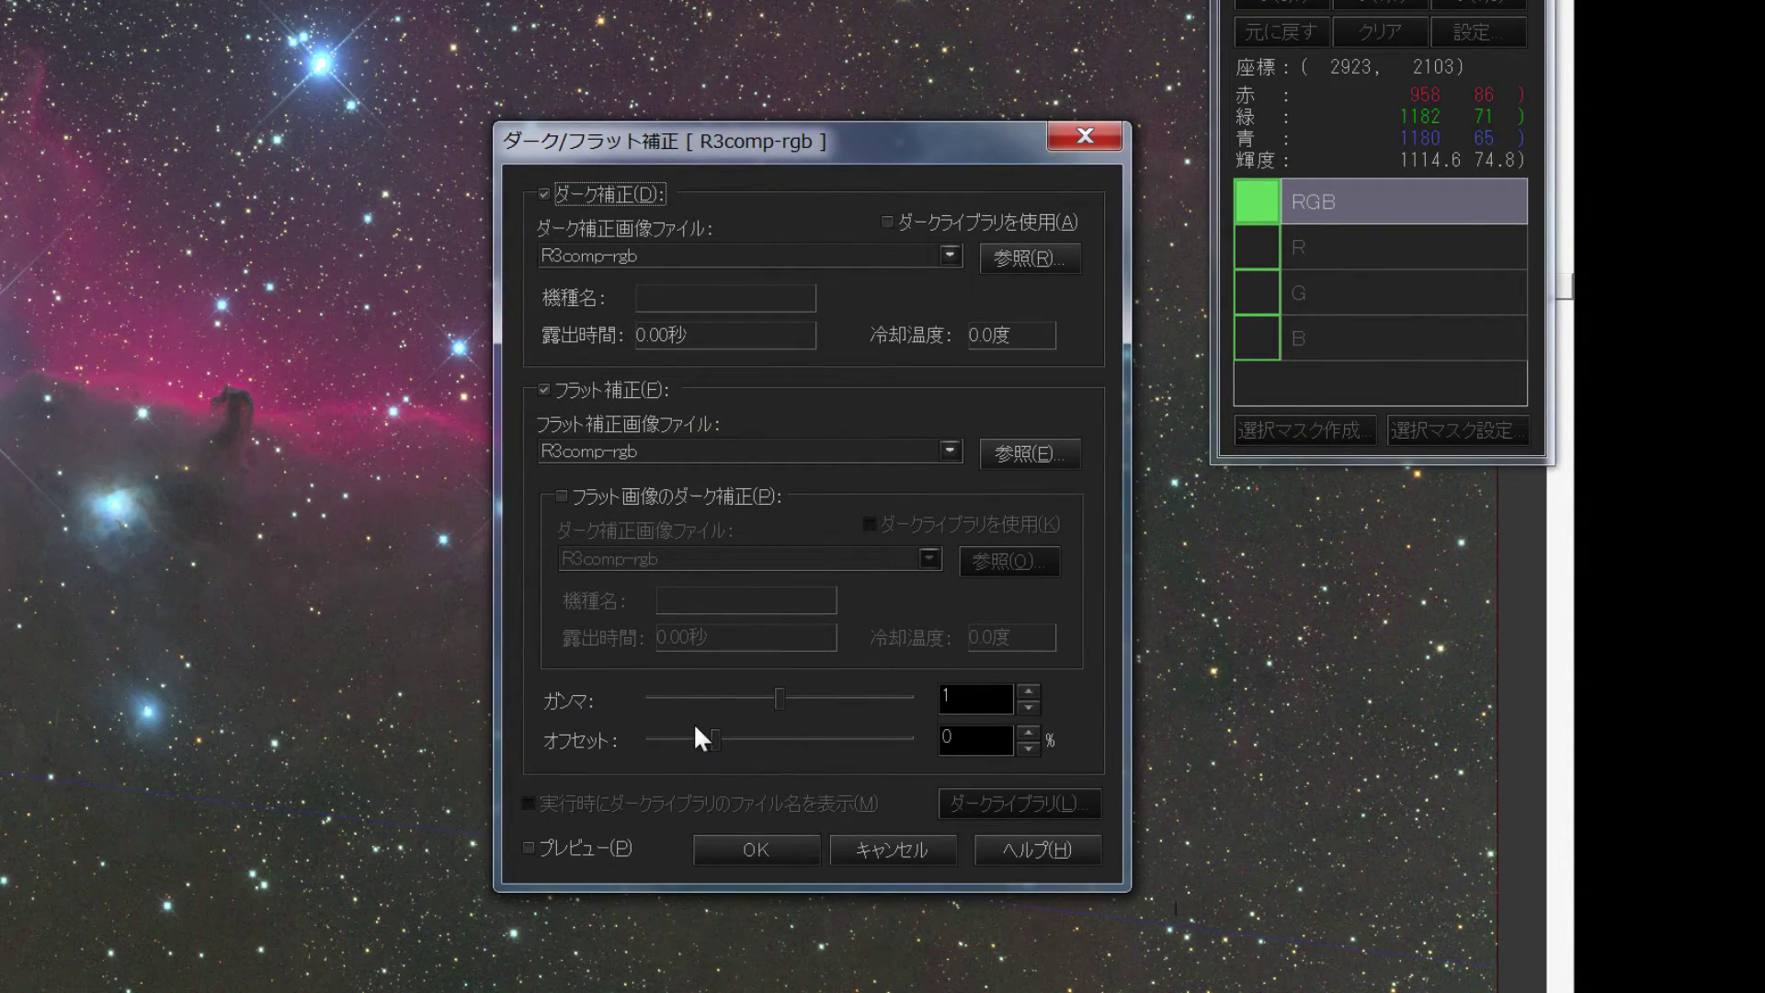
pyautogui.moveTo(782, 698)
pyautogui.mouseDown()
pyautogui.moveTo(829, 698)
pyautogui.moveTo(724, 697)
pyautogui.moveTo(780, 705)
pyautogui.mouseUp()
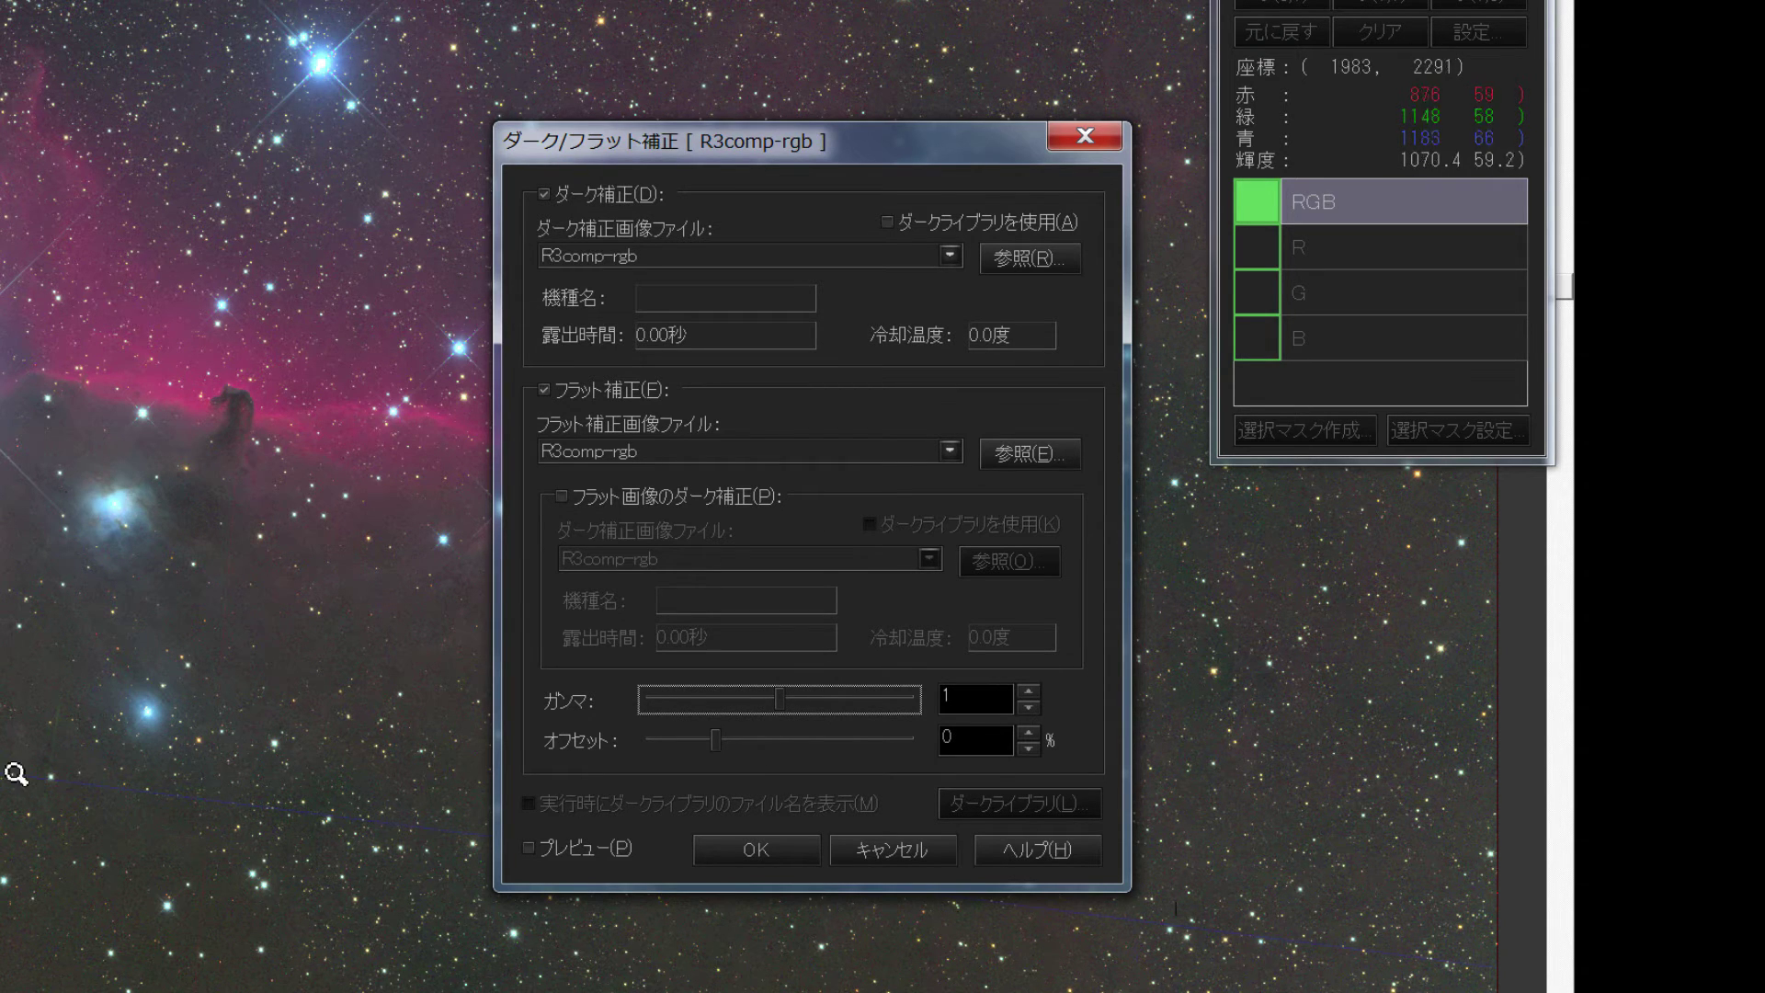
pyautogui.click(873, 862)
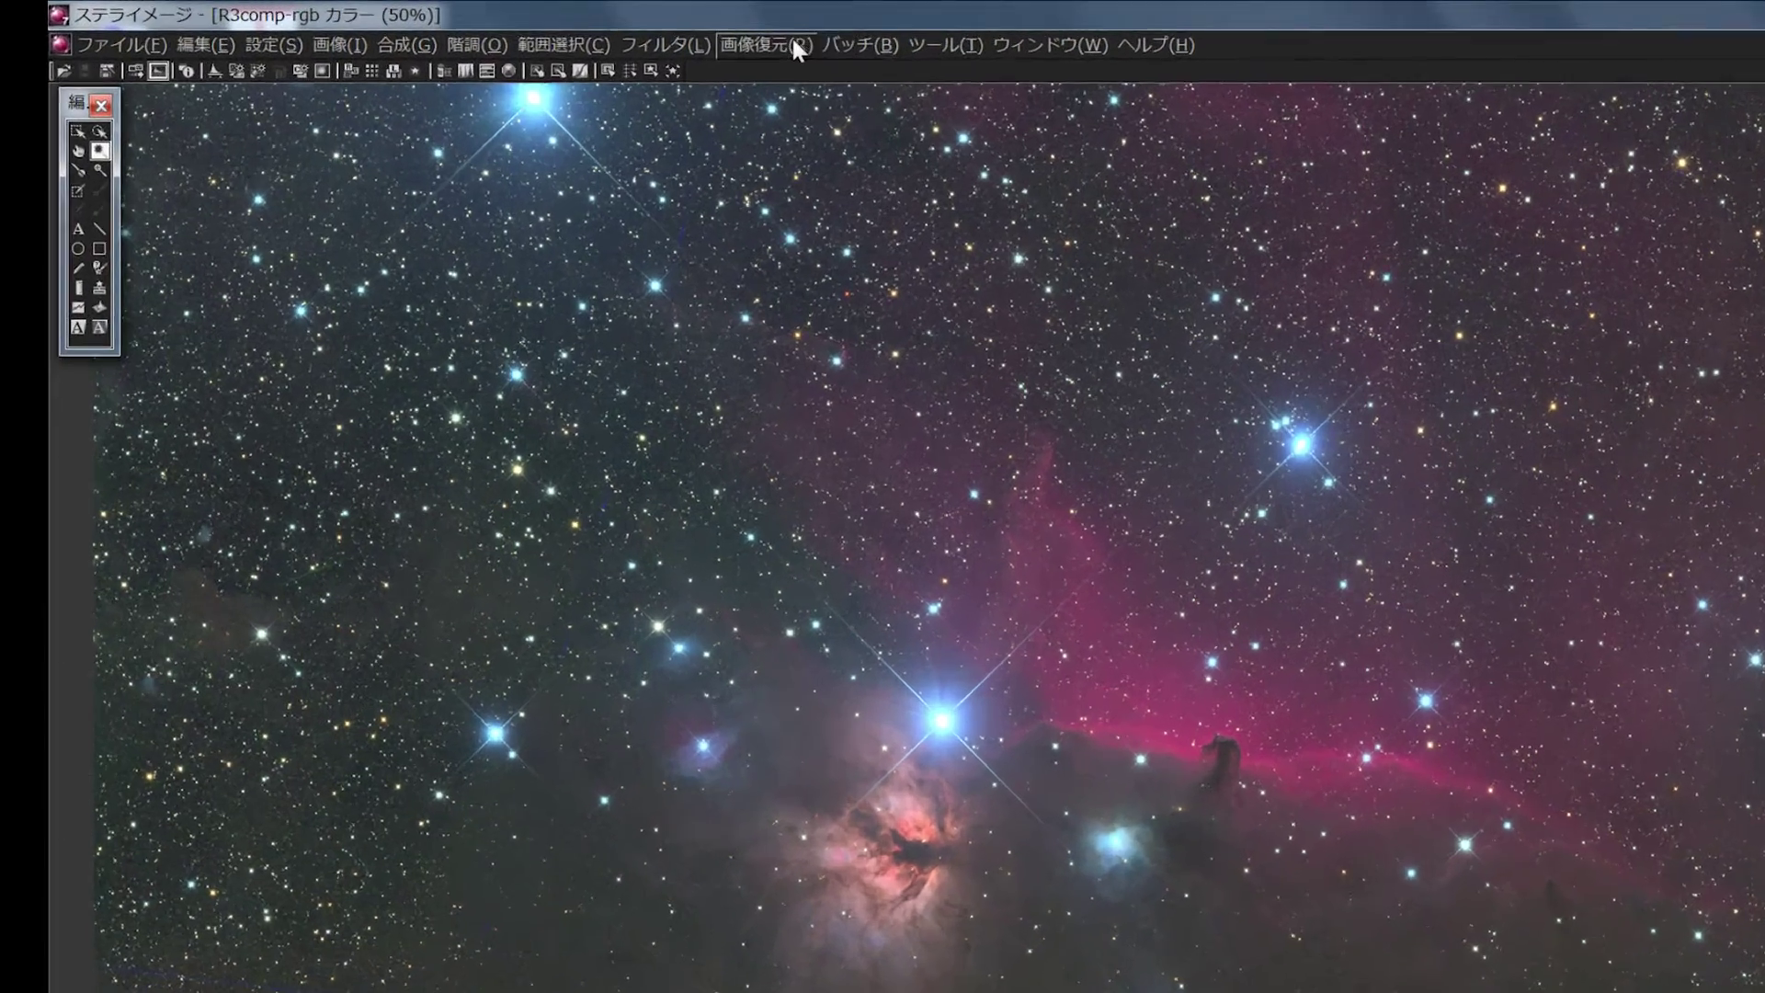
pyautogui.click(598, 31)
pyautogui.moveTo(630, 32)
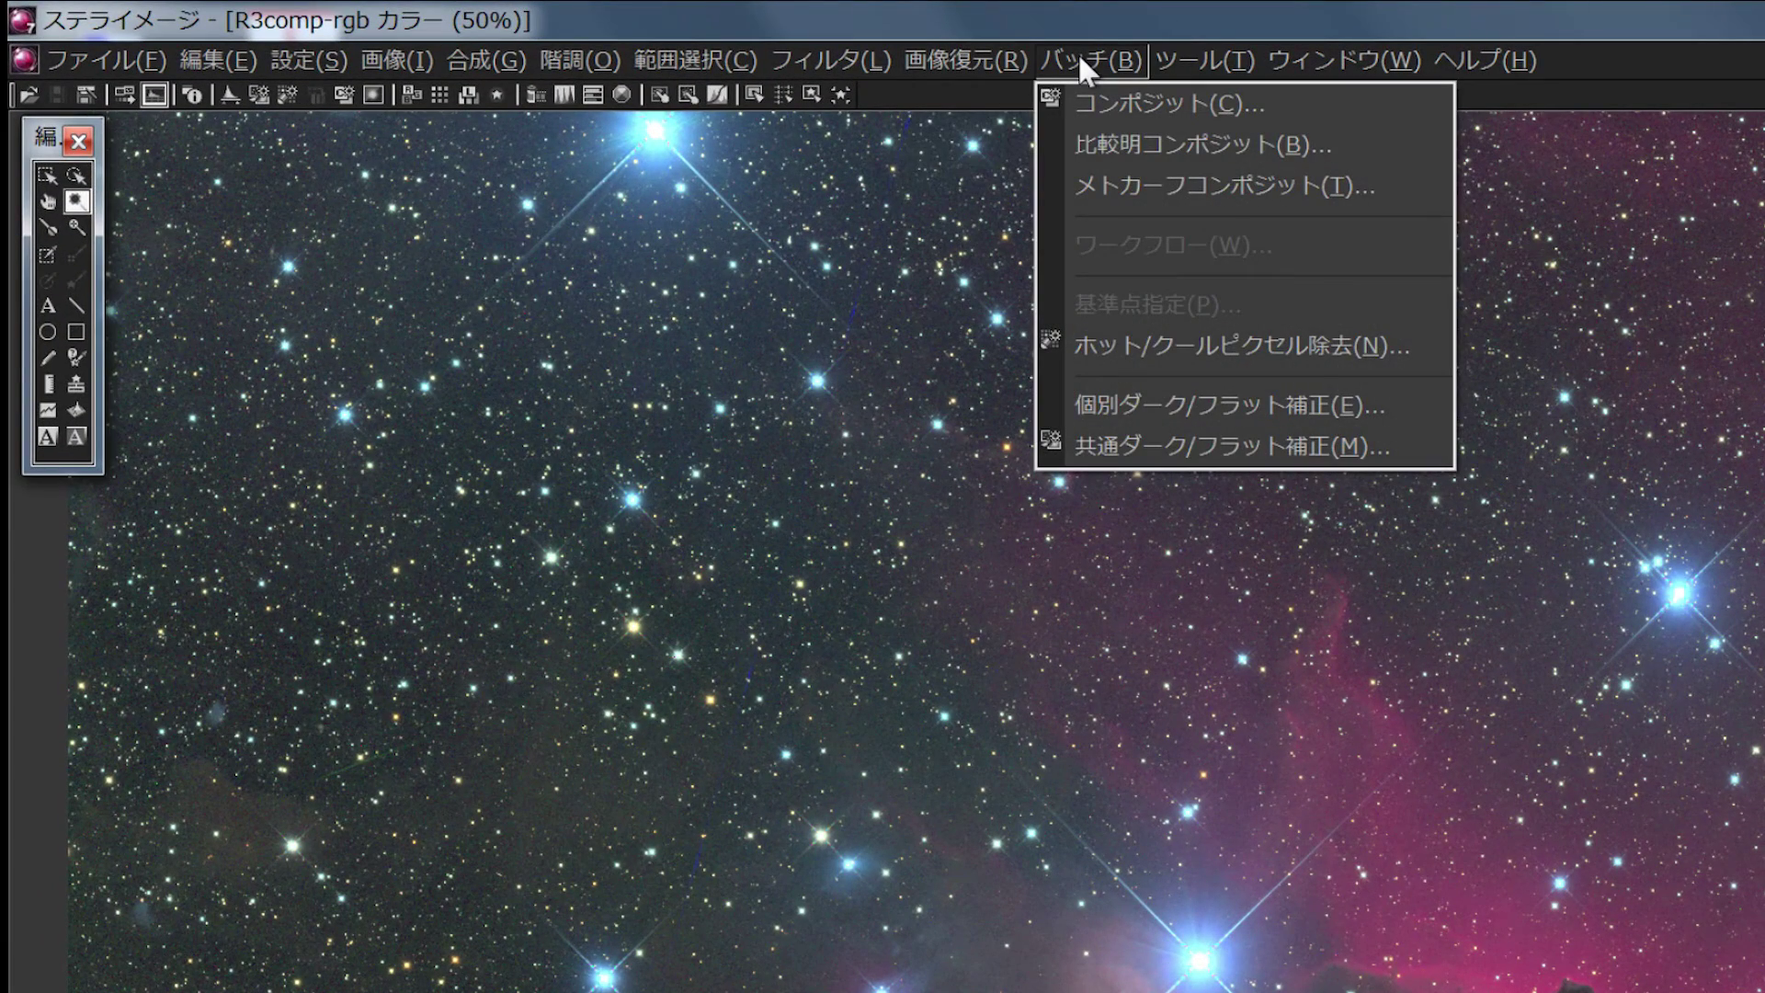
pyautogui.moveTo(1192, 63)
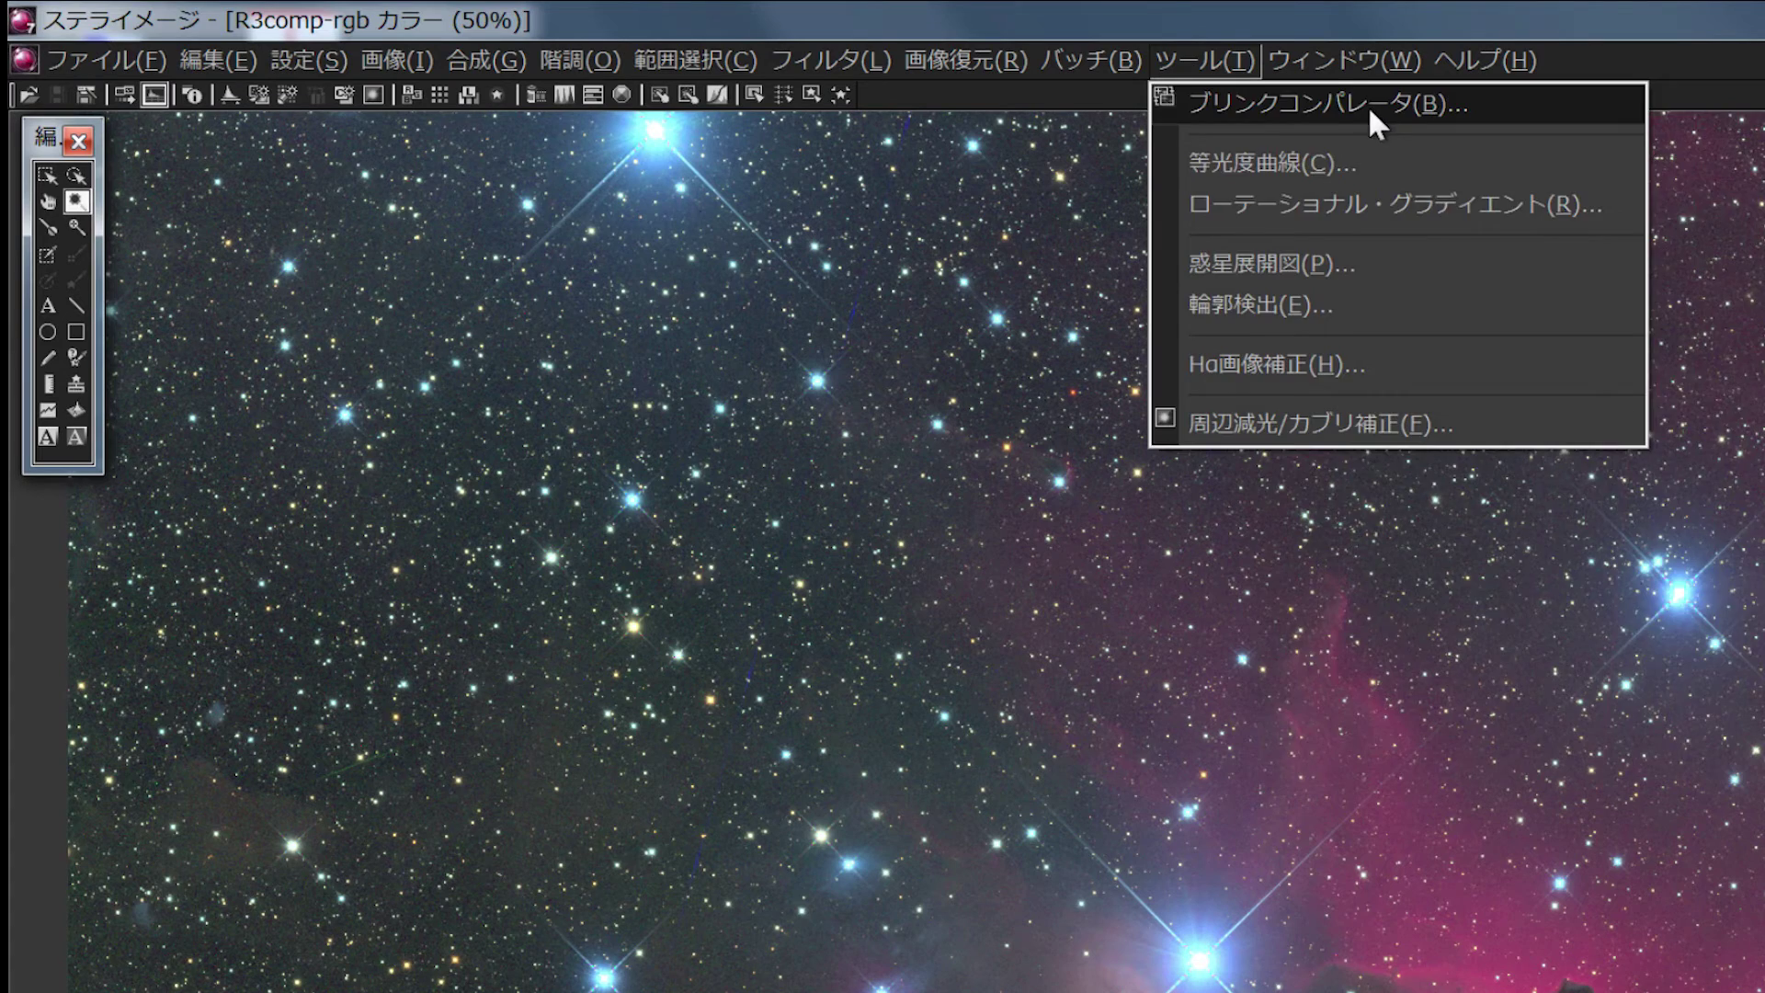
pyautogui.moveTo(1330, 74)
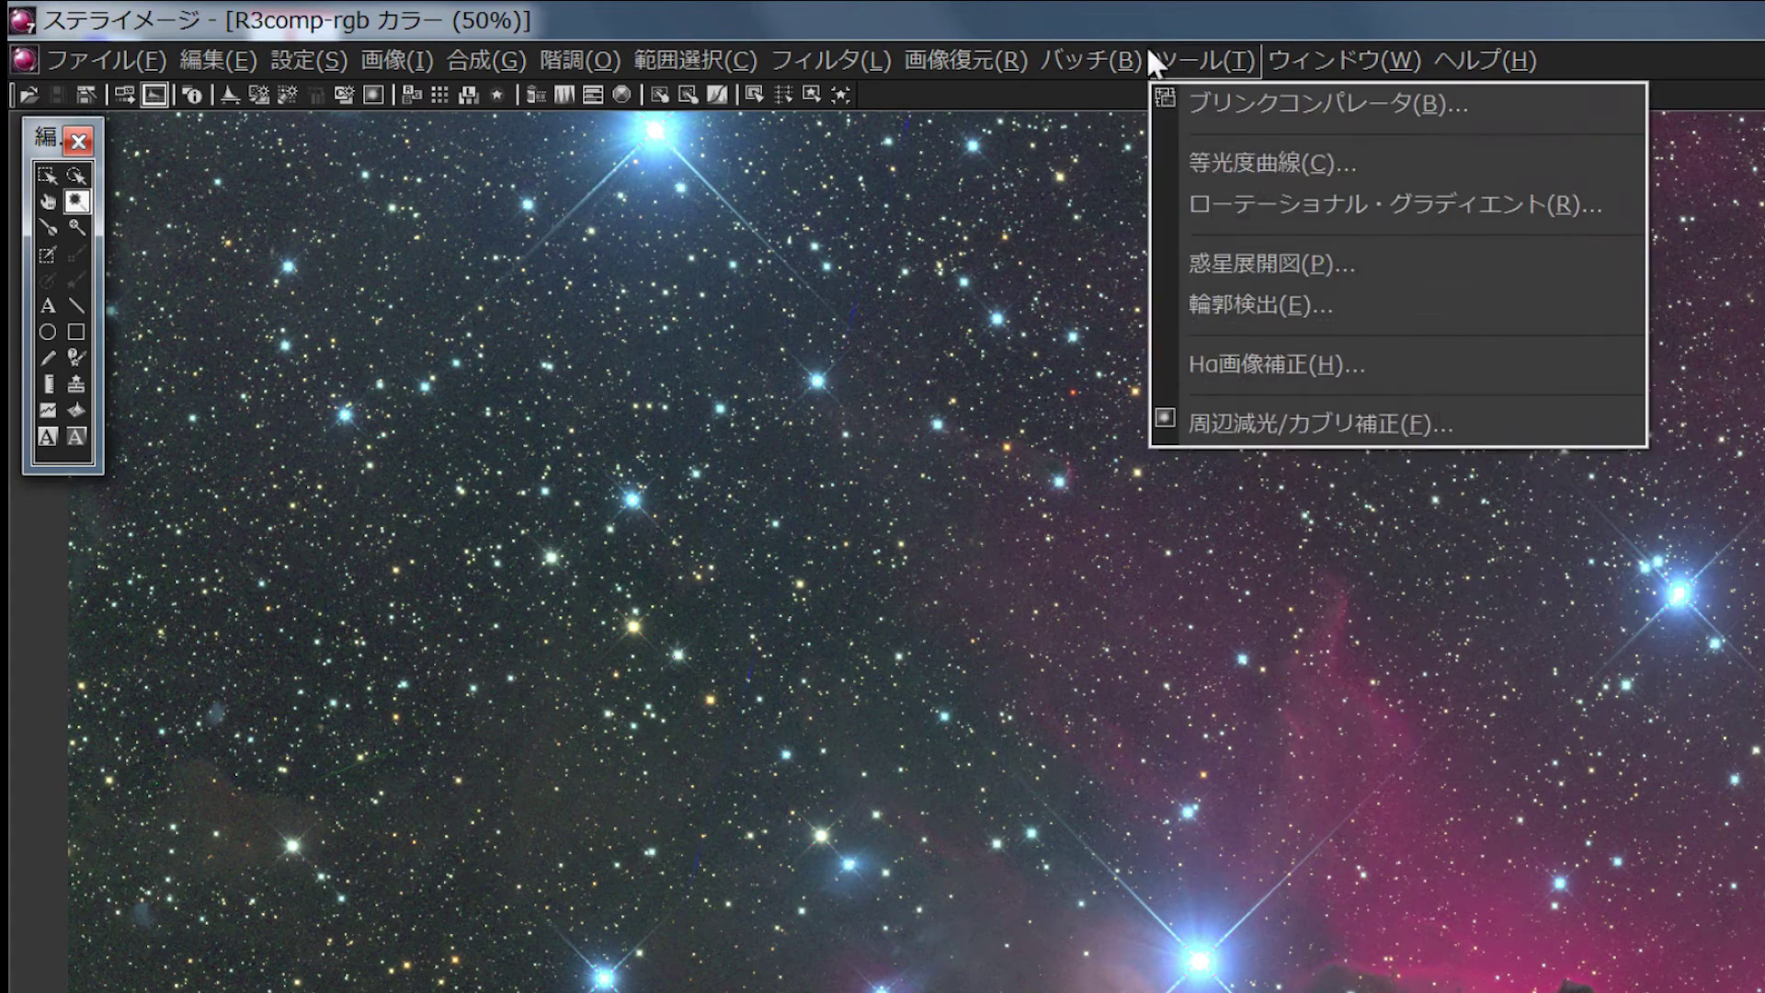
pyautogui.moveTo(1064, 53)
pyautogui.moveTo(978, 65)
pyautogui.moveTo(831, 55)
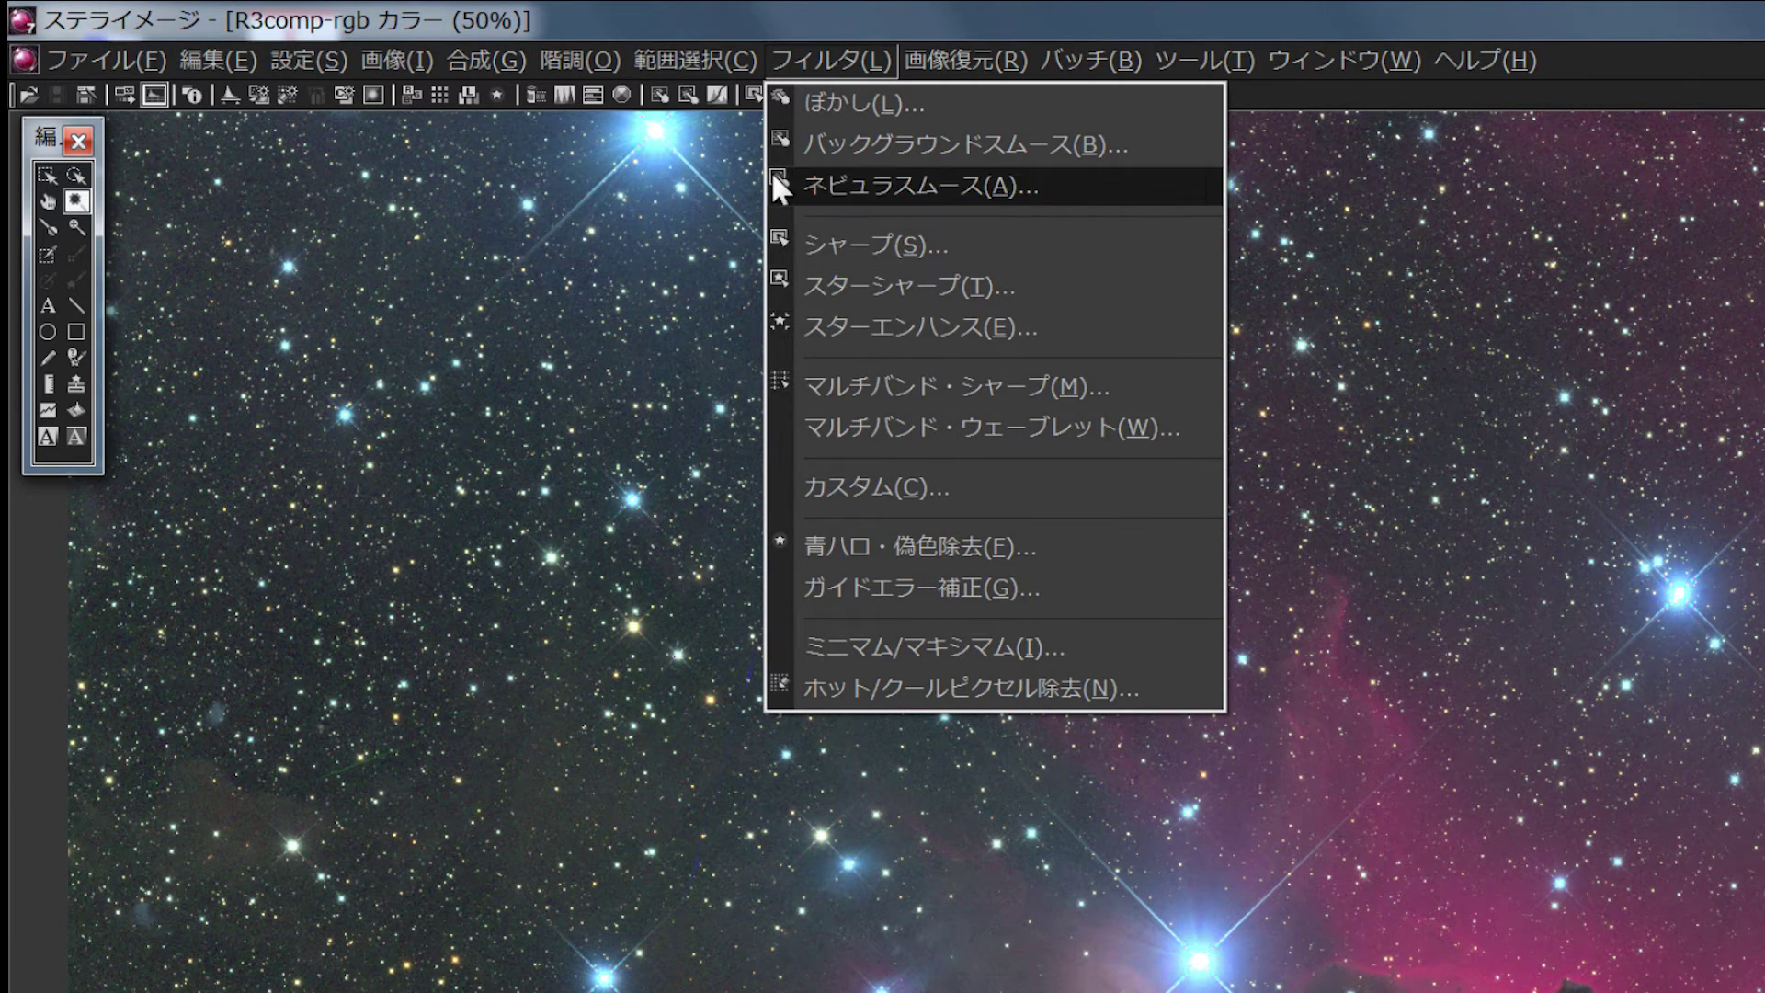
pyautogui.click(599, 7)
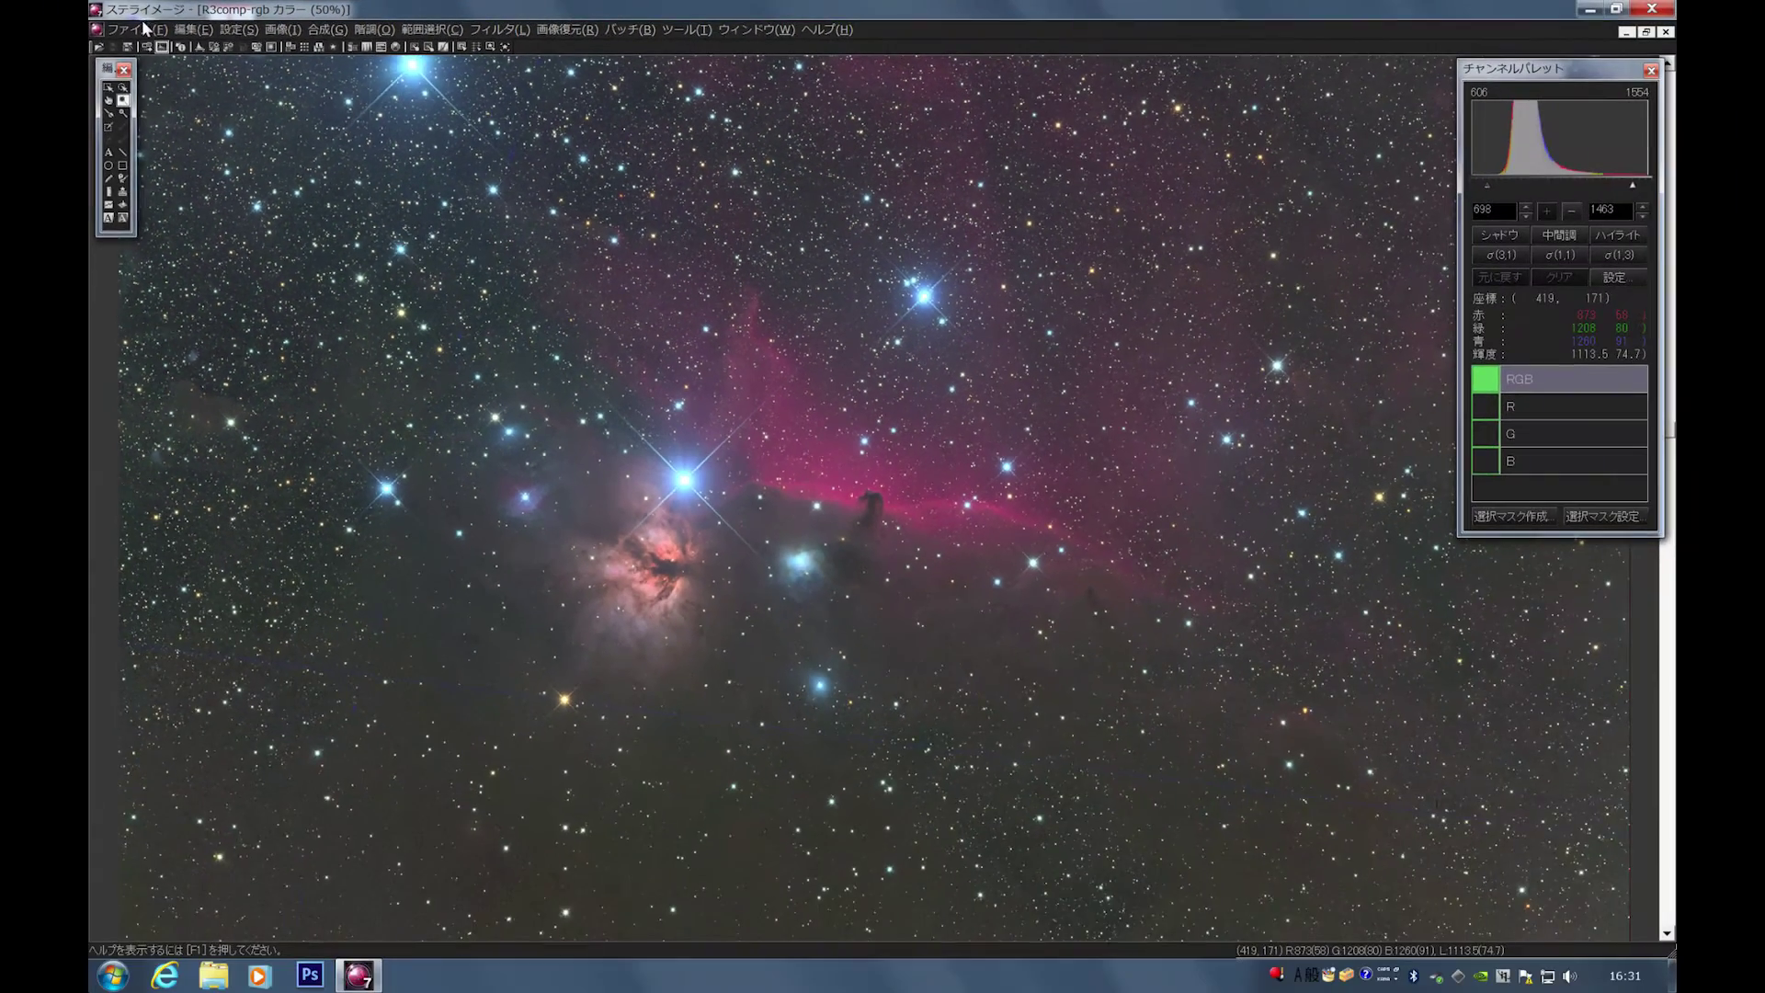
# Save the colour image as a TIFF file named RGB in the 111008mitsue folder.
pyautogui.click(108, 57)
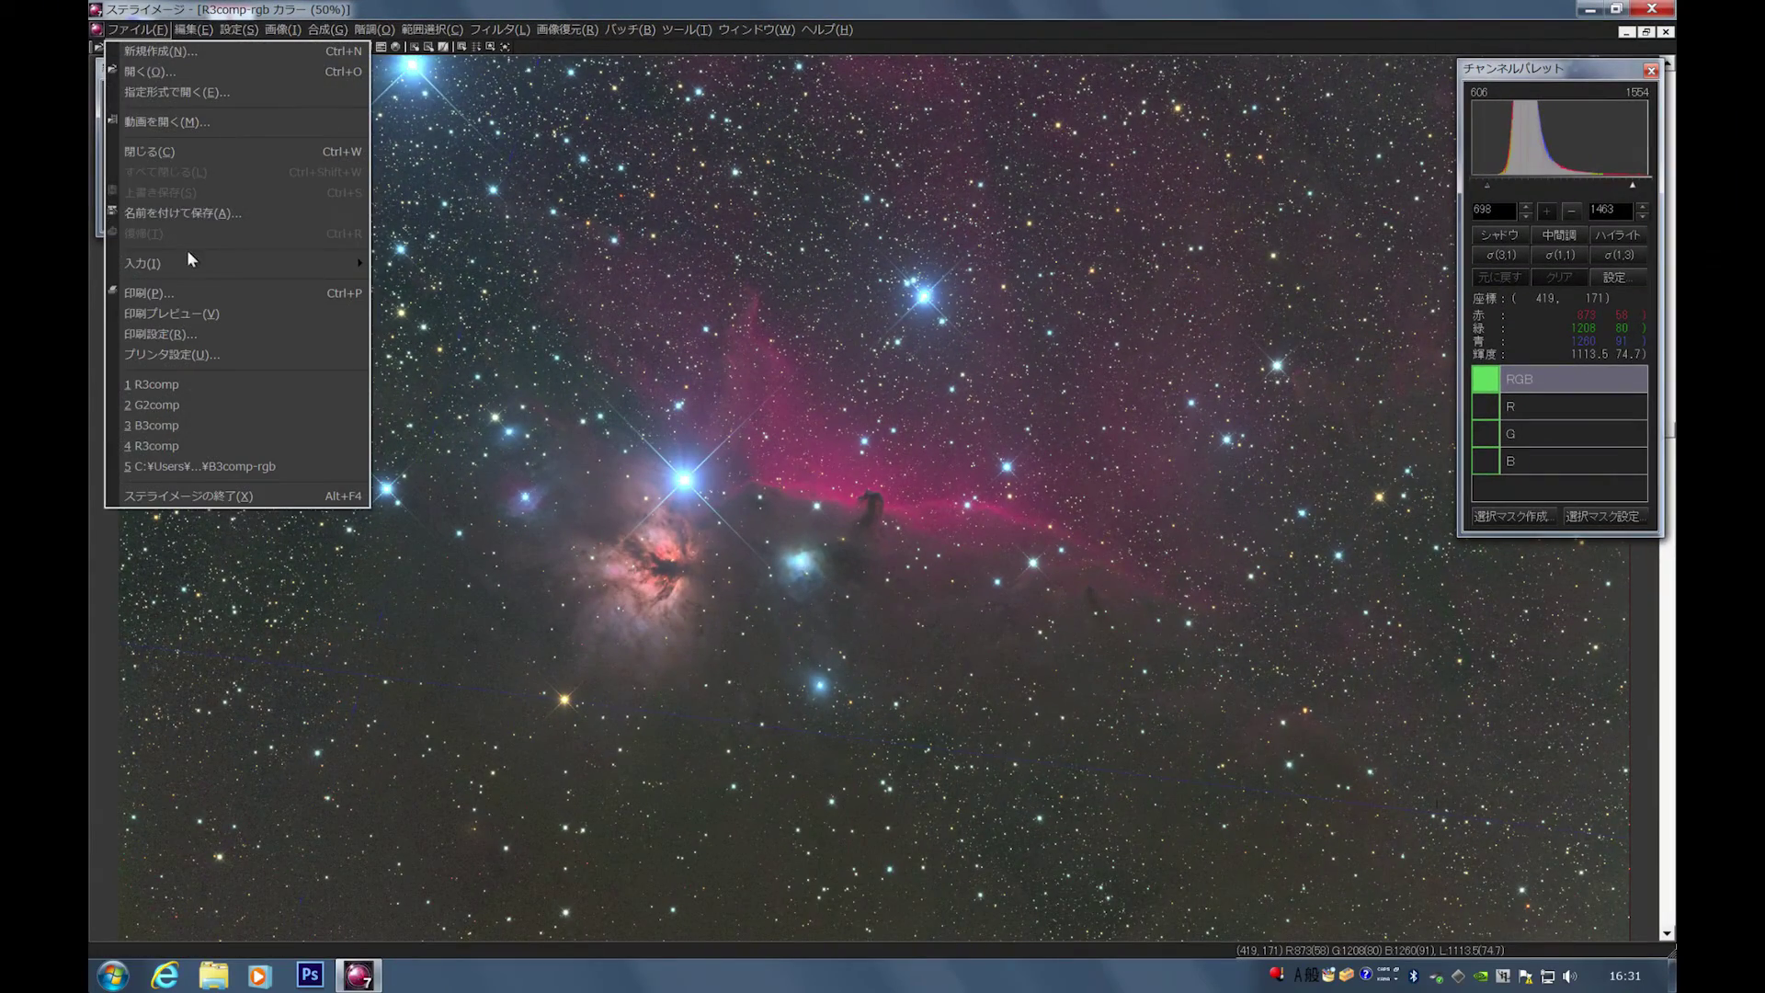
pyautogui.click(218, 212)
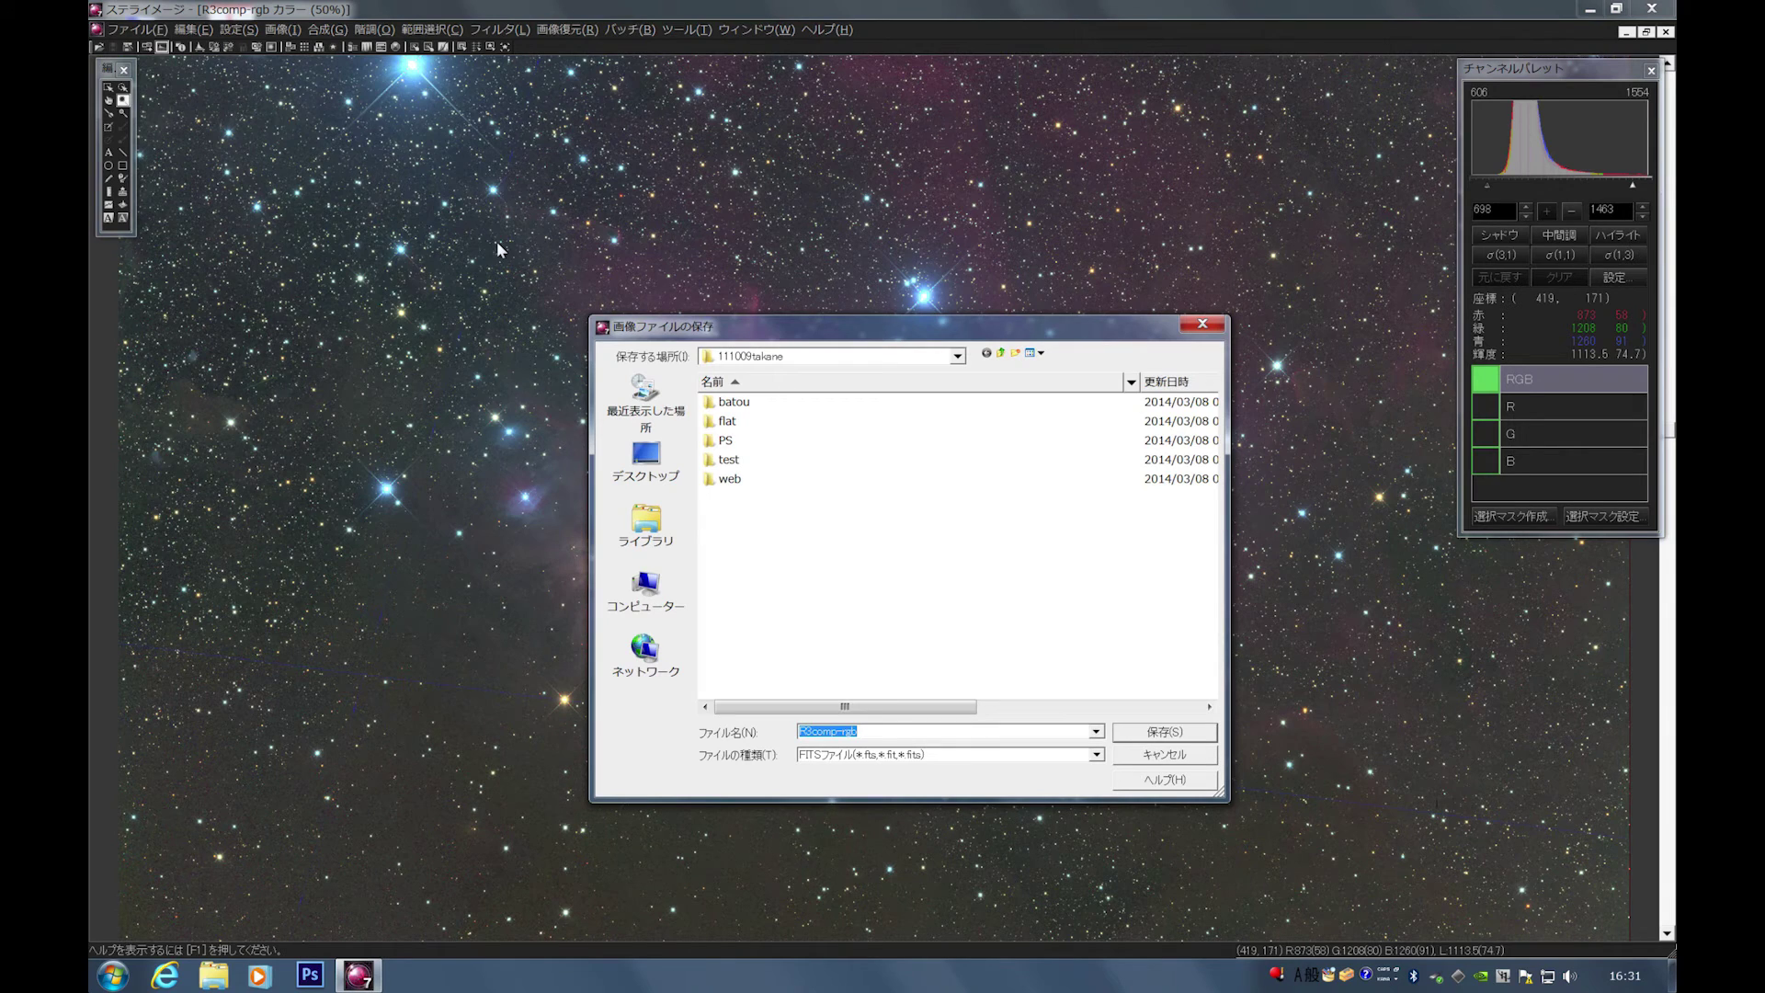
pyautogui.click(1001, 353)
pyautogui.doubleClick(770, 423)
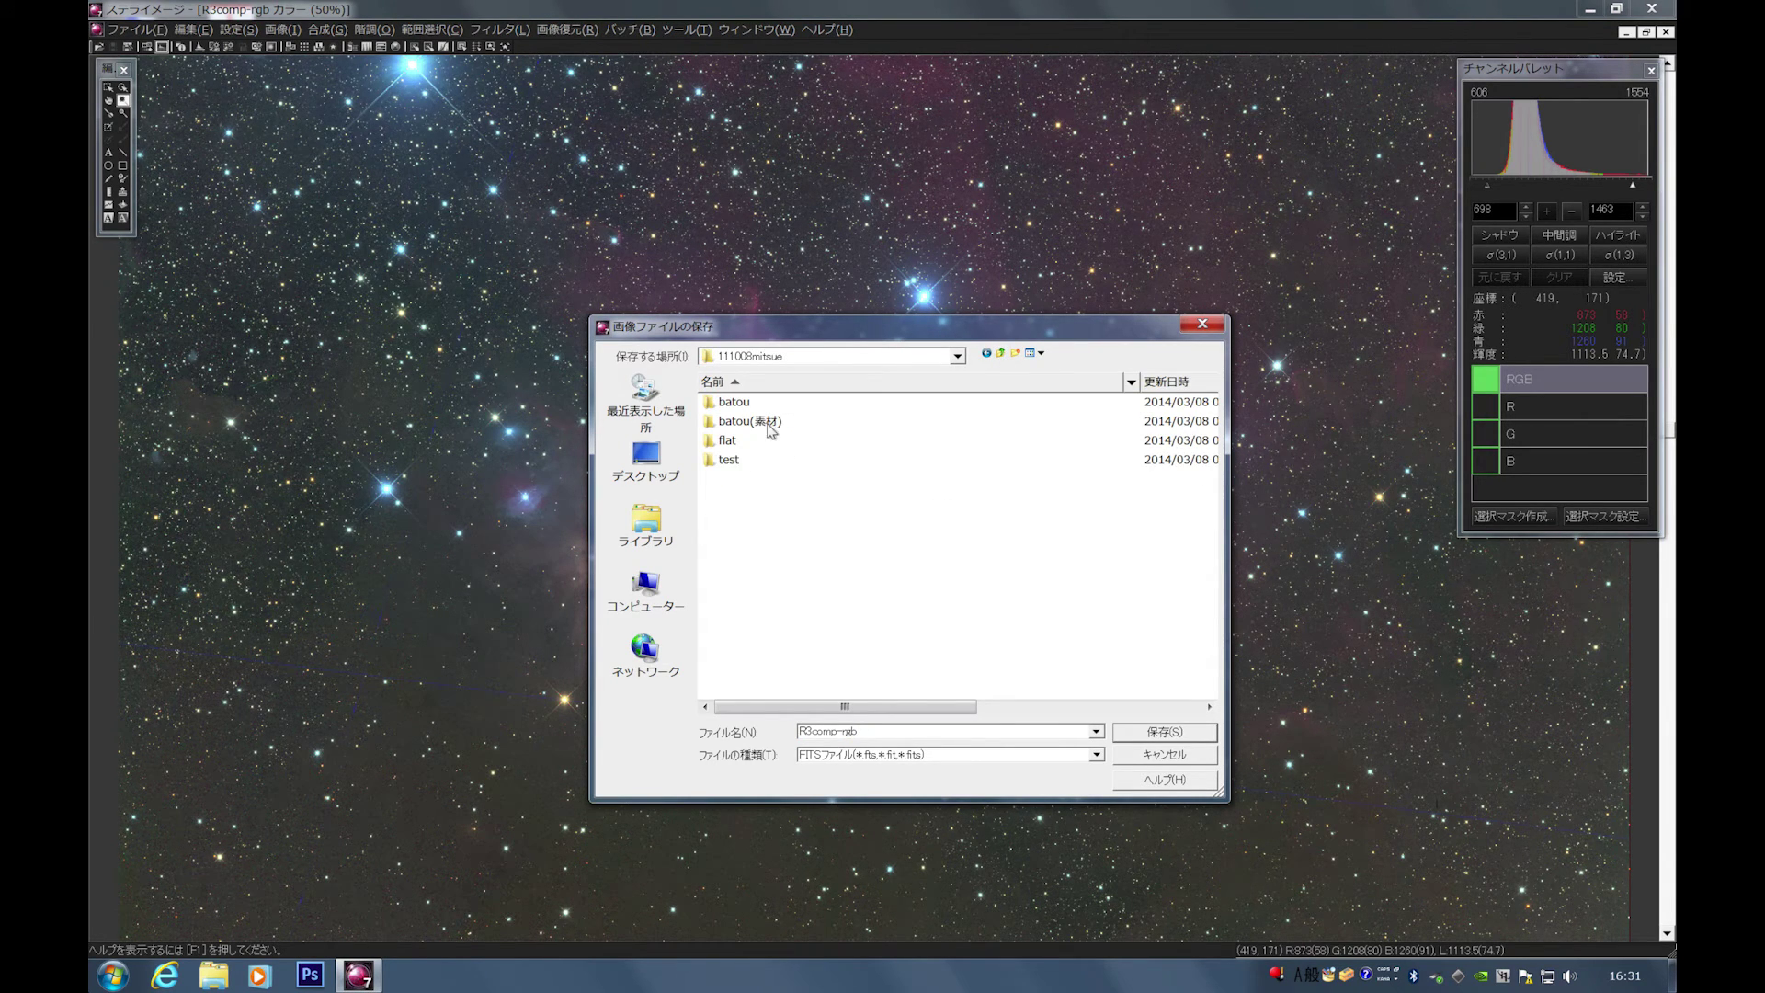
pyautogui.doubleClick(853, 733)
pyautogui.write('RGB')
pyautogui.click(940, 756)
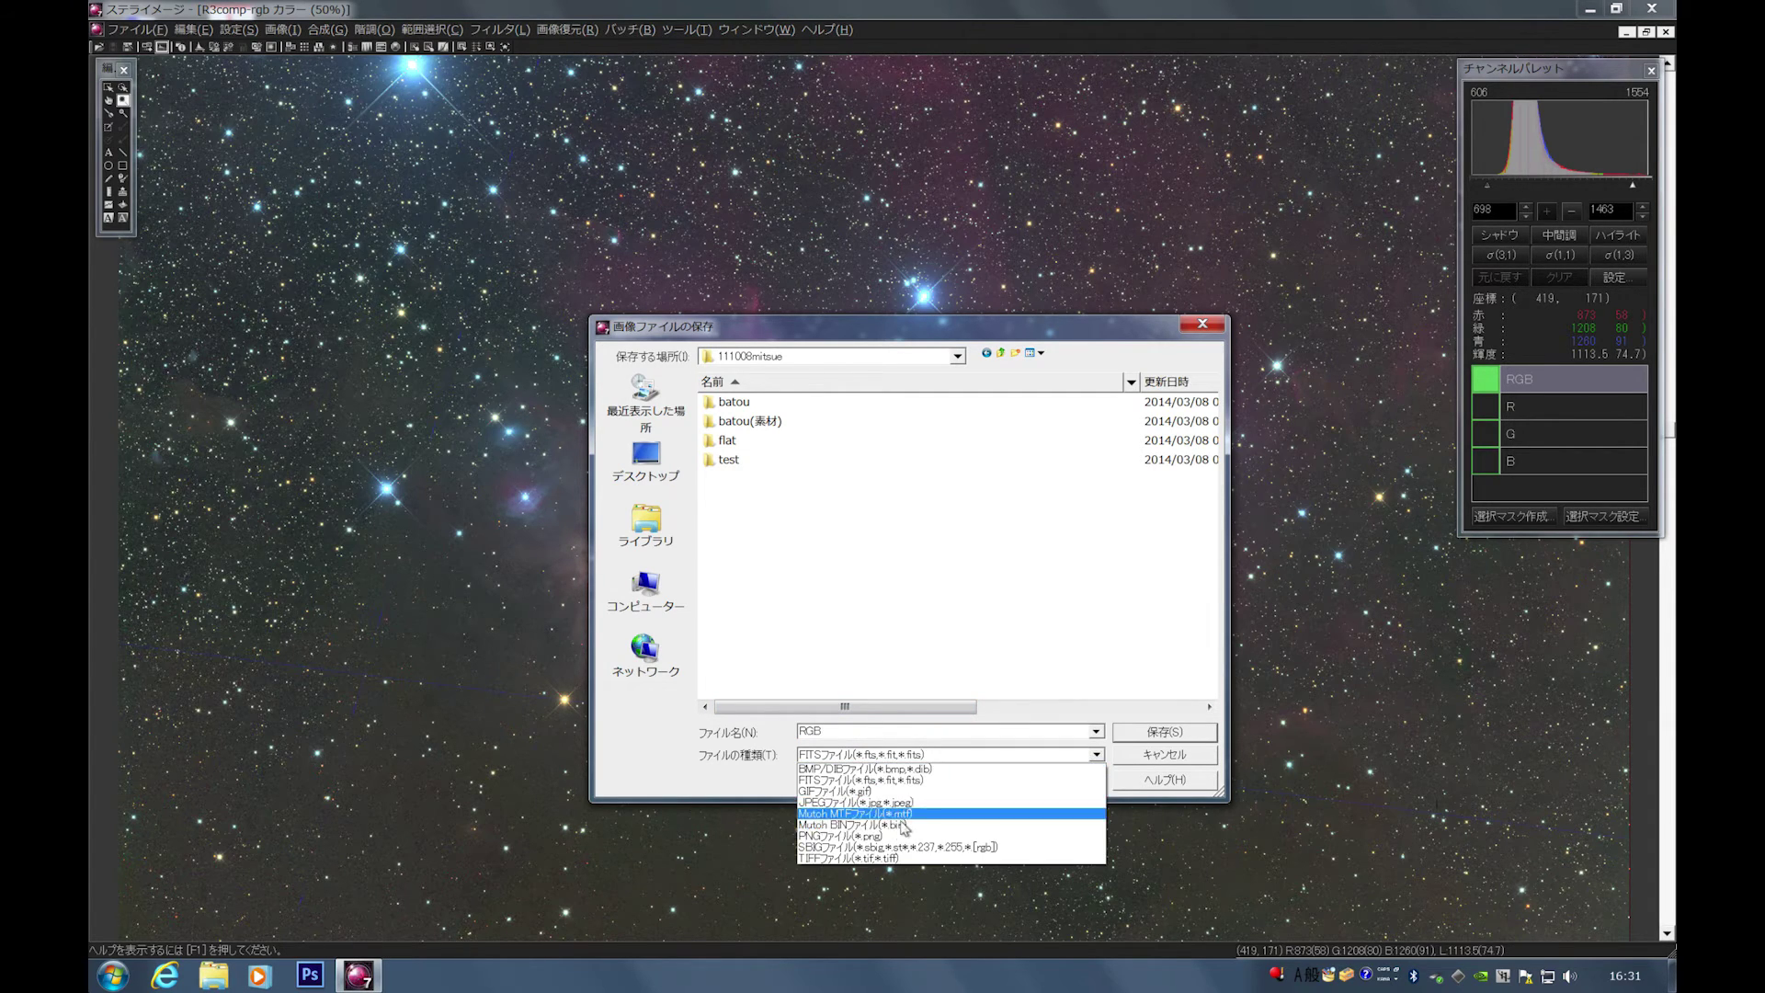
pyautogui.click(883, 858)
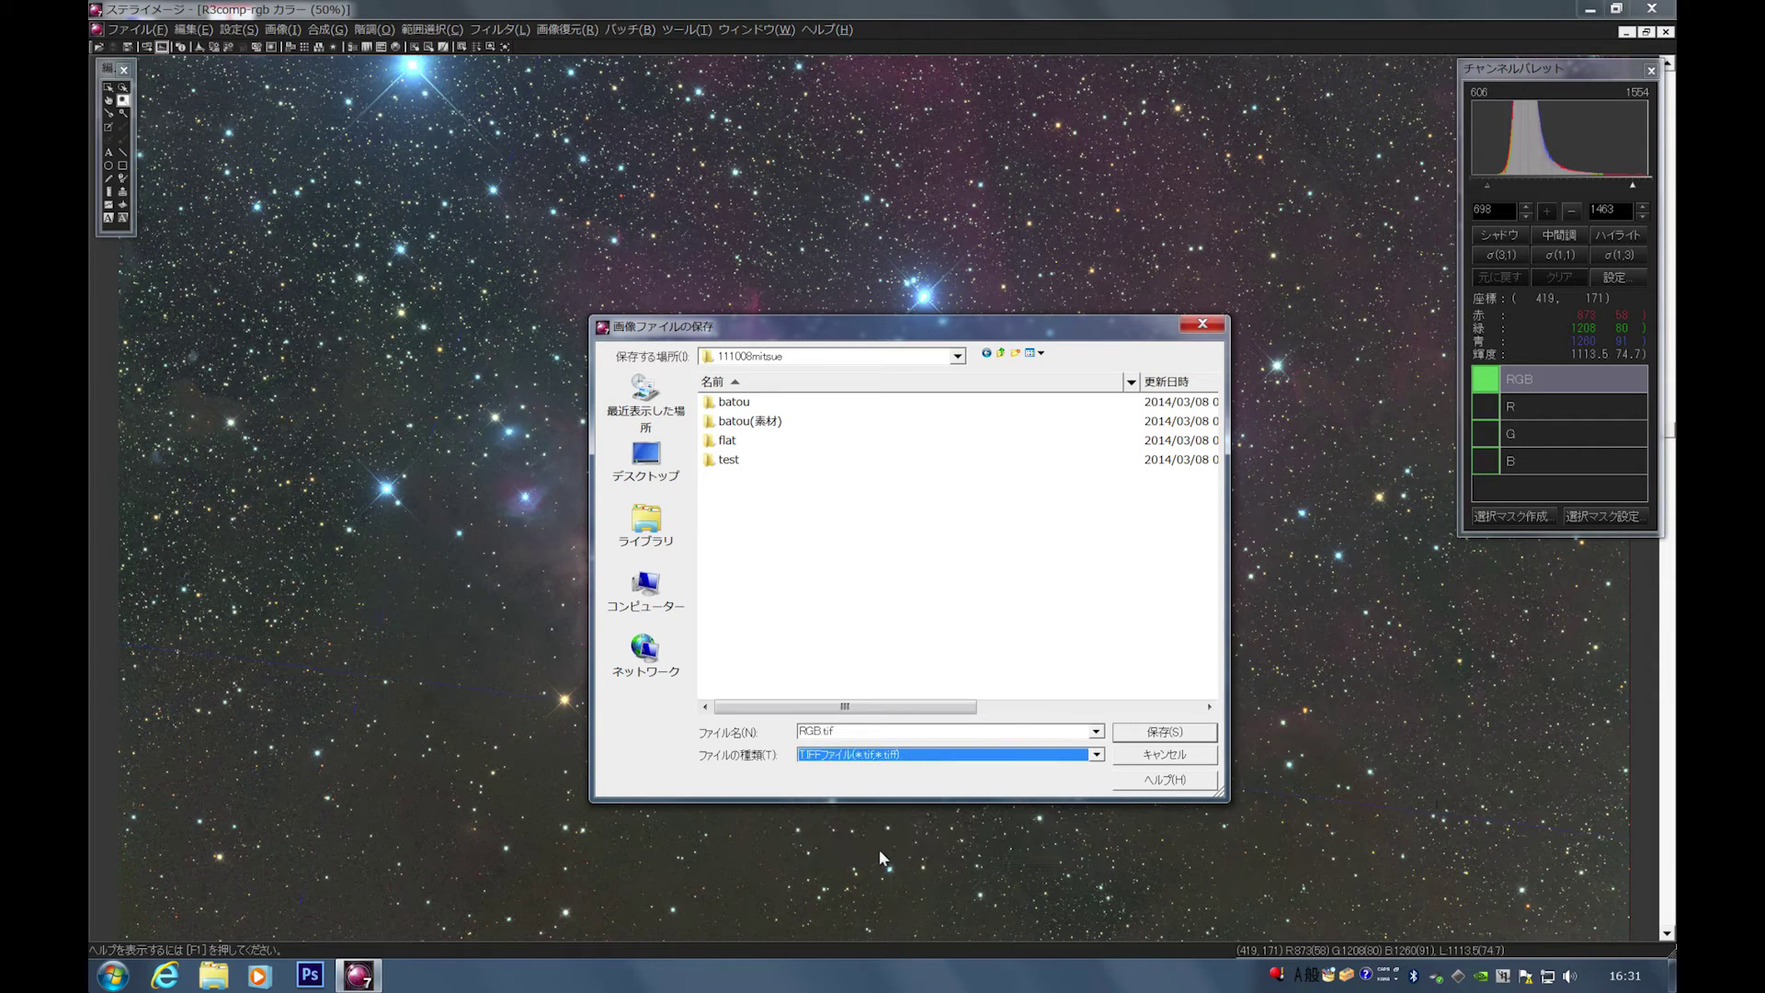
pyautogui.click(1173, 736)
pyautogui.click(973, 438)
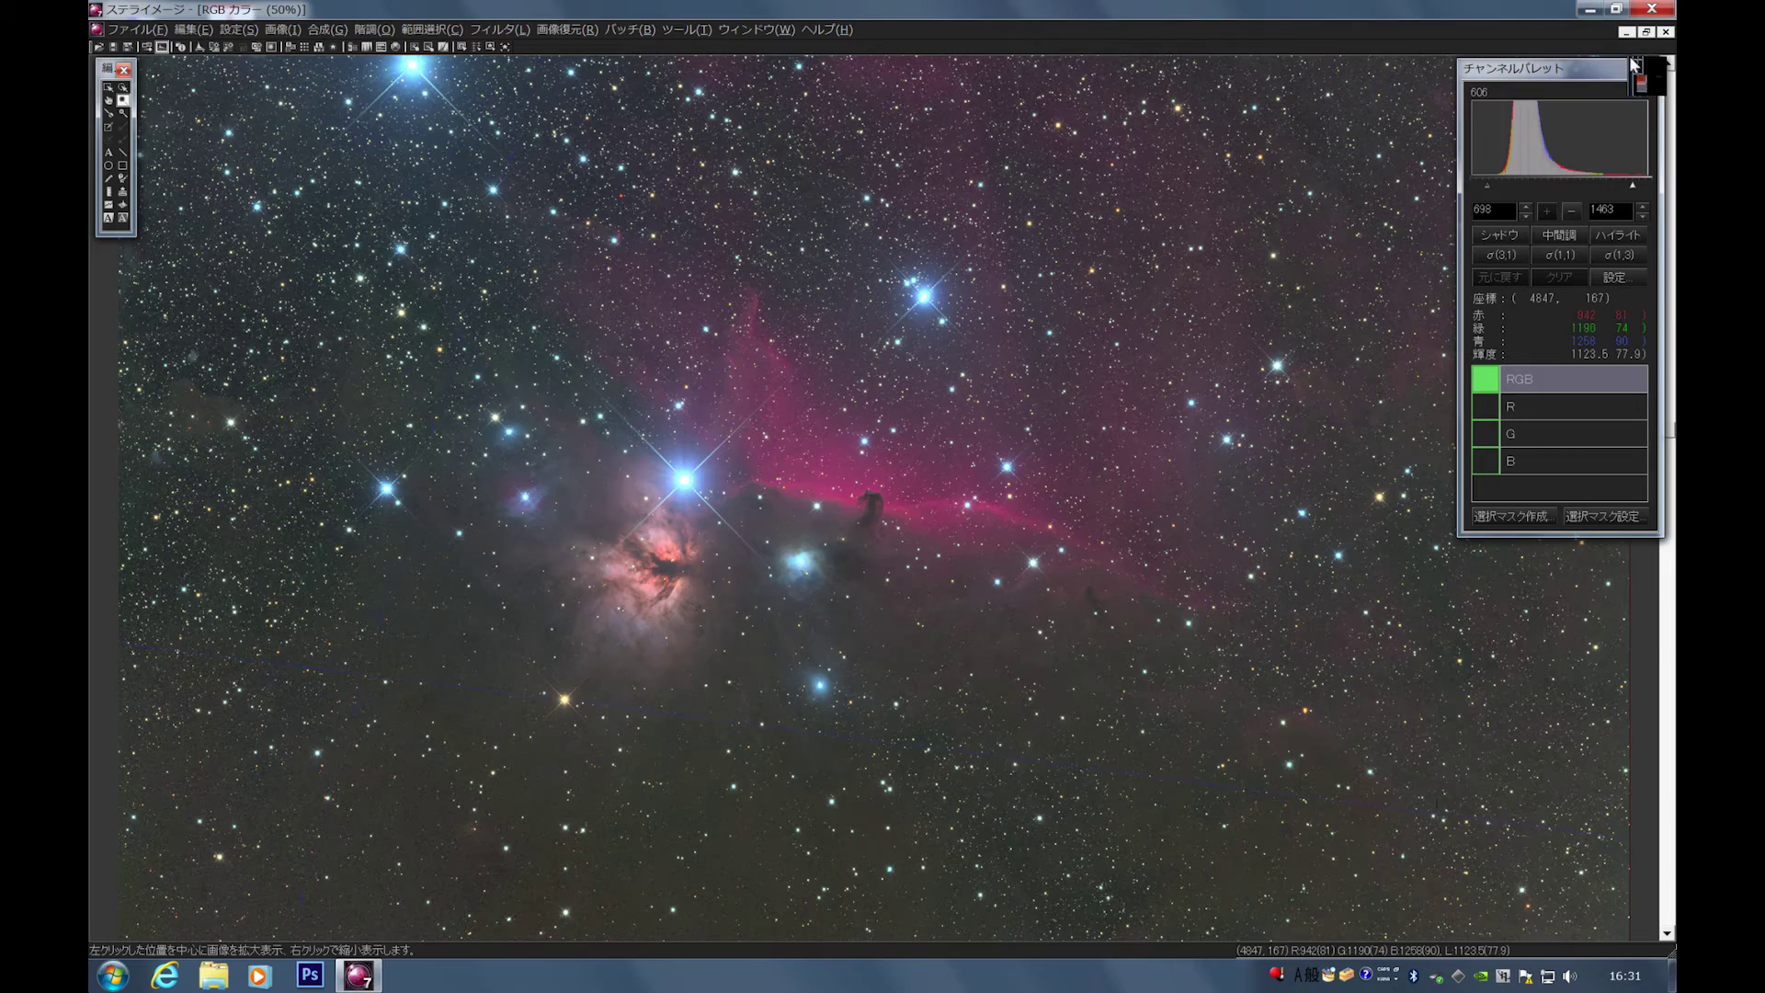
# Close the colour image and quit StellaImage.
pyautogui.click(1666, 33)
pyautogui.click(1655, 7)
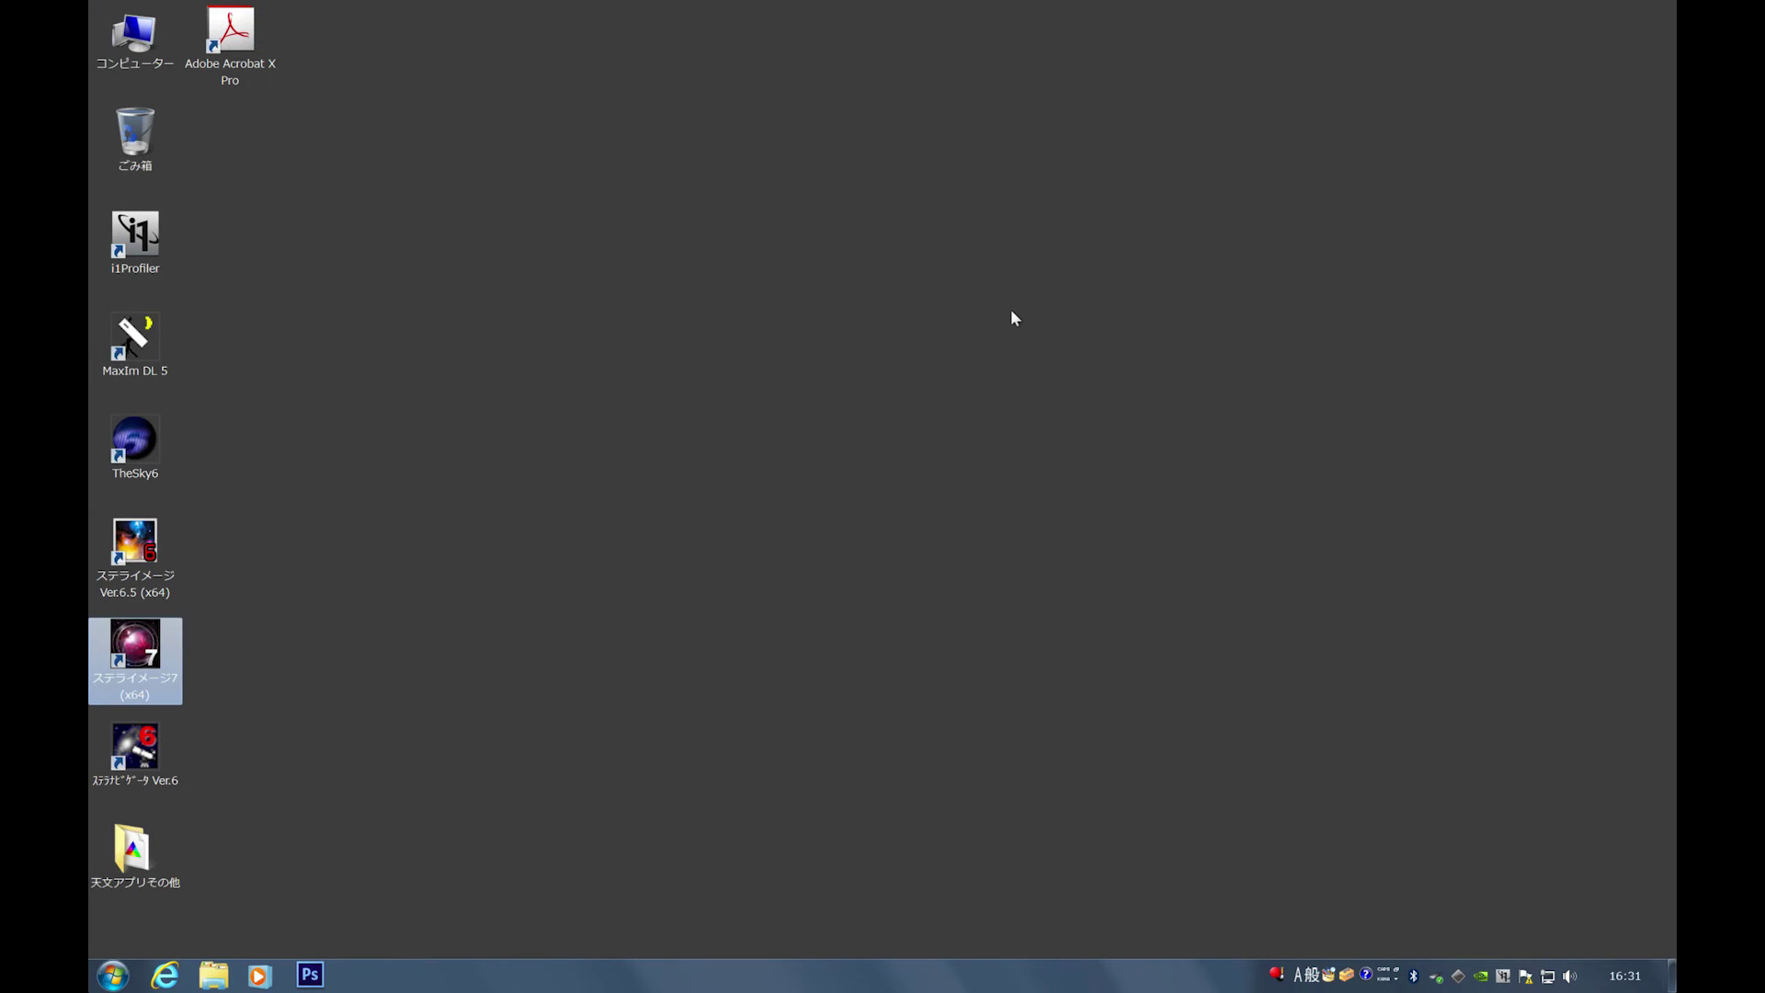
pyautogui.click(112, 974)
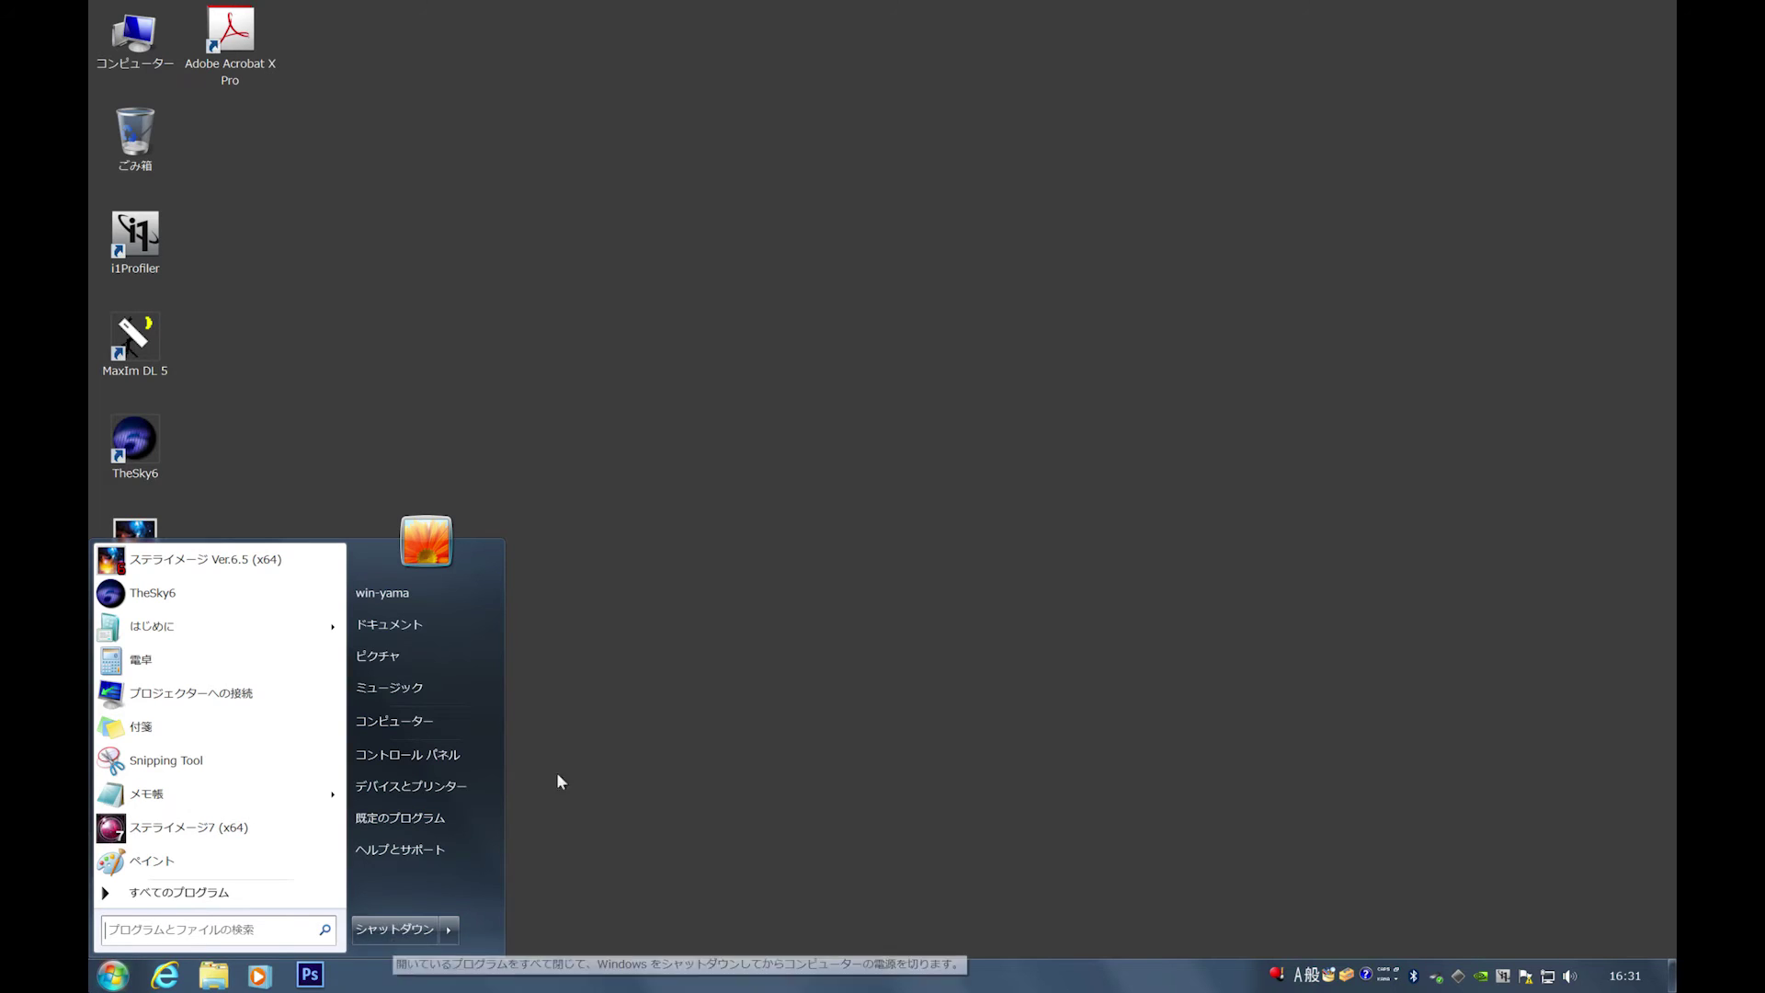
pyautogui.click(533, 736)
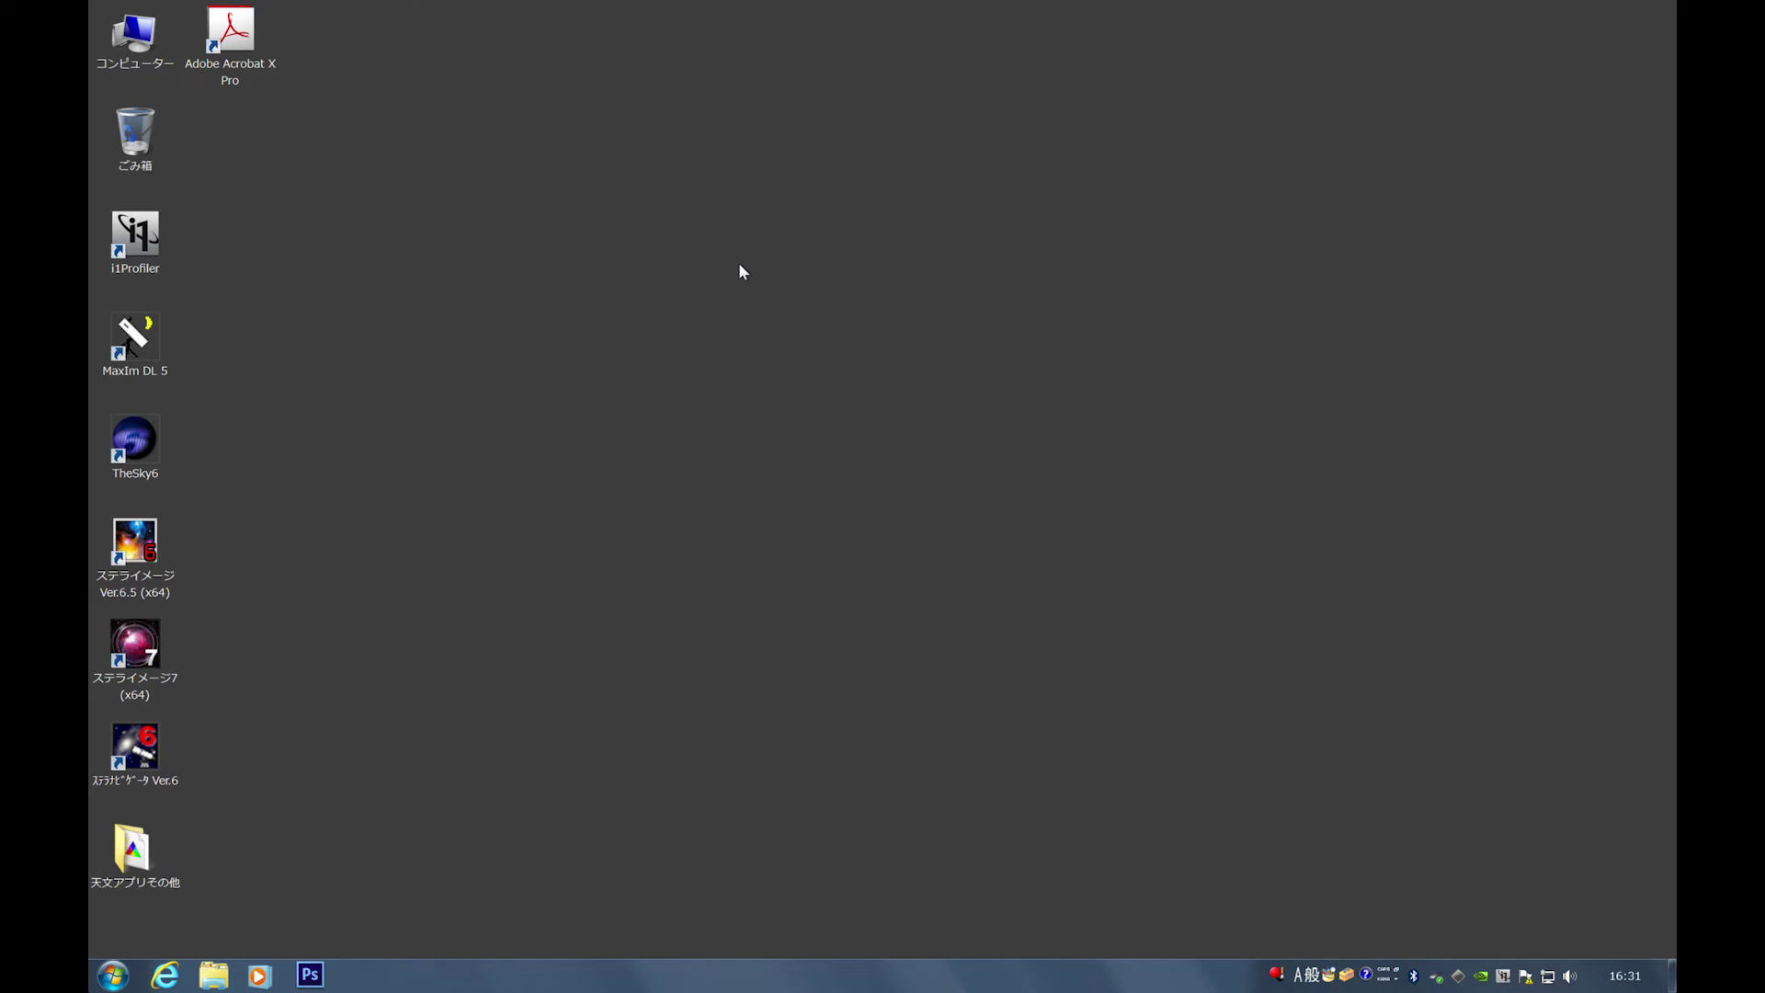
# Take the Windows virtual machine out of full-screen view and switch to Photoshop on the Mac.
pyautogui.moveTo(830, 7)
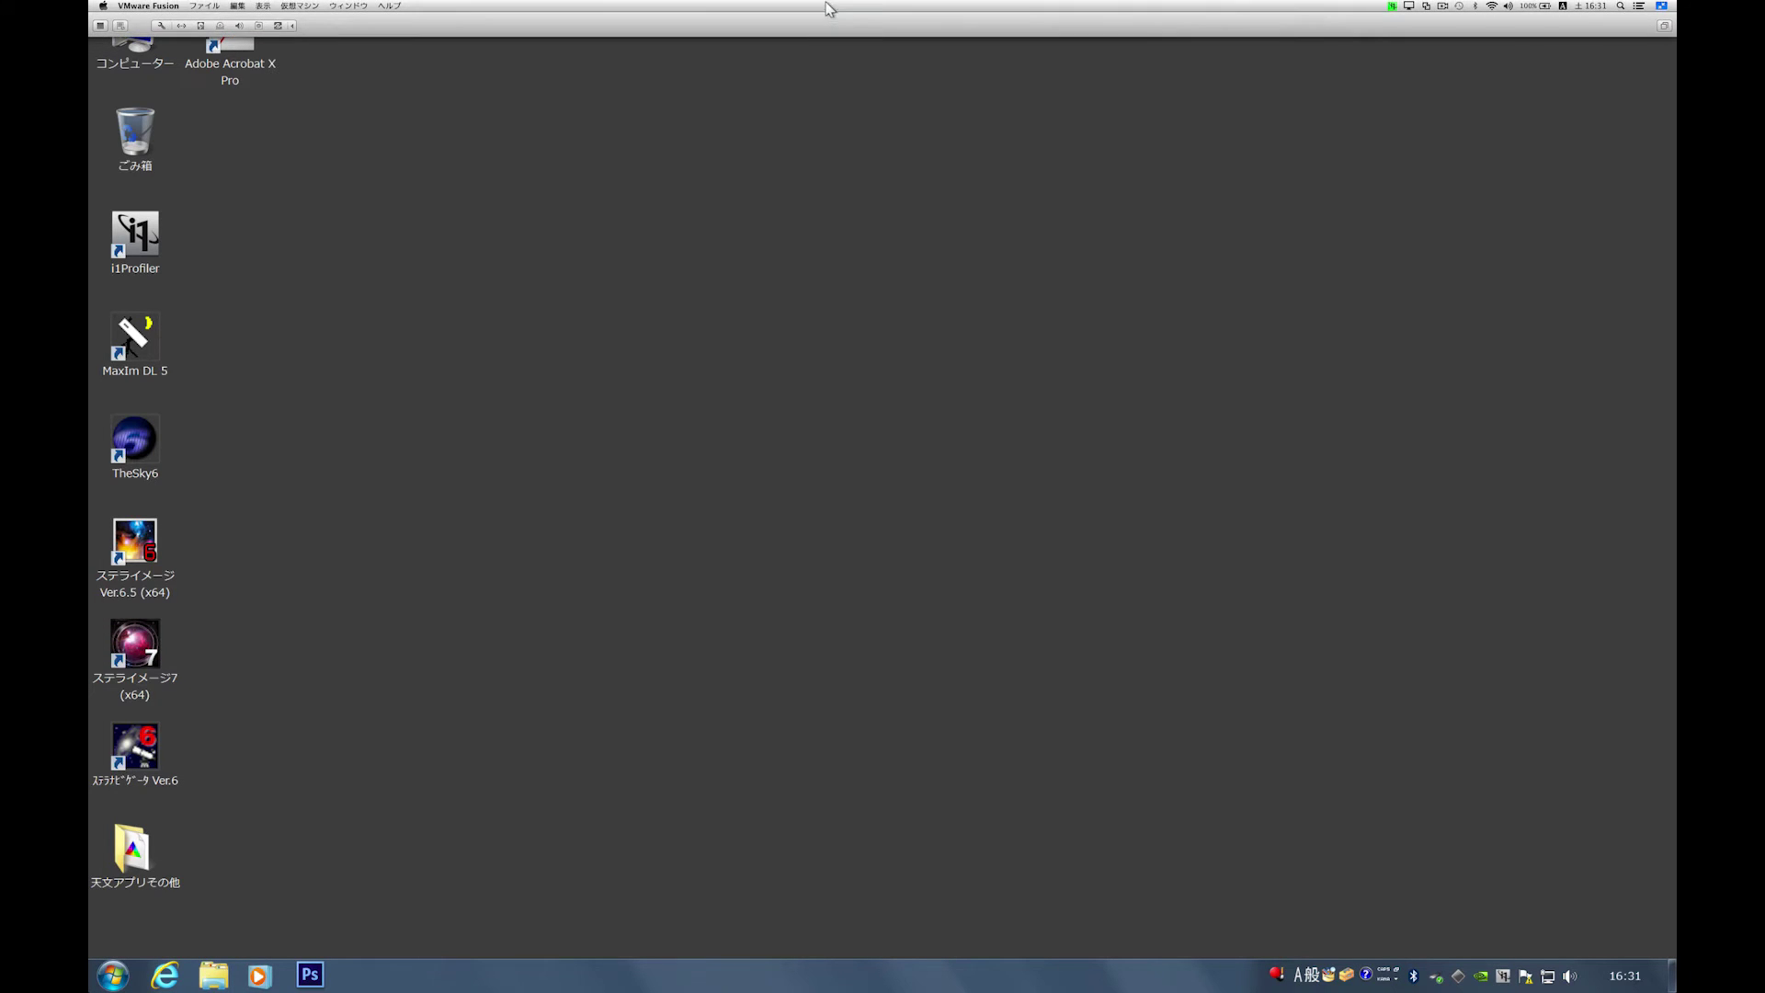
pyautogui.click(1663, 6)
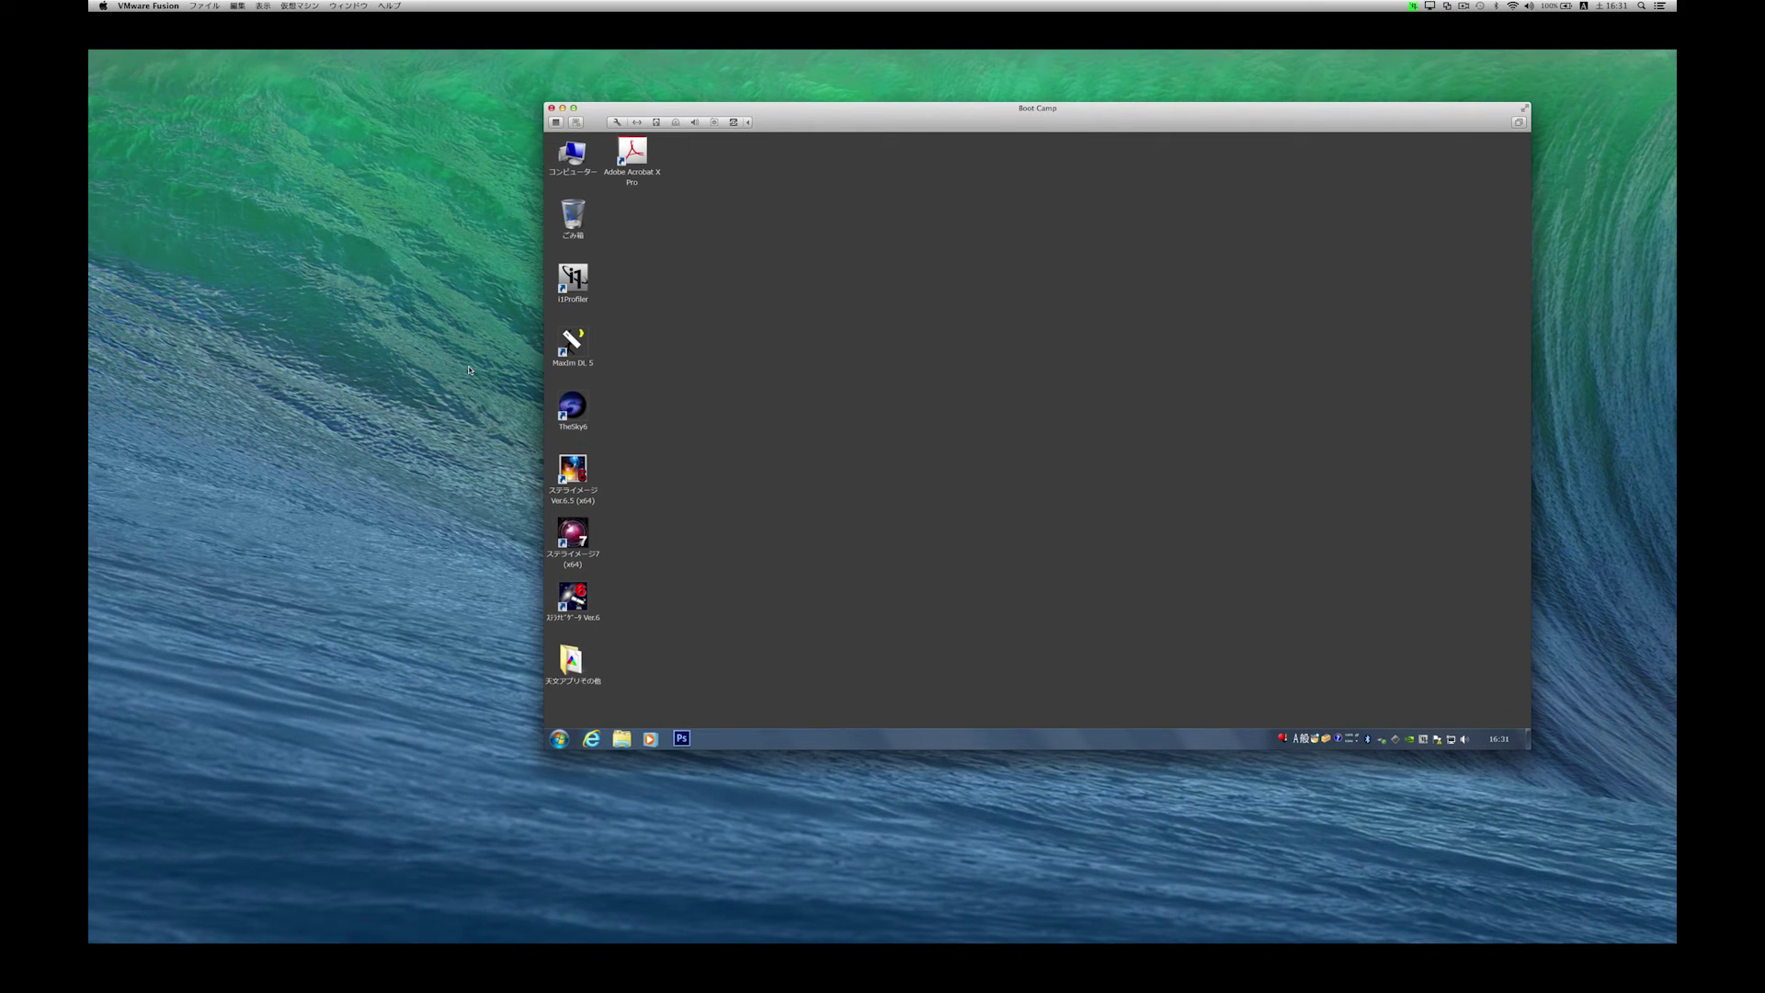
pyautogui.click(376, 382)
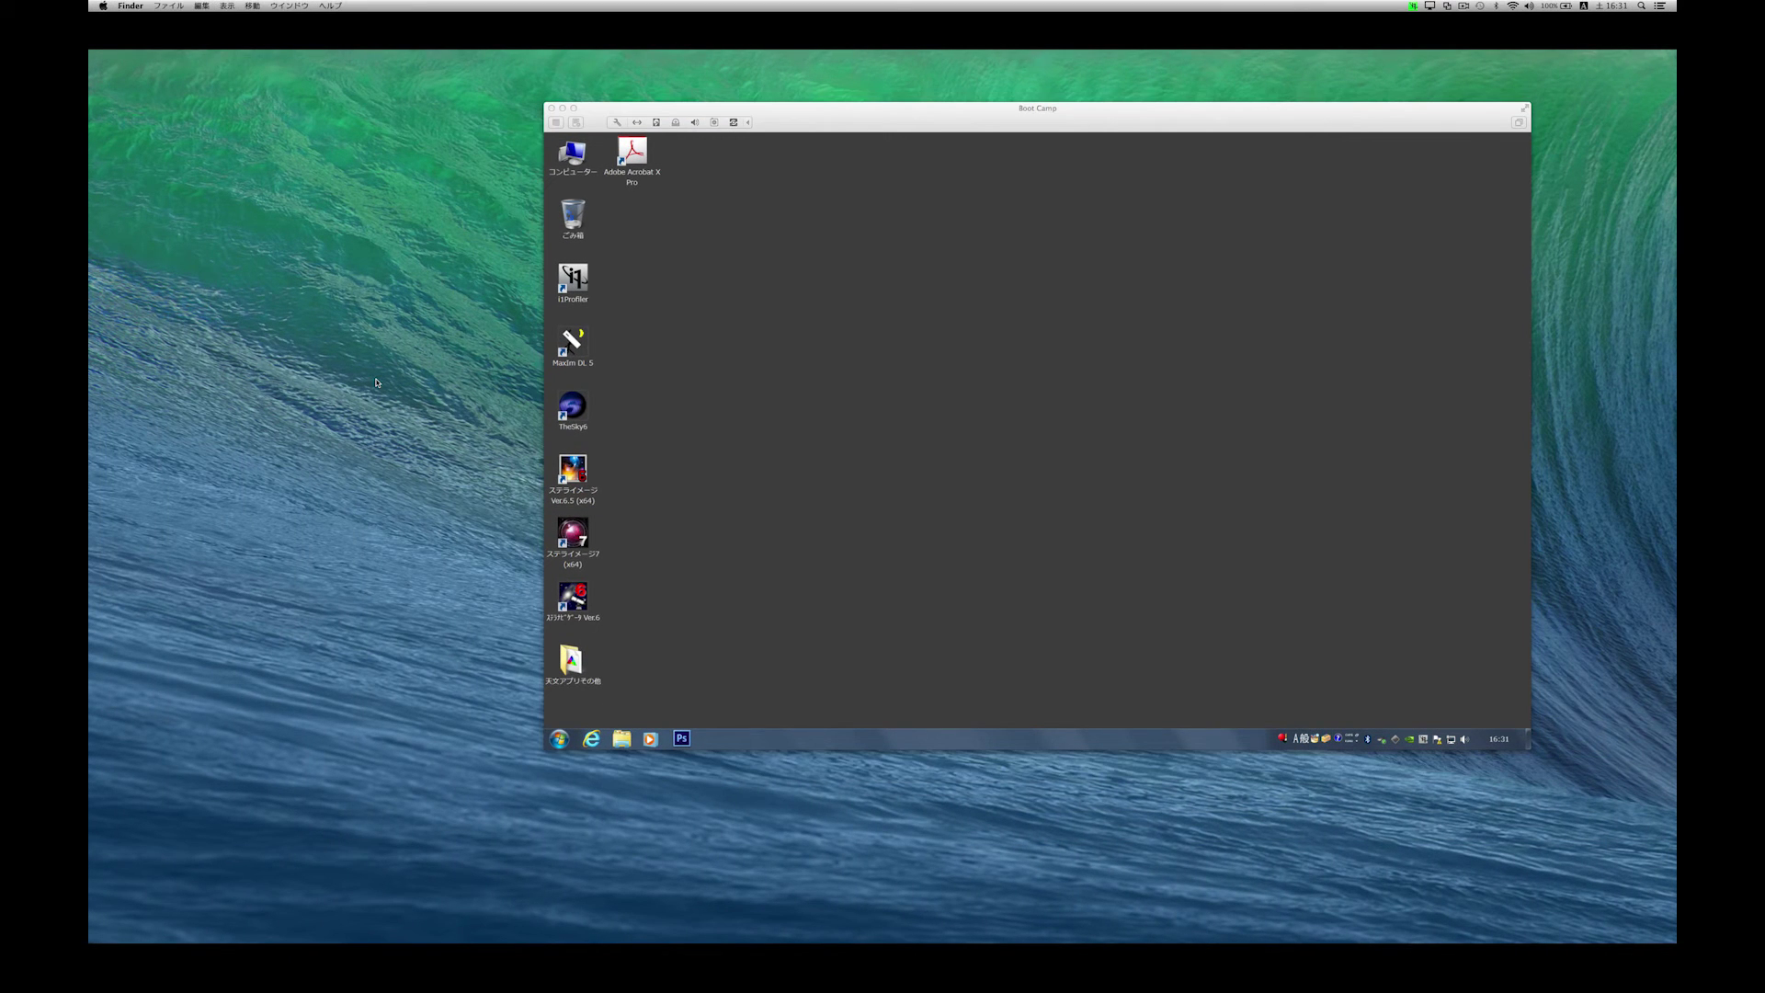
pyautogui.hotkey('ctrl', 'Up')
pyautogui.hotkey('ctrl', 'Up')
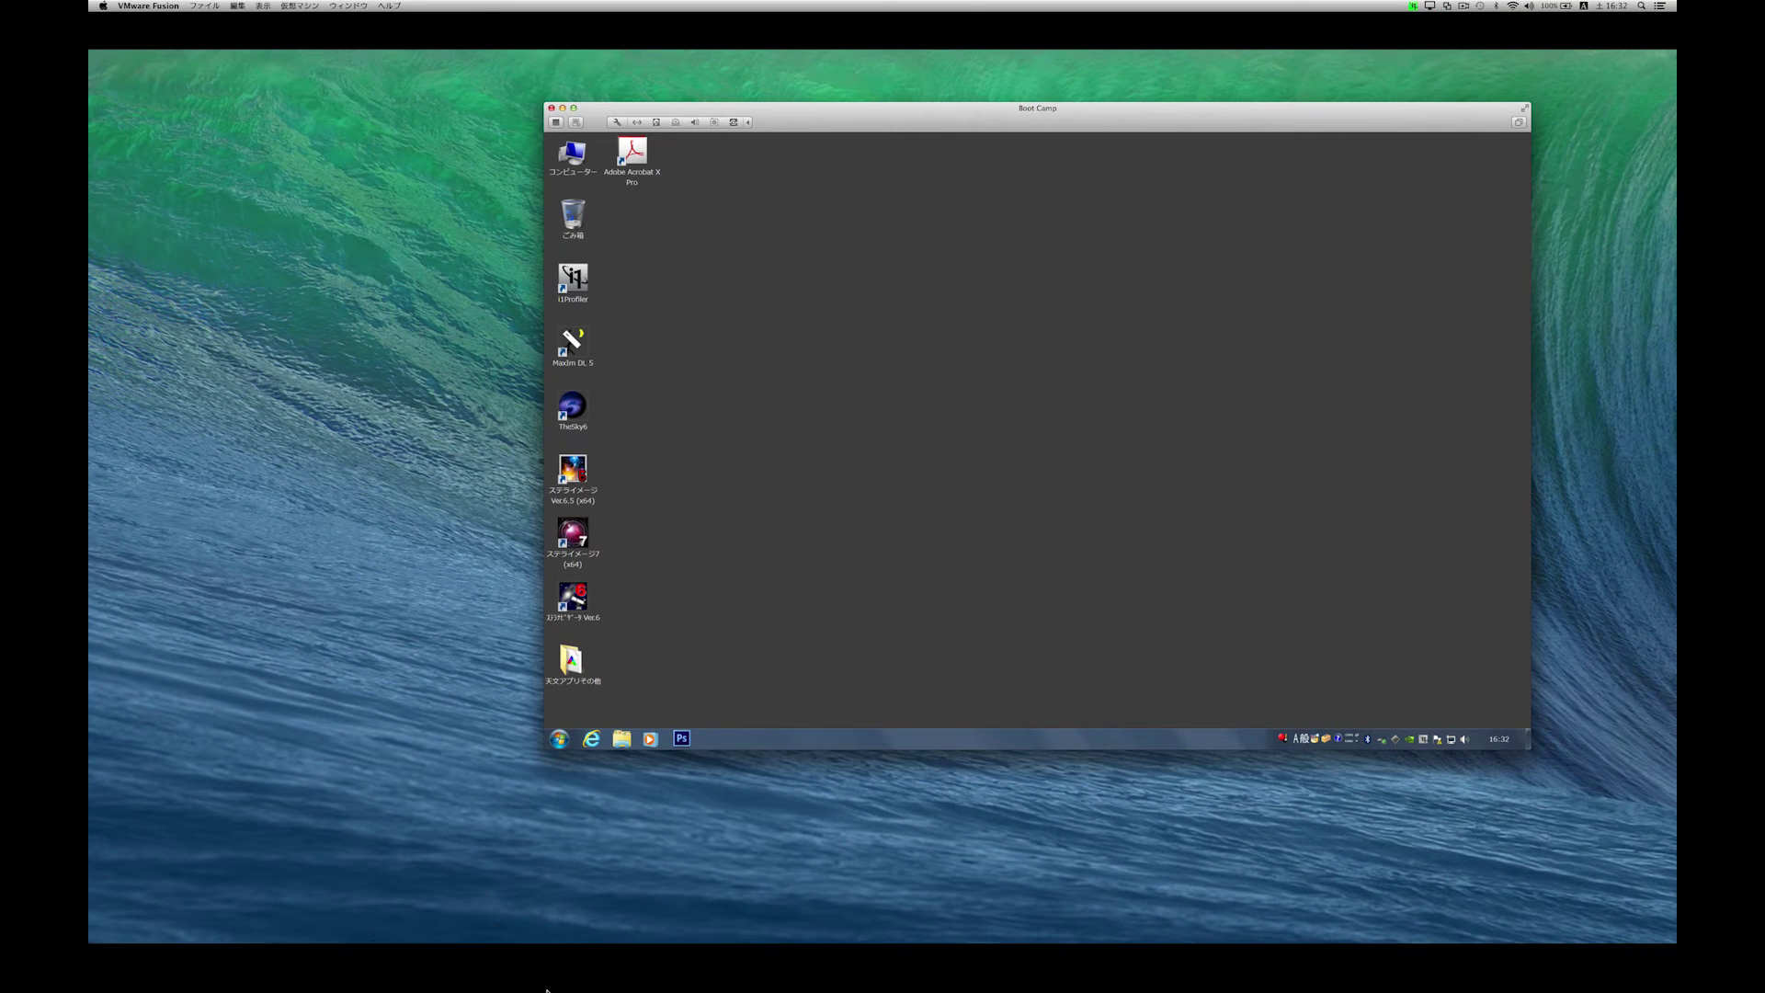
pyautogui.click(546, 963)
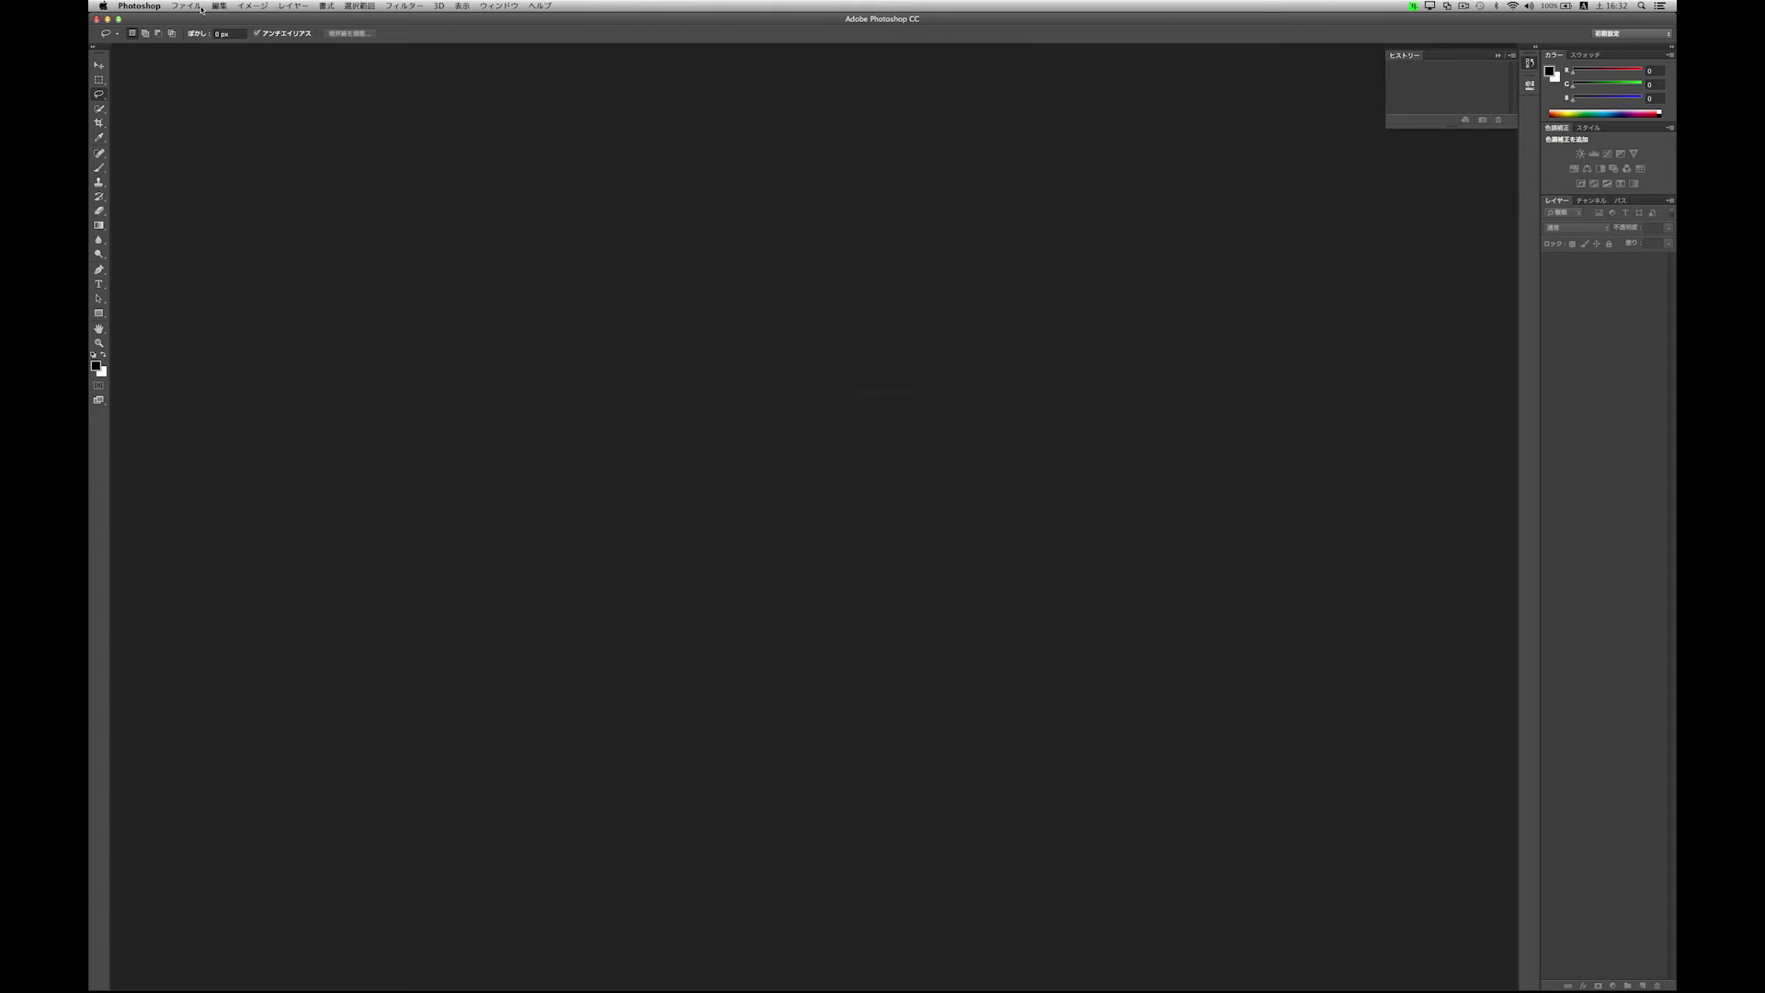
# Open the RGB.tif image from the 111008mitsue folder in the Pictures (ピクチャ) folder.
pyautogui.click(202, 9)
pyautogui.click(552, 262)
pyautogui.doubleClick(552, 262)
pyautogui.click(726, 194)
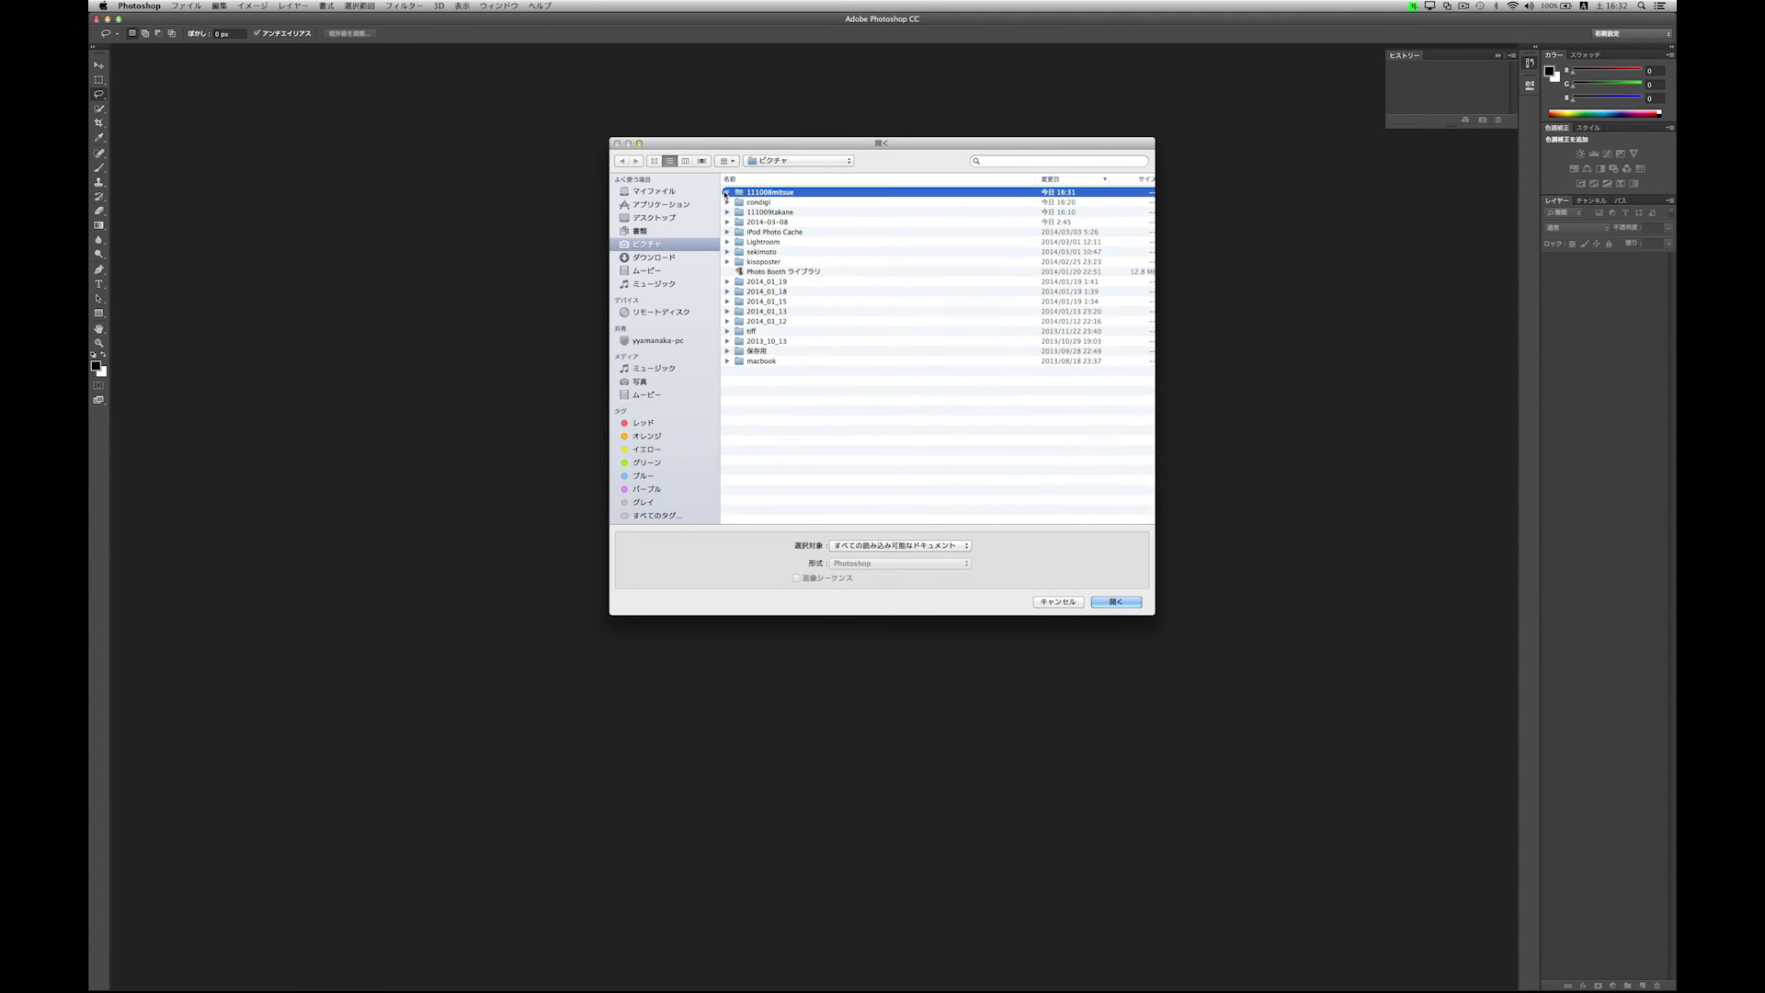
pyautogui.click(726, 192)
pyautogui.click(769, 202)
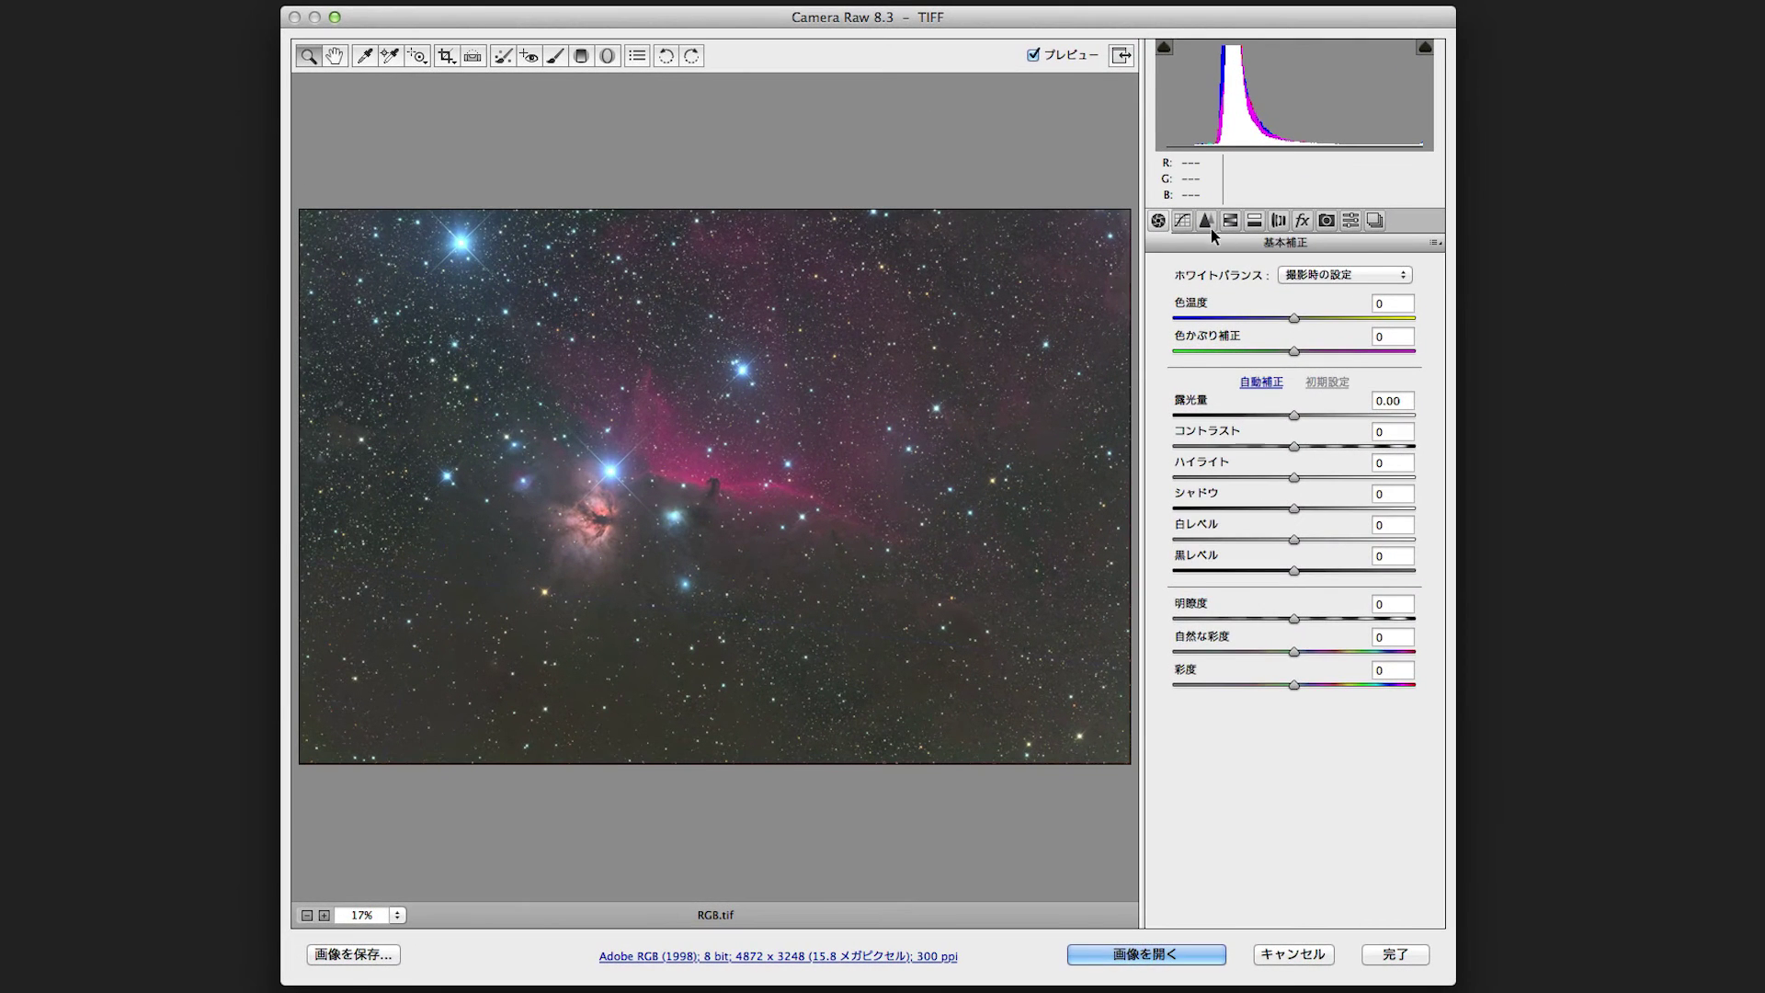
# Review the Camera Raw detail, colour and split-toning settings, and open the image in Photoshop without adjustments.
pyautogui.click(1208, 222)
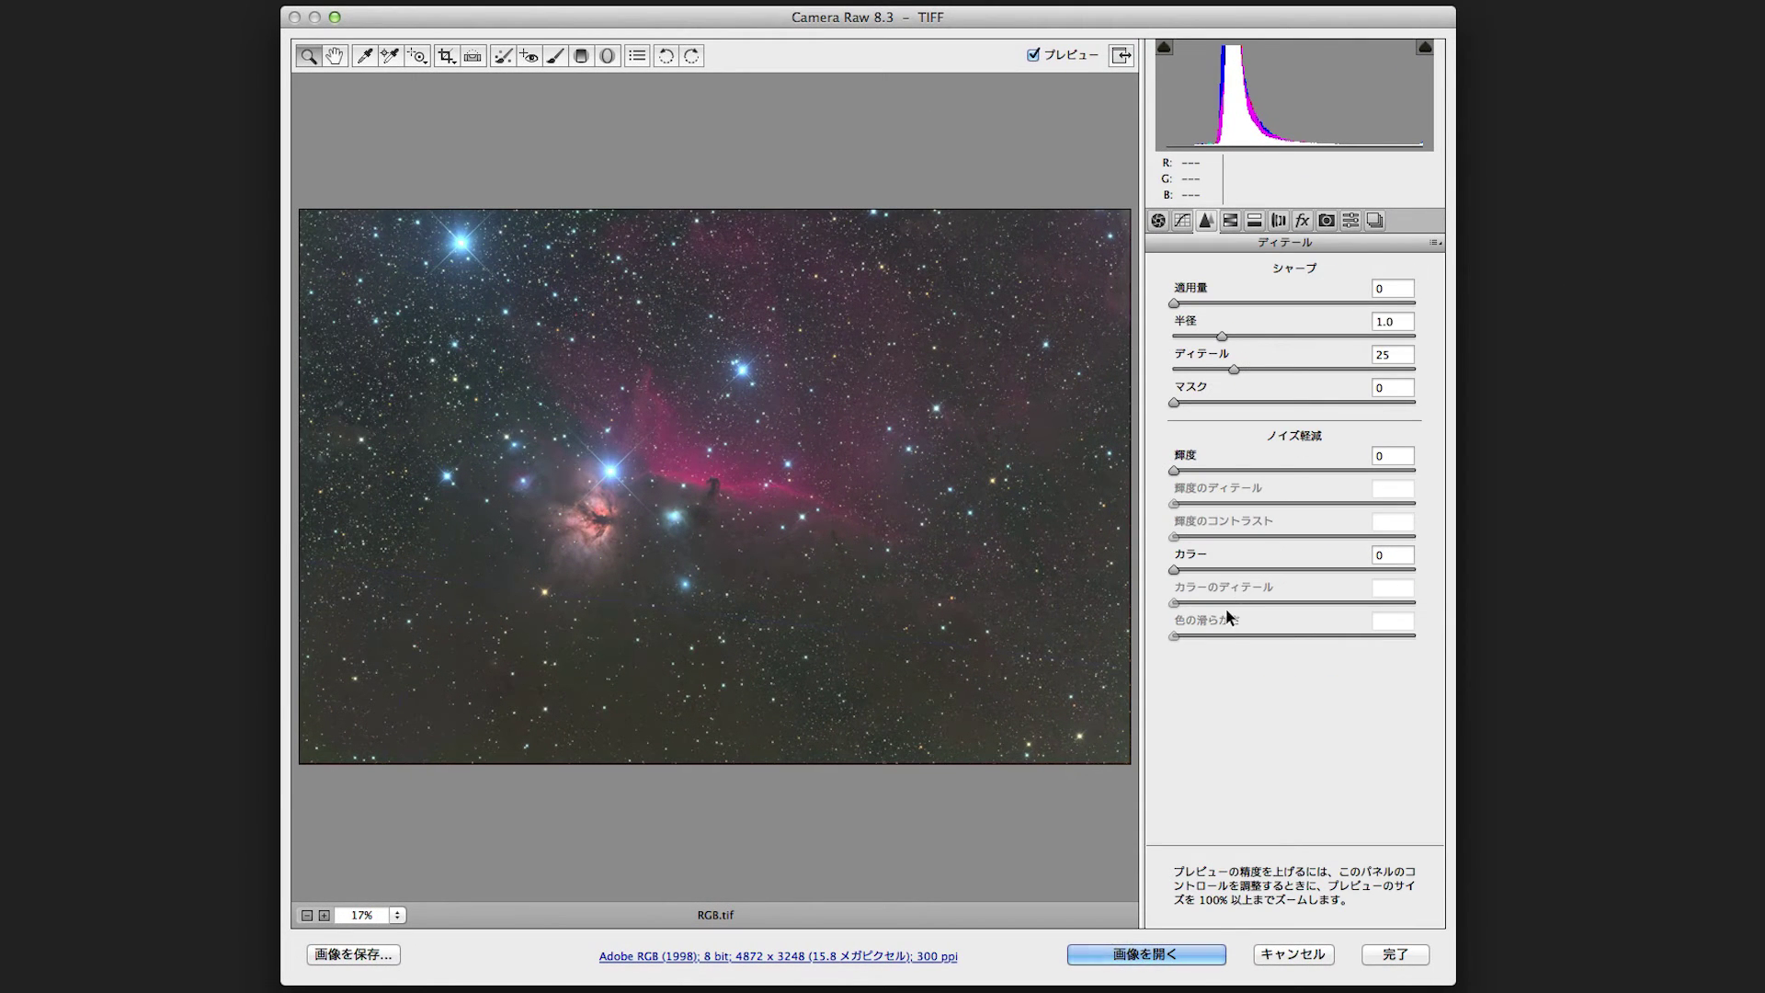
pyautogui.click(1230, 221)
pyautogui.click(1259, 222)
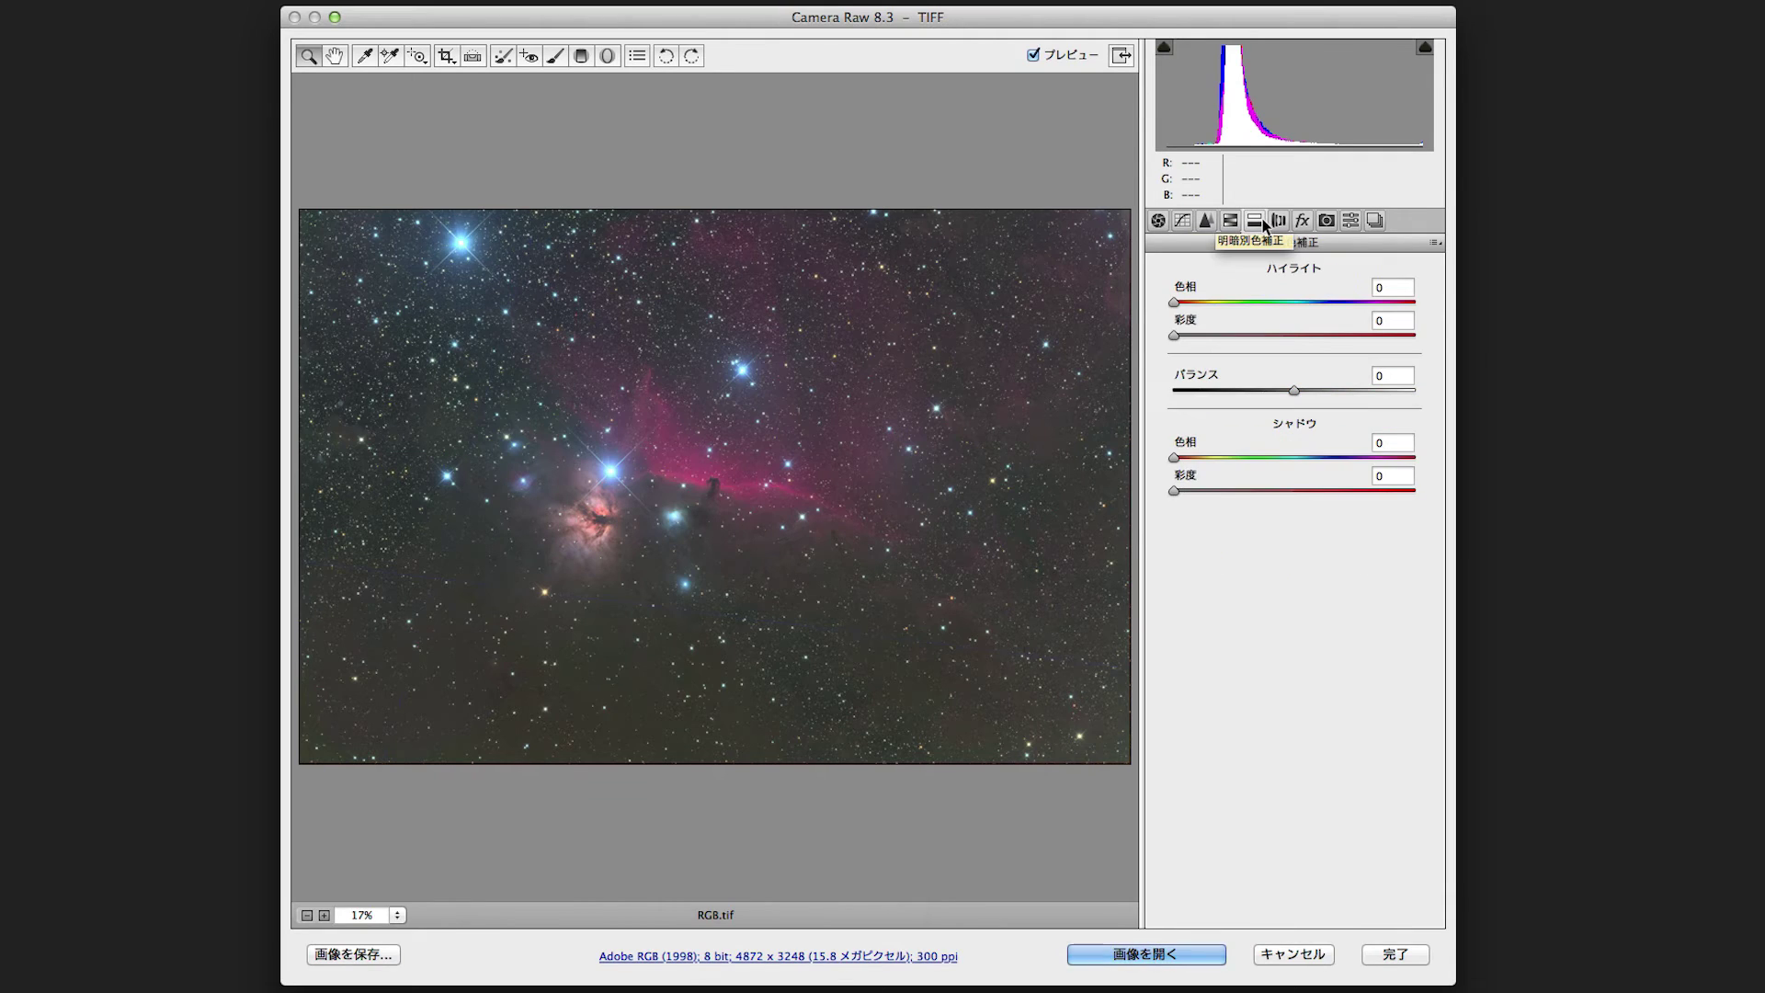
pyautogui.click(1159, 220)
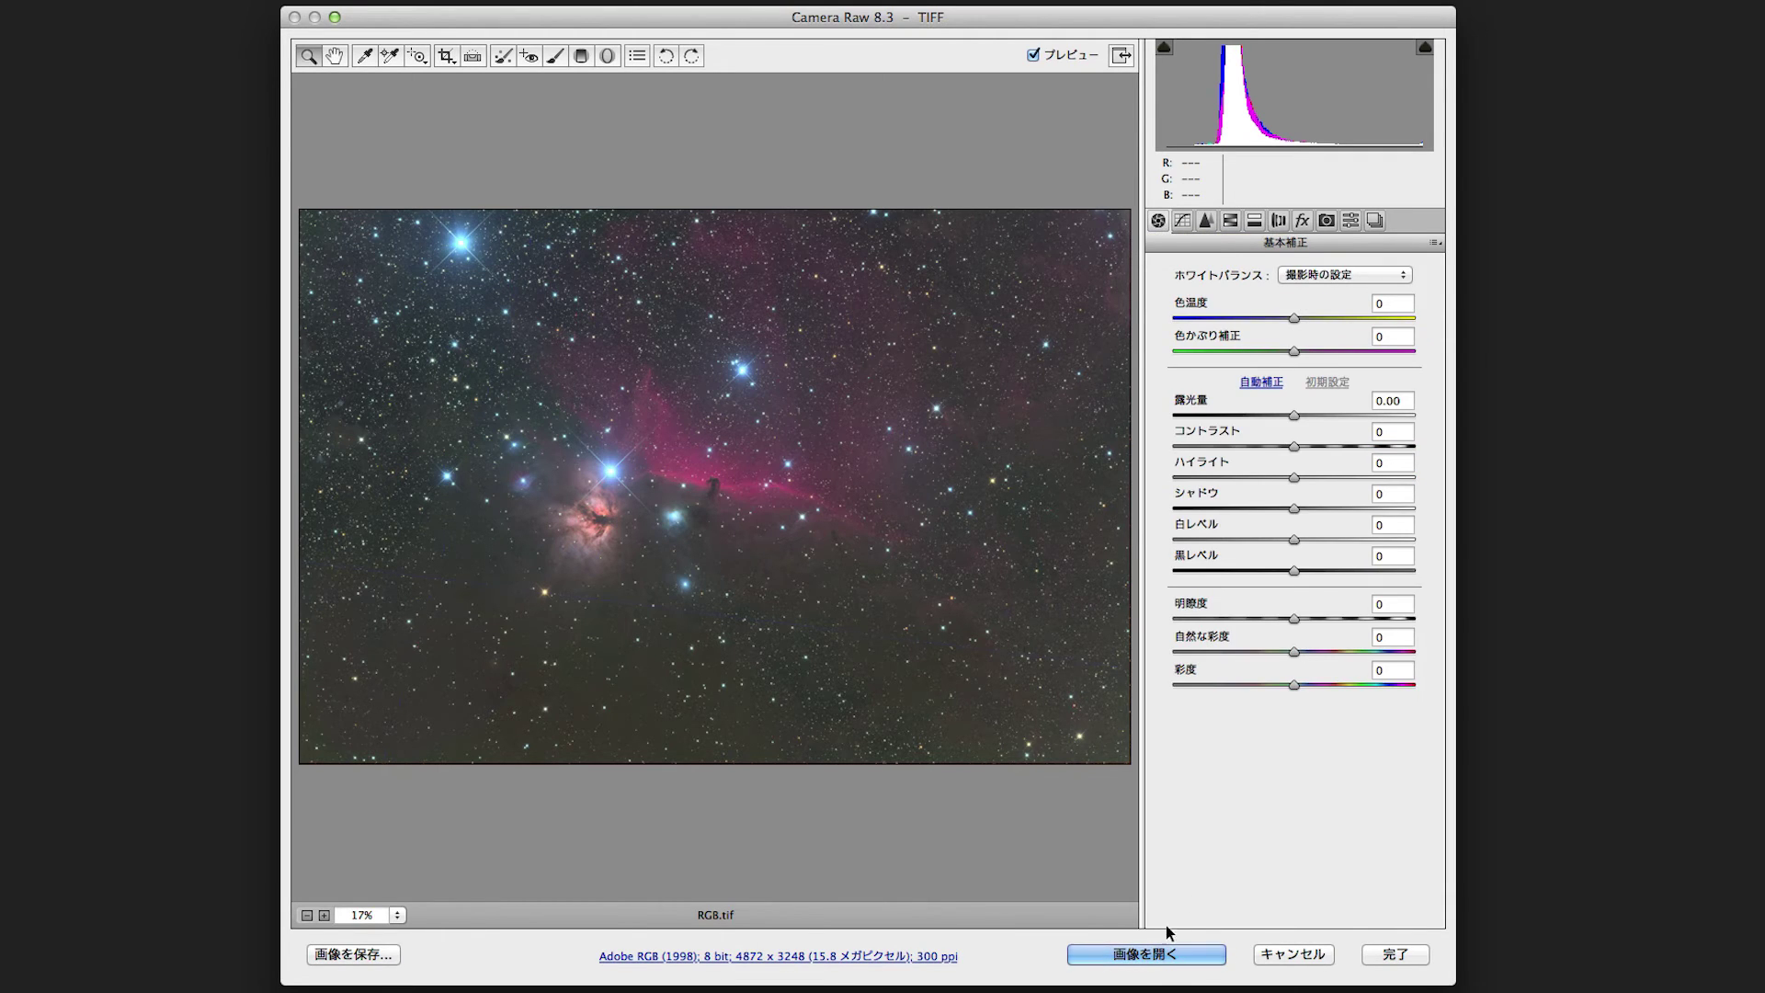
pyautogui.click(1140, 958)
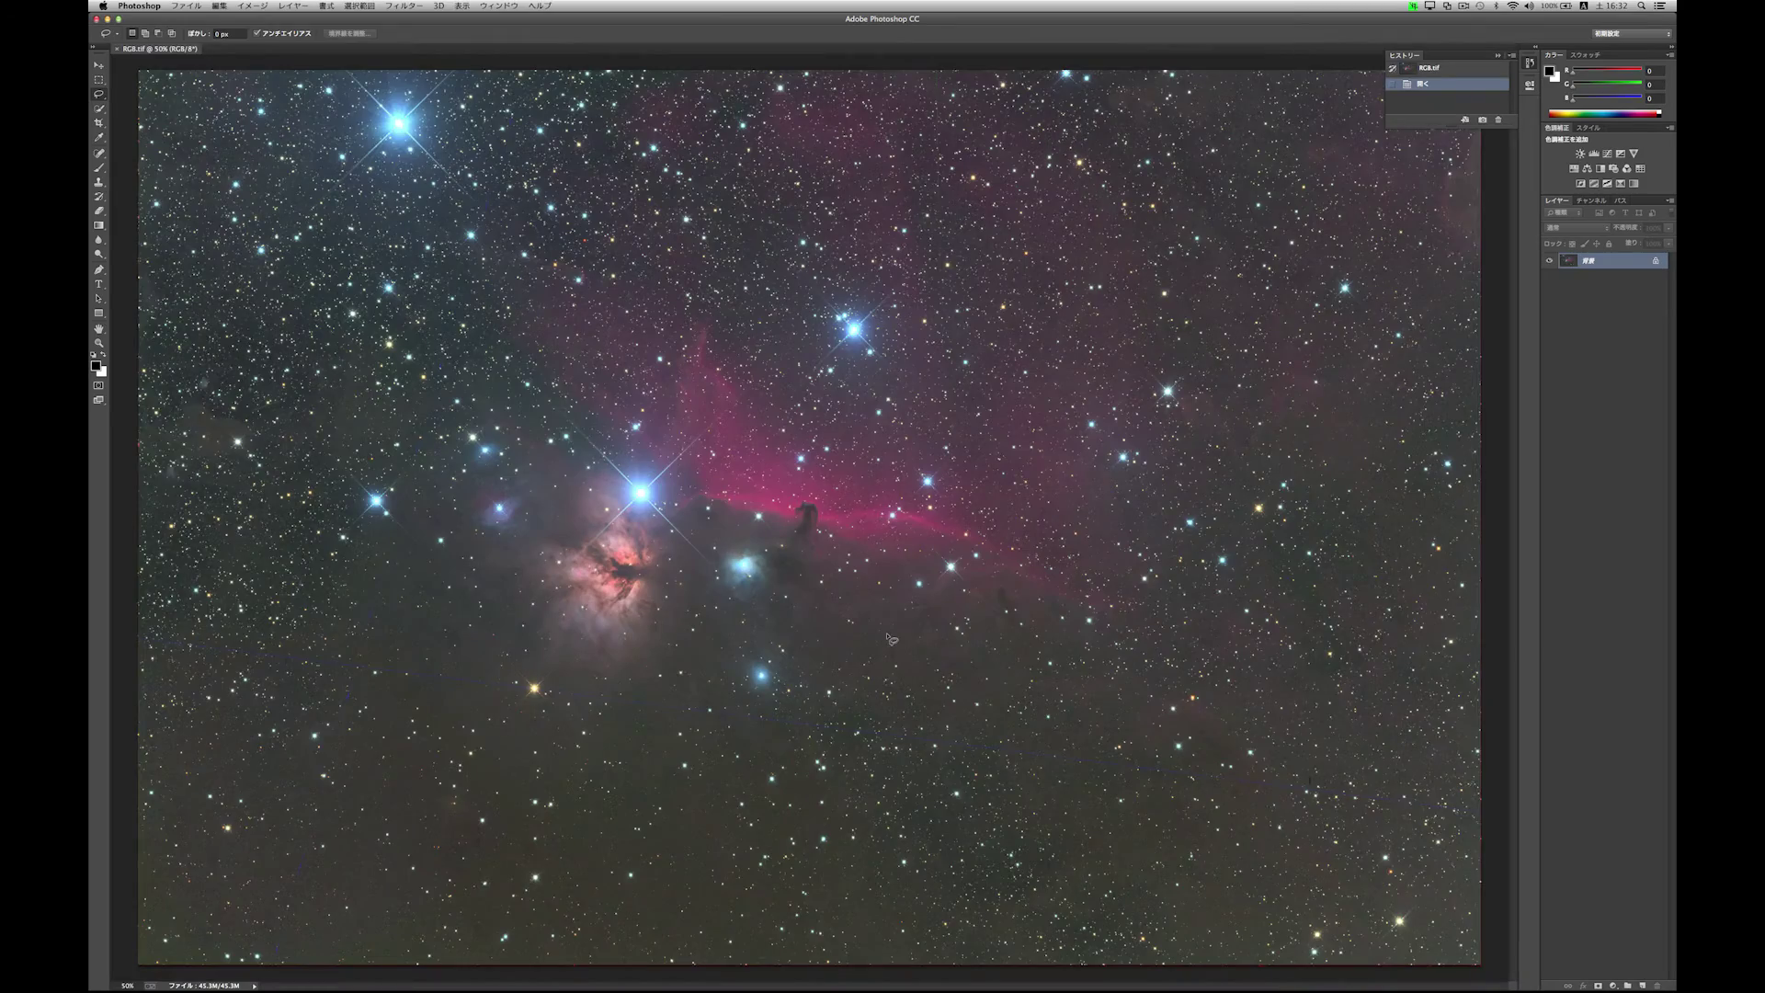
# Add a Levels adjustment layer above the background with RGB shadow input 38 and highlight input 122, to exaggerate the colour cast.
pyautogui.click(793, 540)
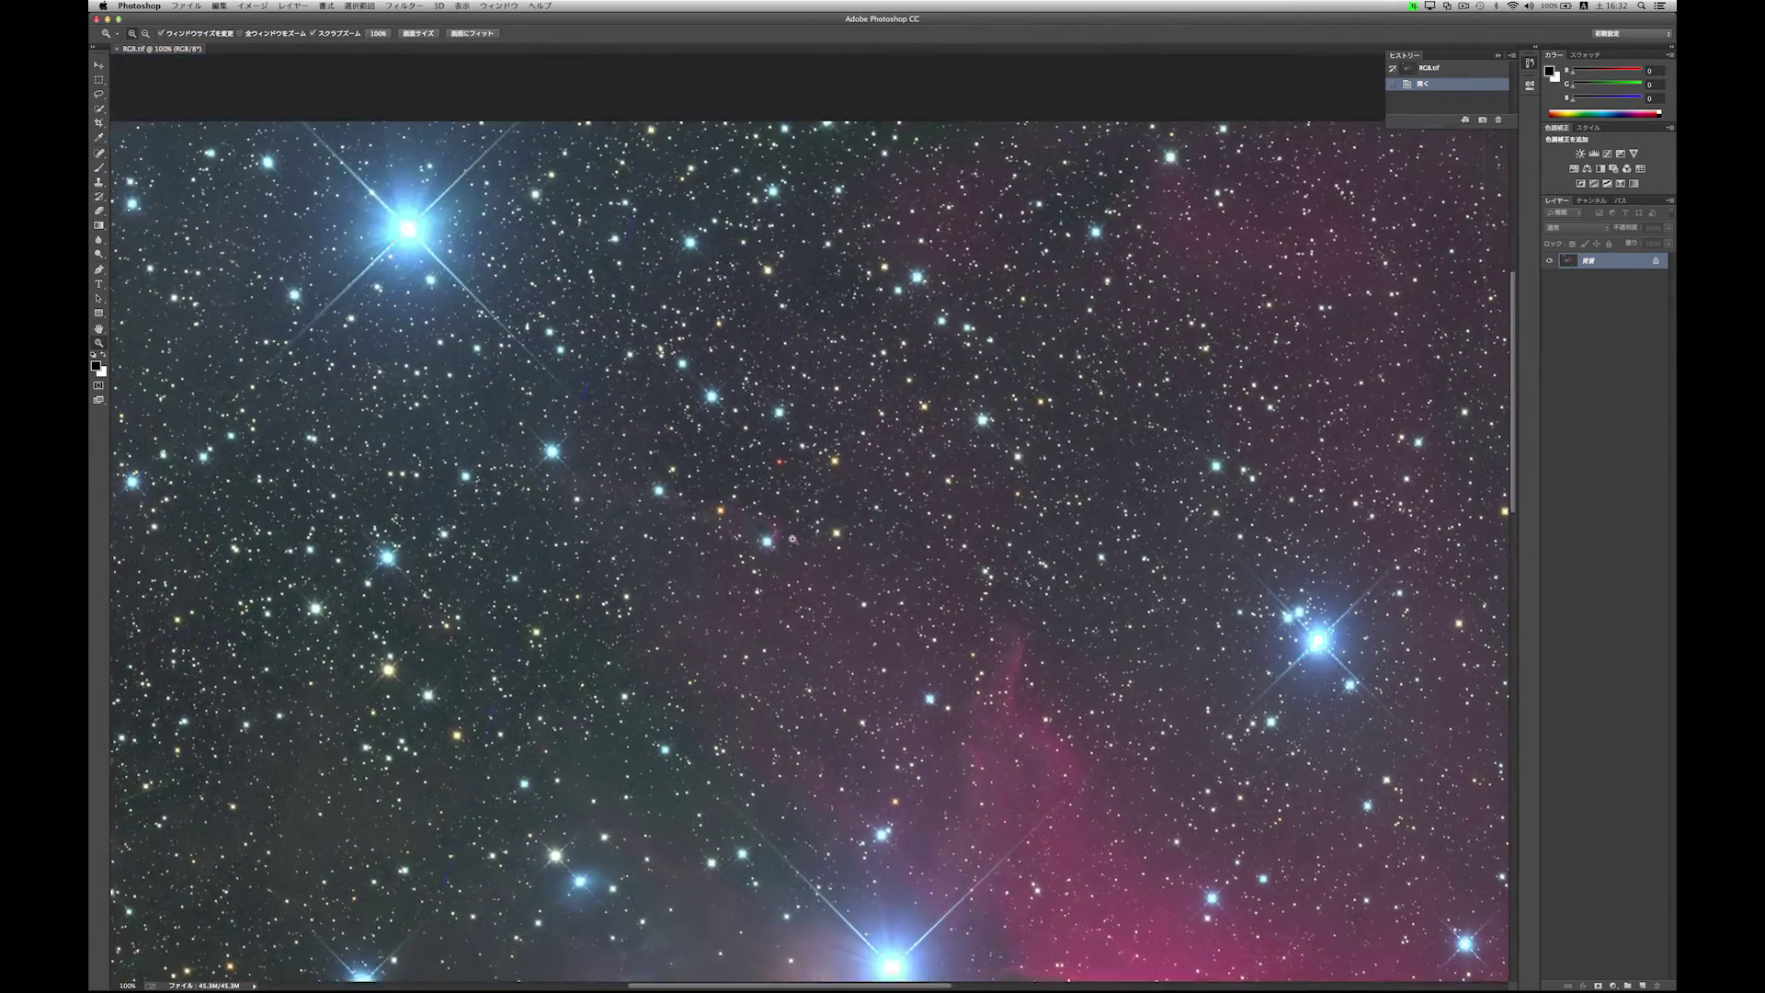
pyautogui.keyDown('alt'); pyautogui.click(793, 540); pyautogui.keyUp('alt')
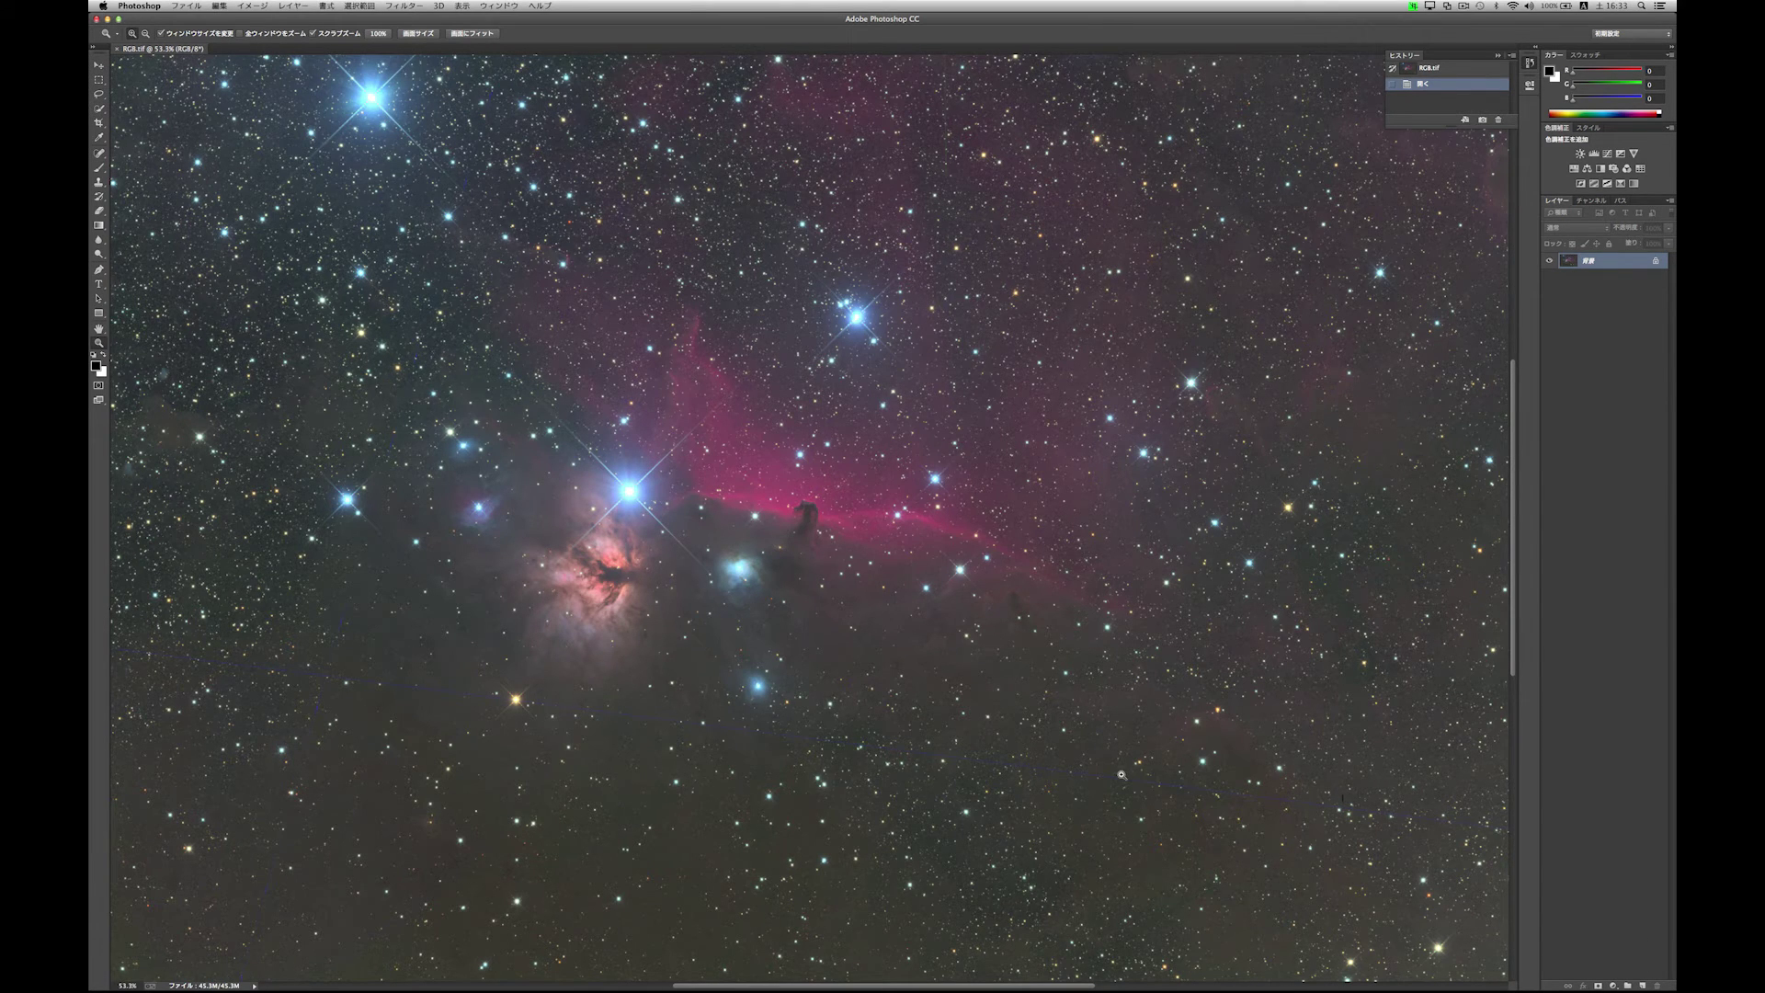
pyautogui.click(1614, 985)
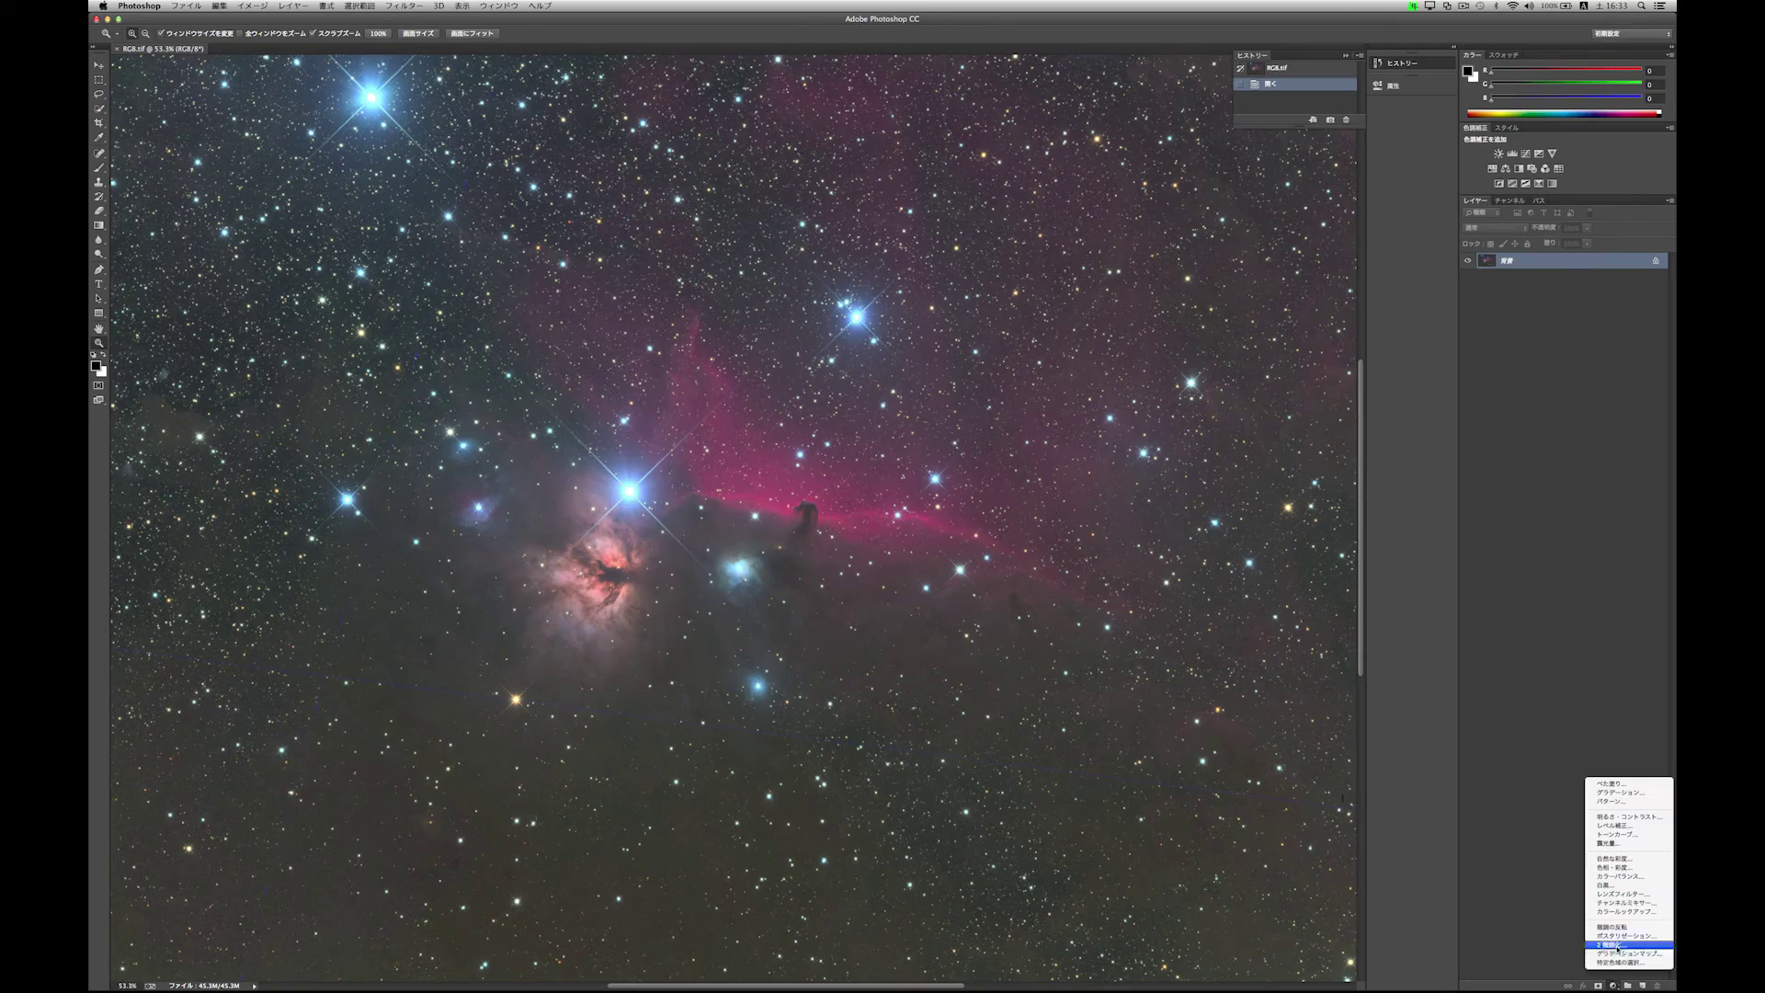
pyautogui.click(1628, 826)
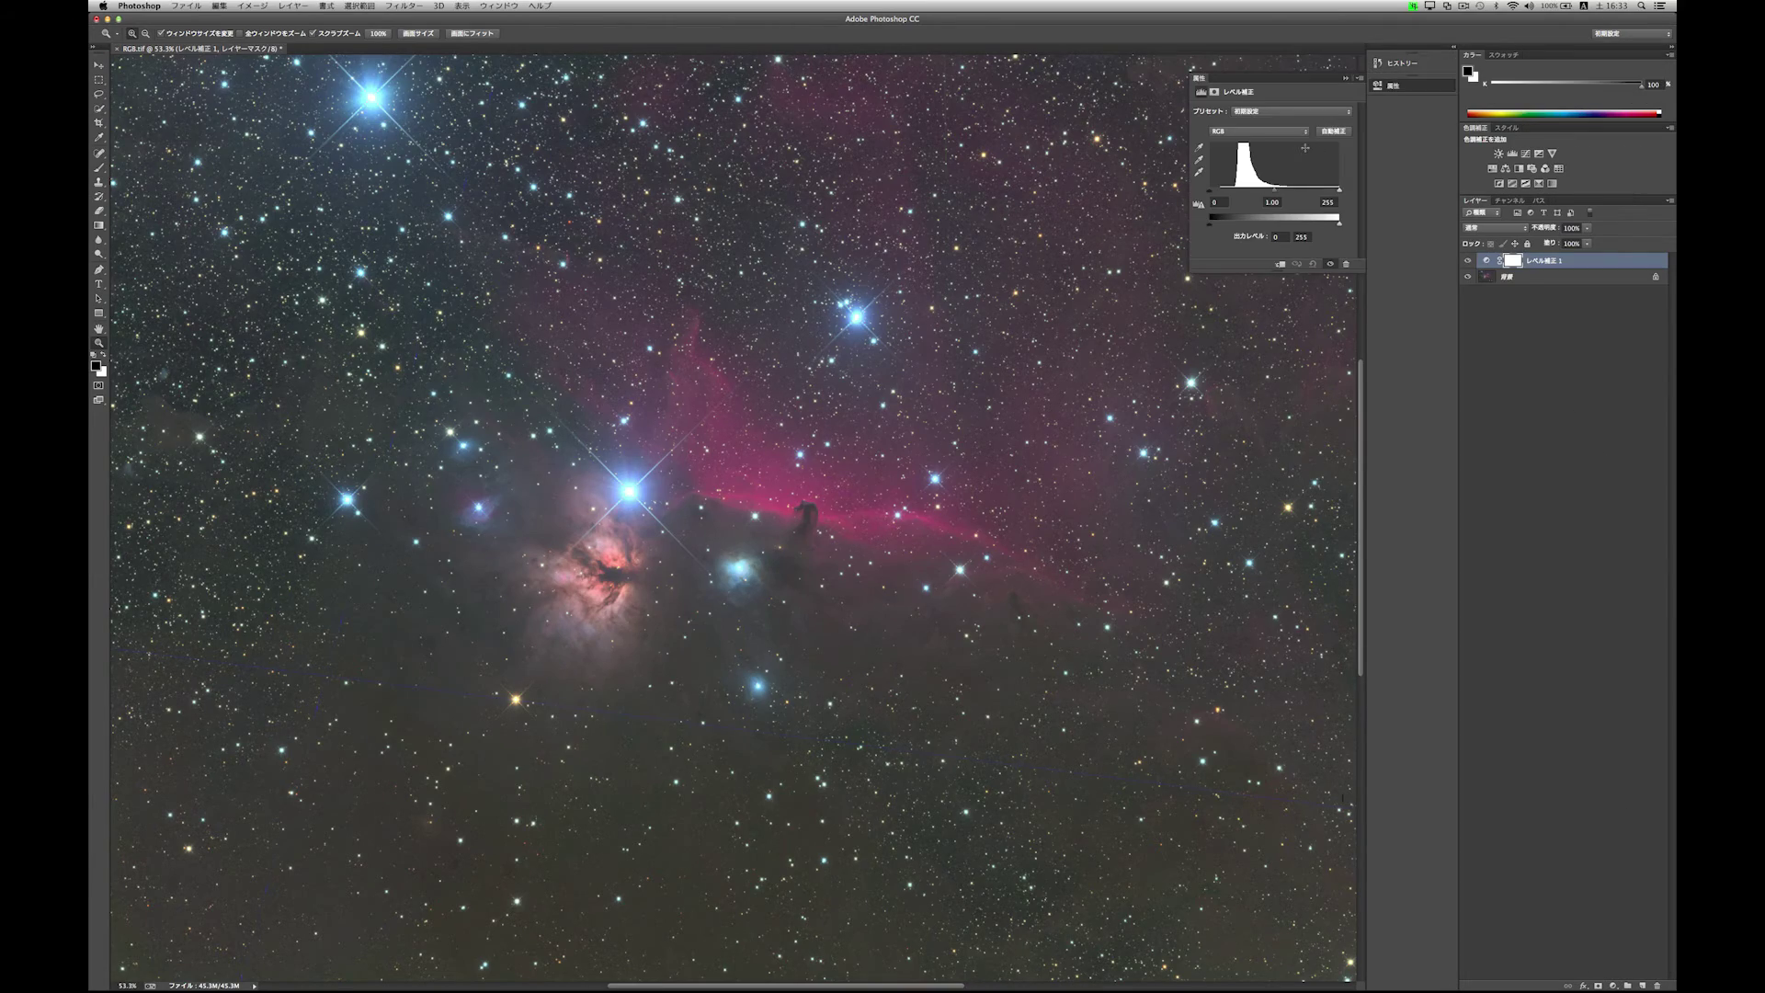
pyautogui.moveTo(1336, 194); pyautogui.dragTo(1229, 194)
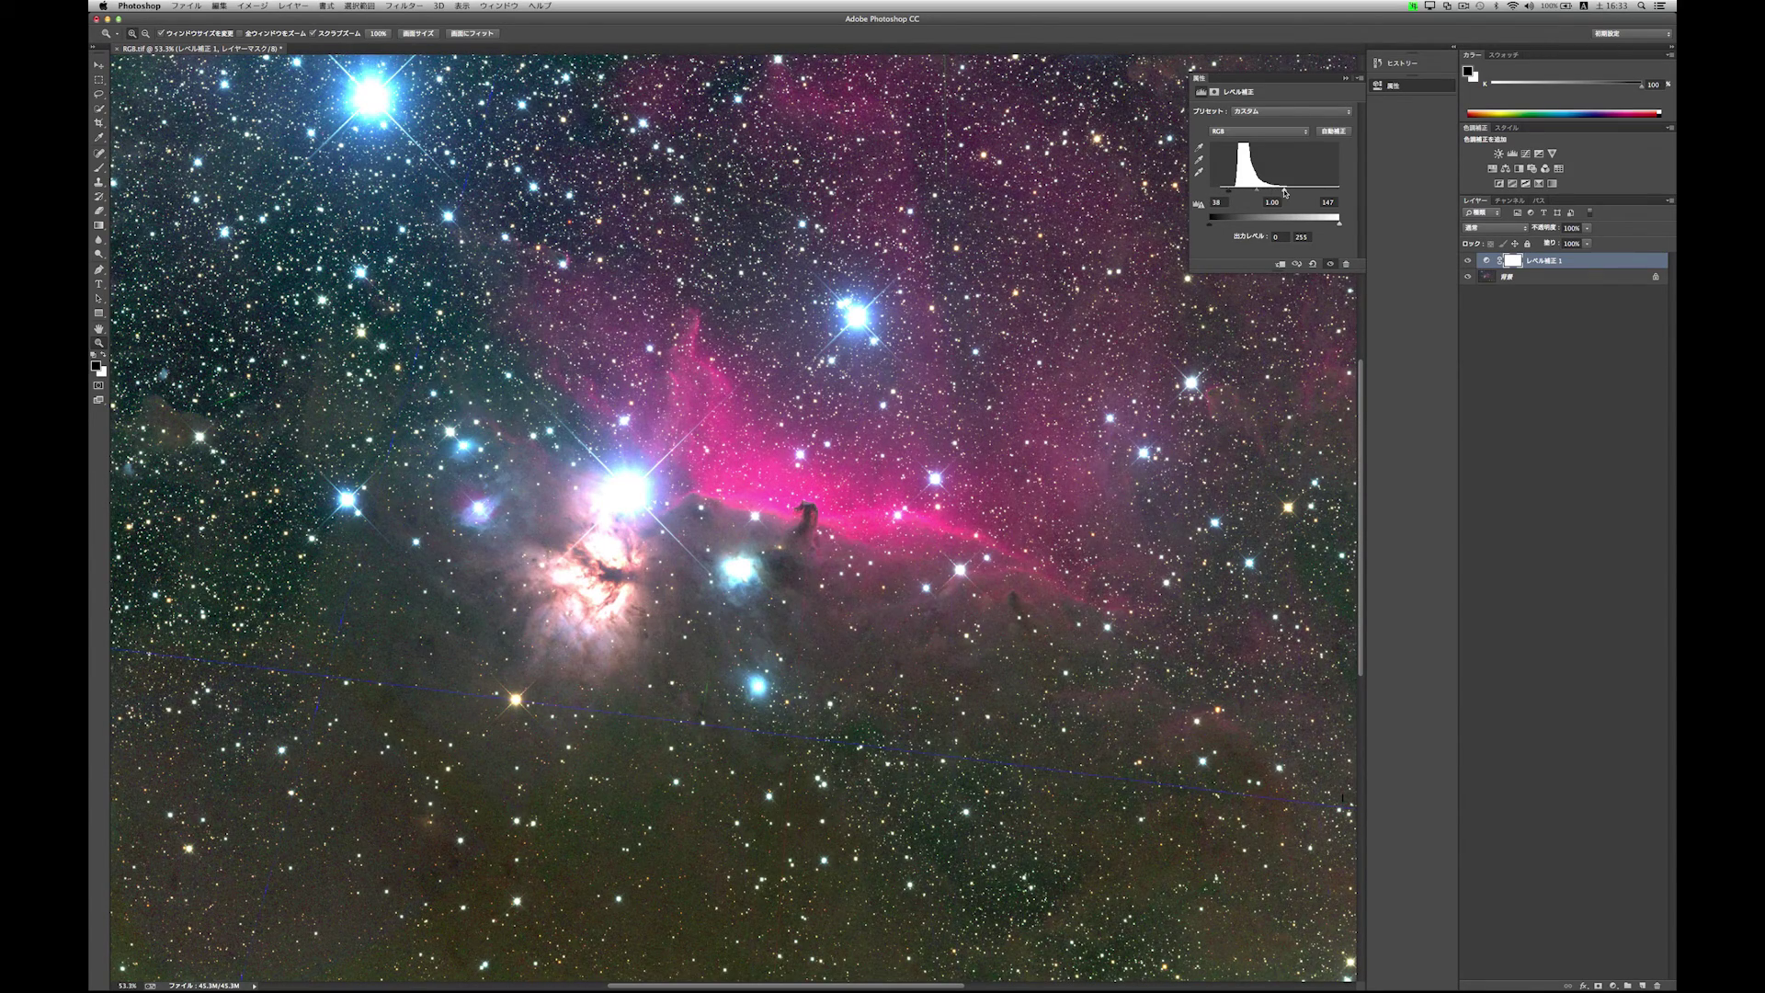
pyautogui.moveTo(1285, 190); pyautogui.dragTo(1272, 193)
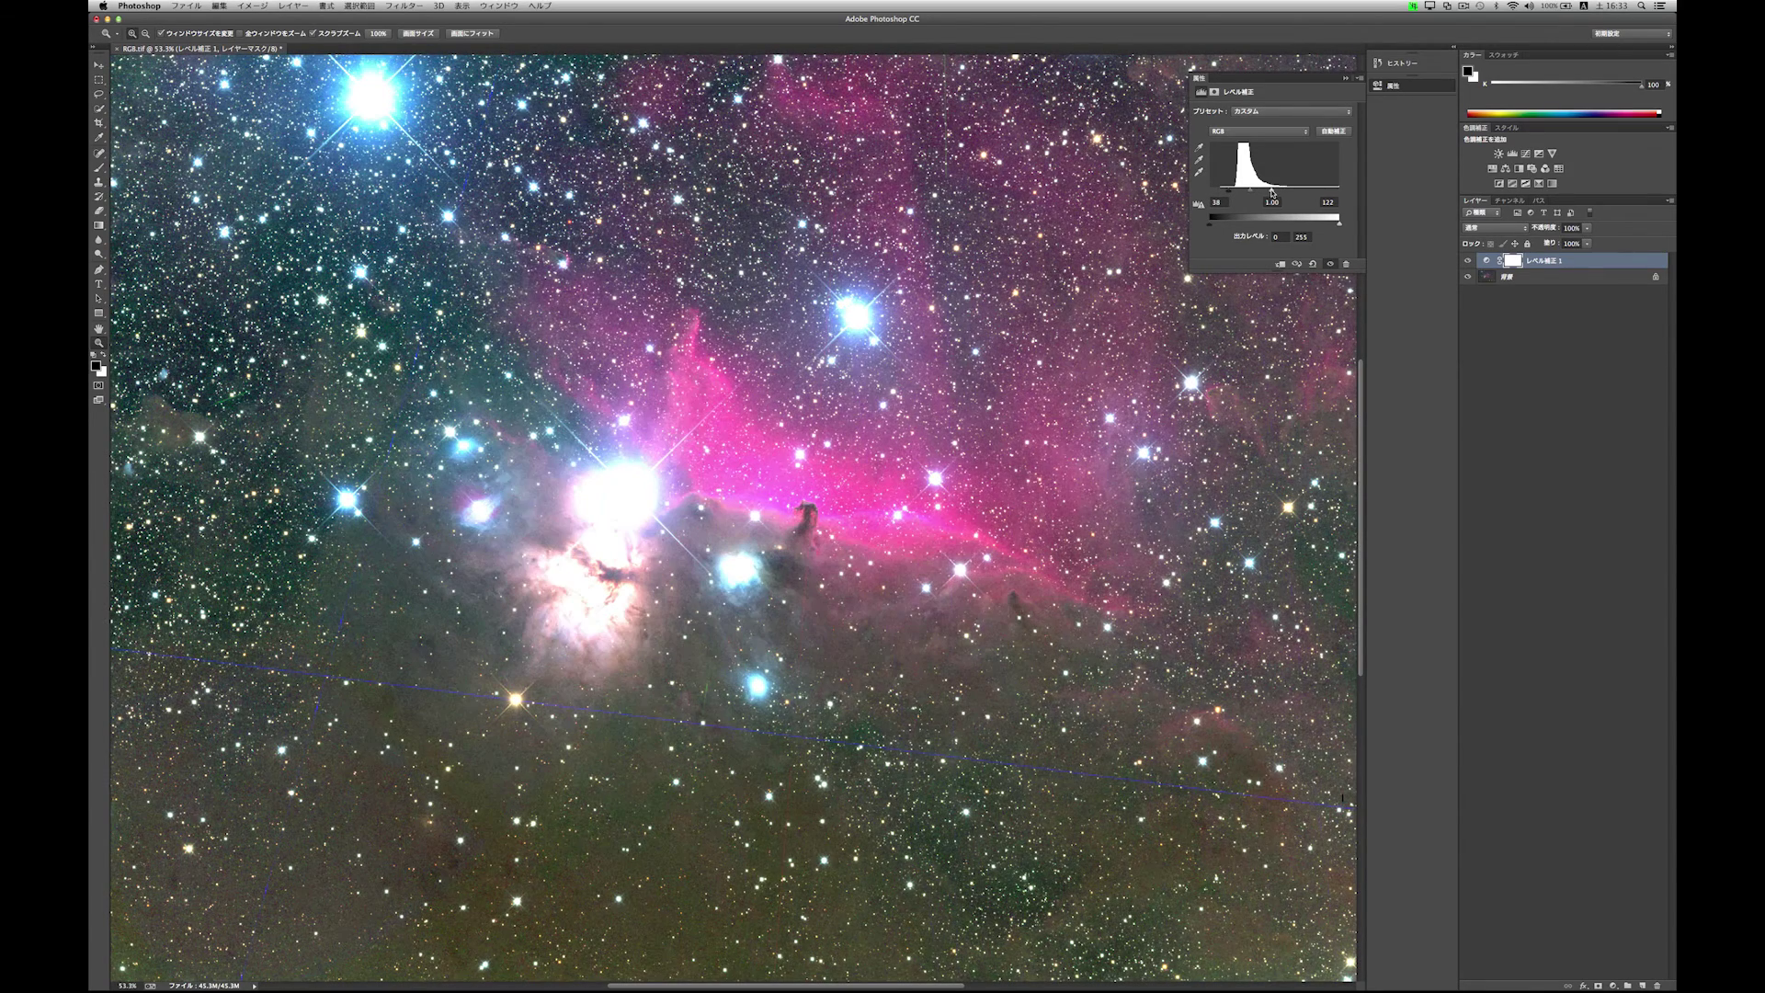
pyautogui.click(1345, 78)
pyautogui.press('super+0')
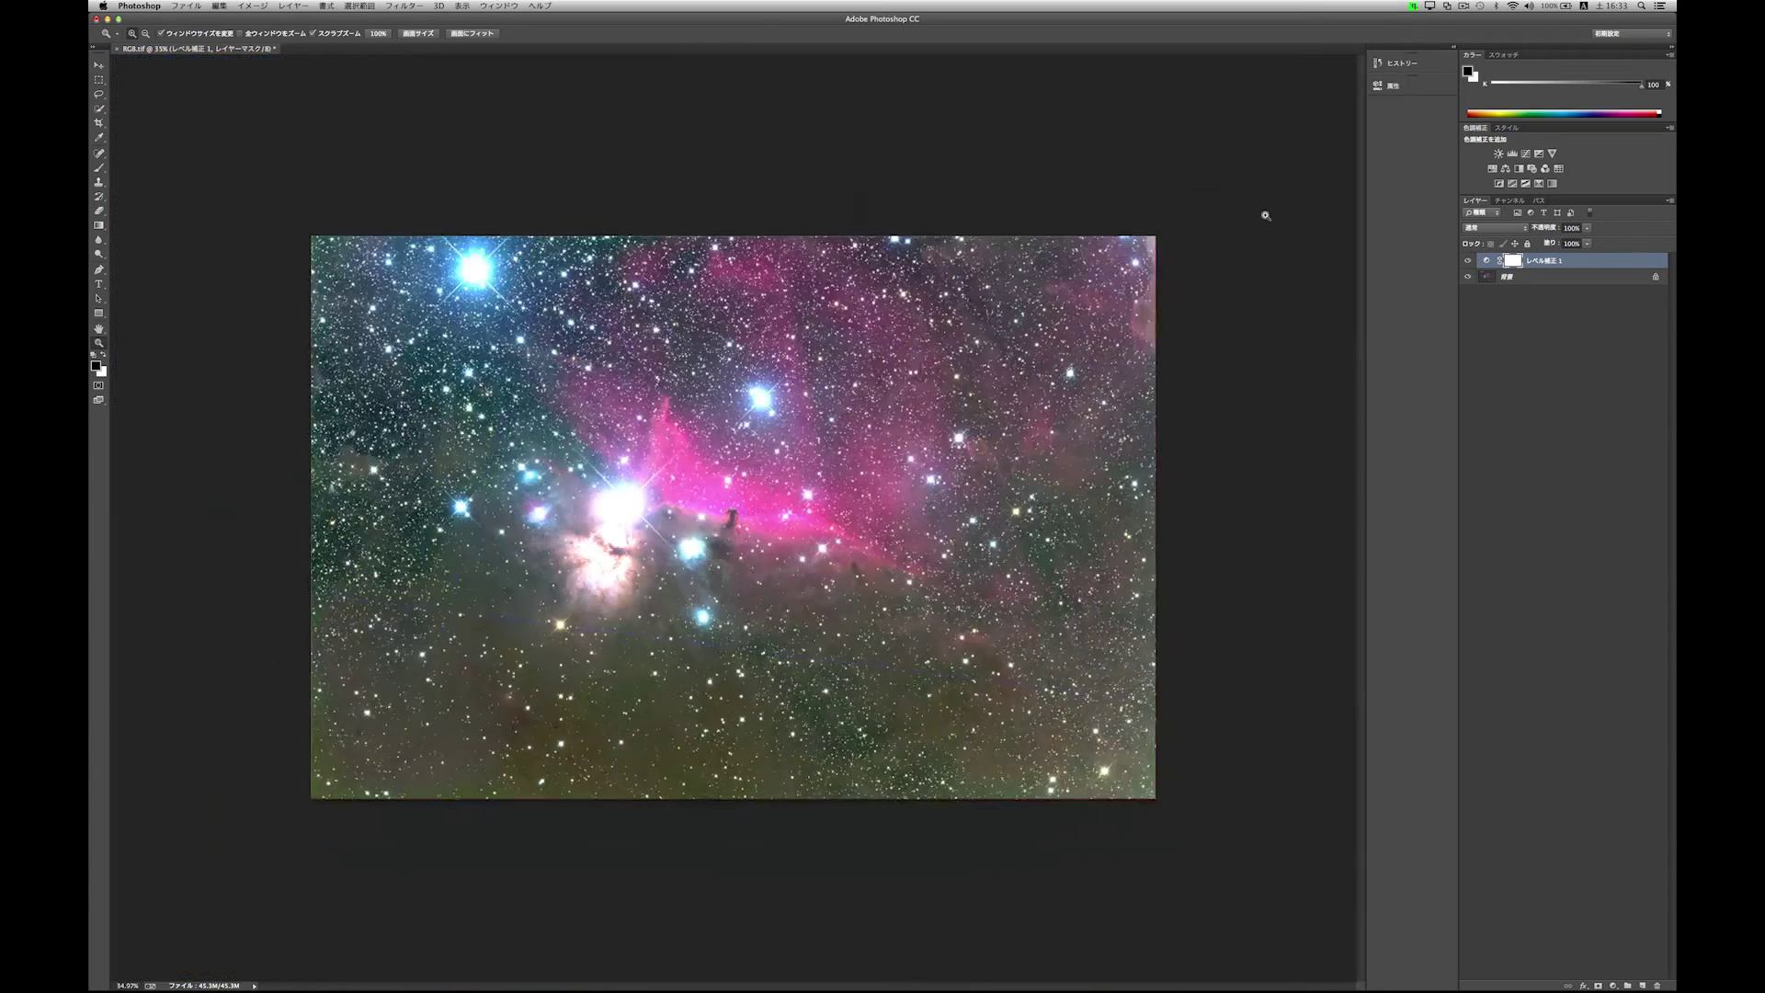
pyautogui.scroll(1, 1264, 214)
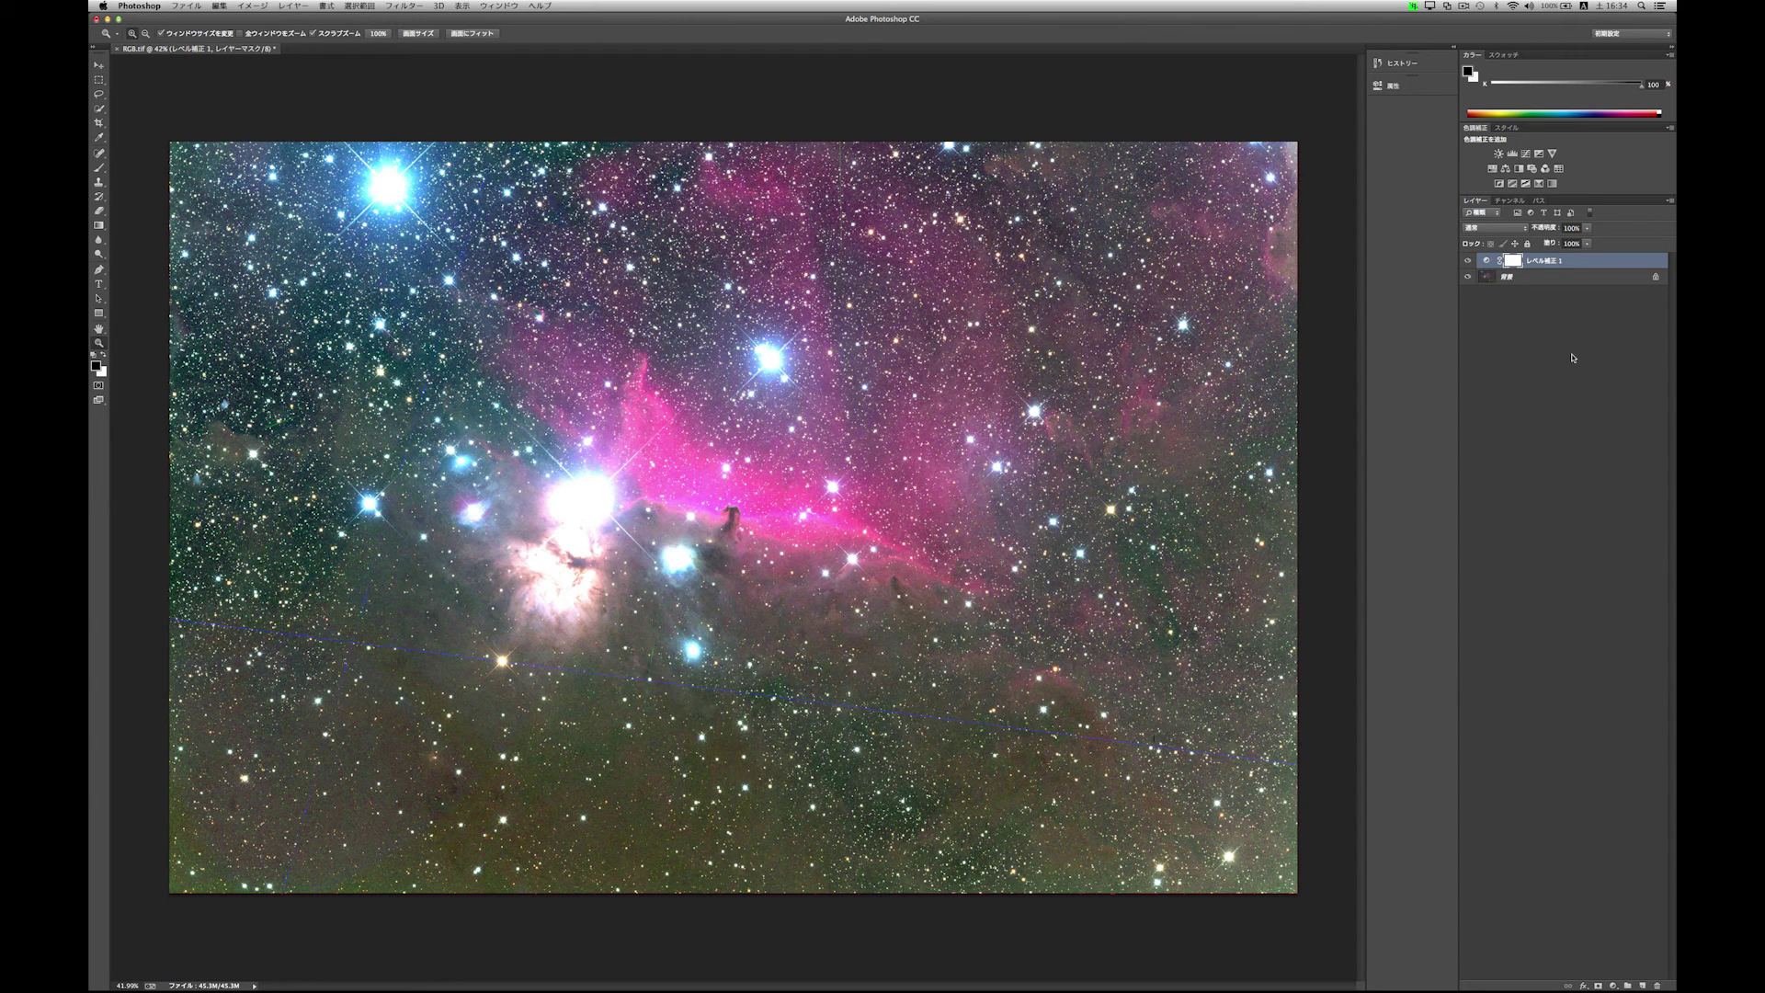
# Set the green channel's midtone input to 0.96 in the Levels adjustment layer.
pyautogui.doubleClick(1487, 262)
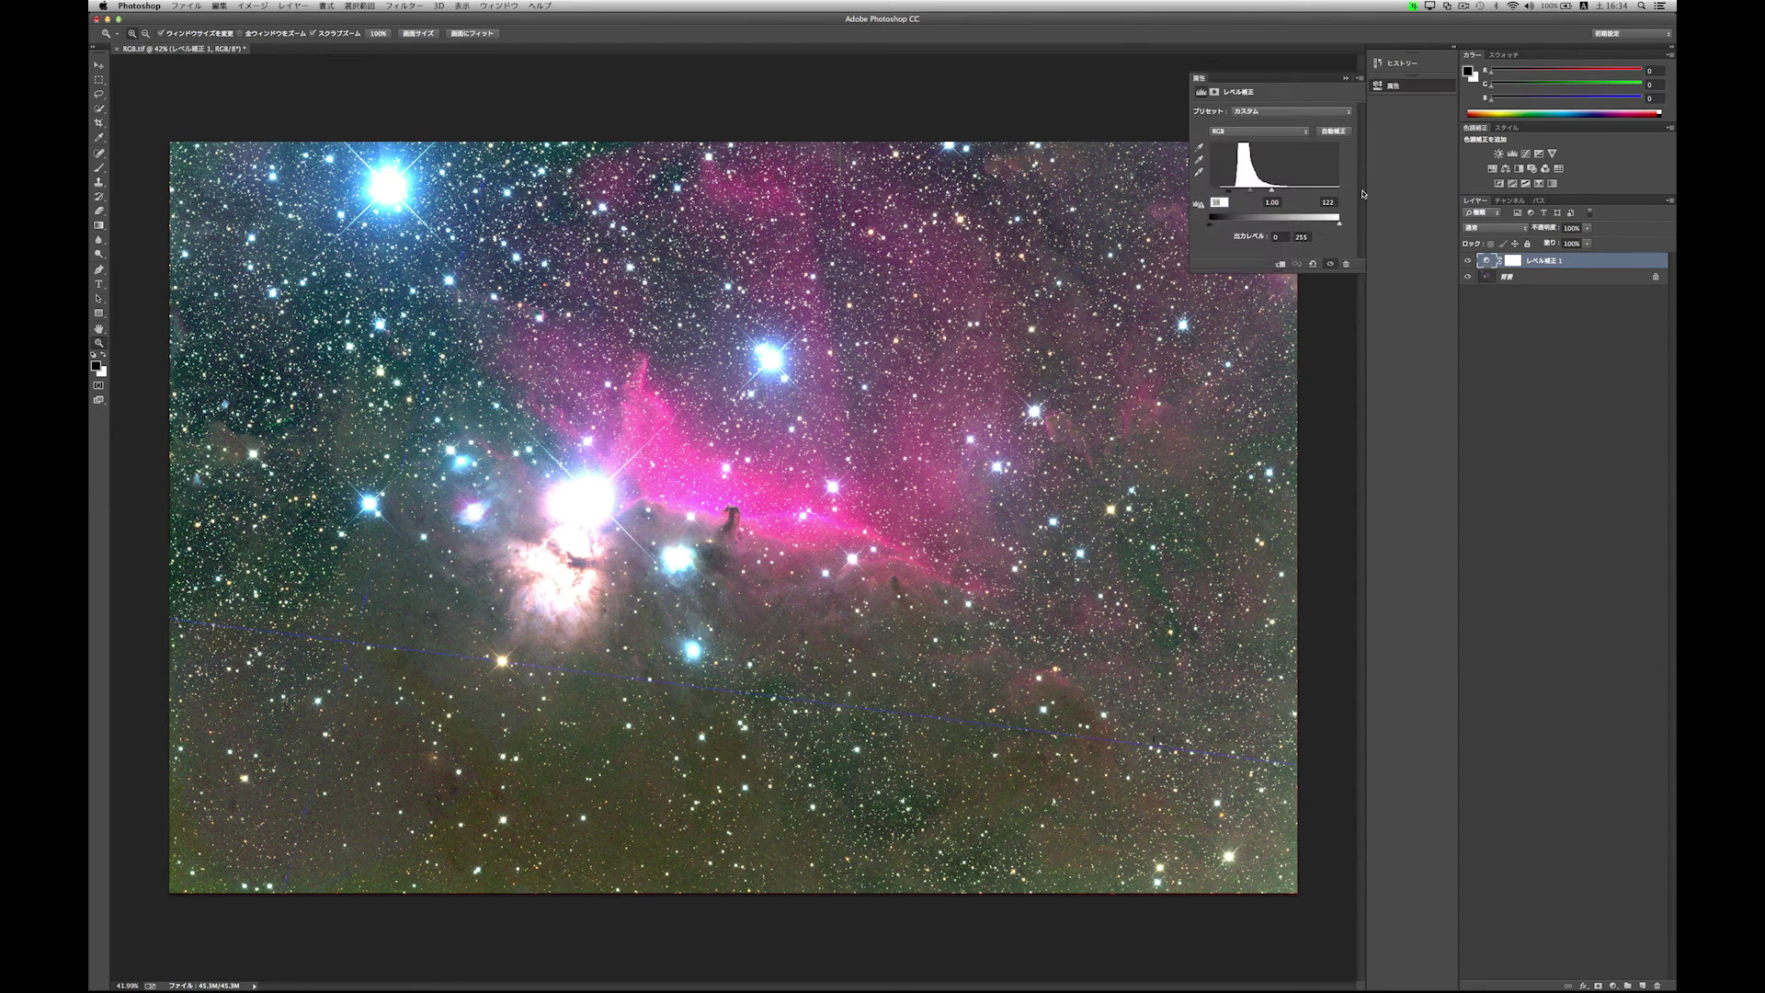
pyautogui.click(1260, 130)
pyautogui.click(1259, 149)
pyautogui.moveTo(1277, 192)
pyautogui.mouseDown()
pyautogui.moveTo(1292, 192)
pyautogui.moveTo(1272, 194)
pyautogui.mouseUp()
pyautogui.press('Return')
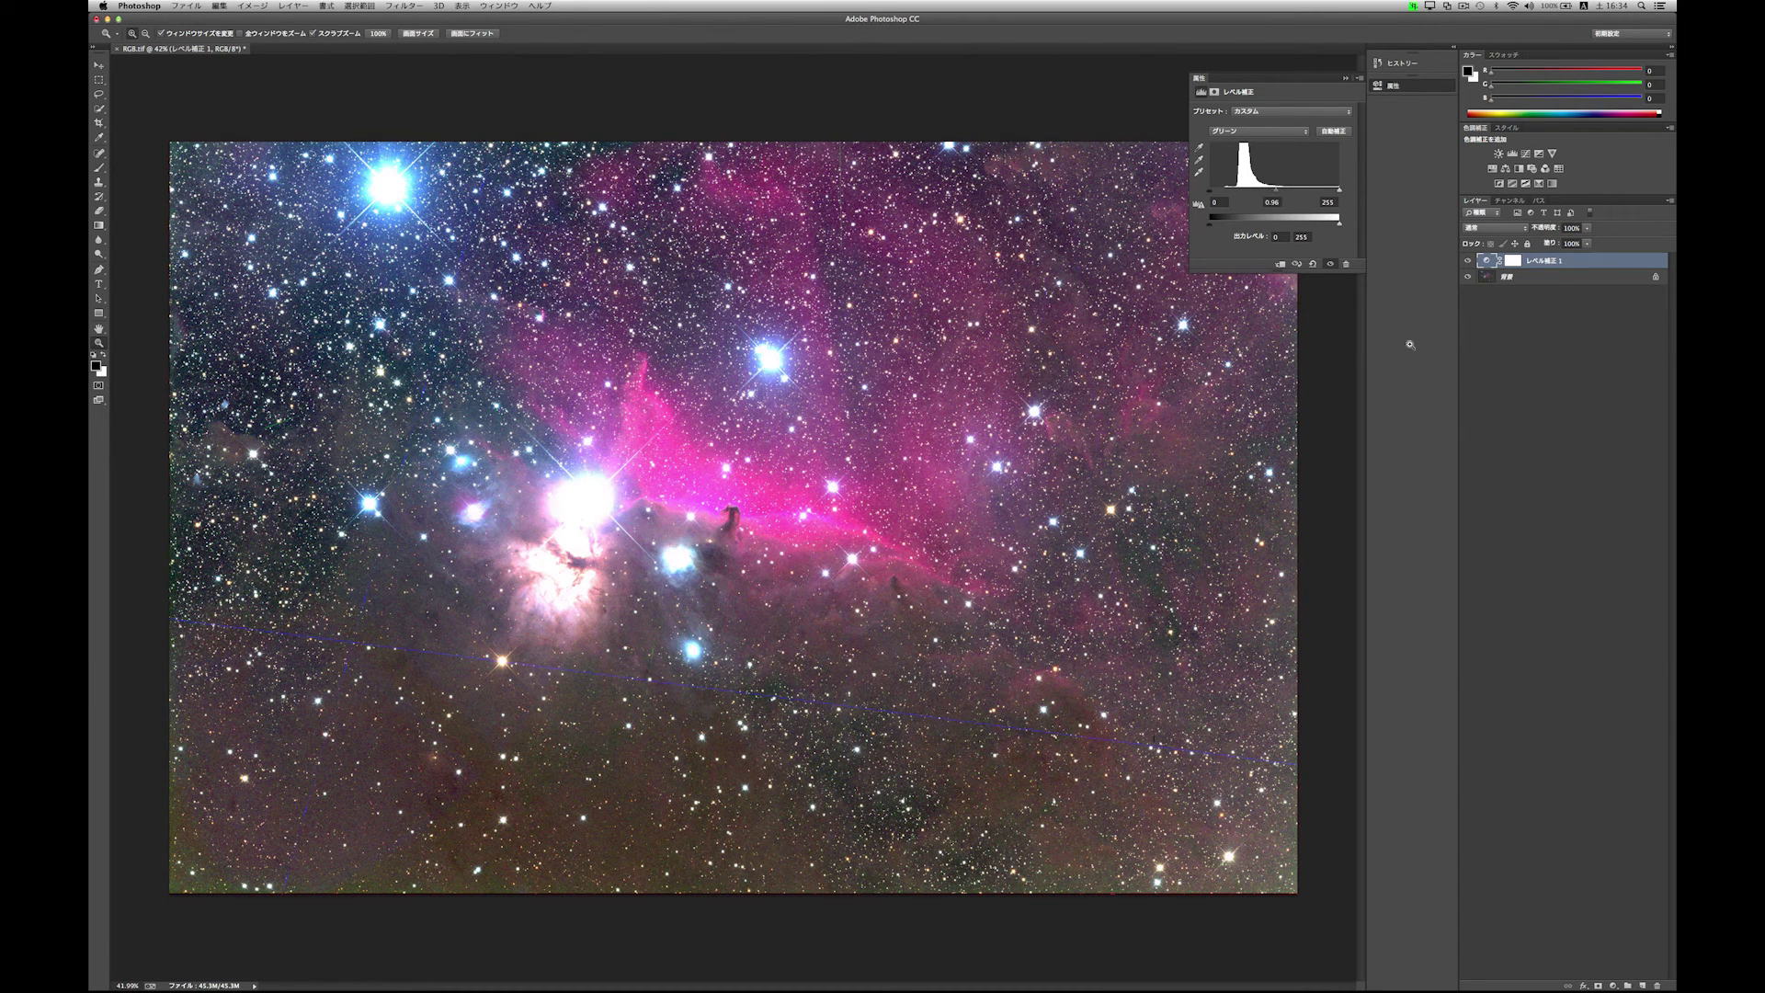
# Draw a linear black-to-white gradient on the Levels layer mask so the correction applies only to the image's lower-left area.
pyautogui.click(1512, 263)
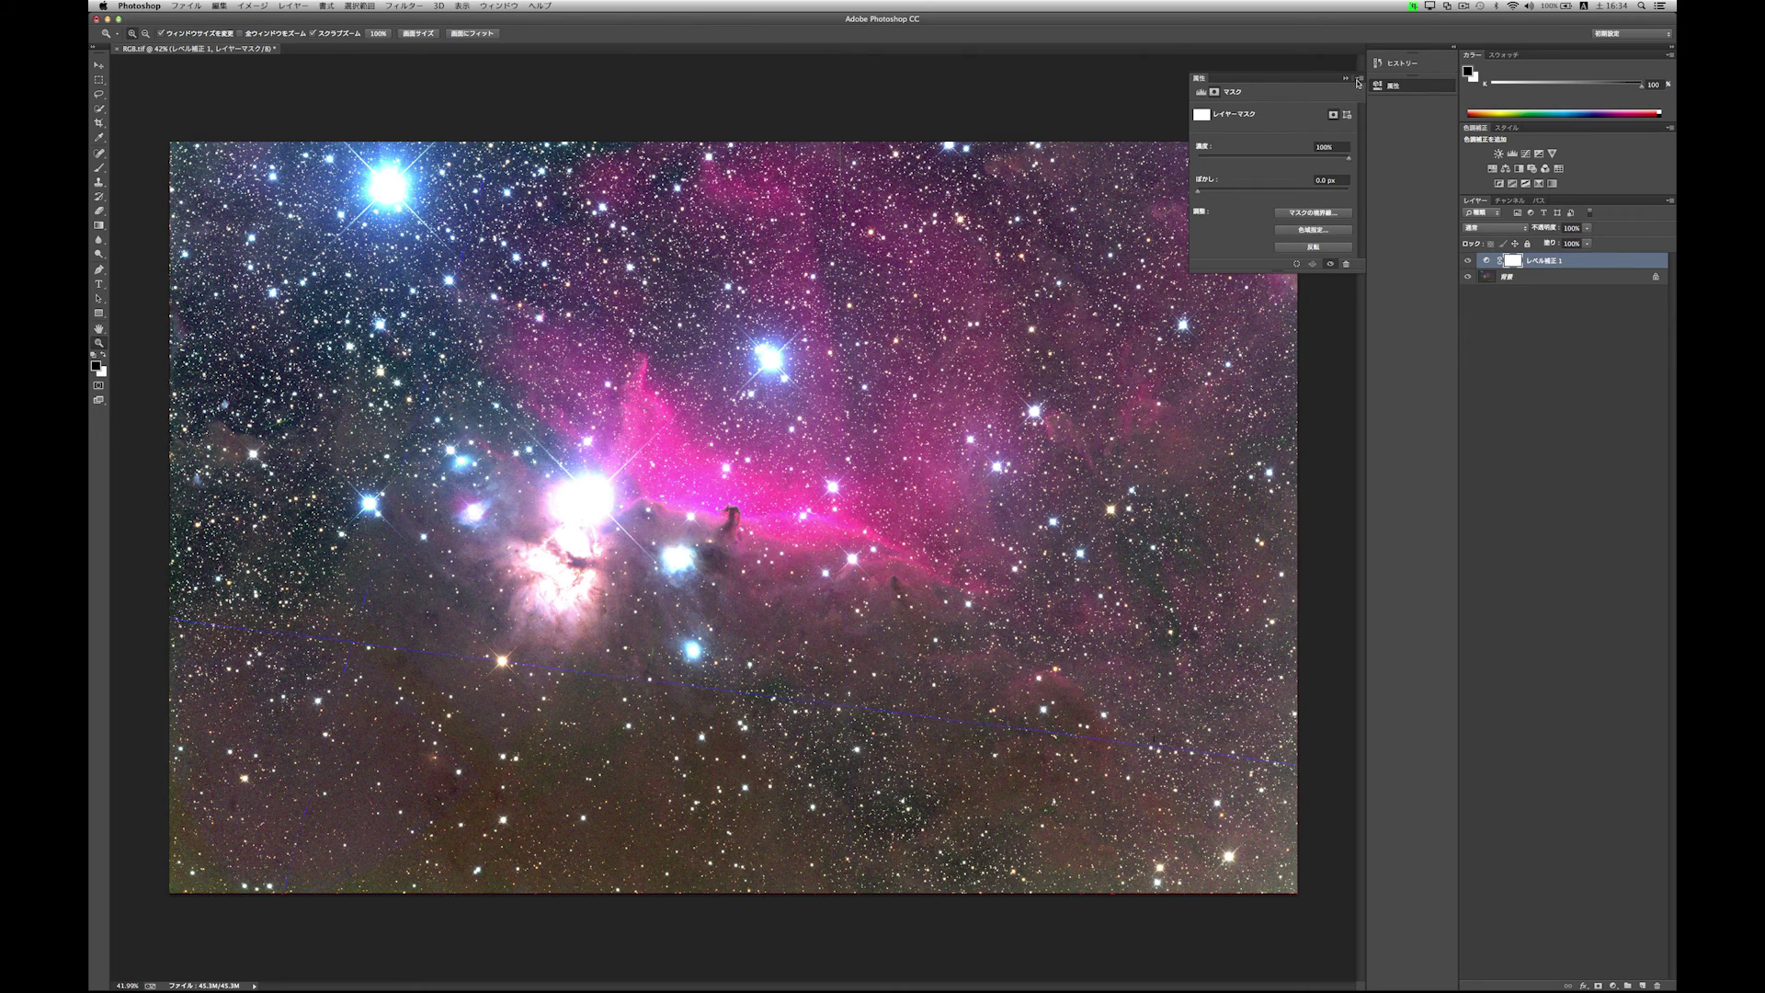
pyautogui.click(1358, 81)
pyautogui.click(99, 227)
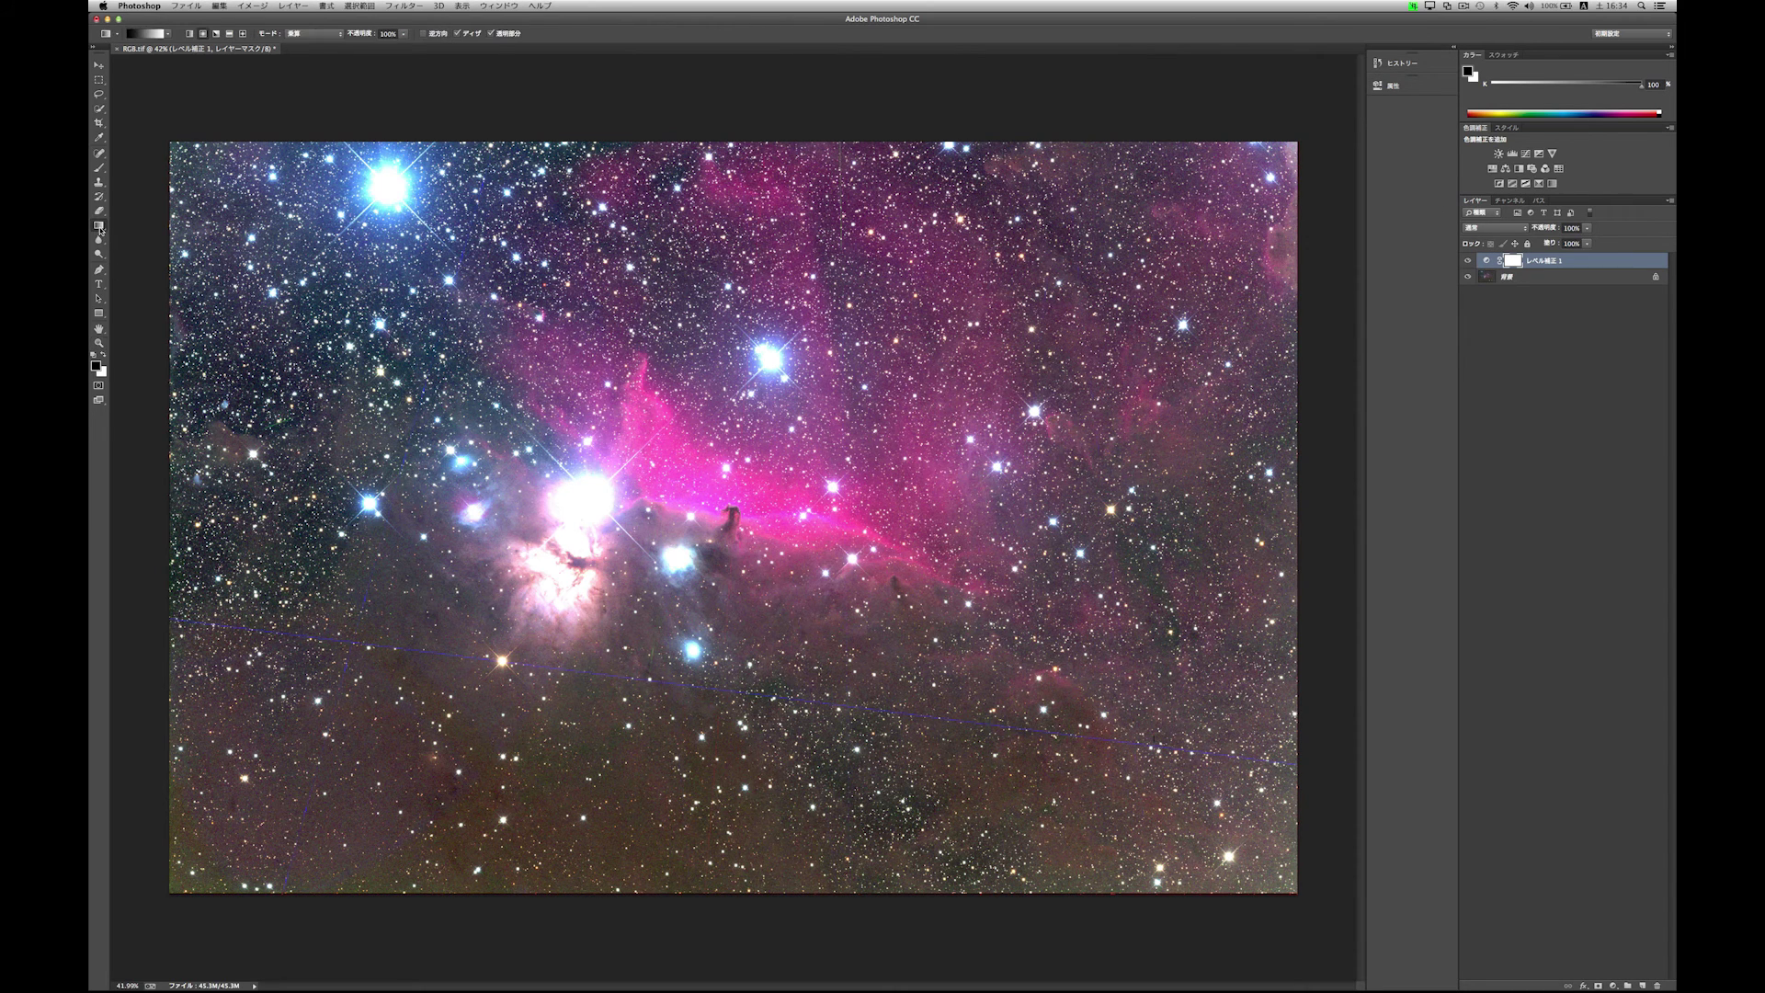
pyautogui.click(189, 34)
pyautogui.moveTo(481, 710); pyautogui.dragTo(534, 840)
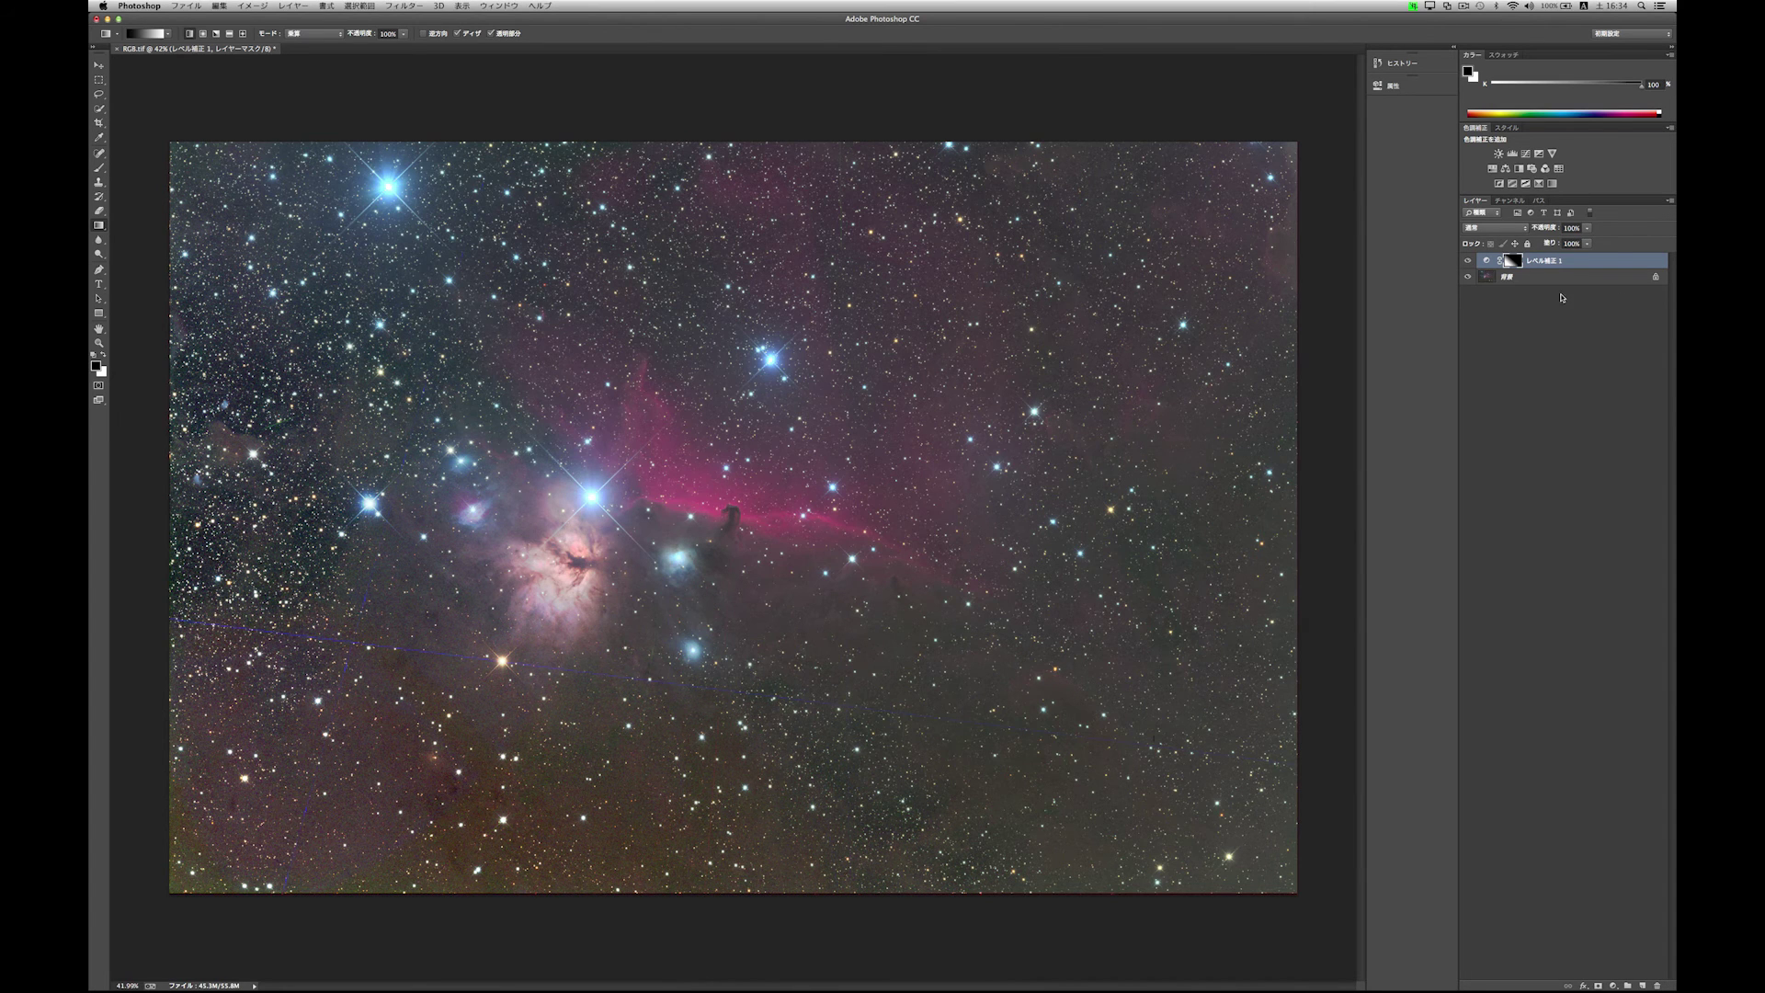
# Reset the Levels layer's RGB input range to shadow 0 and highlight 255.
pyautogui.doubleClick(1487, 260)
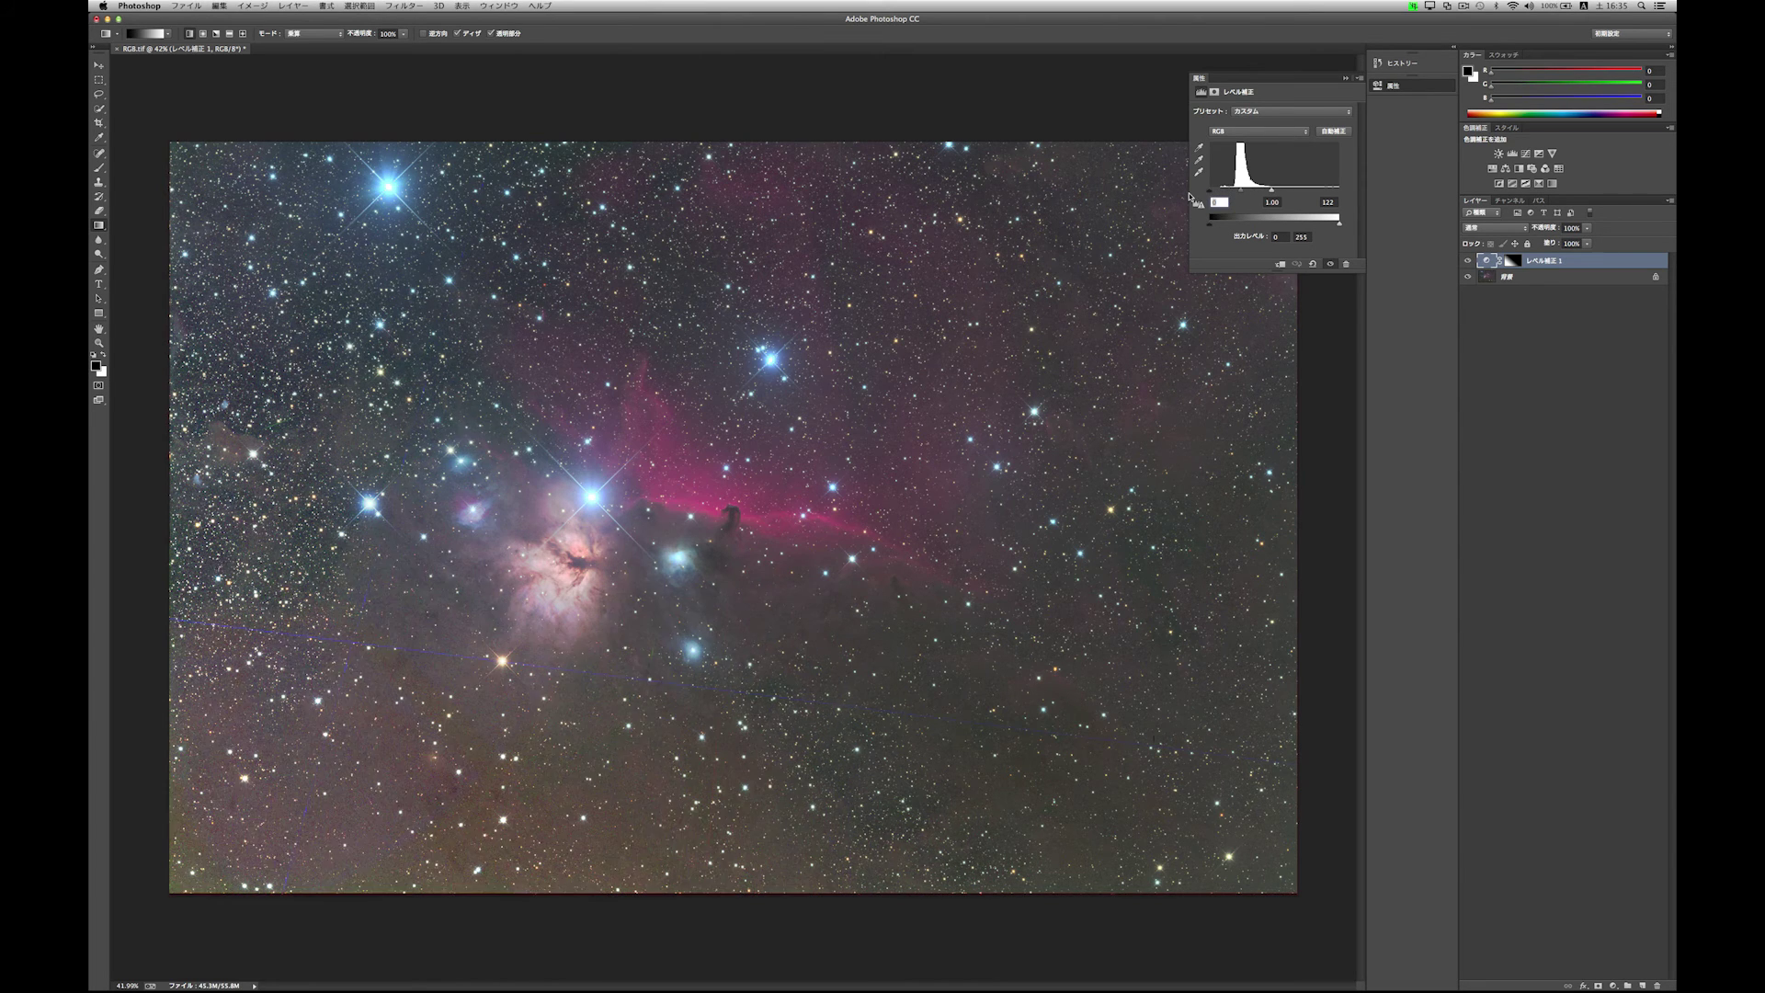
pyautogui.write('0')
pyautogui.moveTo(1302, 194); pyautogui.dragTo(1432, 196)
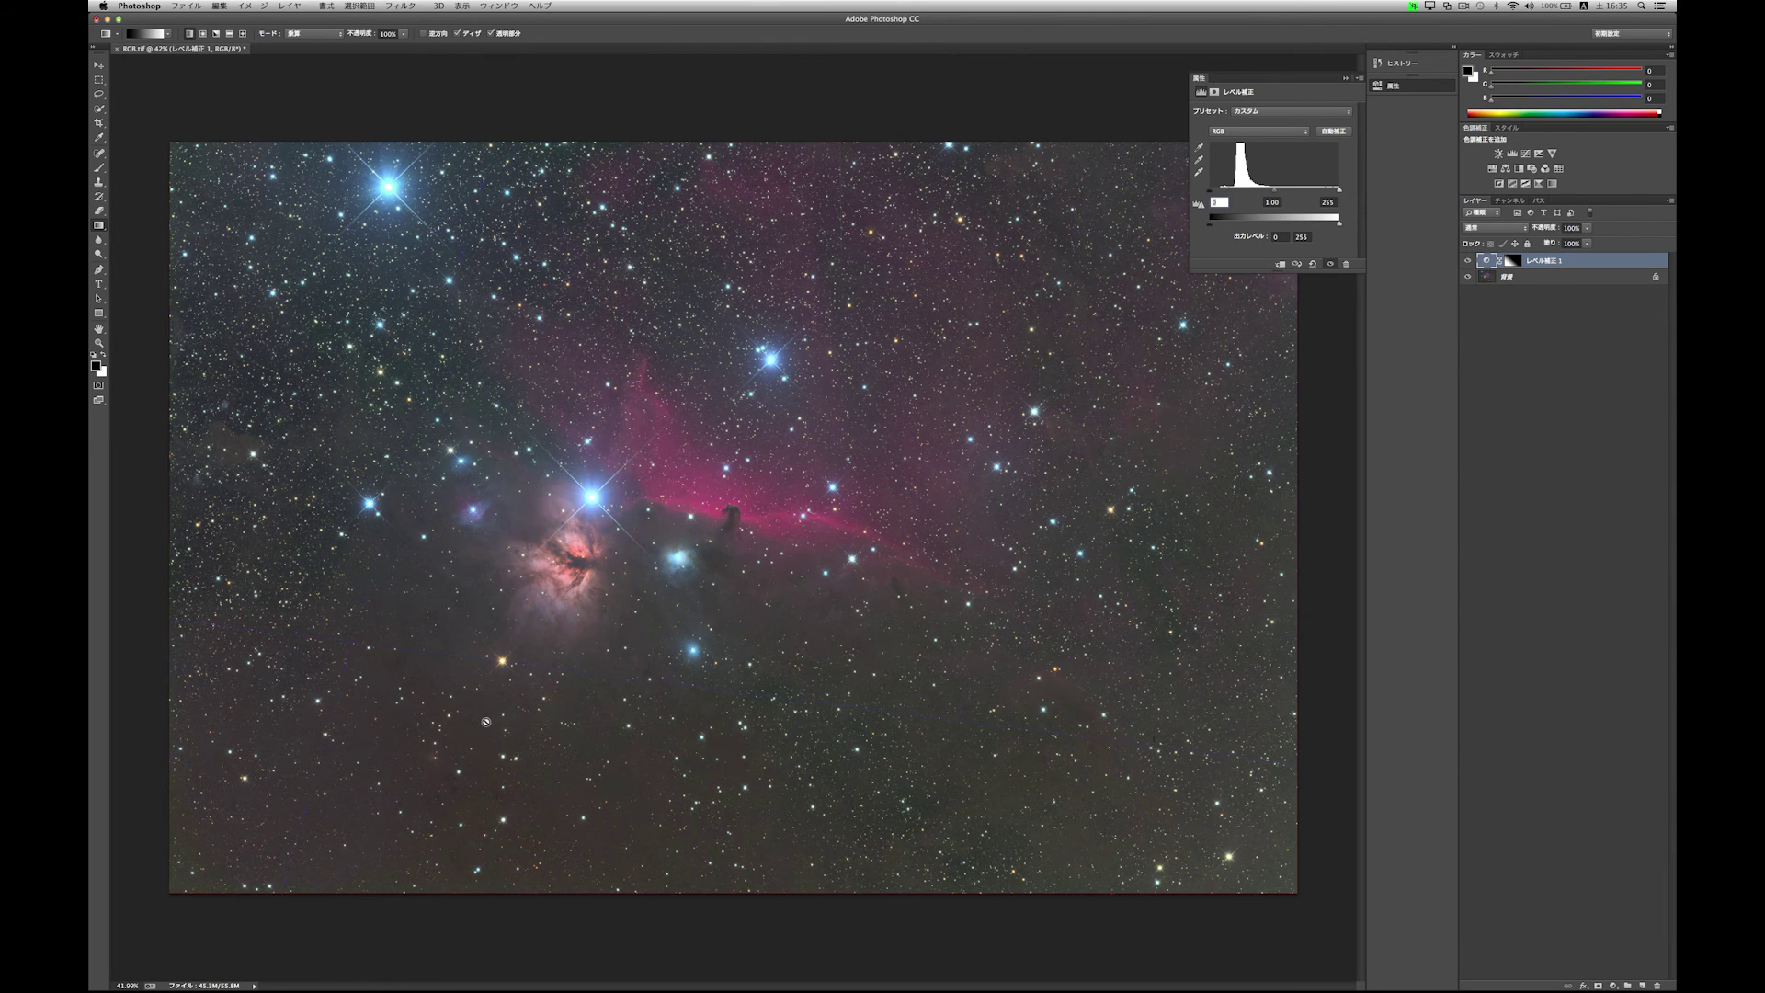
# Collapse the Levels adjustment's properties to leave the whole image unobstructed.
pyautogui.click(1346, 79)
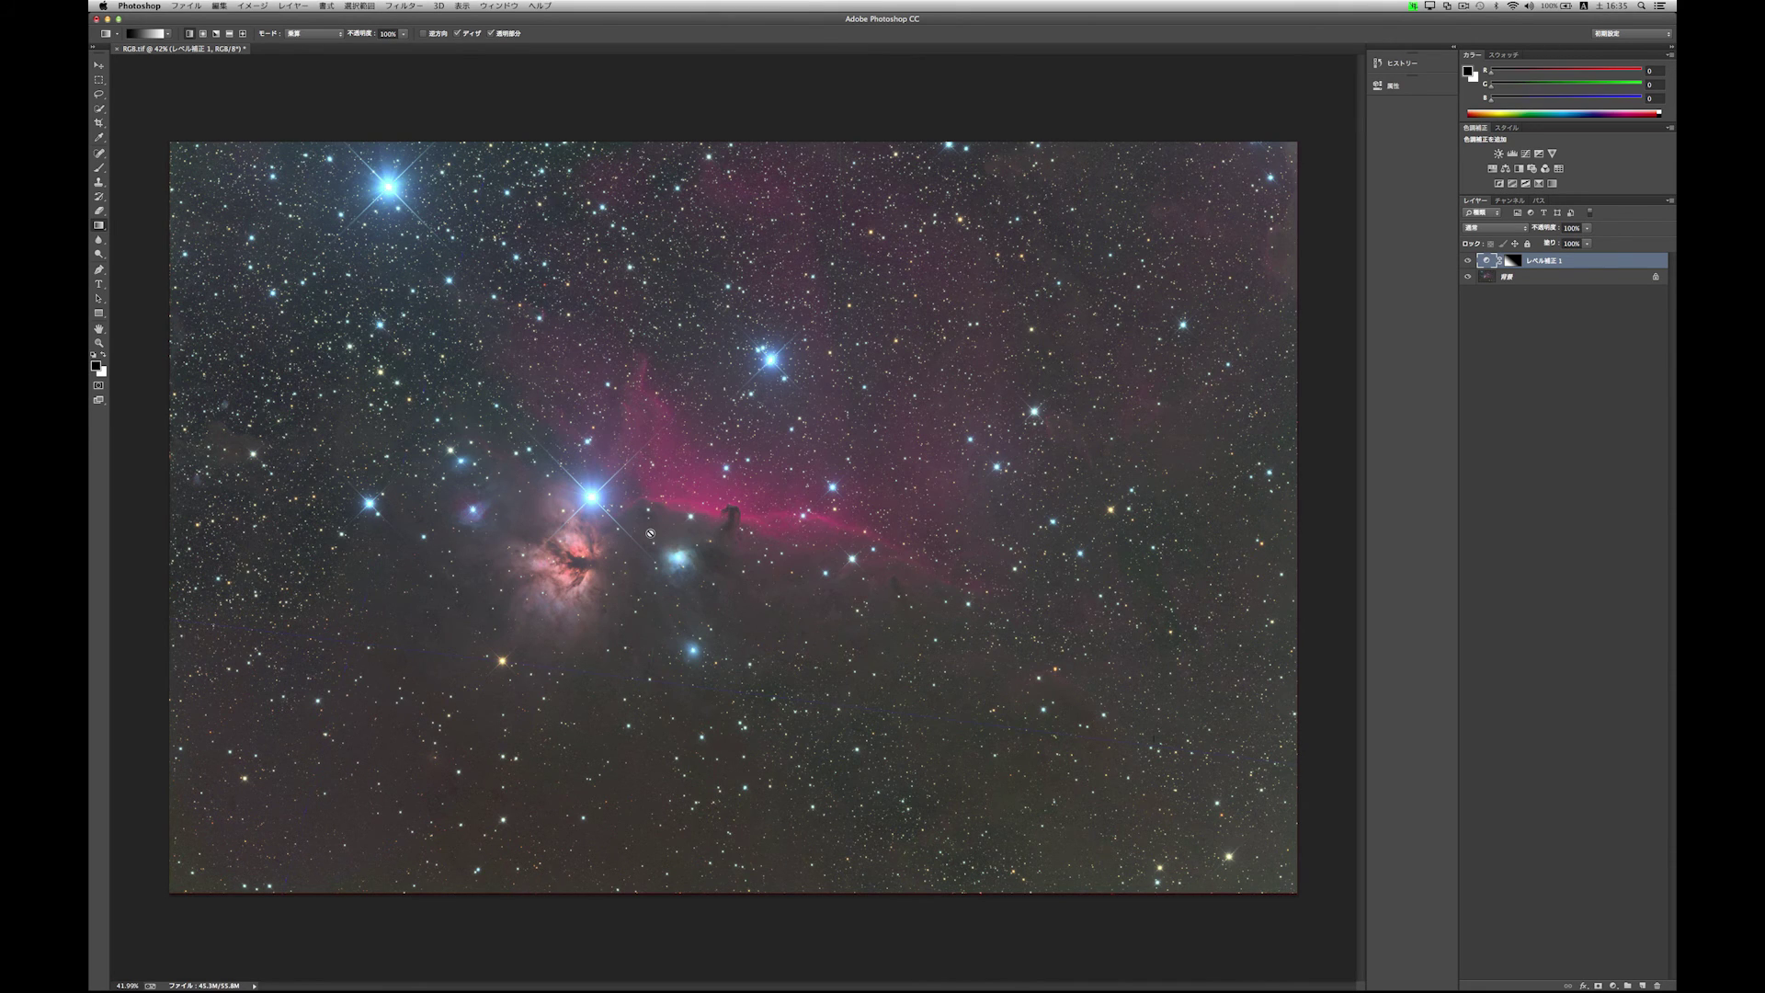
pyautogui.click(252, 6)
pyautogui.moveTo(276, 123)
pyautogui.click(399, 145)
pyautogui.press('super+z')
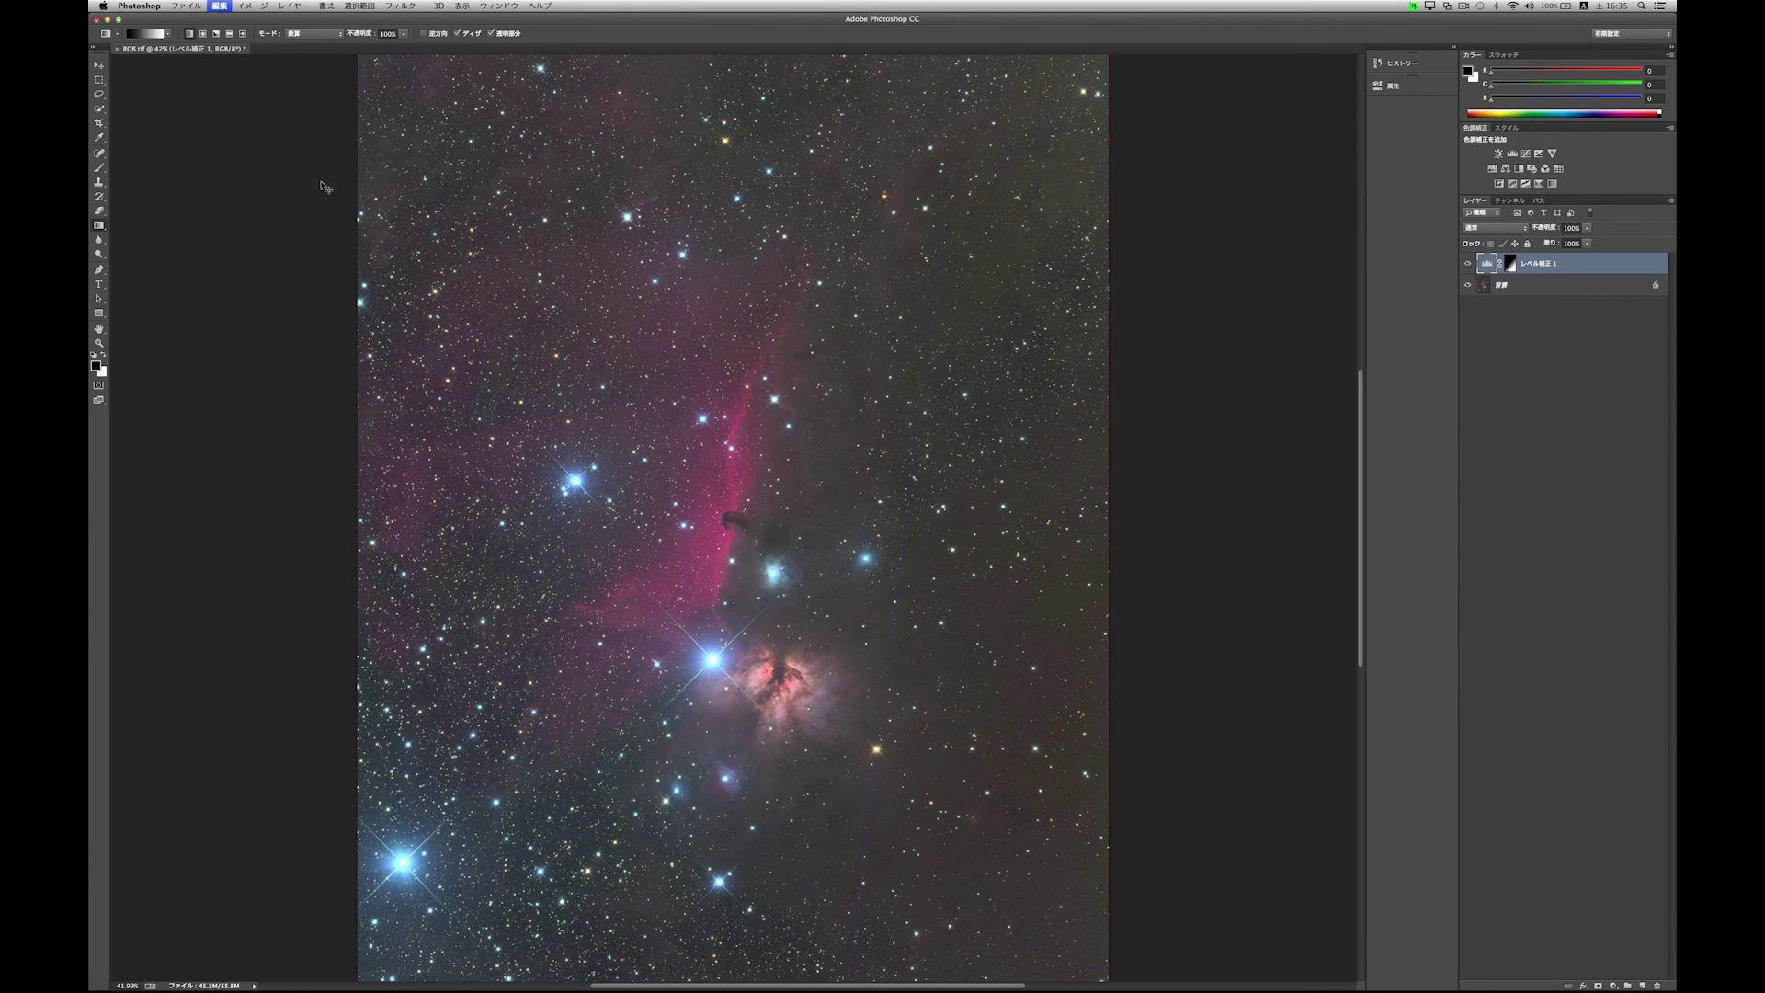
# Rotate the whole image 90° clockwise into portrait orientation.
pyautogui.click(264, 6)
pyautogui.moveTo(312, 123)
pyautogui.click(399, 135)
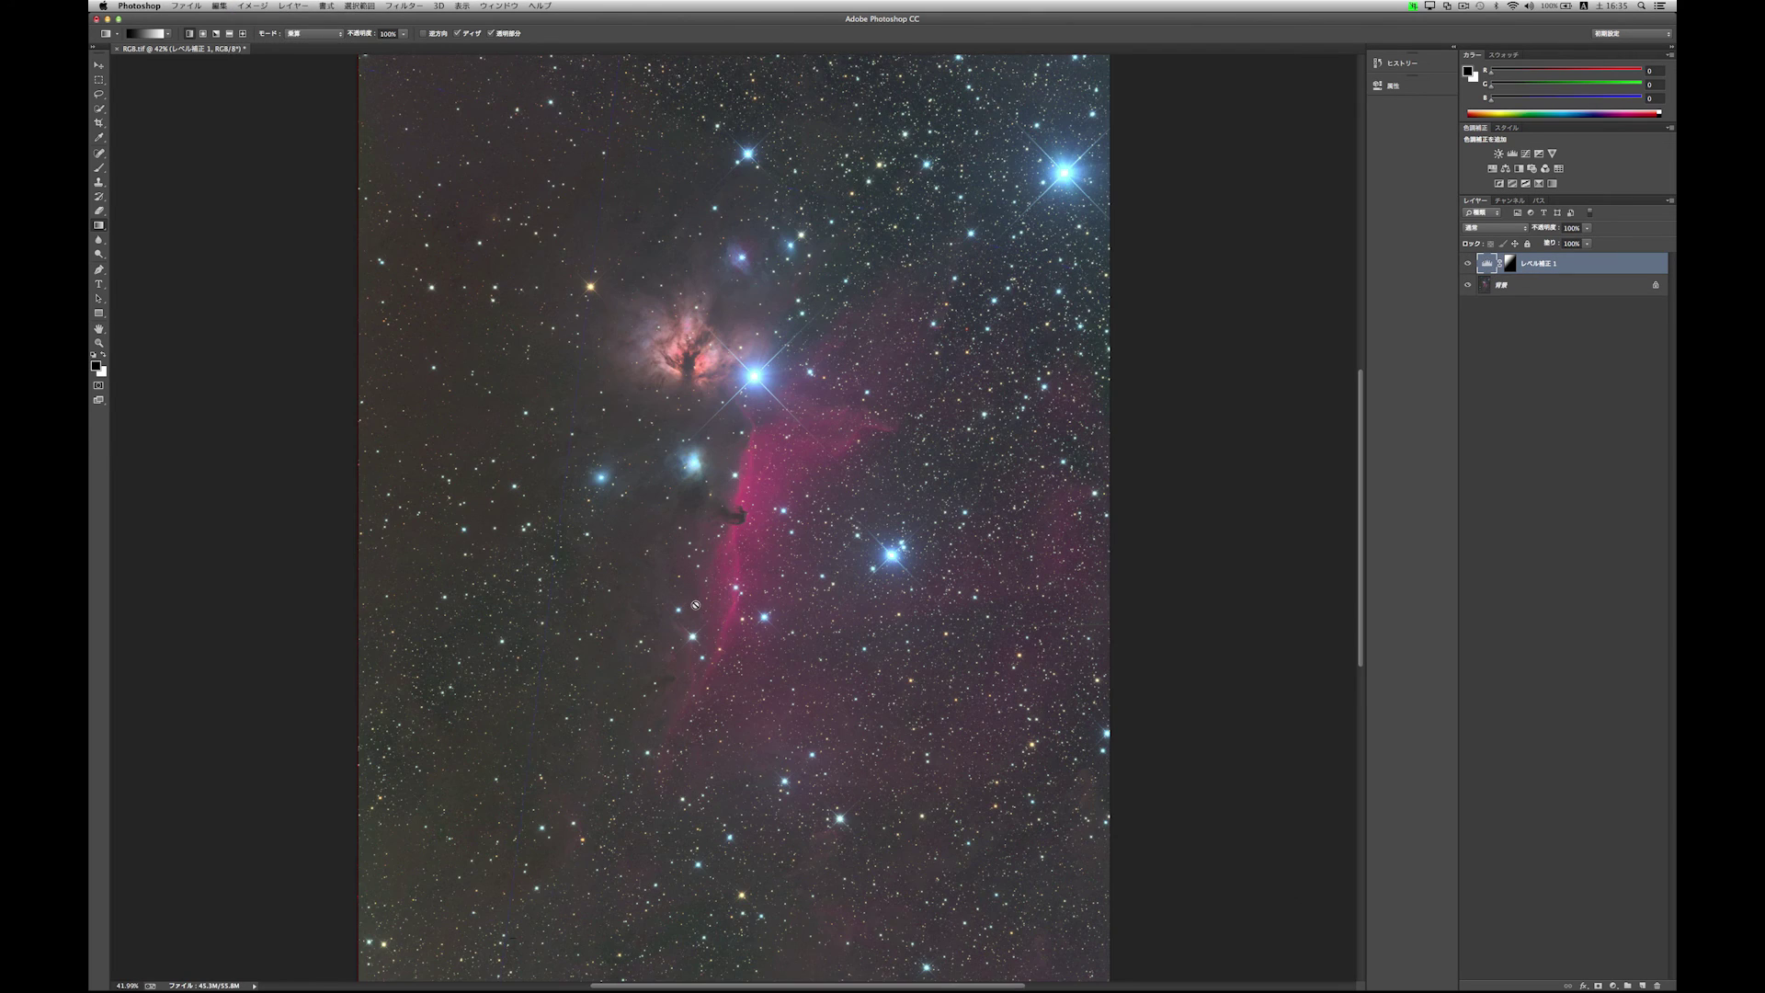
# Examine the nebulae and the background colour of the rotated image up close, at up to 66.67% magnification.
pyautogui.click(100, 343)
pyautogui.click(773, 488)
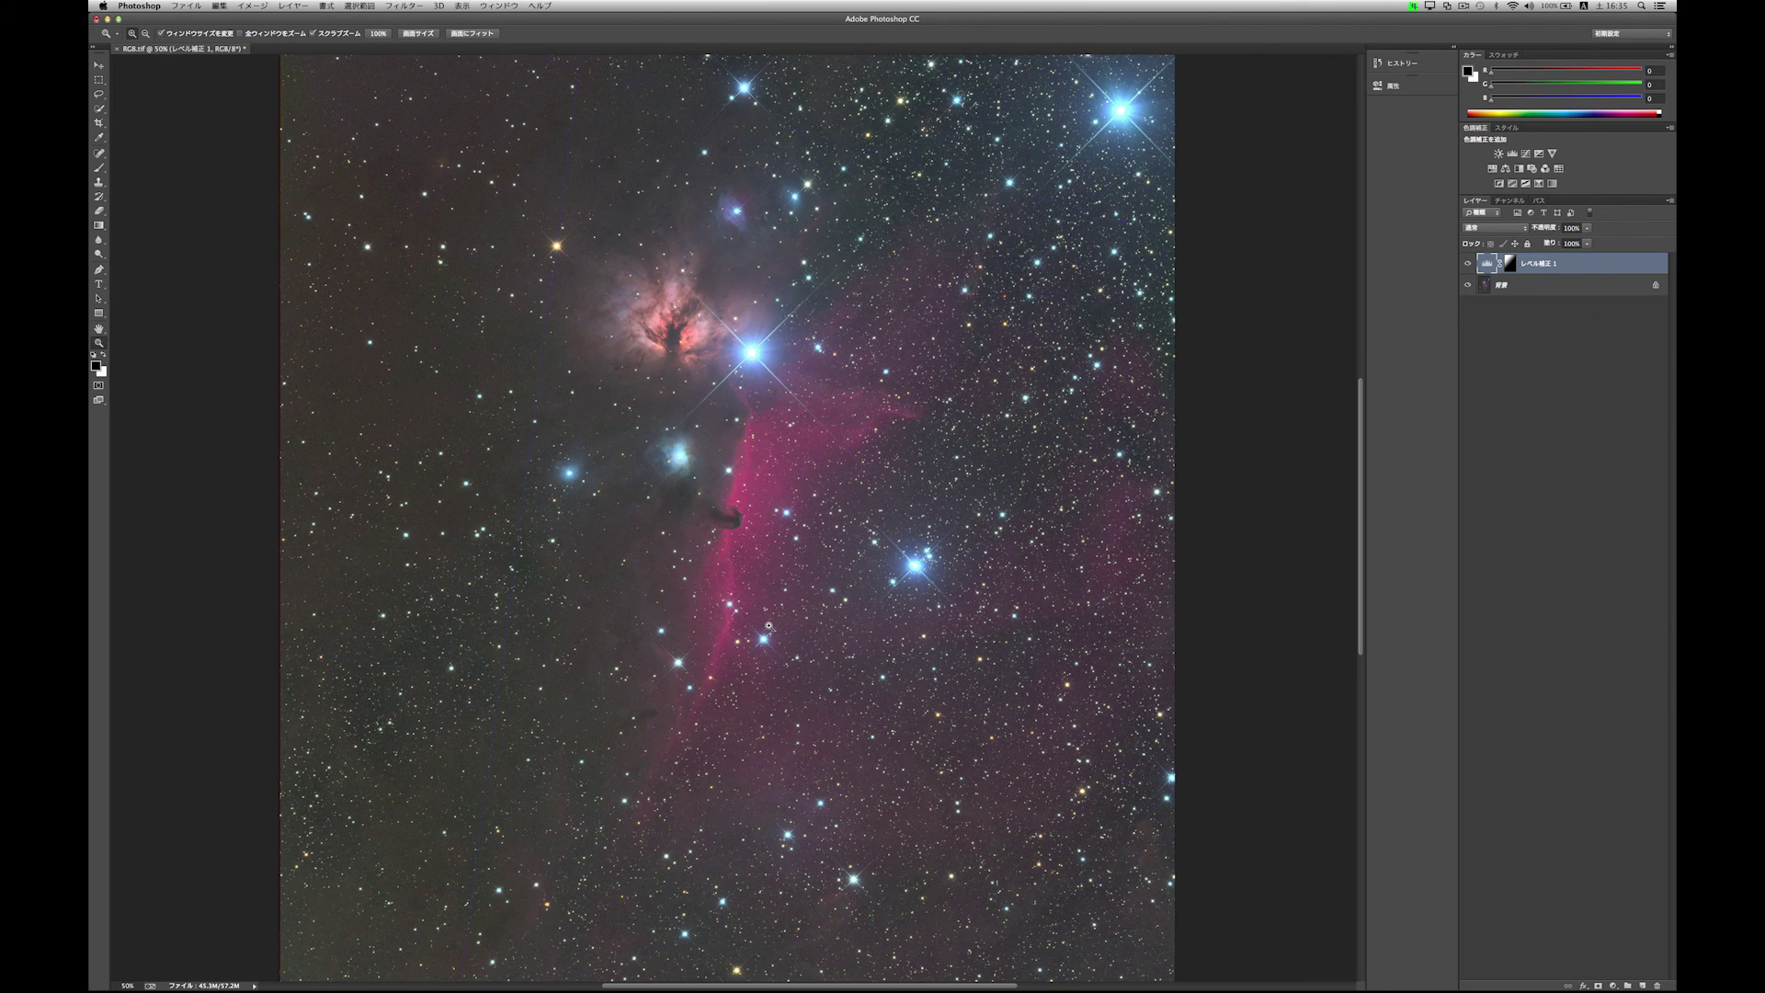
pyautogui.scroll(3, 769, 626)
pyautogui.scroll(-5, 769, 626)
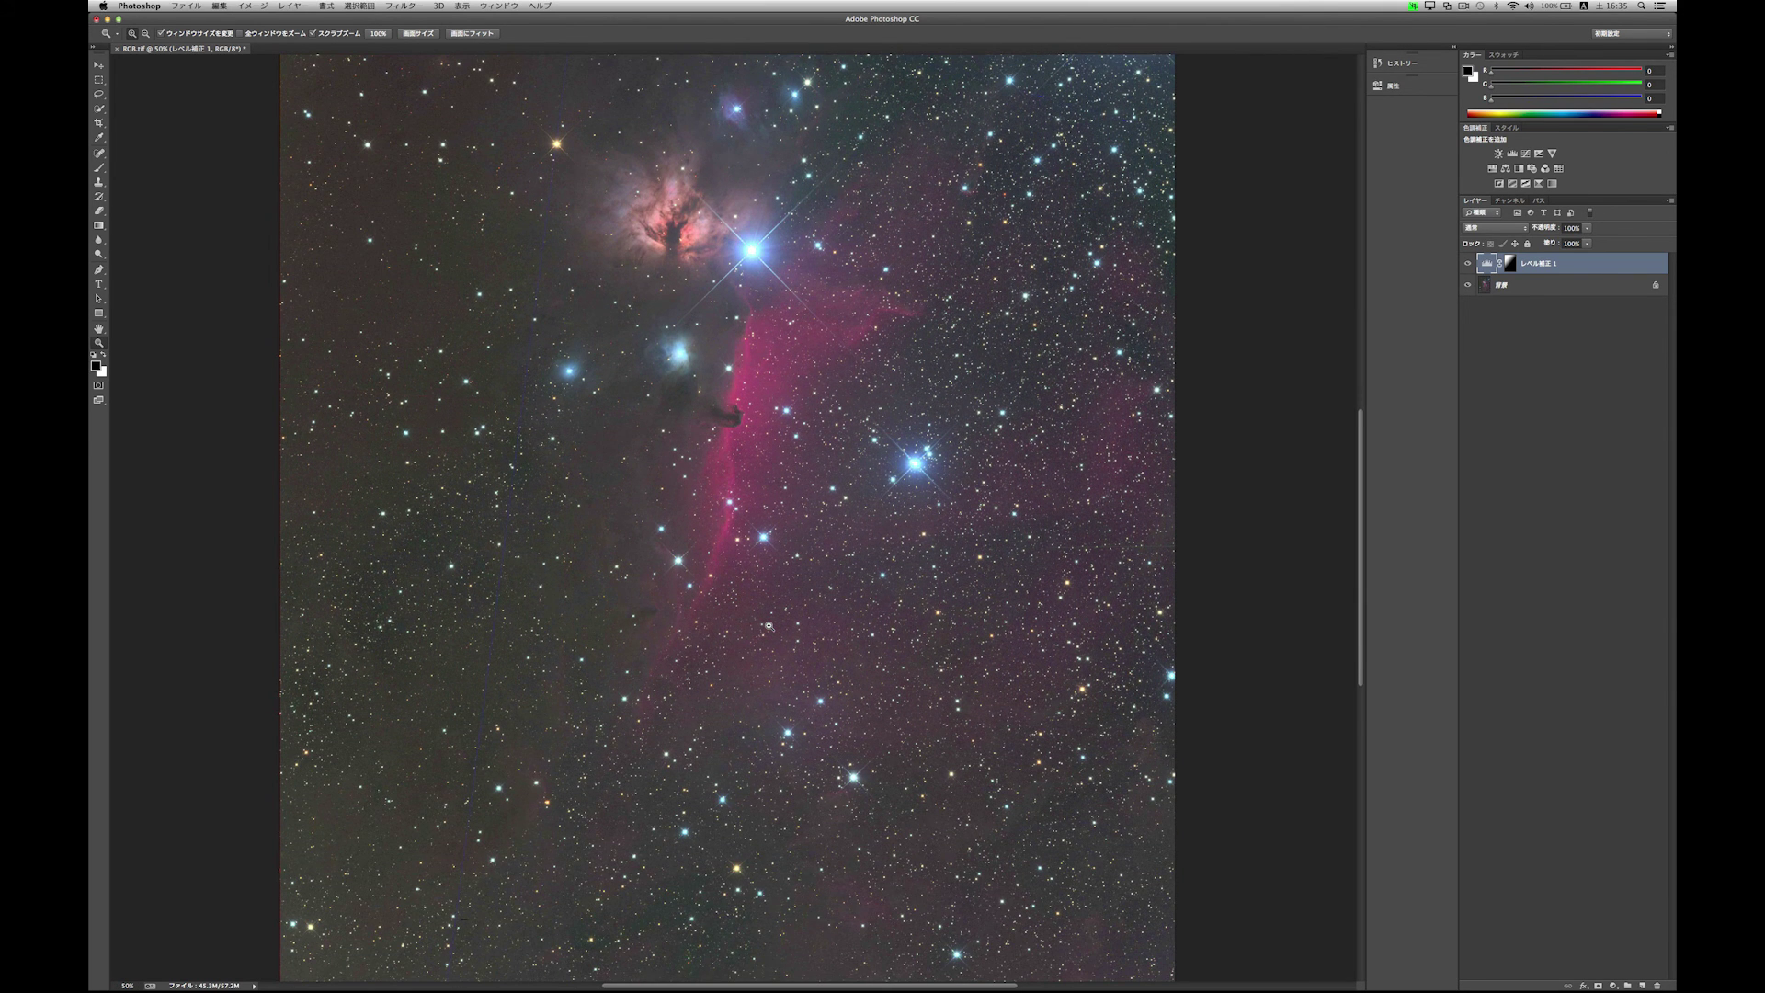
pyautogui.scroll(-5, 768, 626)
pyautogui.scroll(3, 769, 626)
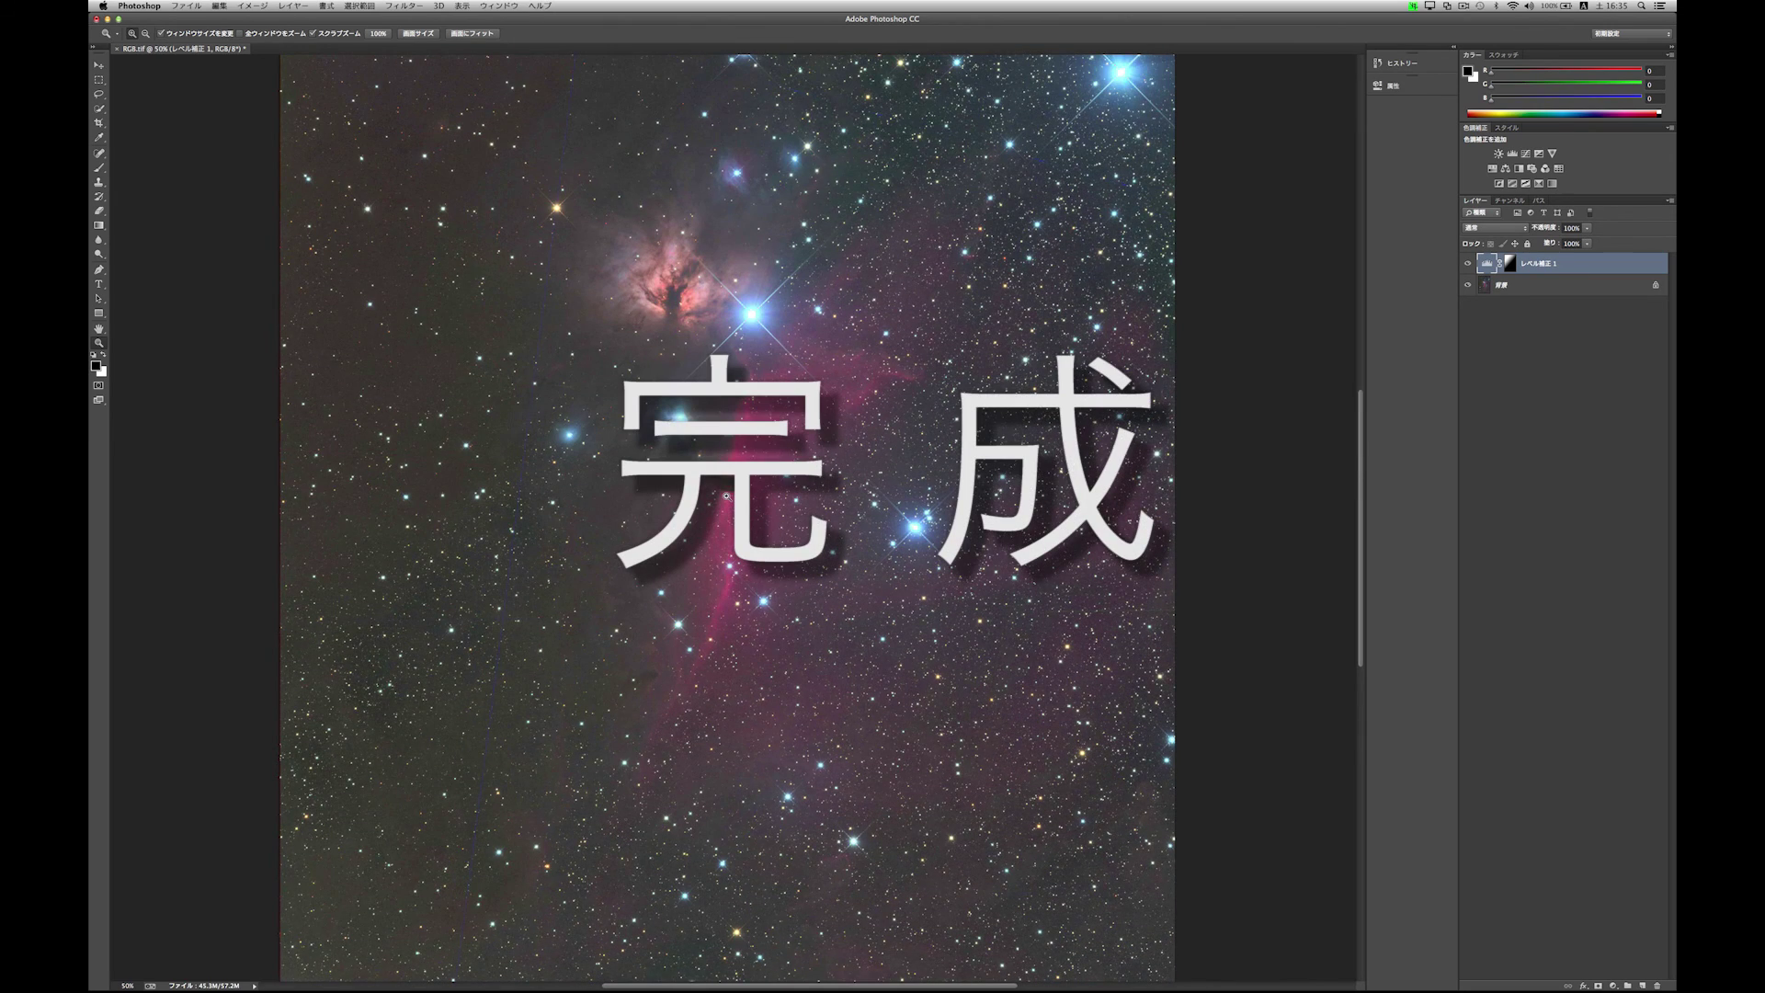
pyautogui.click(727, 497)
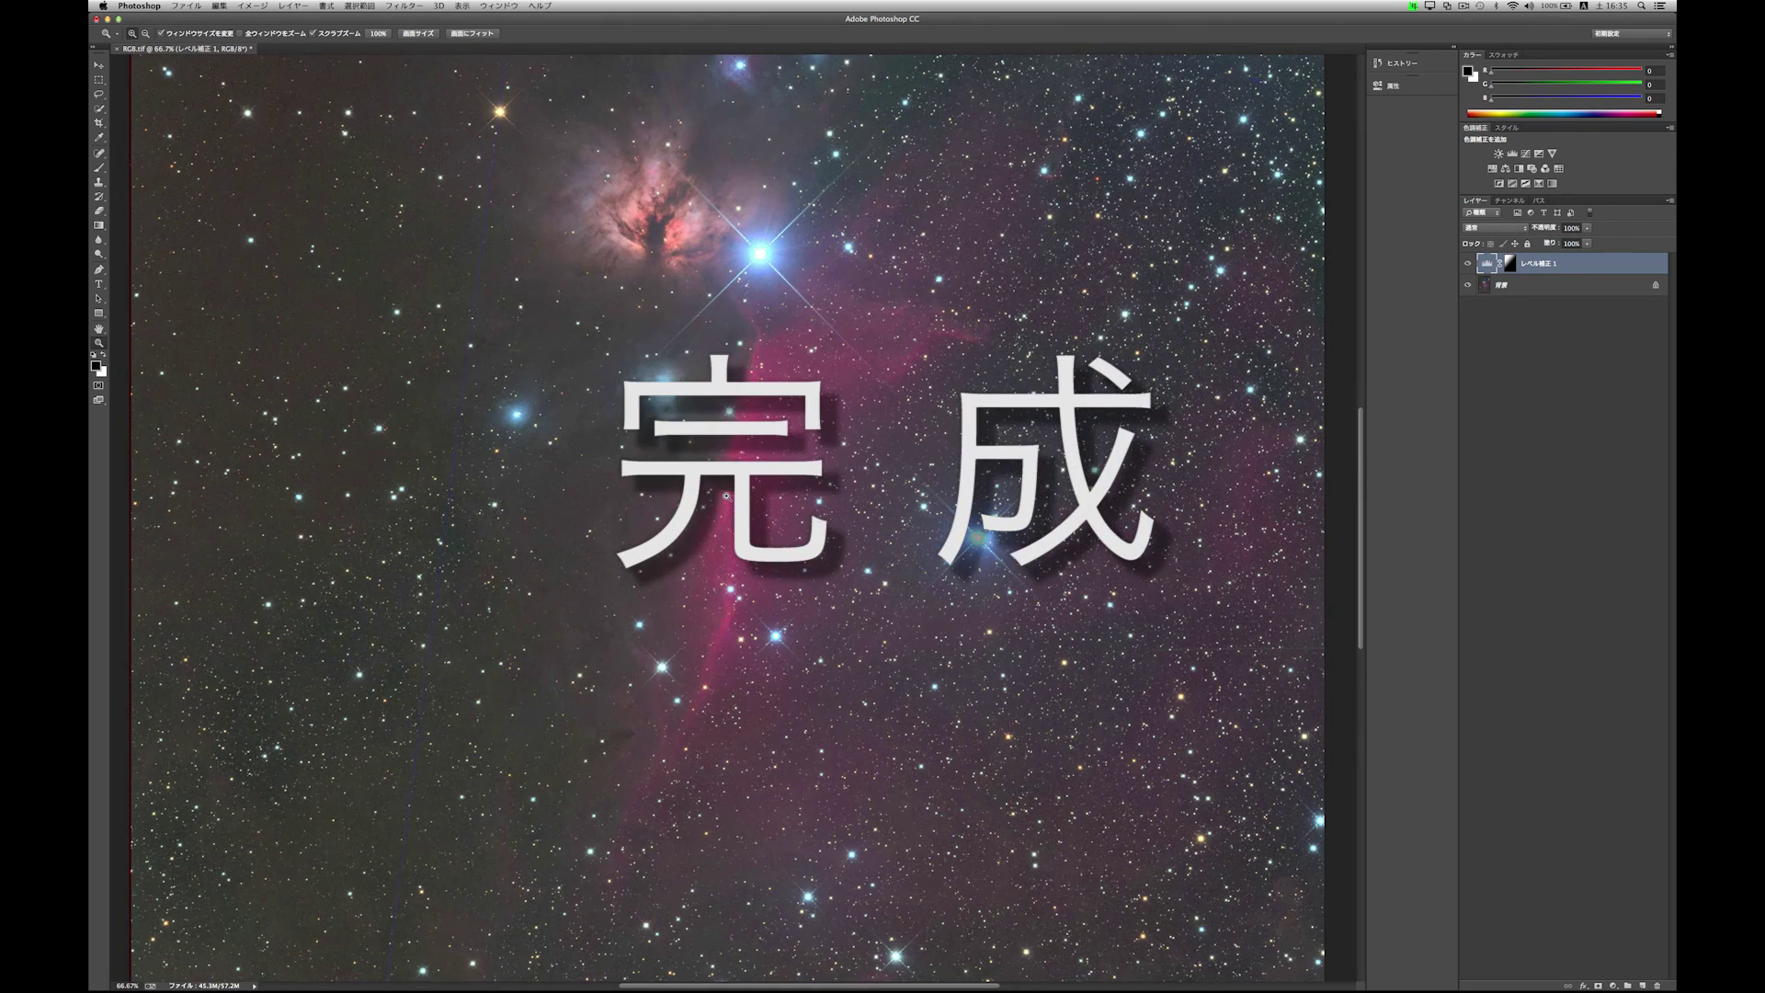
pyautogui.scroll(3, 737, 573)
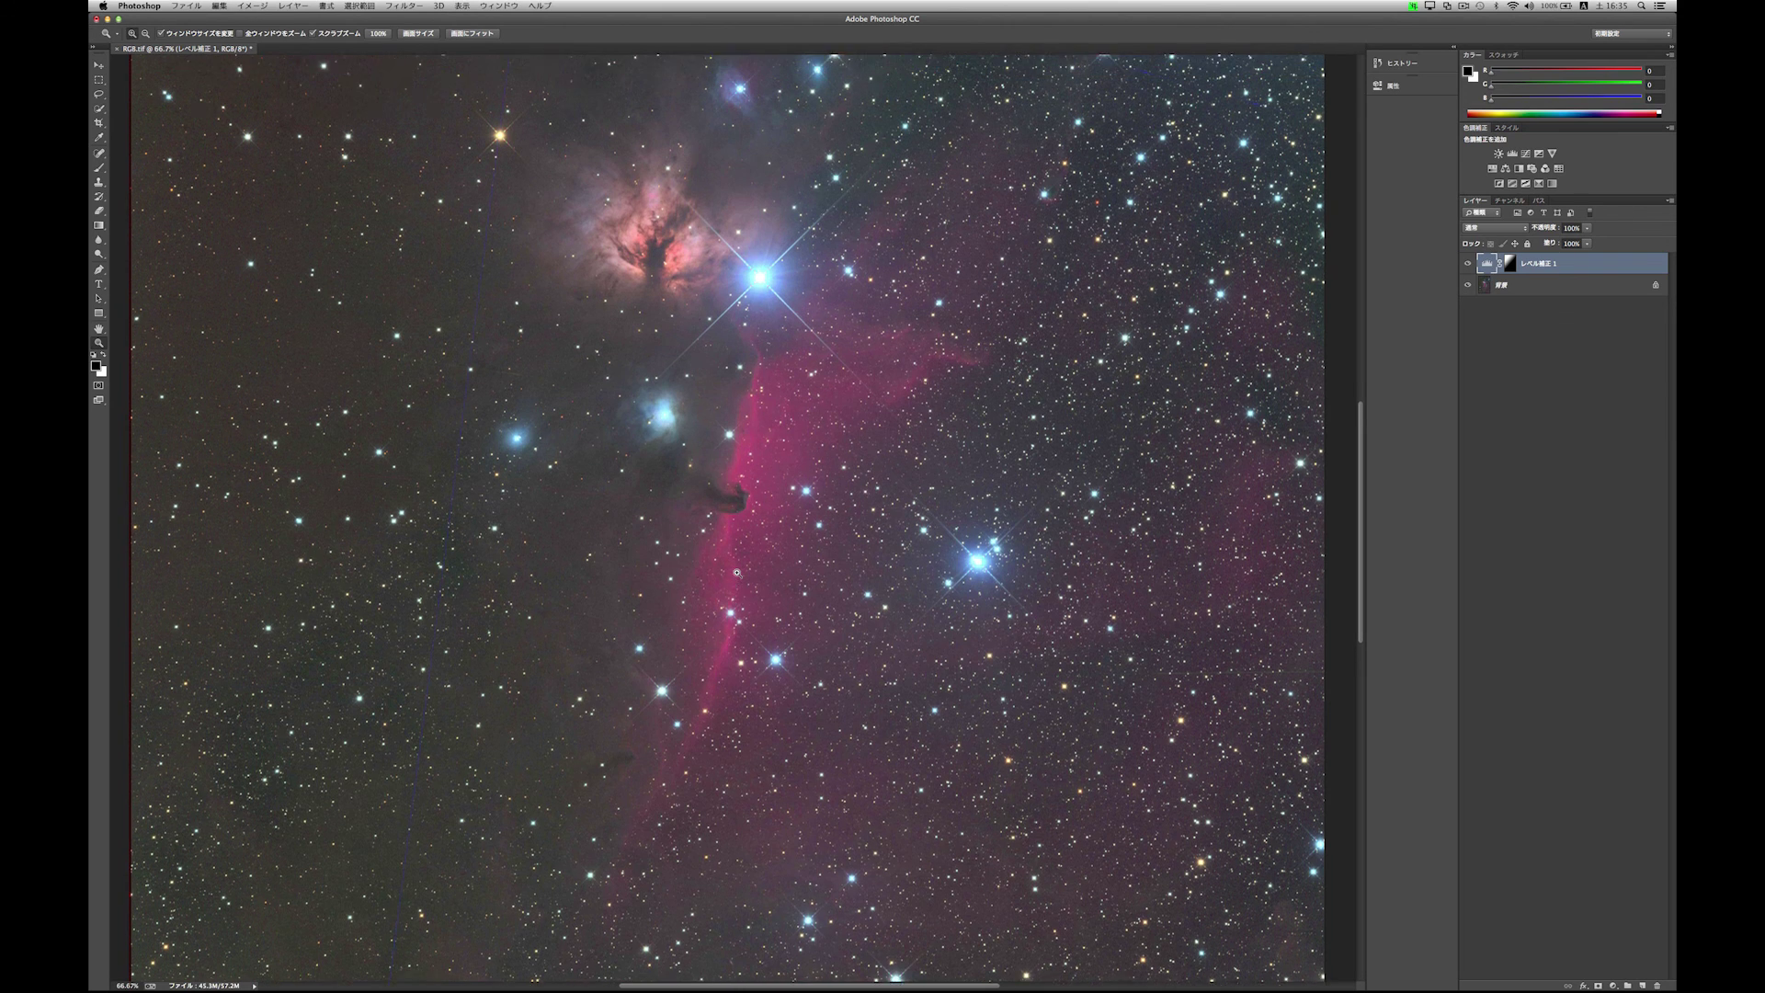
pyautogui.scroll(1, 713, 419)
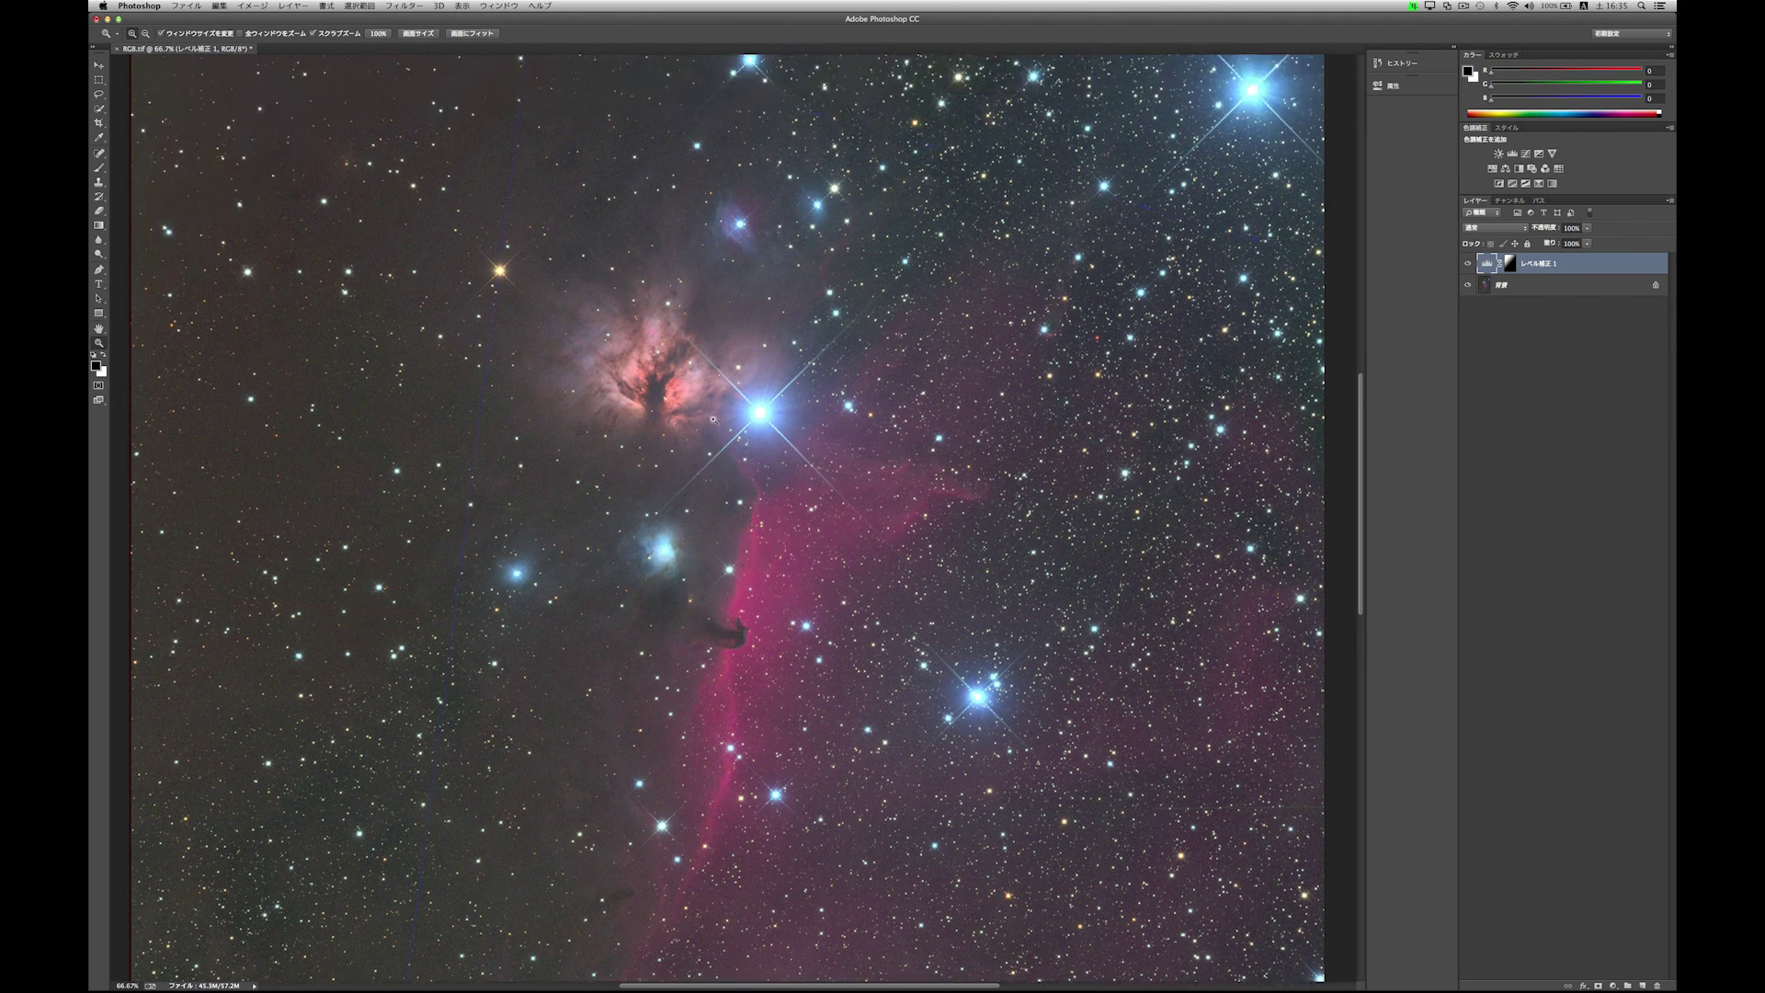